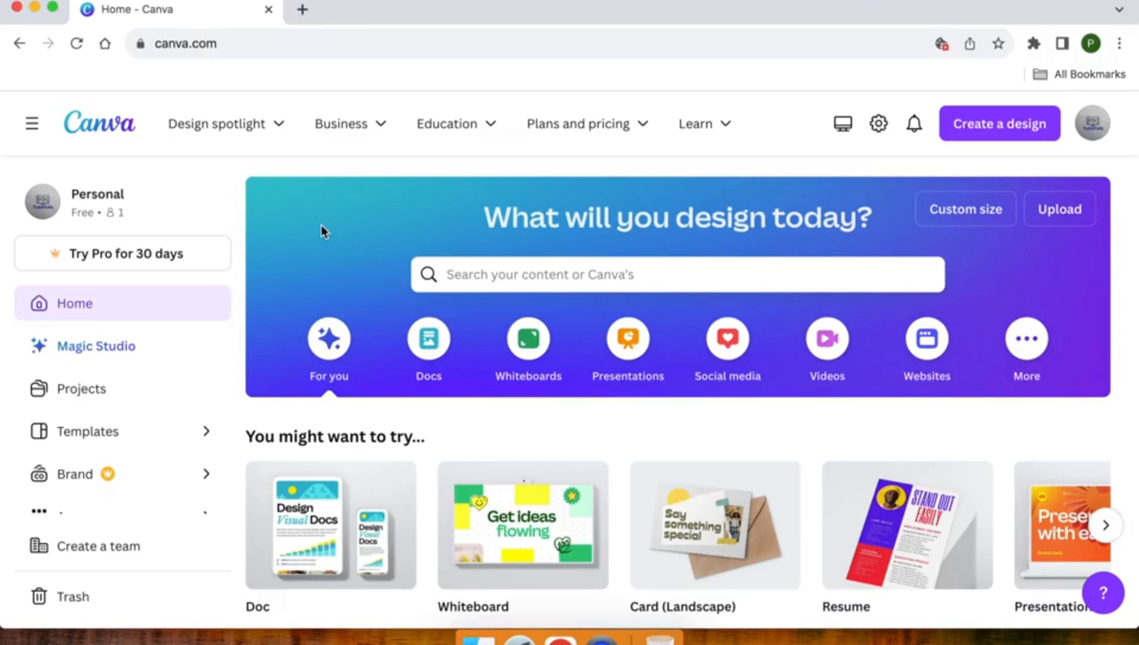
Find the Video design type (1920 × 1080 px) among the suggested designs and open its template collection.
{"action": "scroll", "coordinate": [322, 225], "scroll_direction": "down", "scroll_amount": 2}
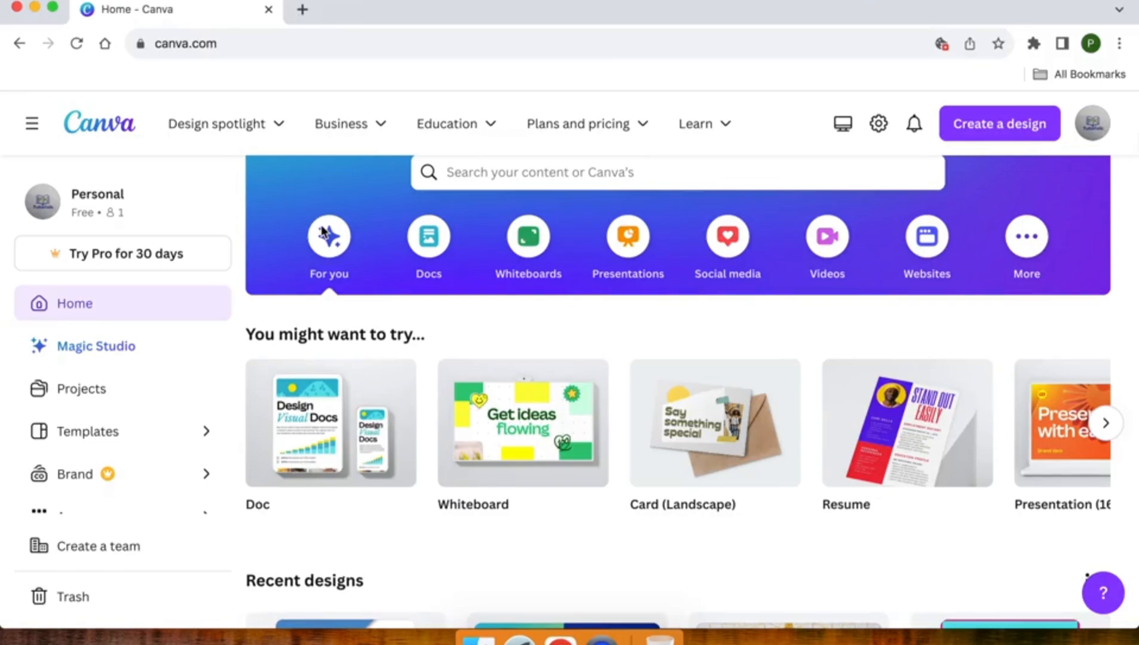
{"action": "scroll", "coordinate": [321, 230], "scroll_direction": "down", "scroll_amount": 2}
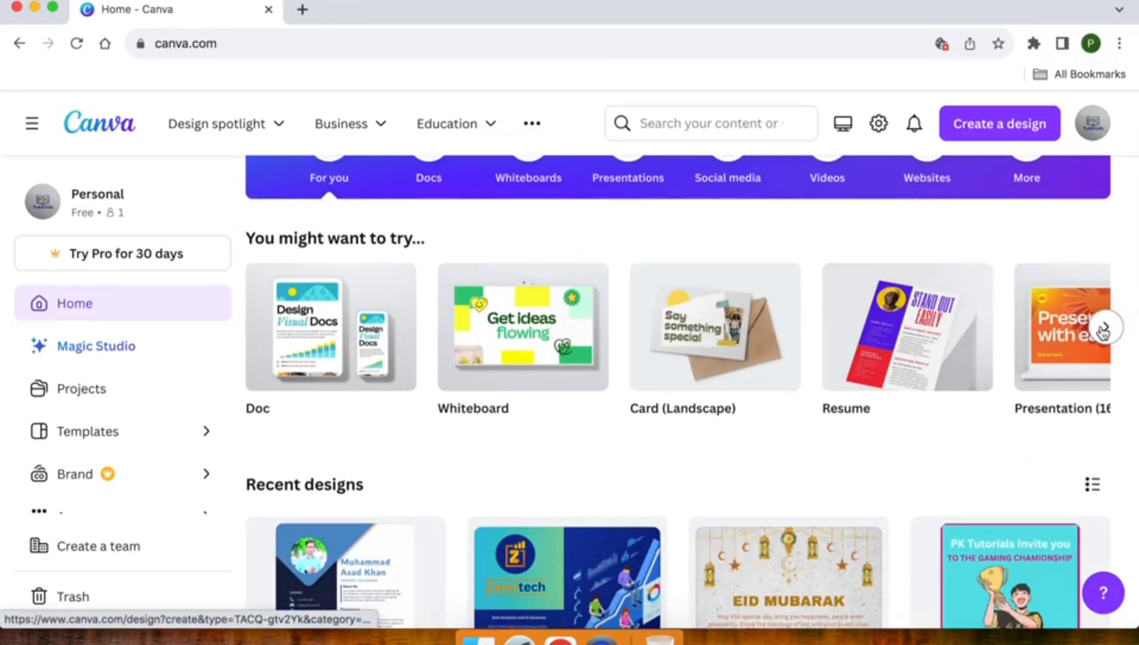
{"action": "left_click", "coordinate": [1104, 331]}
{"action": "left_click", "coordinate": [1103, 332]}
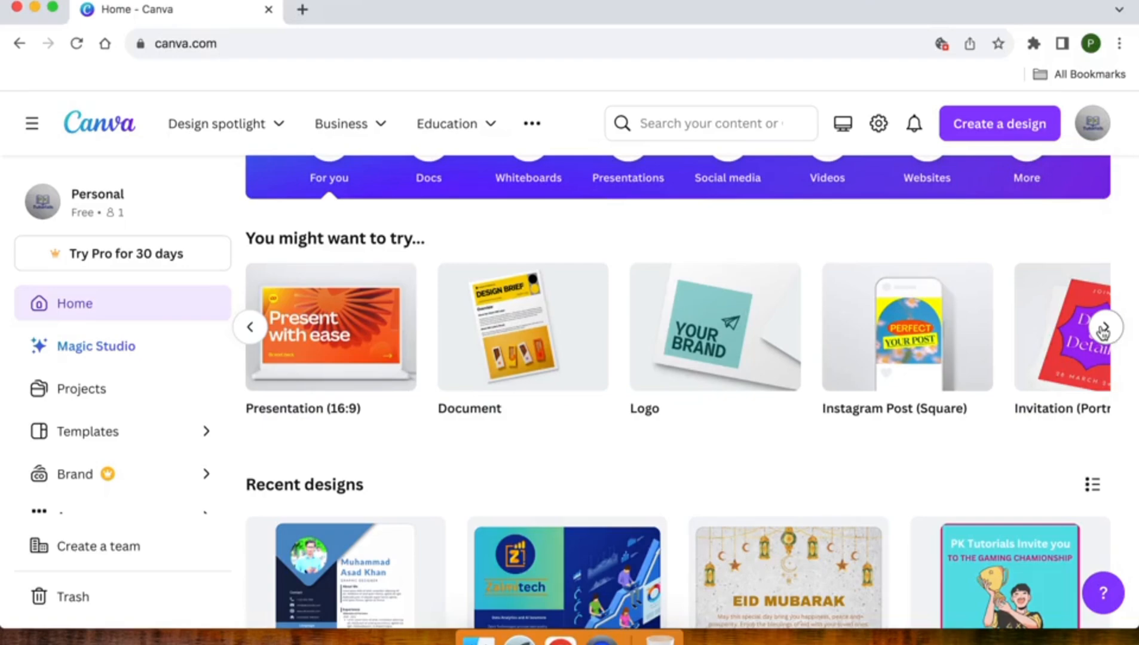
{"action": "left_click", "coordinate": [1103, 331]}
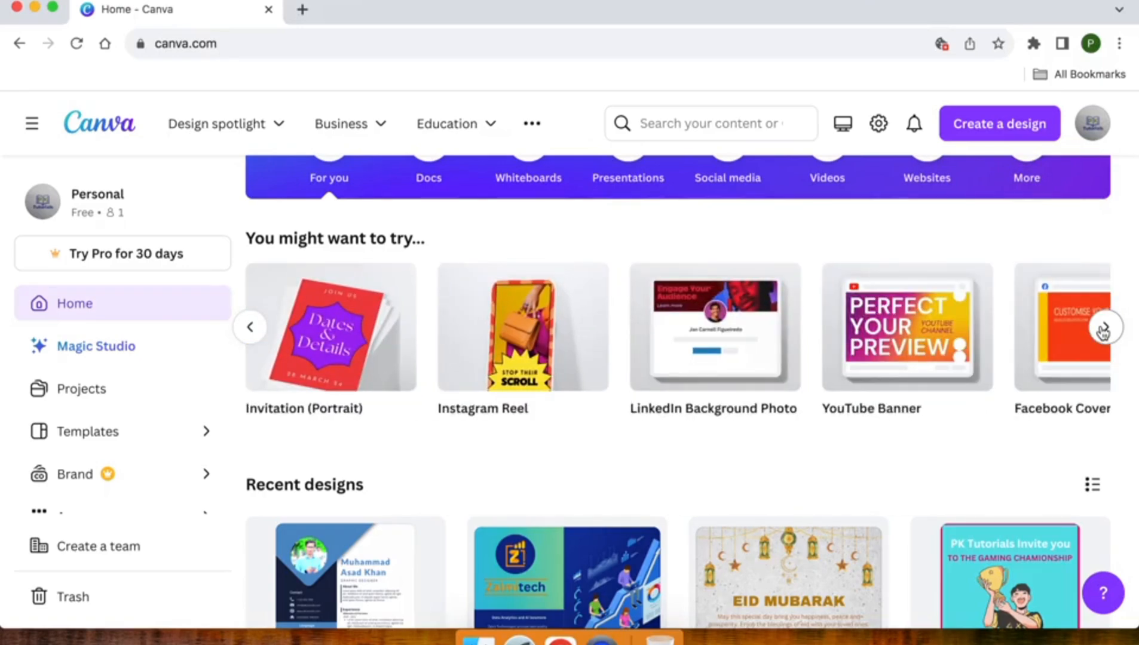
{"action": "left_click", "coordinate": [1104, 332]}
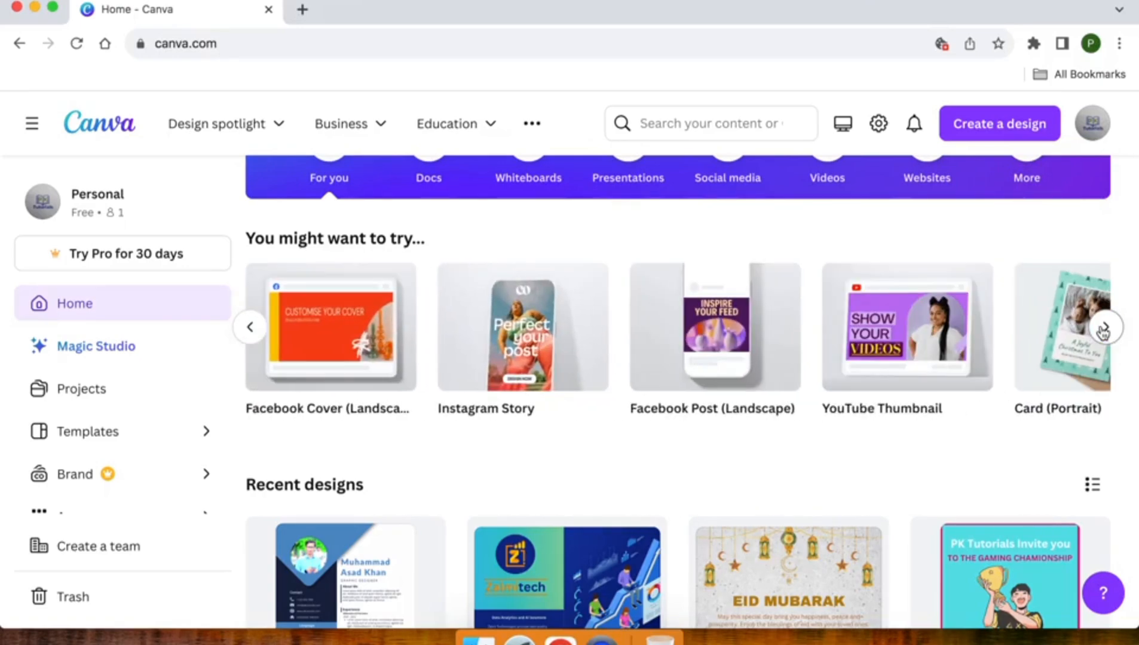
{"action": "left_click", "coordinate": [1103, 332]}
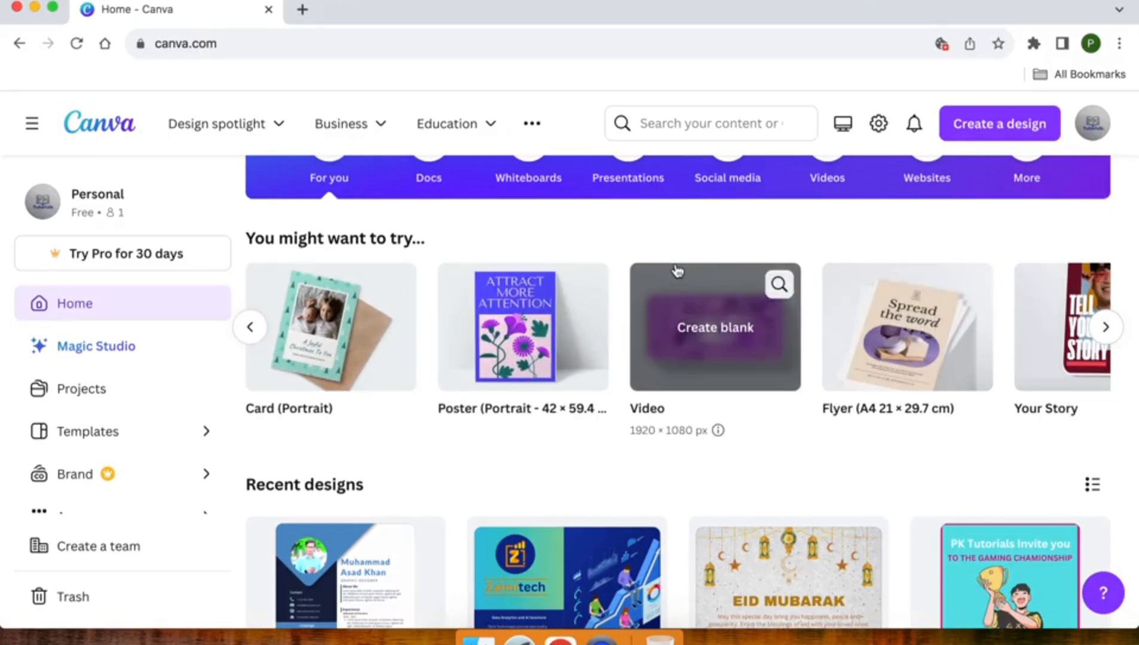
{"action": "scroll", "coordinate": [623, 246], "scroll_direction": "up", "scroll_amount": 1}
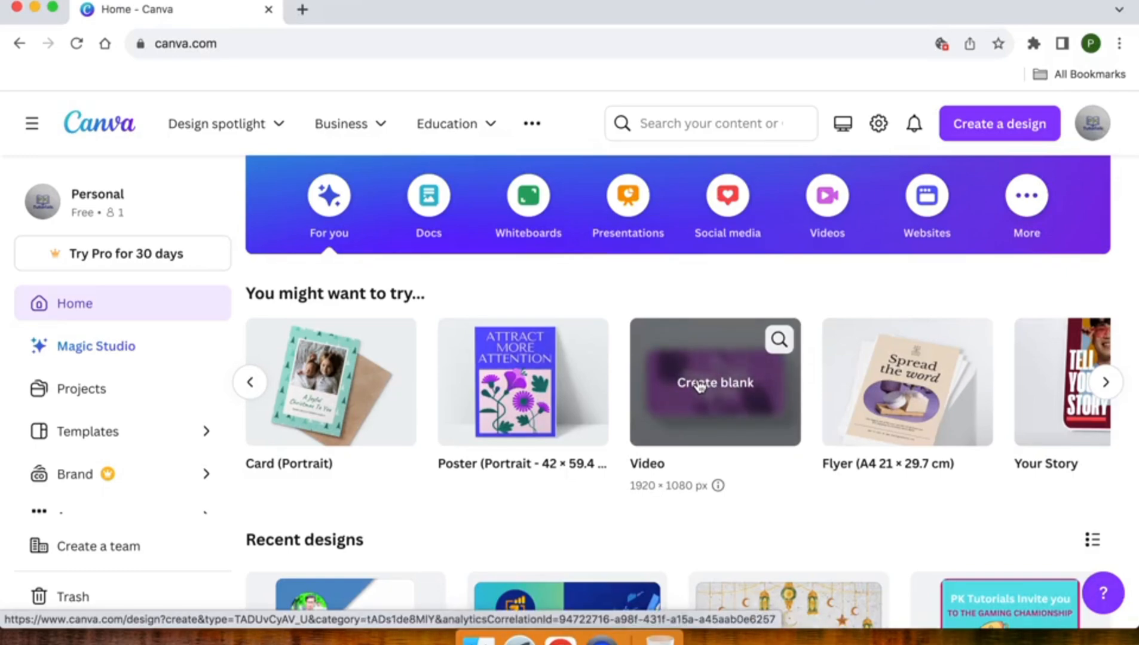
{"action": "left_click", "coordinate": [778, 339]}
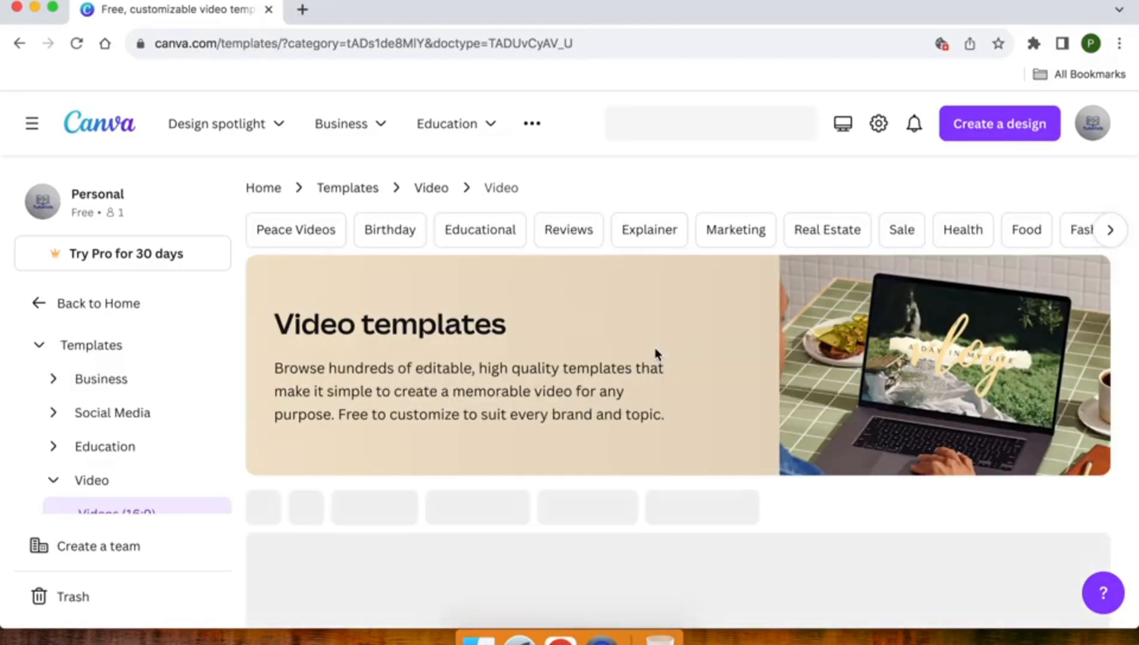
Preview several video templates in the collection, checking their animations and which ones are marked Pro.
{"action": "scroll", "coordinate": [656, 354], "scroll_direction": "down", "scroll_amount": 3}
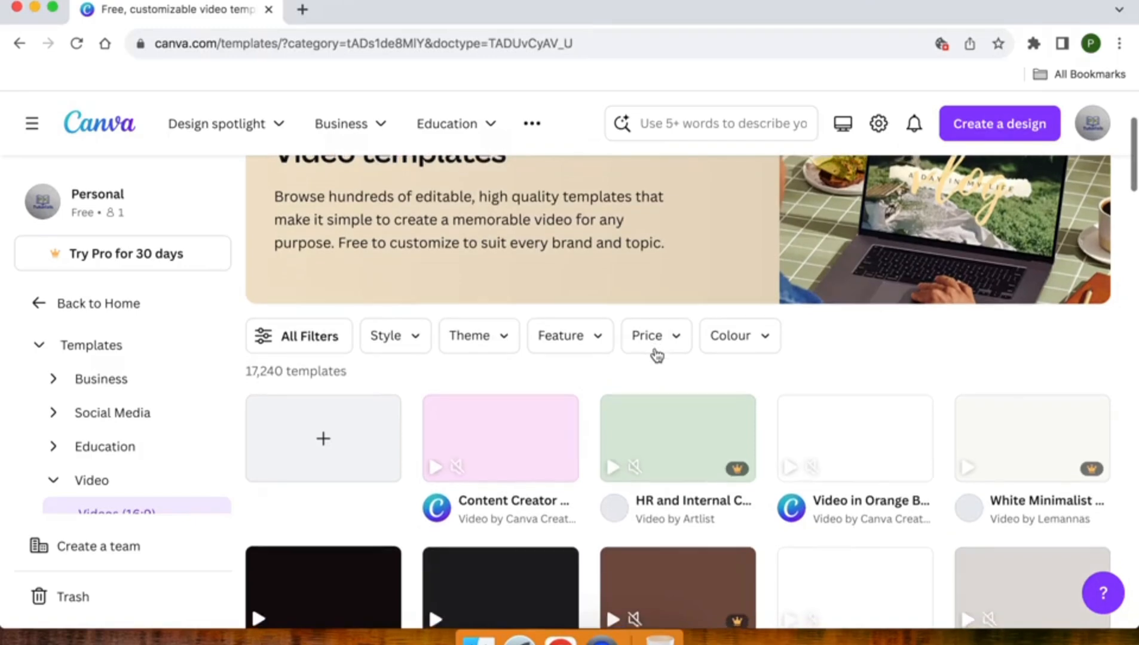
{"action": "scroll", "coordinate": [656, 355], "scroll_direction": "down", "scroll_amount": 2}
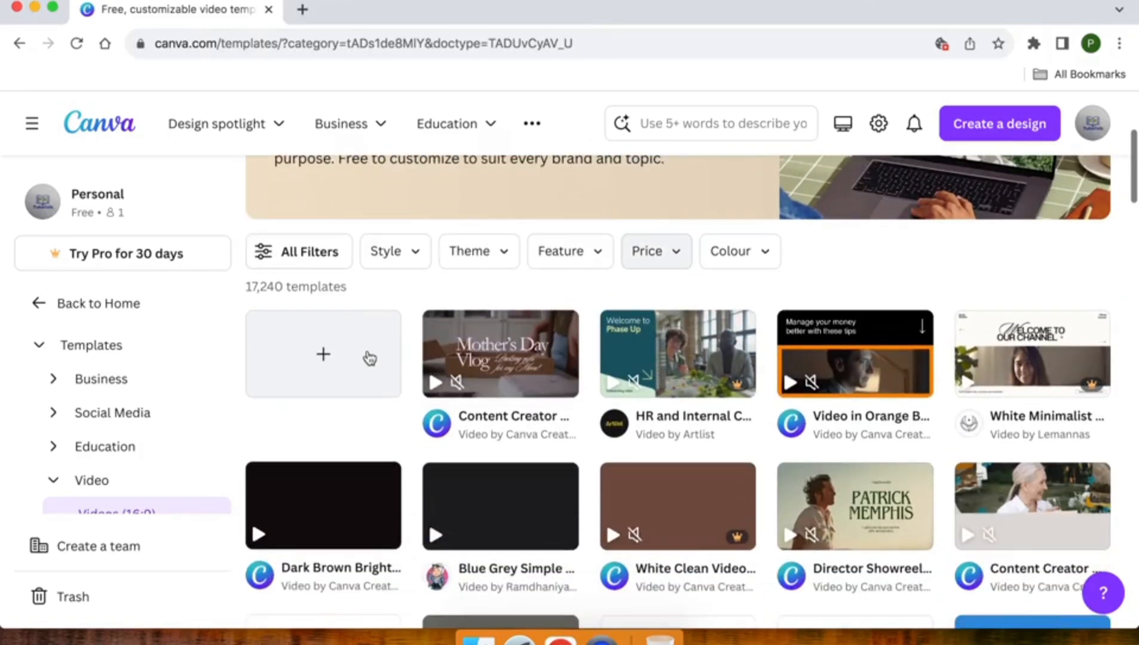
{"action": "mouse_move", "coordinate": [502, 388]}
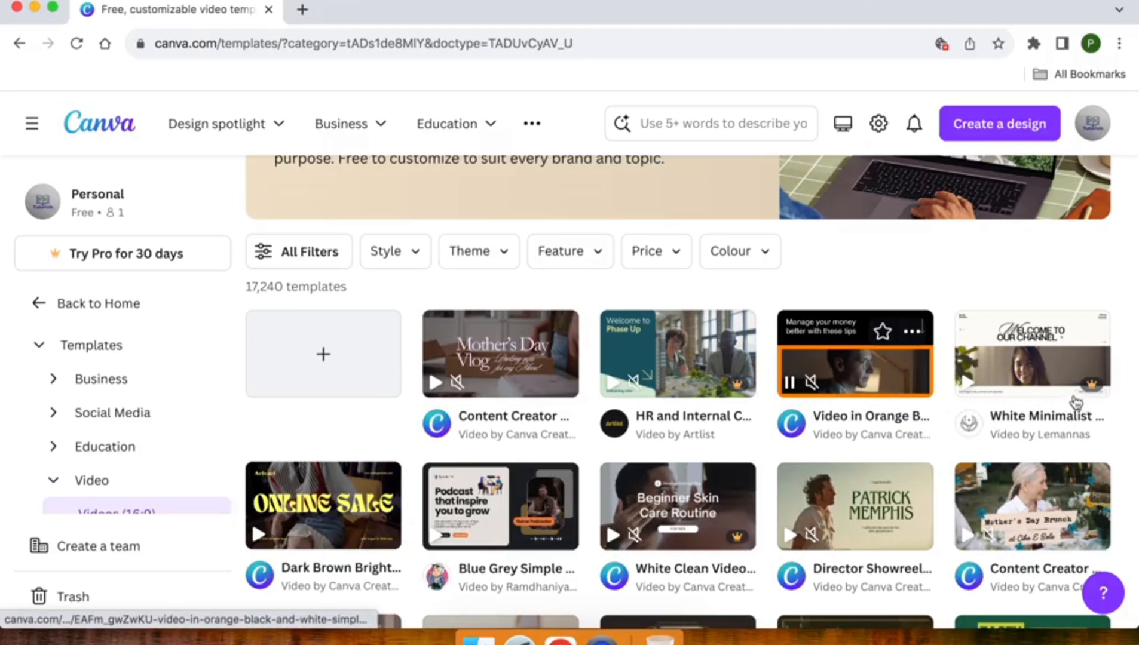
{"action": "mouse_move", "coordinate": [1098, 389]}
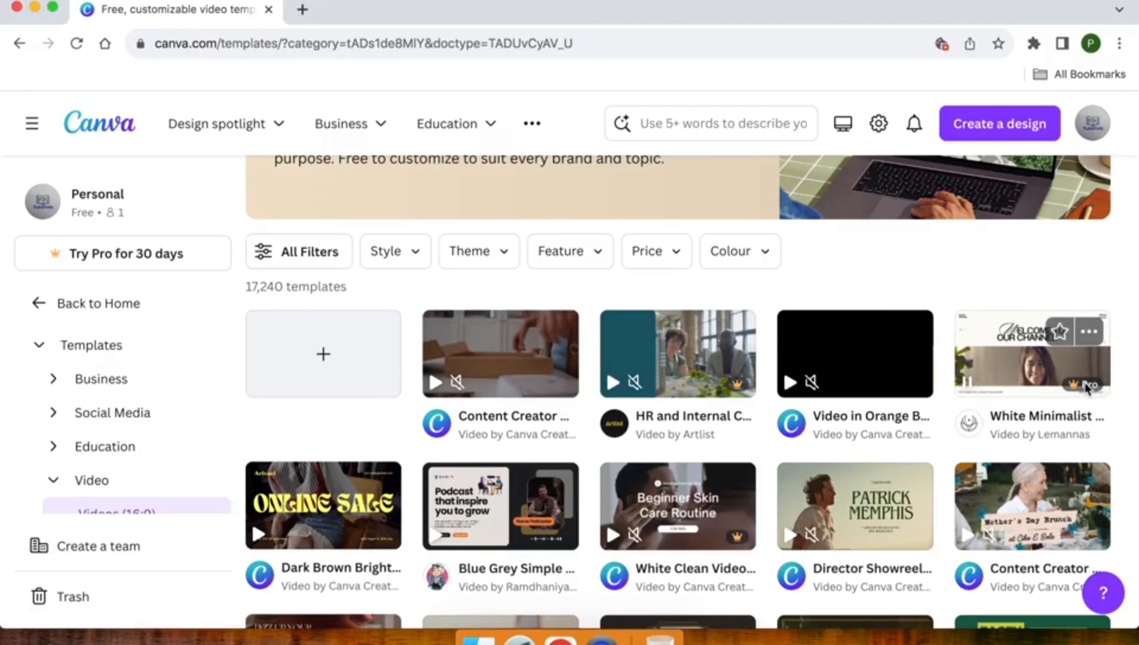
{"action": "mouse_move", "coordinate": [863, 362]}
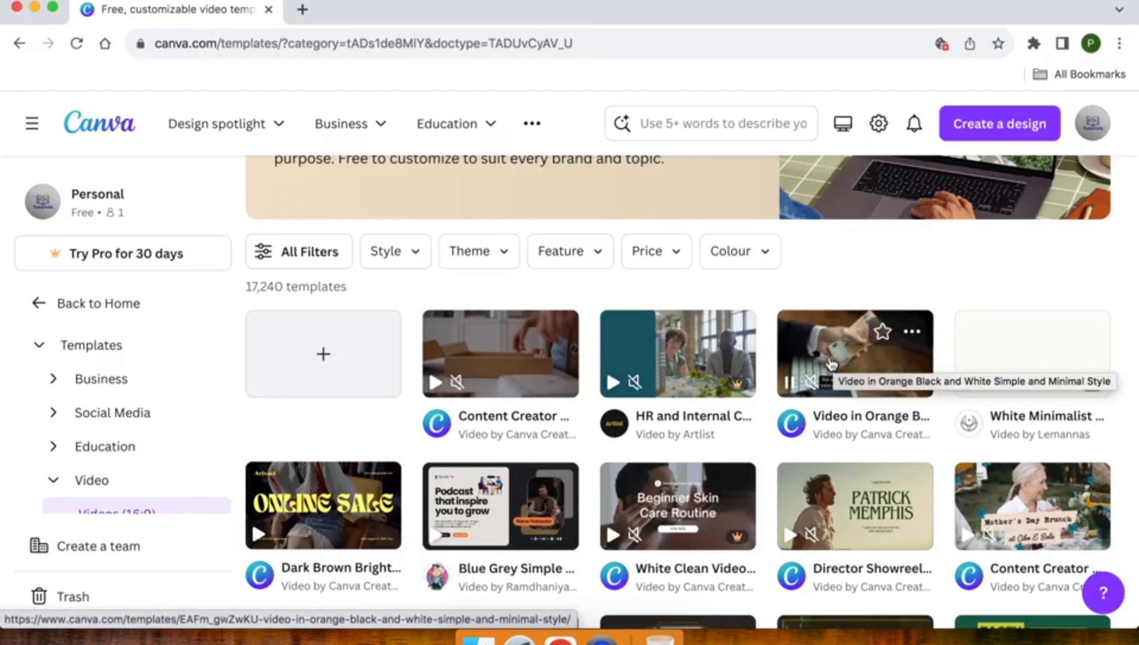
{"action": "mouse_move", "coordinate": [719, 385]}
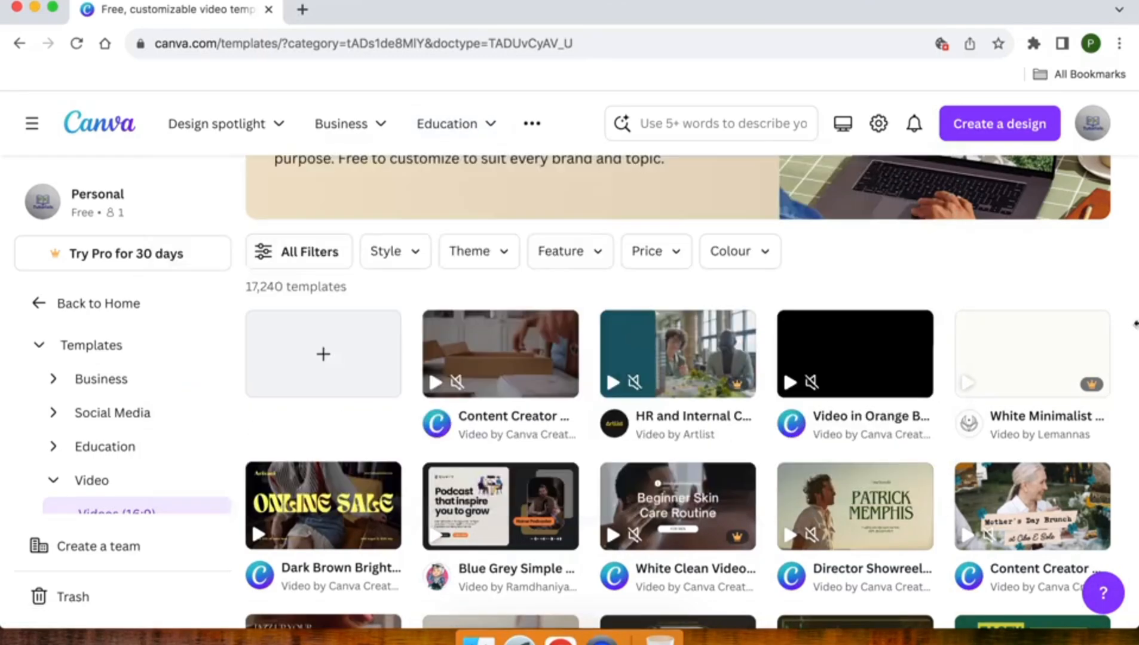
{"action": "mouse_move", "coordinate": [474, 349]}
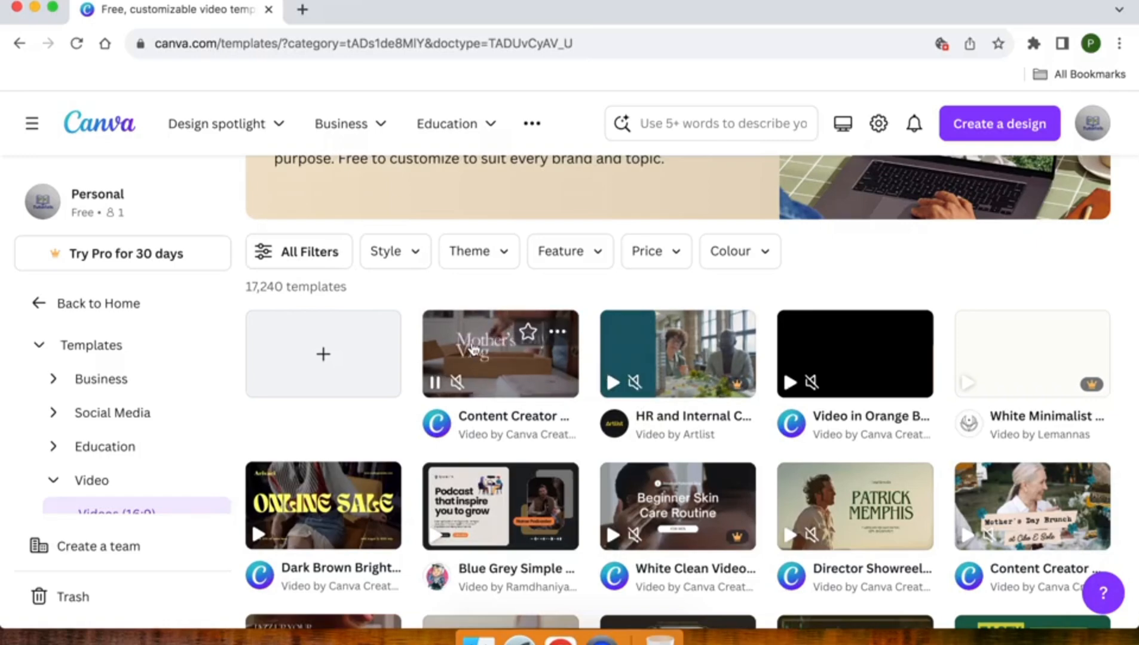
Create a blank video design from the video templates page.
{"action": "scroll", "coordinate": [474, 349], "scroll_direction": "down", "scroll_amount": 1}
{"action": "scroll", "coordinate": [474, 348], "scroll_direction": "down", "scroll_amount": 1}
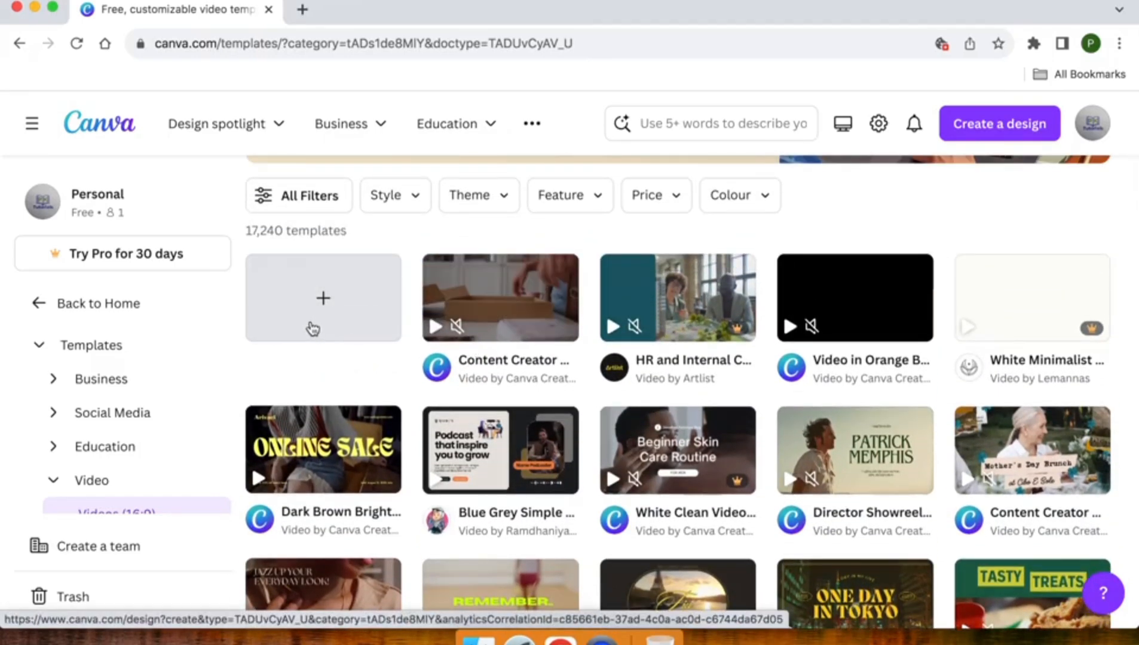
{"action": "left_click", "coordinate": [296, 300]}
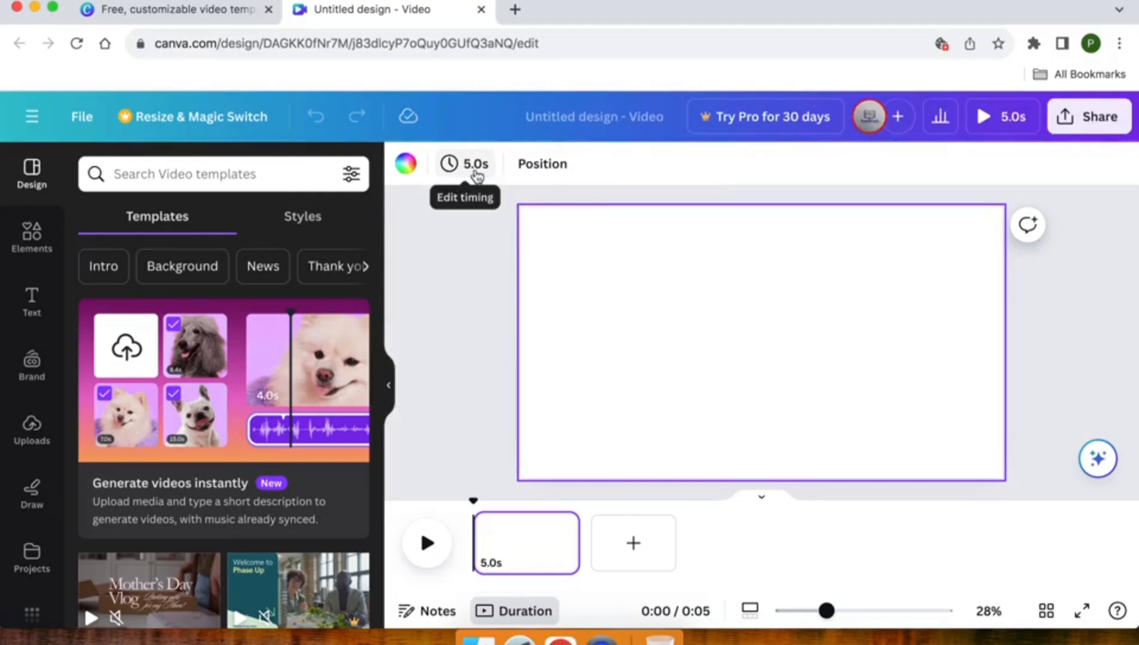
Set the blank page's timing to 8 seconds, raise it to 9 seconds, and trim its timeline clip back to 8 seconds.
{"action": "left_click", "coordinate": [471, 173]}
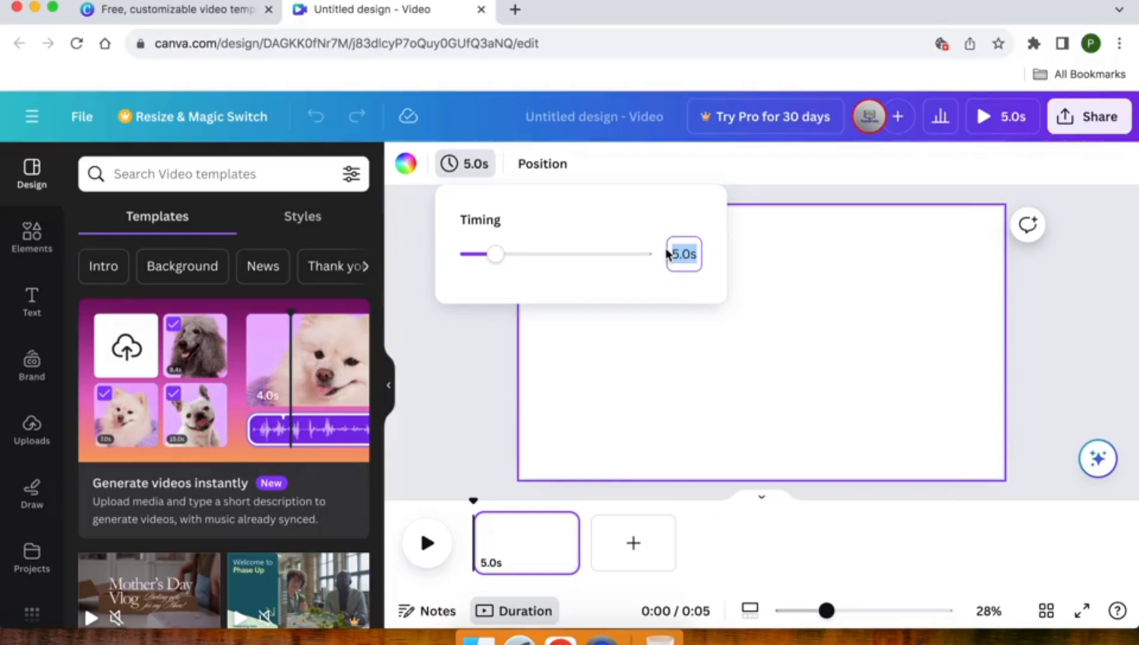
{"action": "key", "text": "Return"}
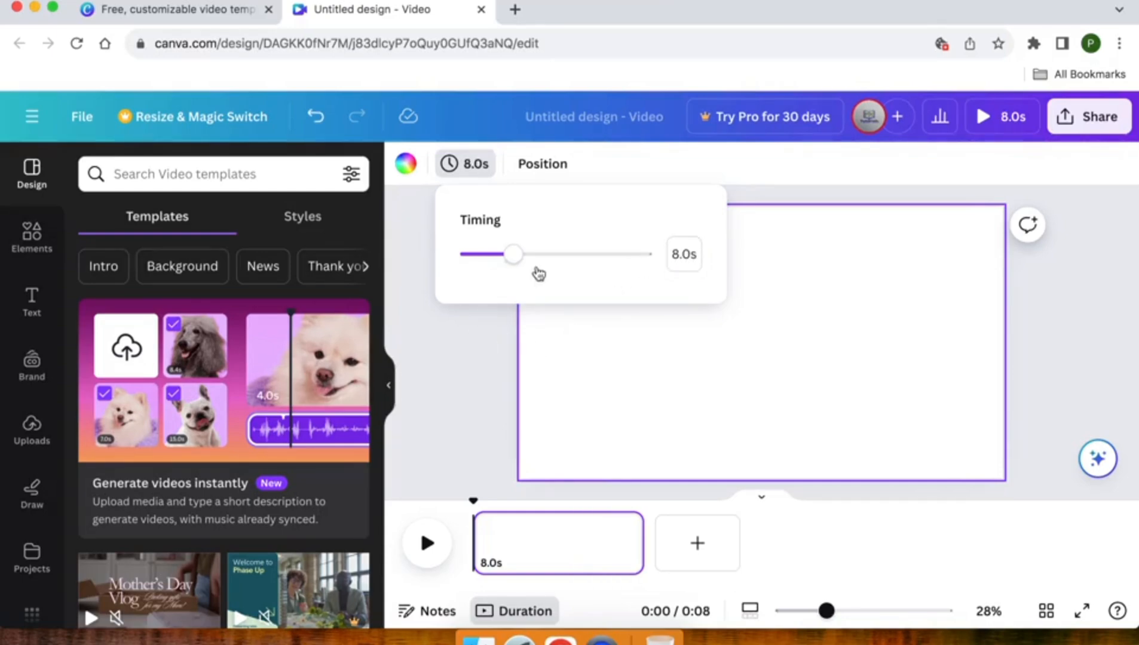
{"action": "mouse_move", "coordinate": [515, 255]}
{"action": "left_mouse_down"}
{"action": "mouse_move", "coordinate": [602, 260]}
{"action": "mouse_move", "coordinate": [519, 255]}
{"action": "left_mouse_up"}
{"action": "left_click", "coordinate": [454, 345]}
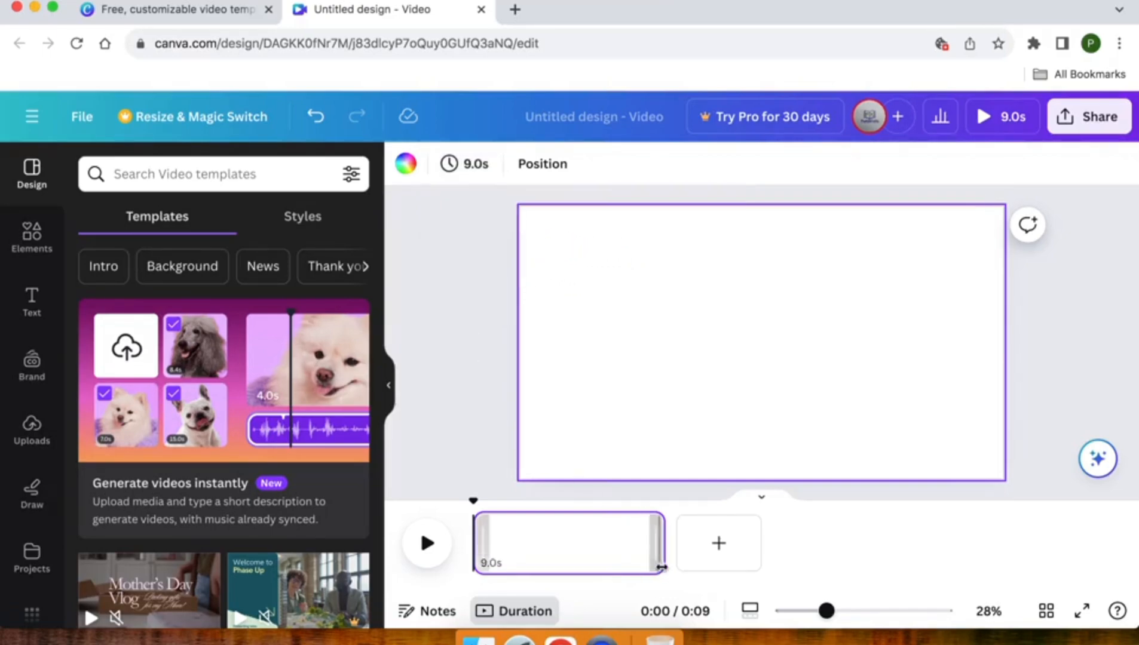
{"action": "mouse_move", "coordinate": [657, 554]}
{"action": "left_mouse_down"}
{"action": "mouse_move", "coordinate": [594, 549]}
{"action": "mouse_move", "coordinate": [727, 555]}
{"action": "mouse_move", "coordinate": [639, 542]}
{"action": "left_mouse_up"}
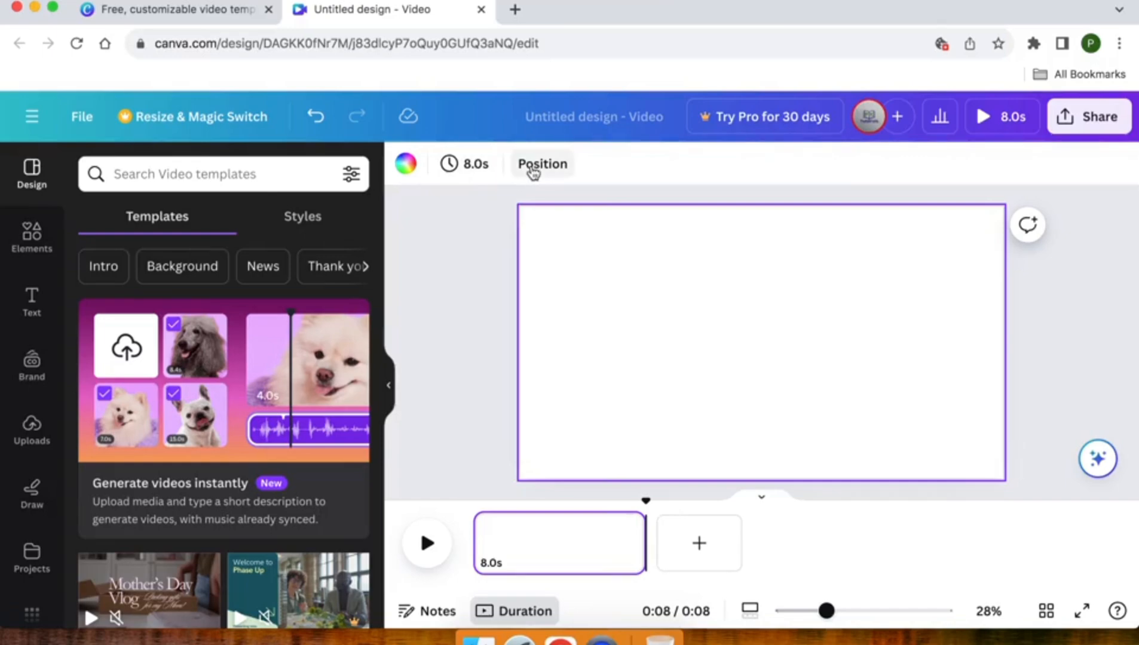
Fill the page background with the turquoise-to-dark-blue gradient from the default colours.
{"action": "left_click", "coordinate": [411, 170]}
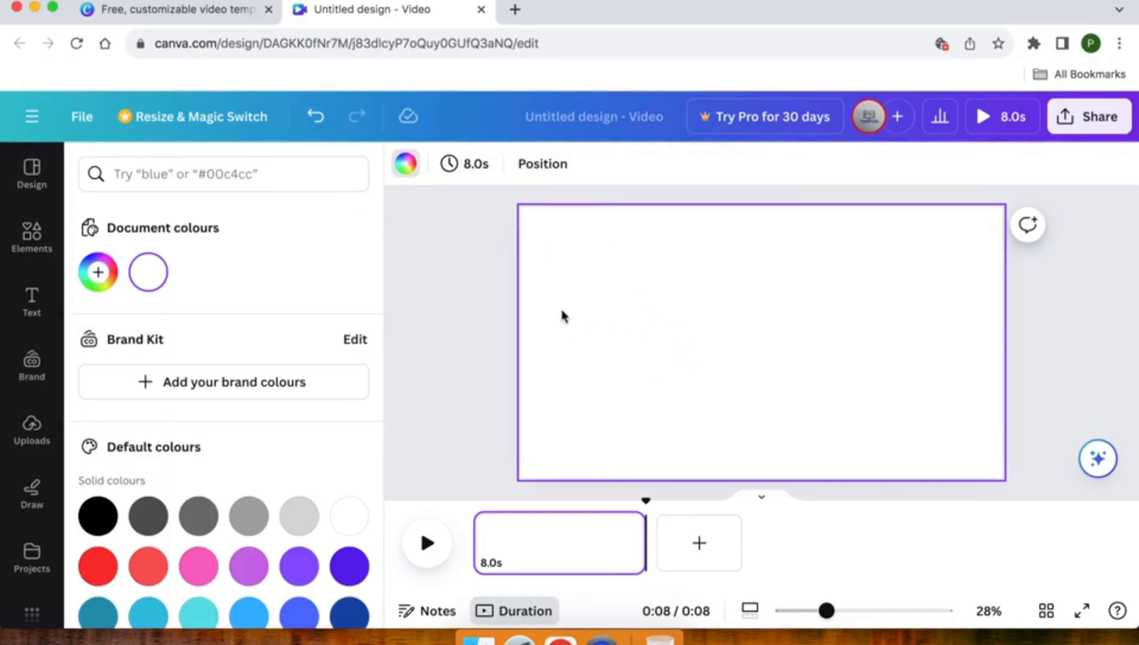
{"action": "scroll", "coordinate": [241, 487], "scroll_direction": "down", "scroll_amount": 5}
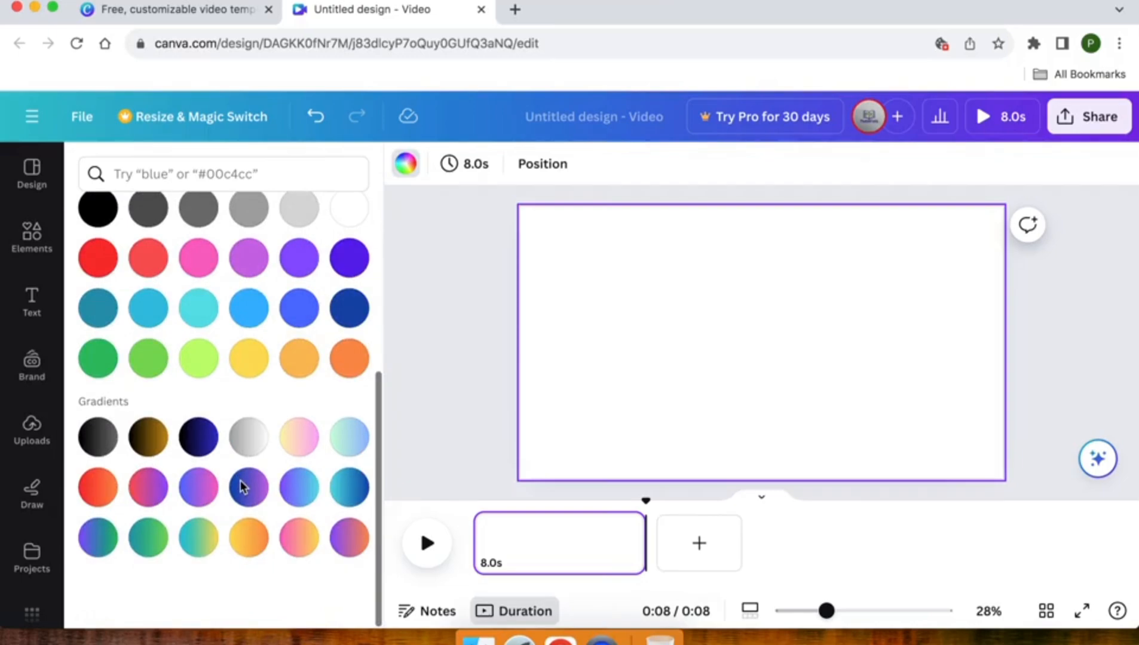
{"action": "left_click", "coordinate": [351, 491]}
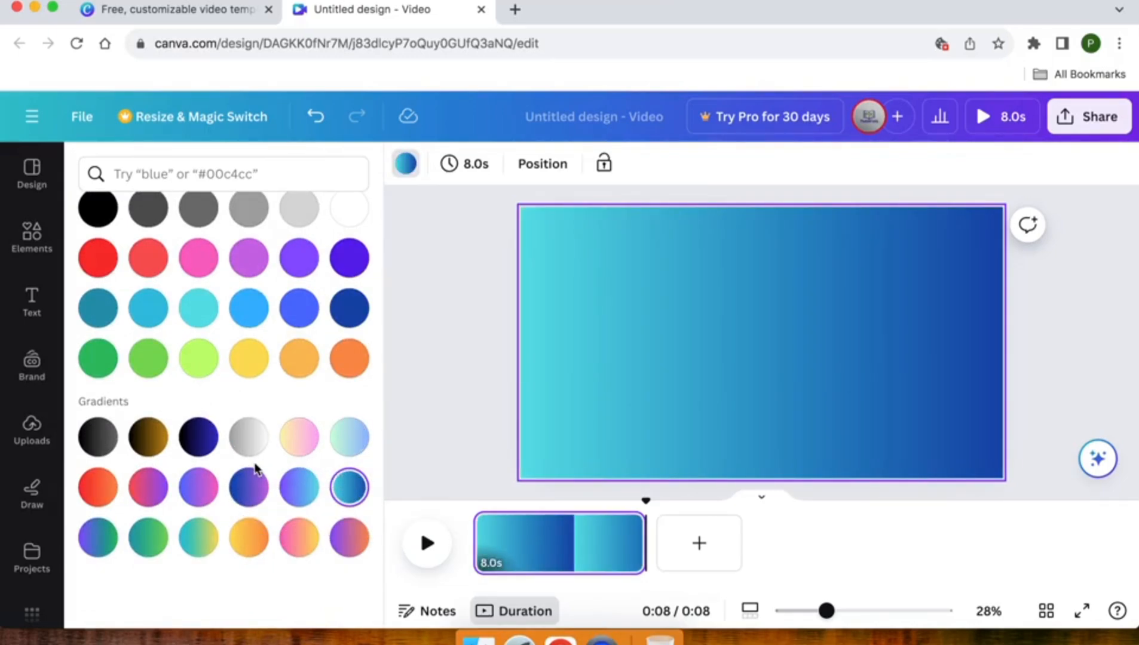
Examine the library of ready-made background images and textures available for the page.
{"action": "scroll", "coordinate": [42, 534], "scroll_direction": "down", "scroll_amount": 5}
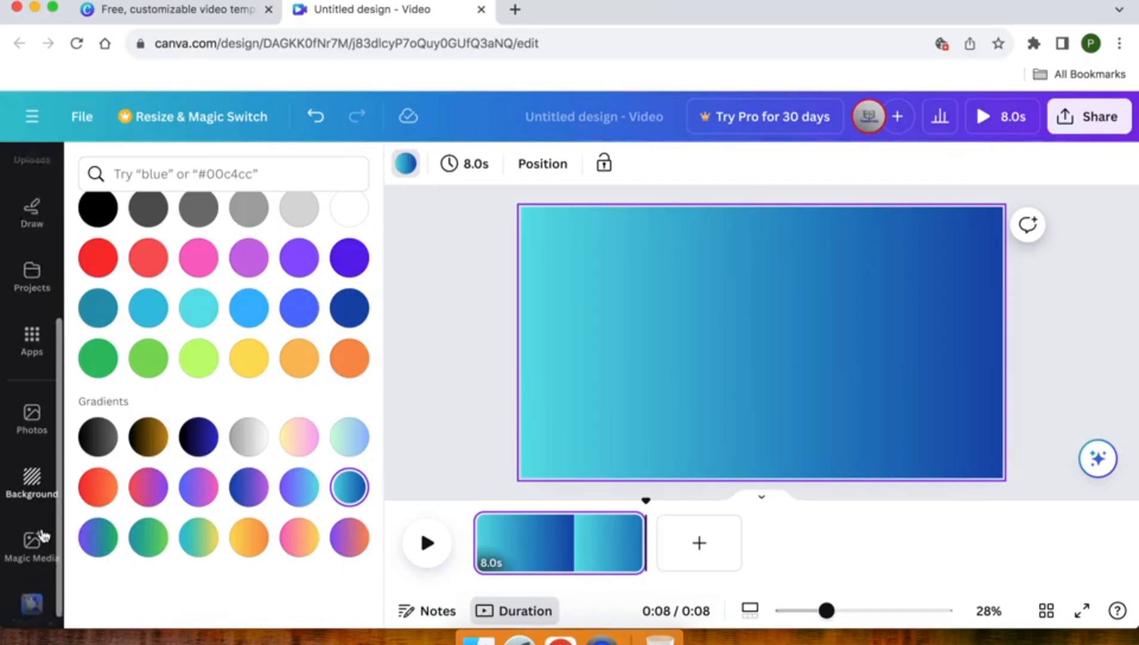
{"action": "left_click", "coordinate": [30, 464]}
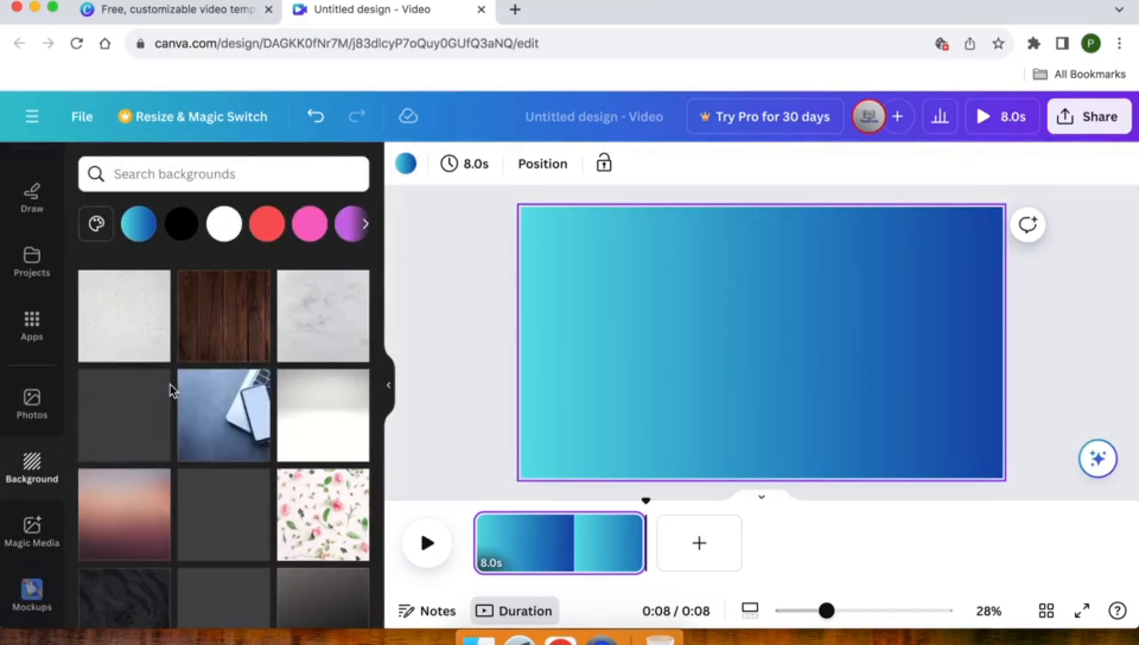
{"action": "scroll", "coordinate": [170, 388], "scroll_direction": "down", "scroll_amount": 3}
{"action": "scroll", "coordinate": [171, 391], "scroll_direction": "down", "scroll_amount": 5}
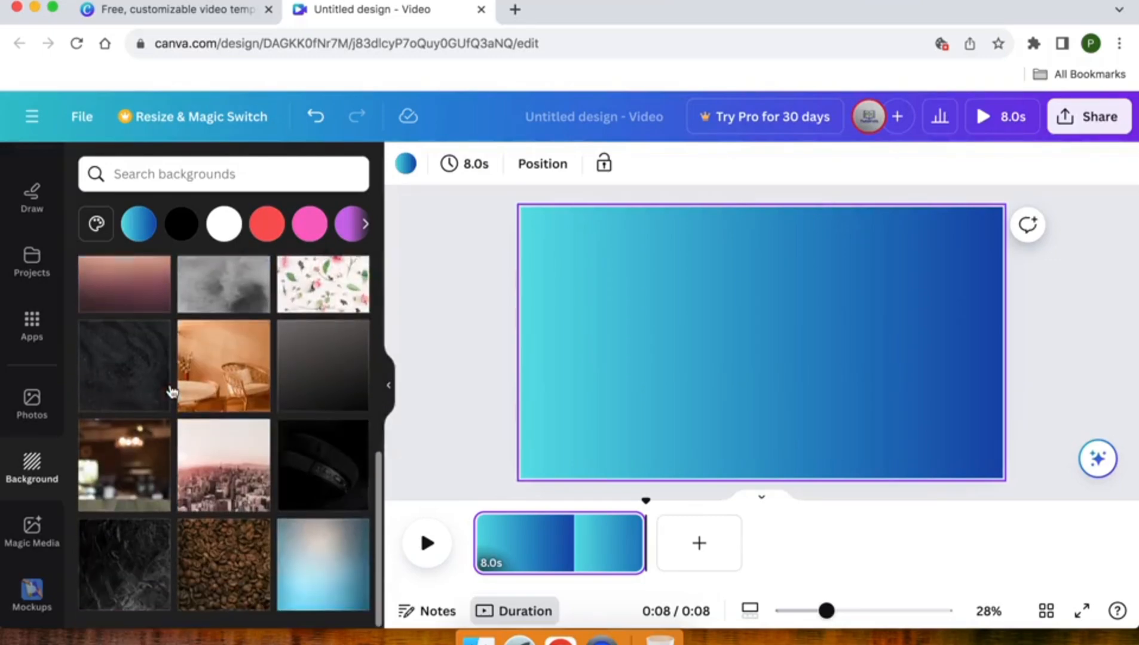
{"action": "scroll", "coordinate": [171, 391], "scroll_direction": "down", "scroll_amount": 4}
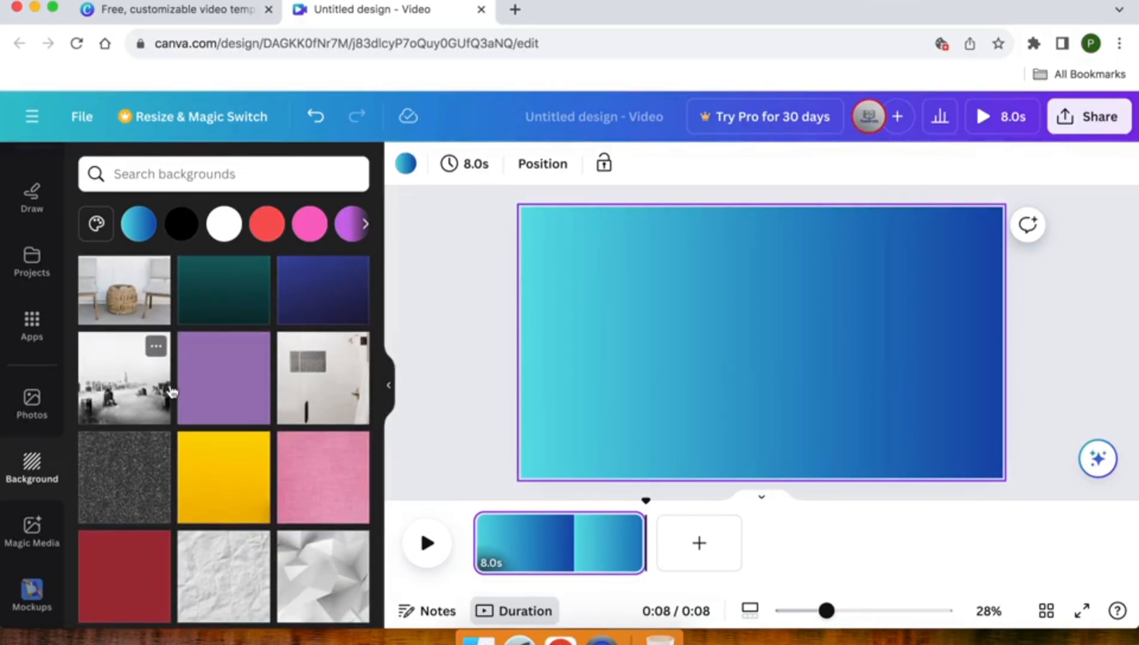
{"action": "scroll", "coordinate": [171, 391], "scroll_direction": "down", "scroll_amount": 5}
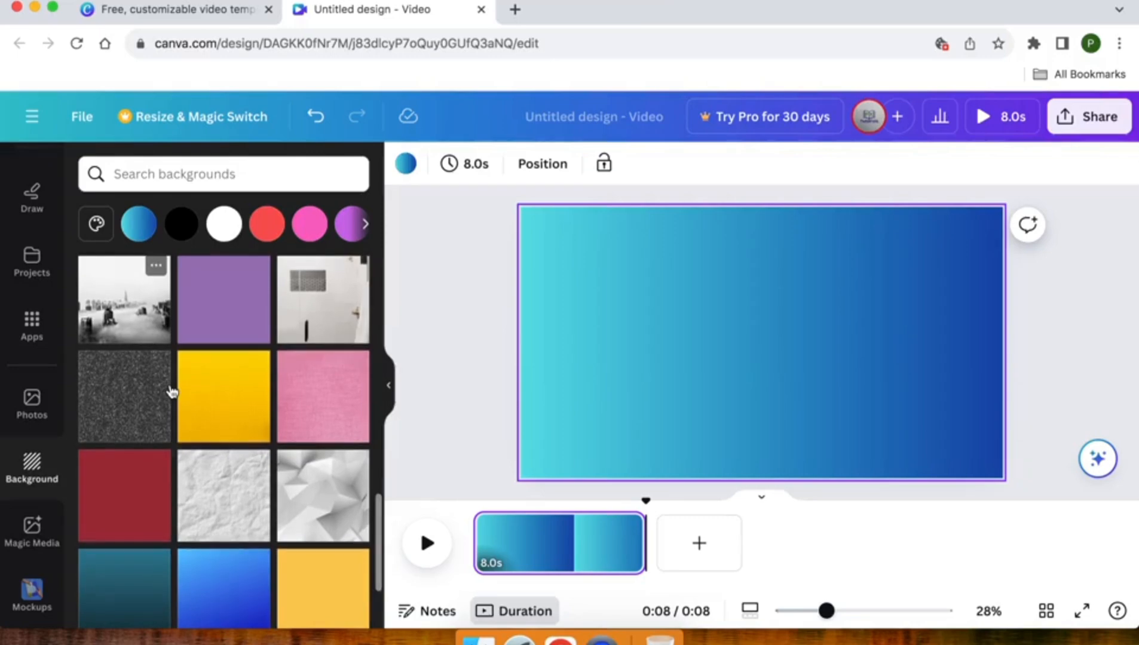
{"action": "scroll", "coordinate": [172, 391], "scroll_direction": "up", "scroll_amount": 10}
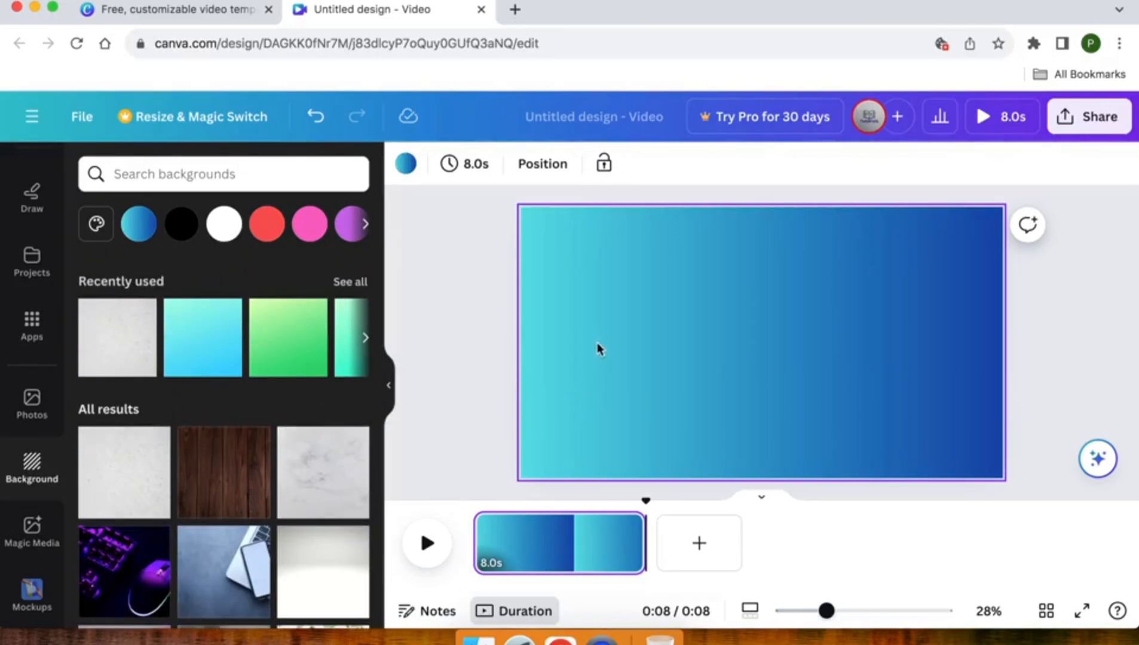
Browse the text font combinations and add the recently used "Play time" combination to the page.
{"action": "scroll", "coordinate": [16, 199], "scroll_direction": "up", "scroll_amount": 5}
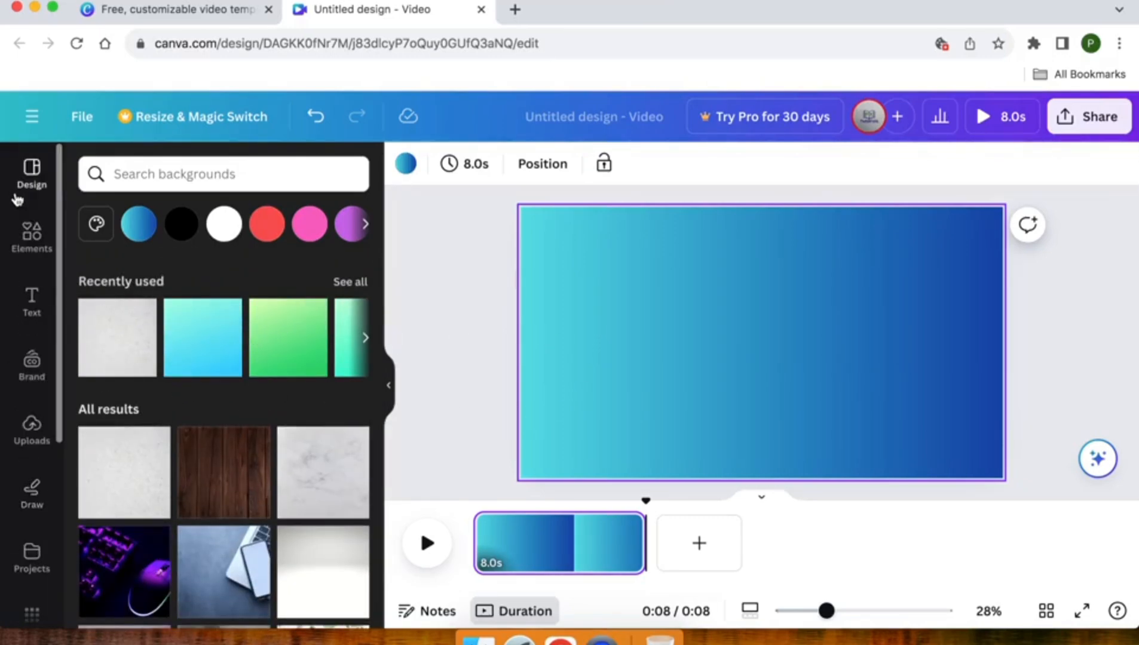
{"action": "left_click", "coordinate": [19, 179]}
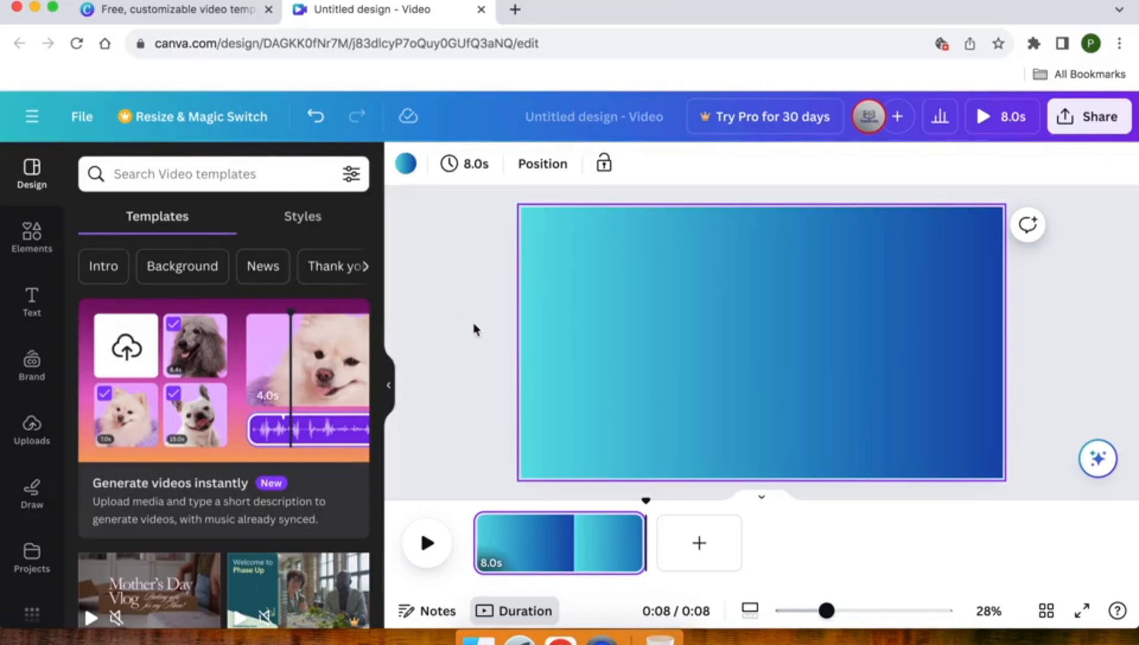
{"action": "left_click", "coordinate": [32, 301]}
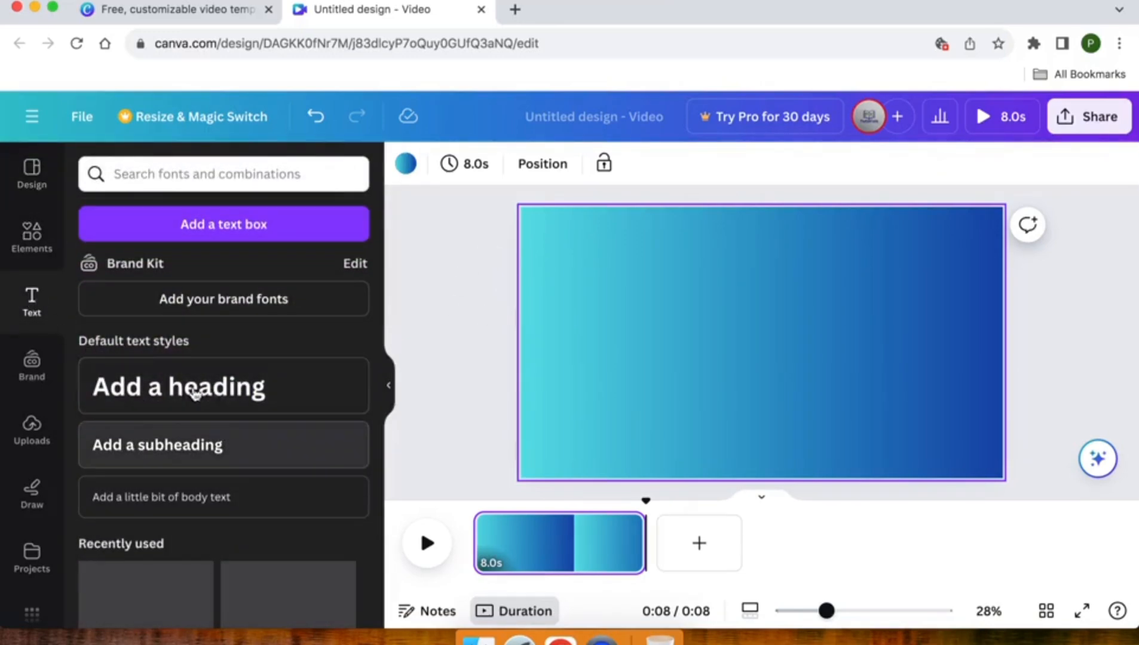
{"action": "scroll", "coordinate": [150, 445], "scroll_direction": "down", "scroll_amount": 8}
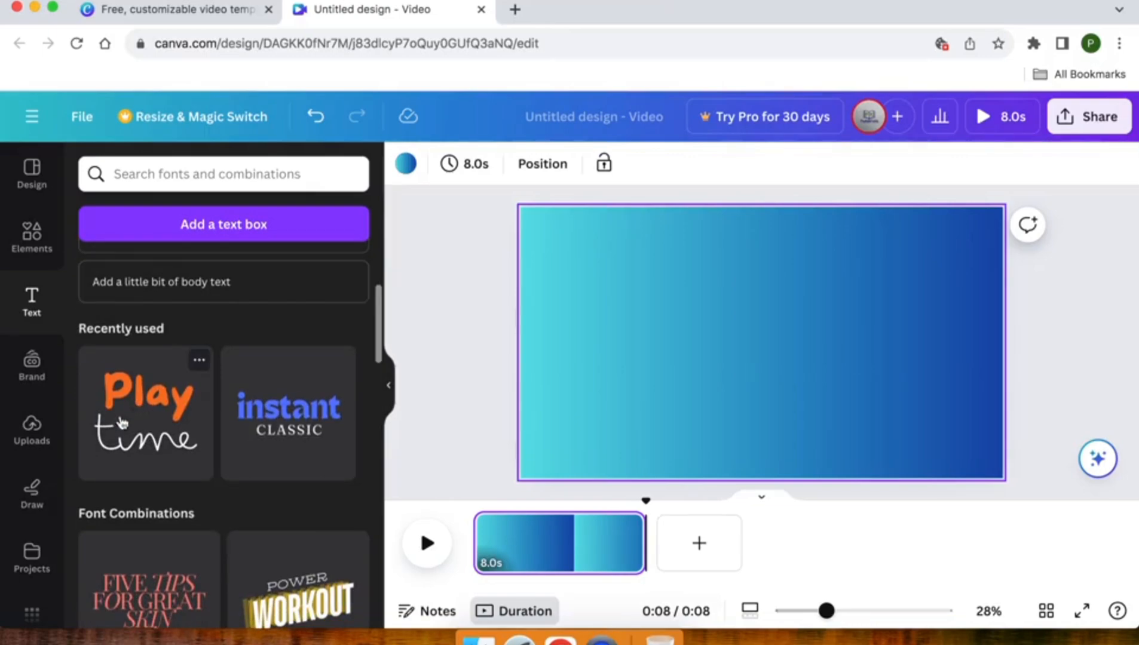
{"action": "scroll", "coordinate": [136, 449], "scroll_direction": "down", "scroll_amount": 7}
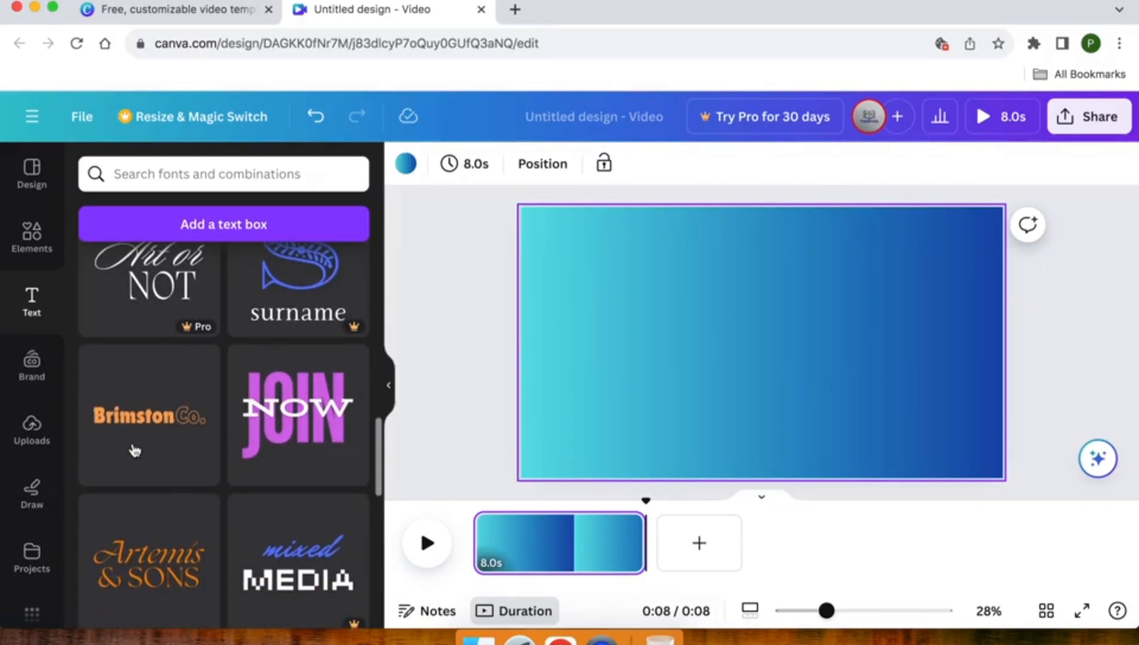
{"action": "scroll", "coordinate": [135, 450], "scroll_direction": "up", "scroll_amount": 10}
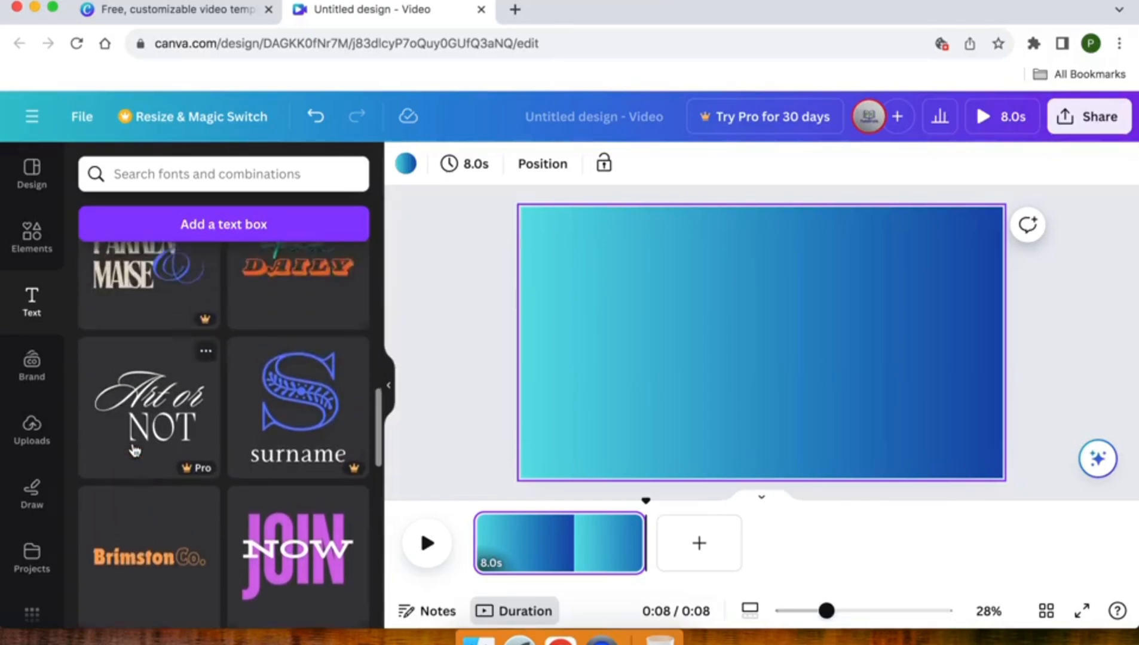
{"action": "scroll", "coordinate": [133, 450], "scroll_direction": "up", "scroll_amount": 3}
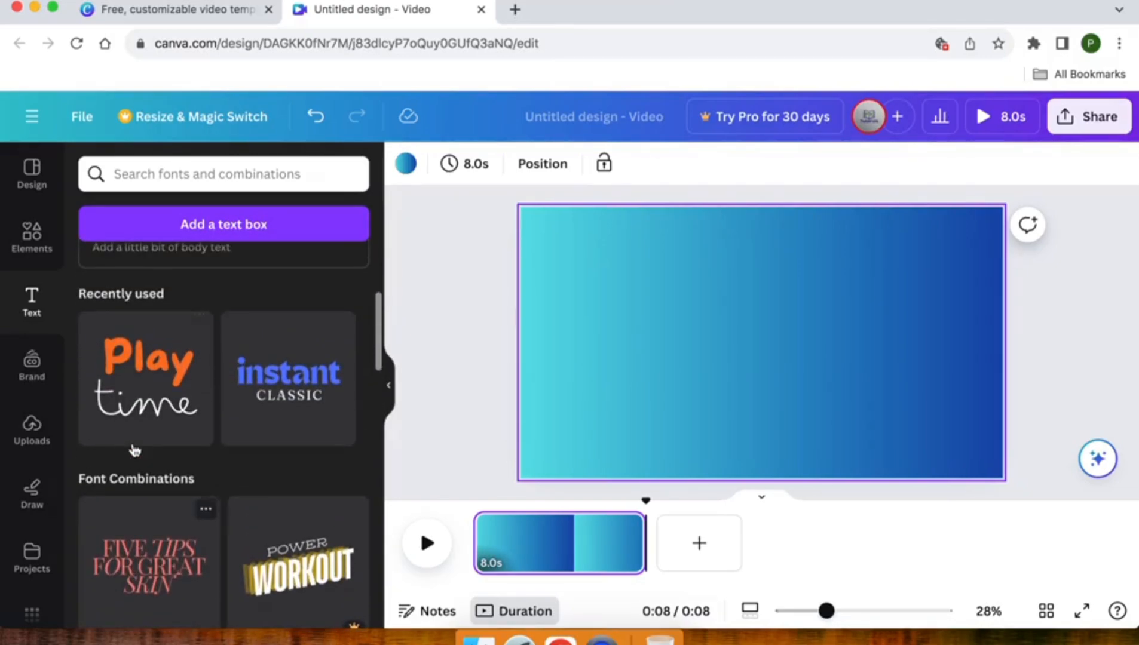
{"action": "left_click", "coordinate": [138, 387]}
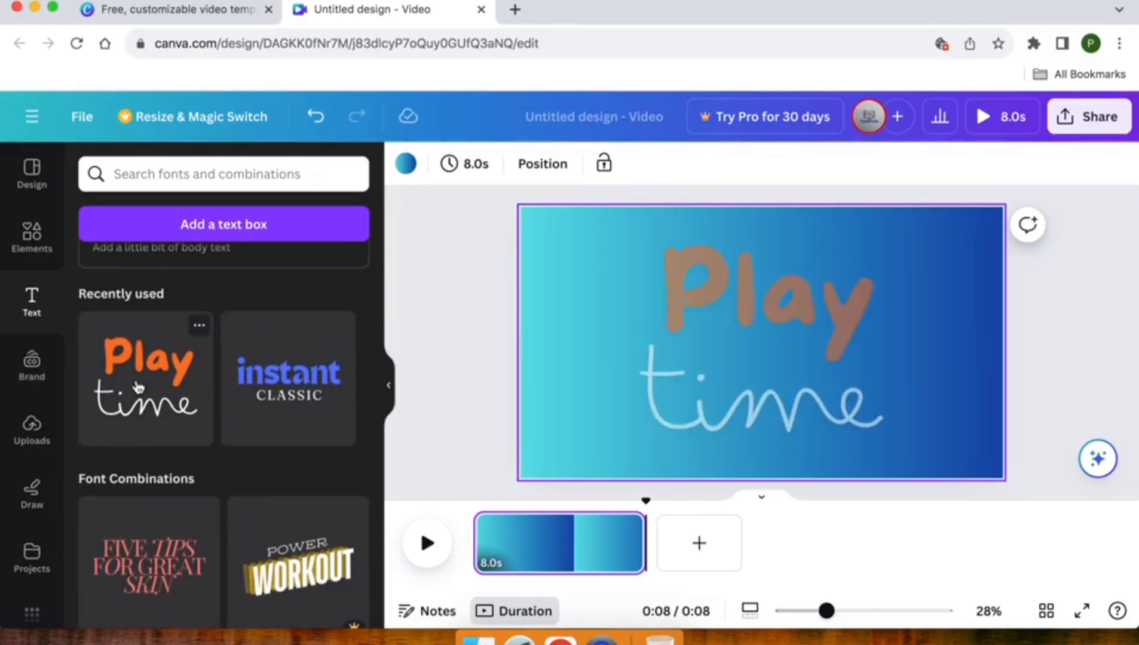
Delete the "time" line from the "Play time" text group.
{"action": "left_click", "coordinate": [740, 330]}
{"action": "left_click", "coordinate": [750, 362]}
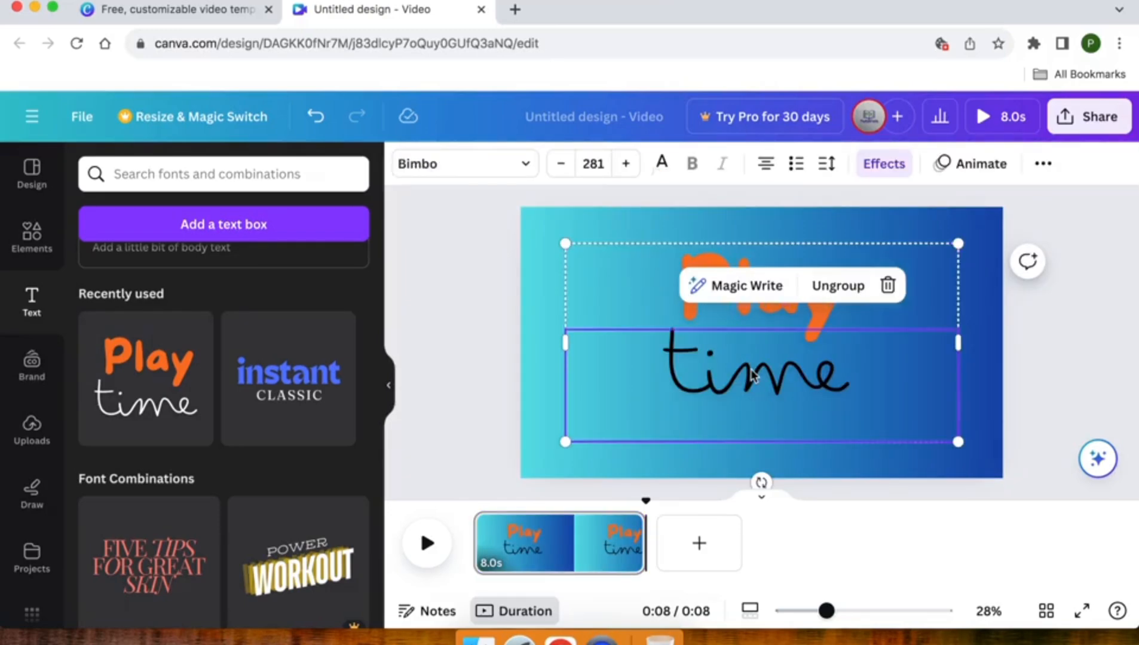
{"action": "left_click", "coordinate": [751, 364]}
{"action": "left_click", "coordinate": [600, 380]}
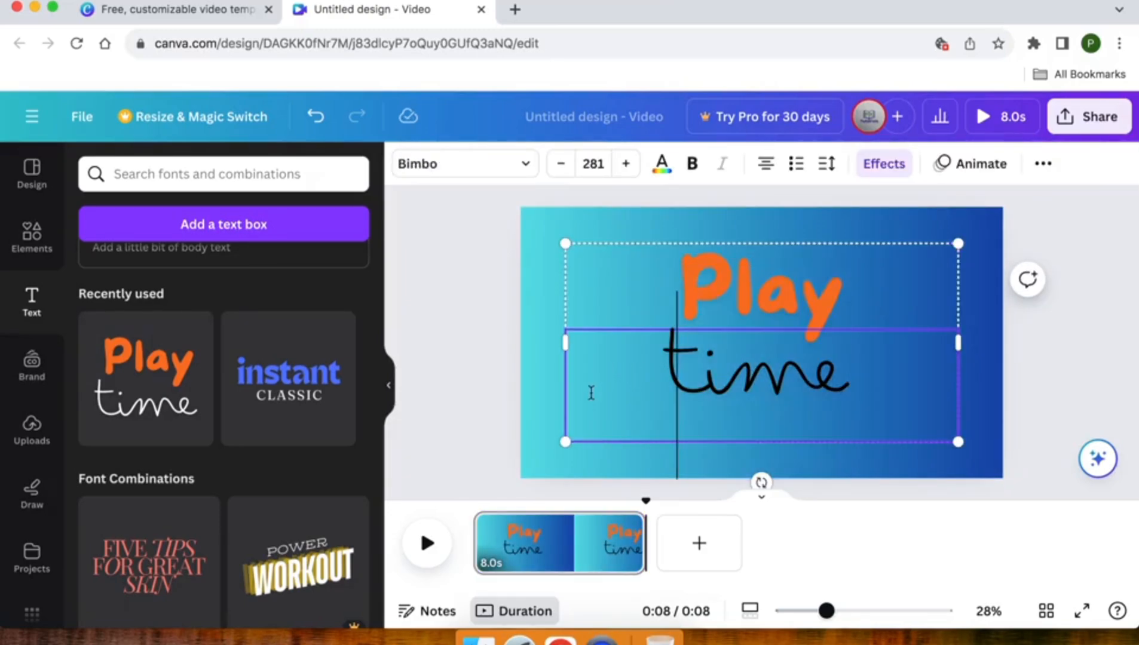
{"action": "left_click", "coordinate": [525, 392]}
{"action": "left_click", "coordinate": [684, 375]}
{"action": "left_click", "coordinate": [684, 375]}
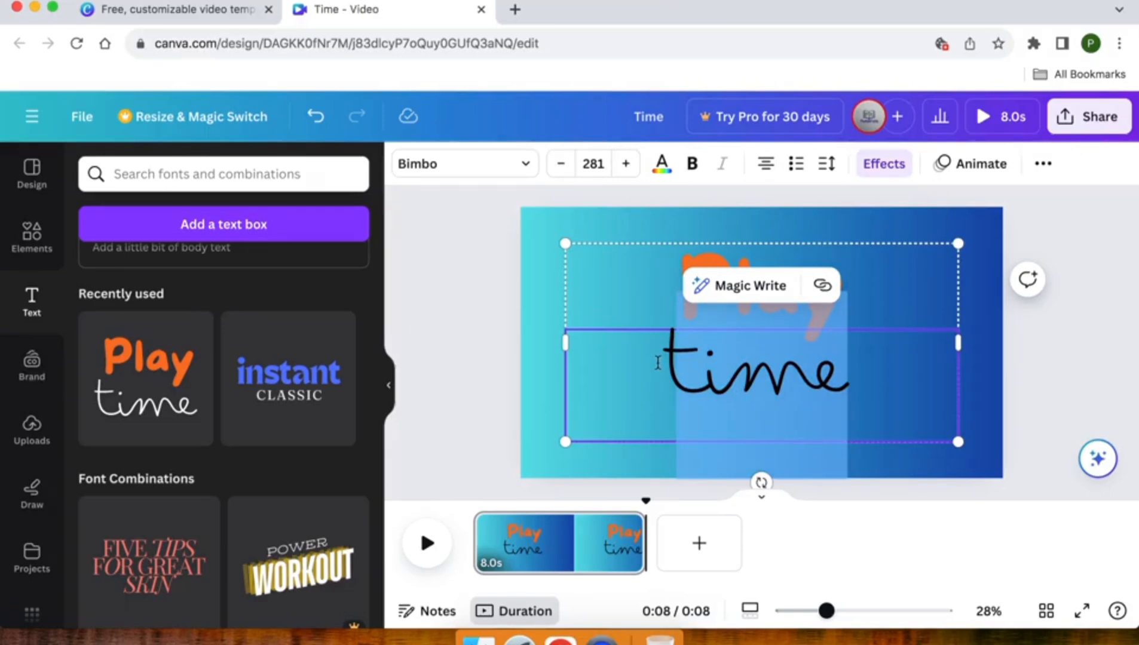
{"action": "left_click", "coordinate": [658, 361]}
{"action": "left_click", "coordinate": [693, 286]}
{"action": "left_click", "coordinate": [599, 332]}
{"action": "left_click", "coordinate": [489, 387]}
{"action": "left_click", "coordinate": [718, 384]}
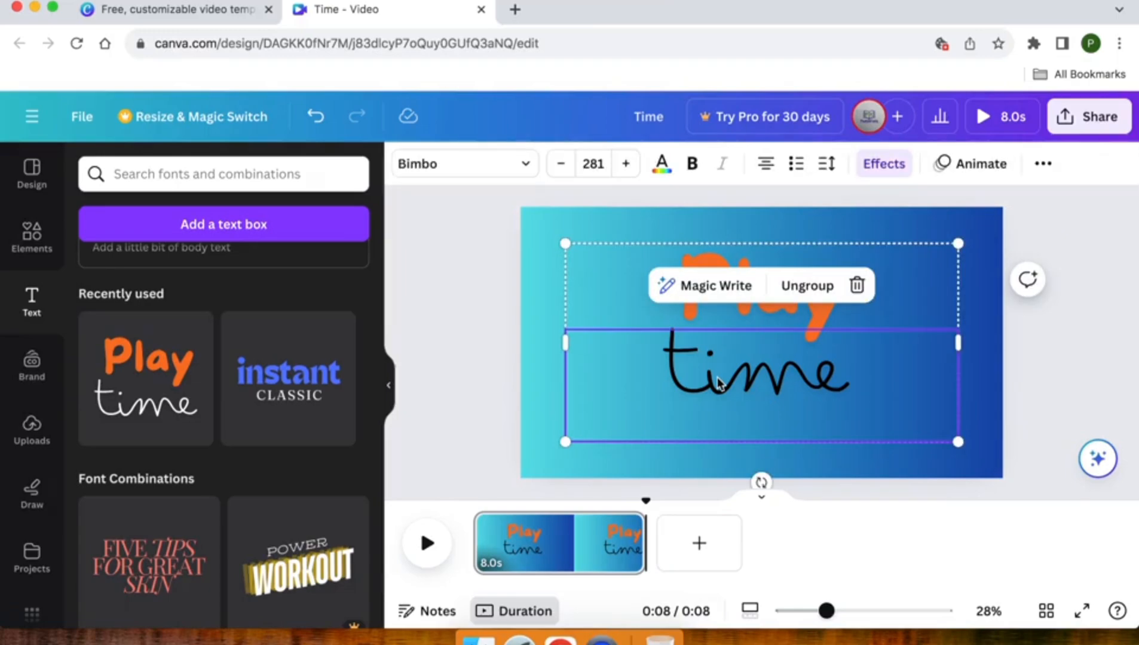
{"action": "key", "text": "Delete"}
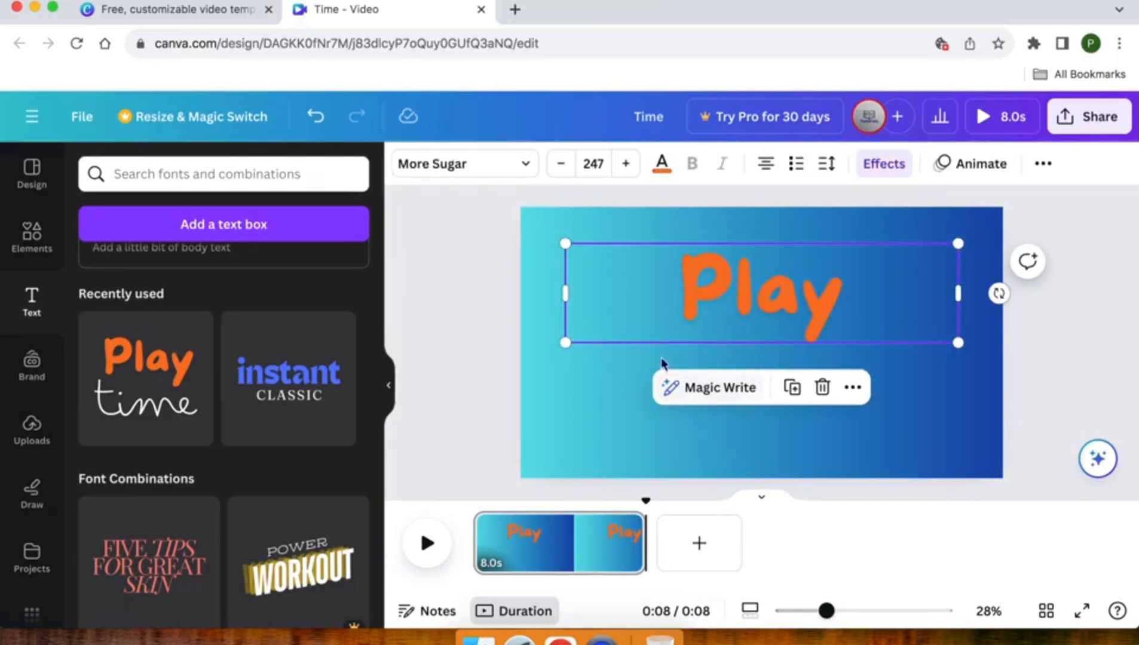
Replace the word "Play" with "Good Vibes", placing each word on its own line.
{"action": "double_click", "coordinate": [769, 286]}
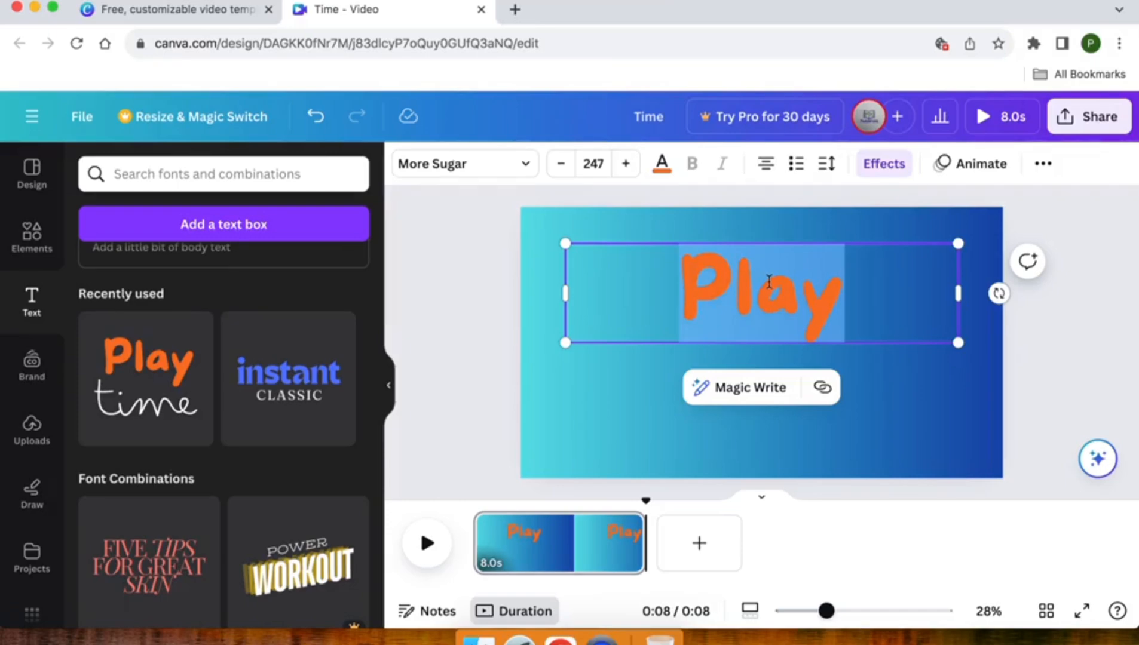
{"action": "type", "text": "goo"}
{"action": "key", "text": "BackSpace"}
{"action": "key", "text": "BackSpace"}
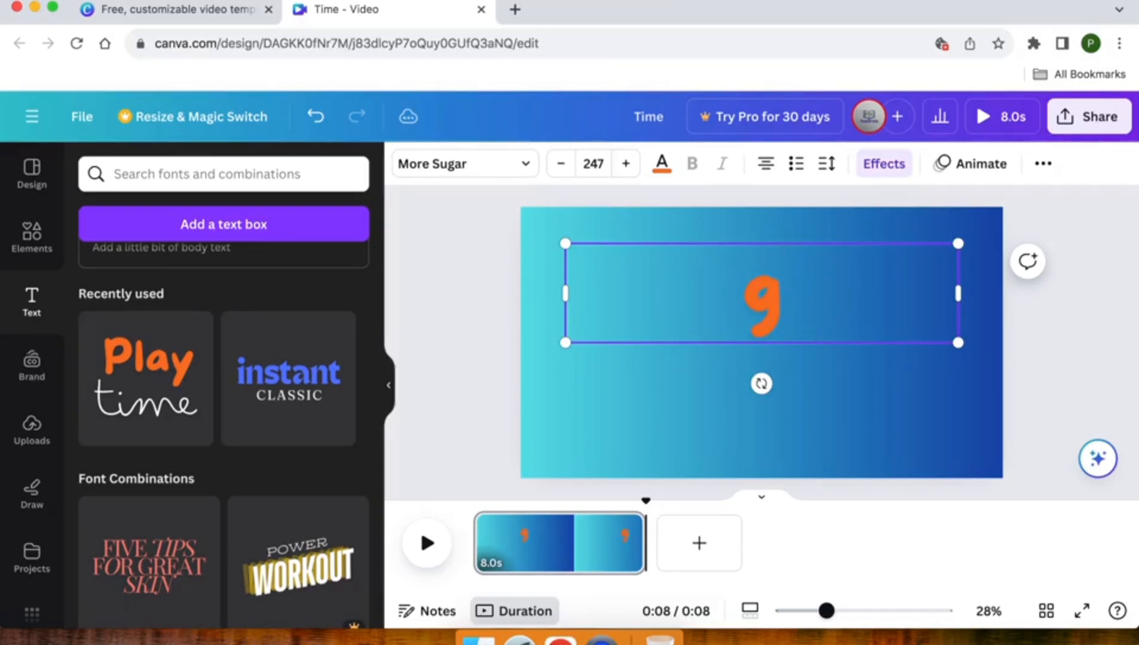
{"action": "type", "text": "Good"}
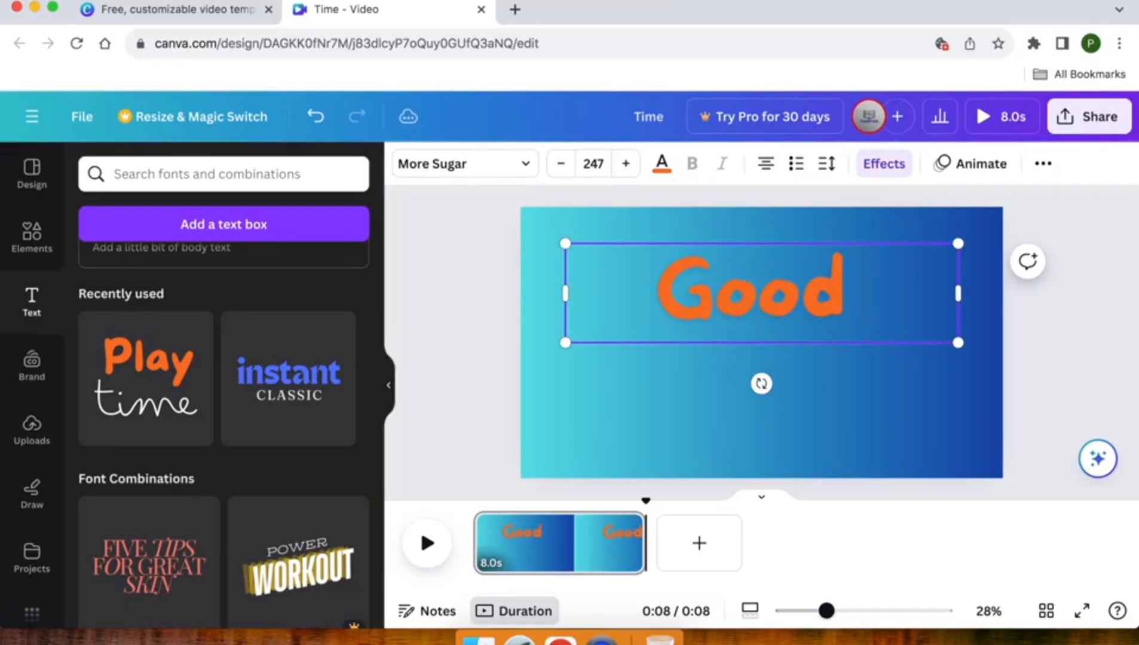
{"action": "key", "text": "Return"}
{"action": "type", "text": "v"}
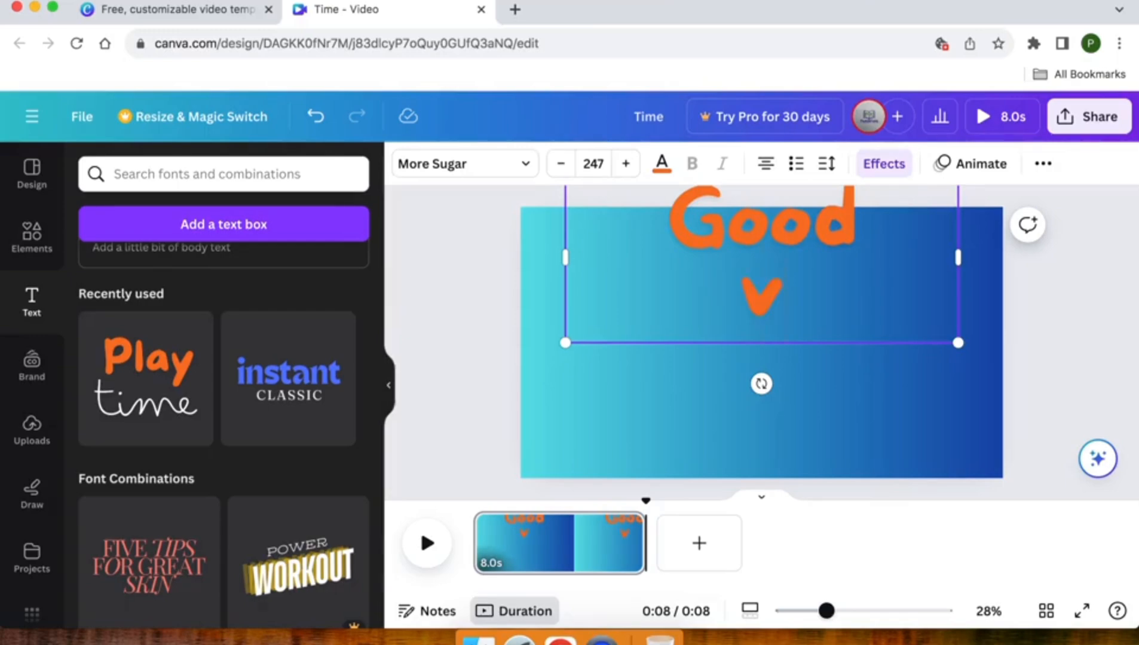
{"action": "type", "text": "ibes"}
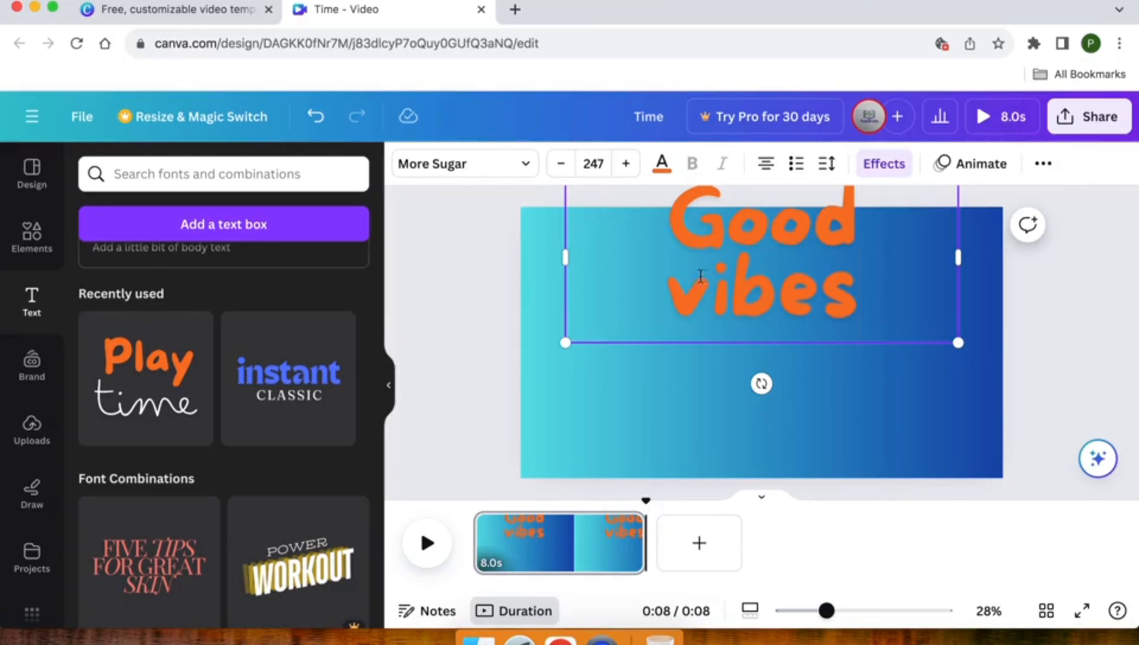
{"action": "left_click_drag", "start_coordinate": [706, 279], "coordinate": [667, 278]}
{"action": "type", "text": "V"}
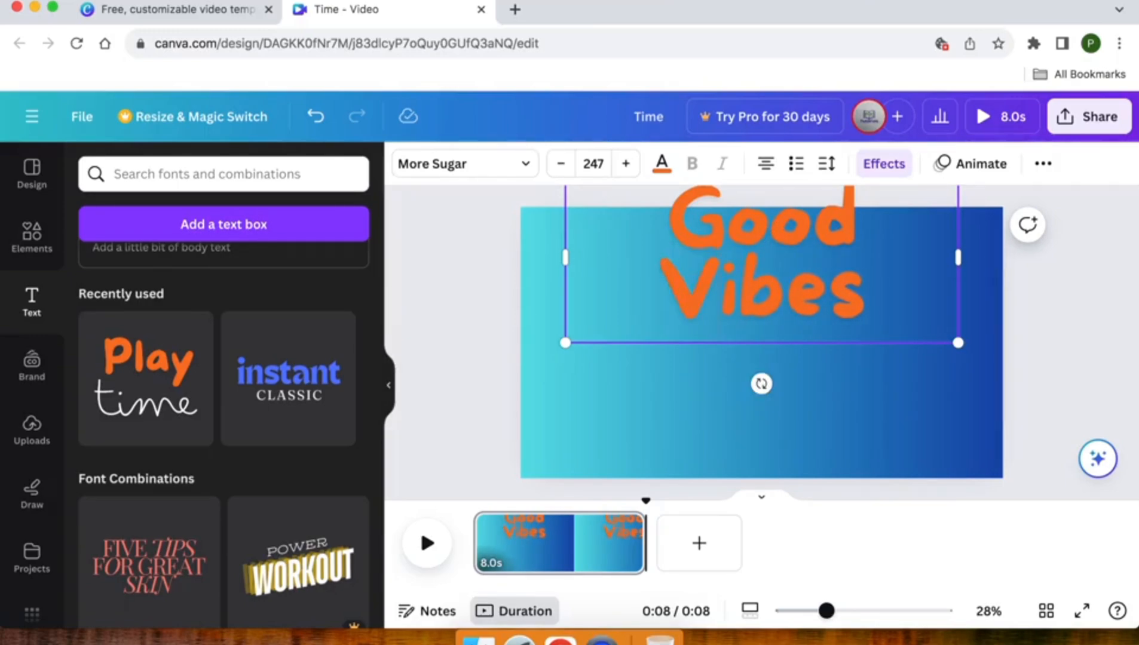
Move the "Good Vibes" text down to the centre of the page.
{"action": "left_click", "coordinate": [493, 294]}
{"action": "left_click", "coordinate": [782, 256]}
{"action": "left_click_drag", "start_coordinate": [783, 257], "coordinate": [781, 341]}
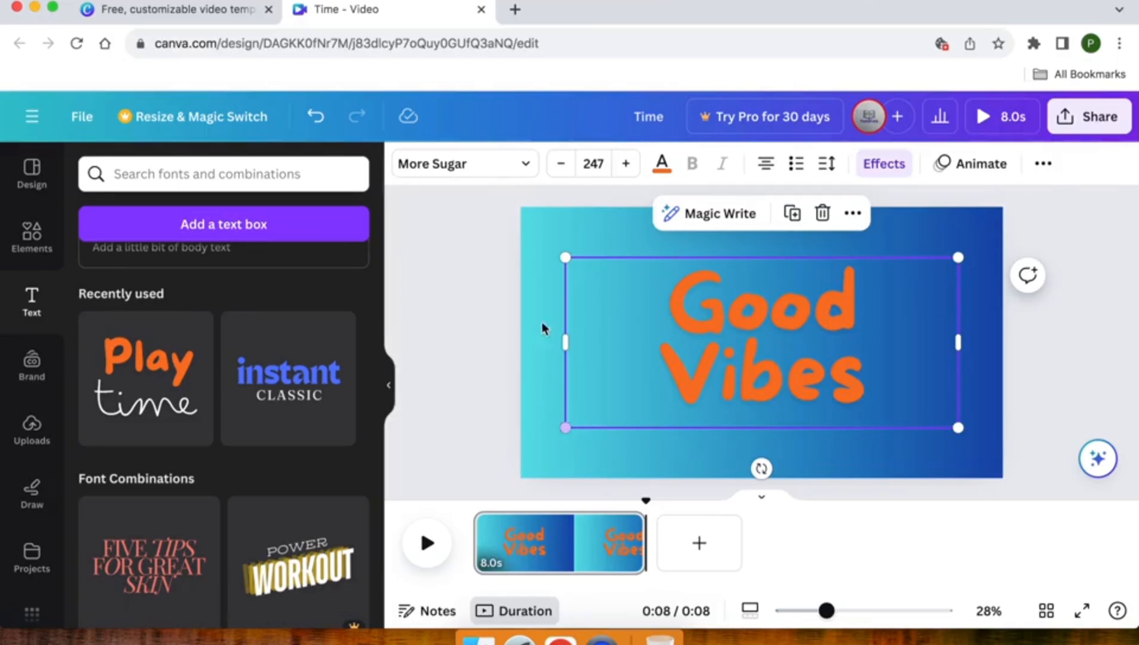
Raise the "Good Vibes" font size to 250 and look through the preset sizes.
{"action": "left_click", "coordinate": [626, 164]}
{"action": "left_click", "coordinate": [626, 165]}
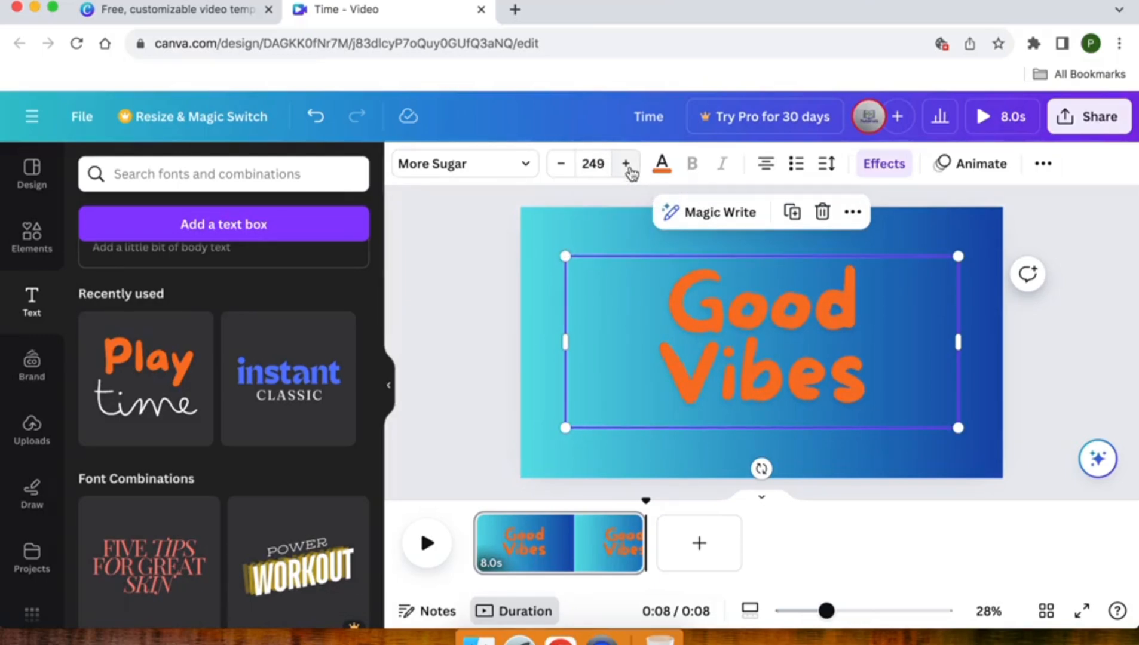
{"action": "left_click", "coordinate": [626, 164]}
{"action": "left_click", "coordinate": [599, 160]}
{"action": "scroll", "coordinate": [610, 351], "scroll_direction": "down", "scroll_amount": 5}
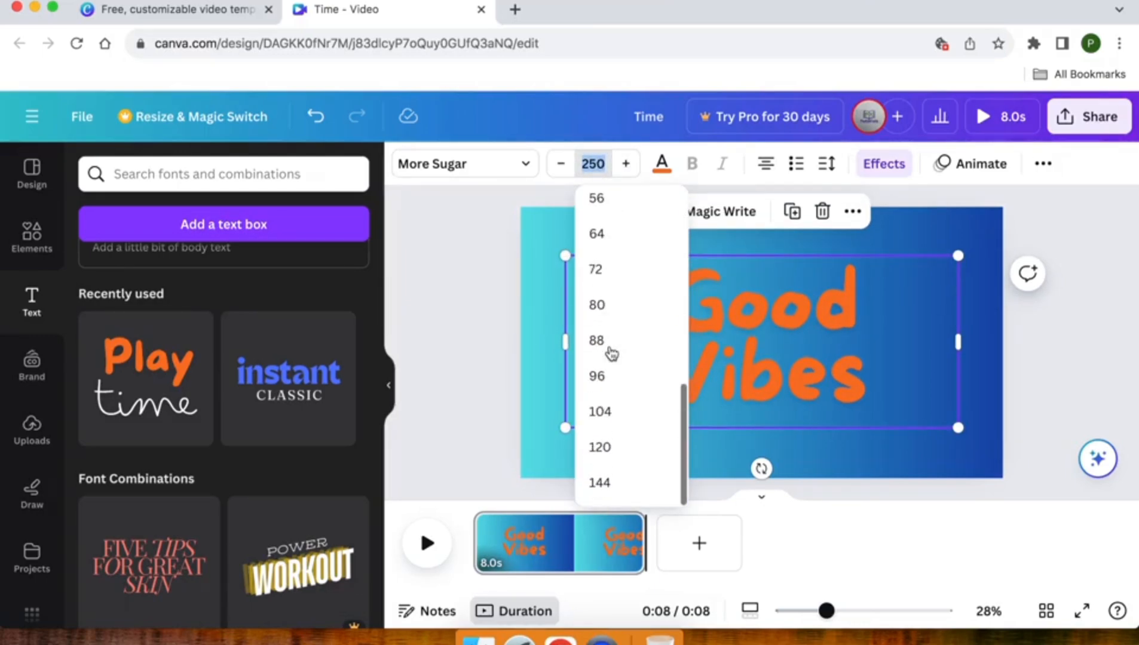
{"action": "left_click", "coordinate": [533, 328]}
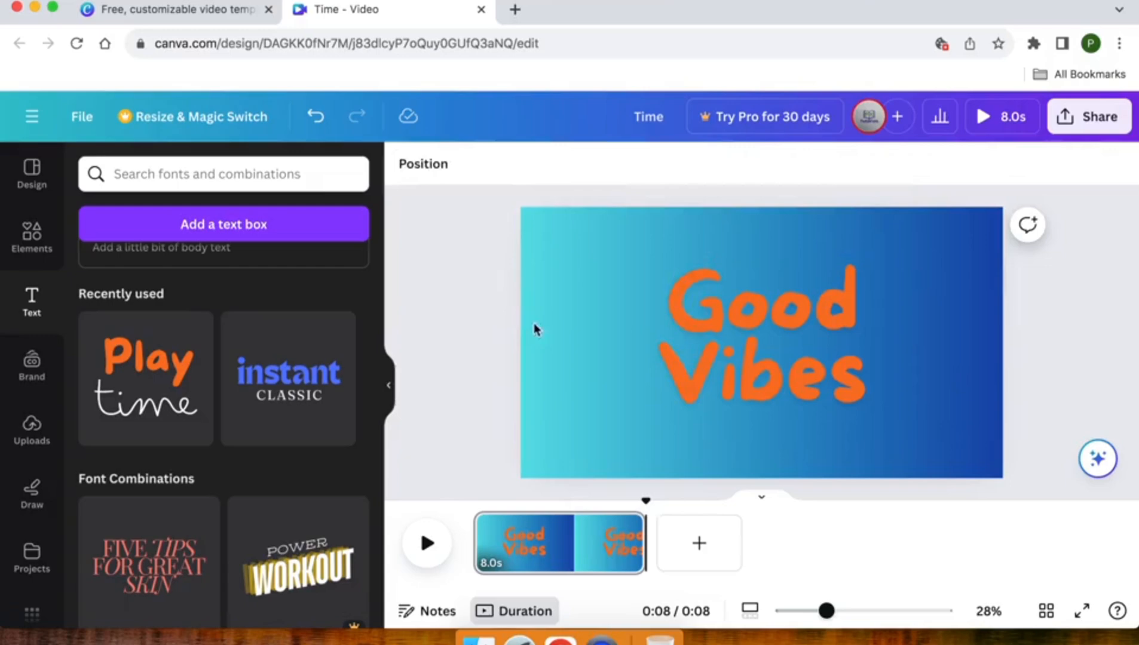
Enlarge the "Good Vibes" text to size 300, tilt it slightly counterclockwise and recentre it on the page.
{"action": "left_click", "coordinate": [686, 312]}
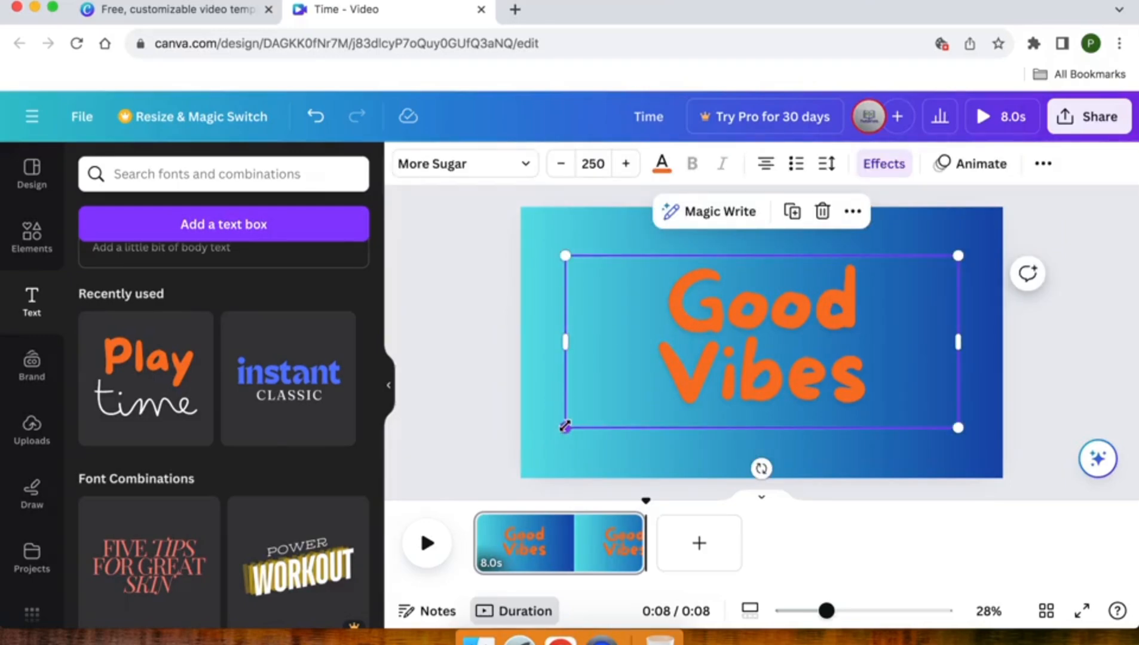
{"action": "left_click_drag", "start_coordinate": [564, 427], "coordinate": [482, 457]}
{"action": "left_click_drag", "start_coordinate": [708, 352], "coordinate": [752, 331]}
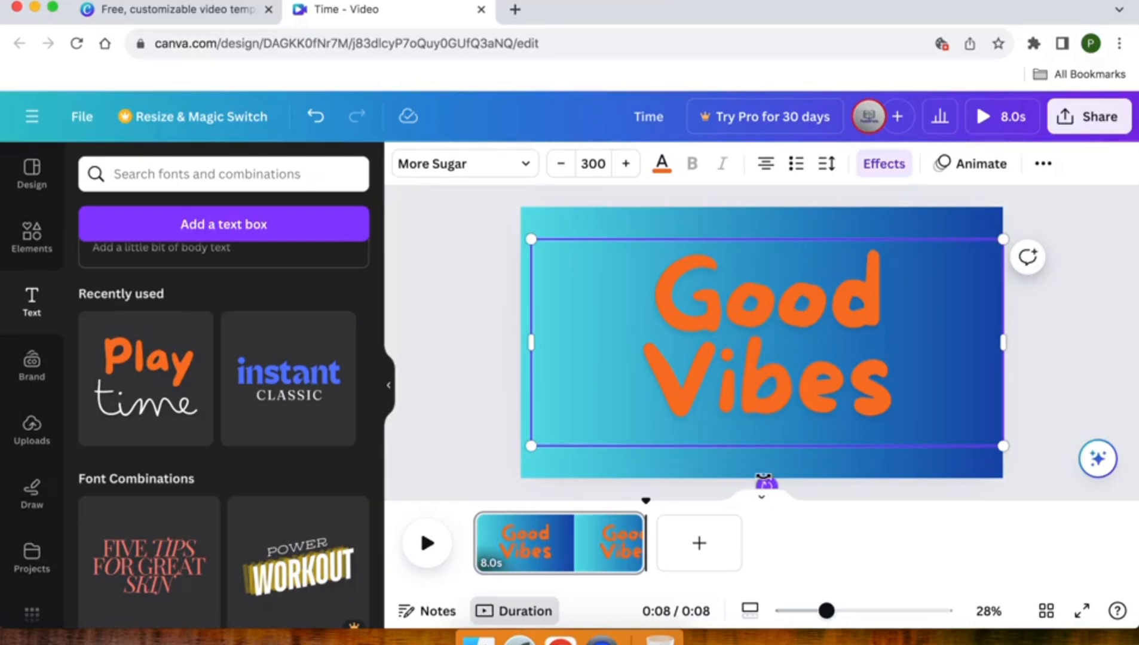
{"action": "left_click_drag", "start_coordinate": [764, 478], "coordinate": [793, 474]}
{"action": "left_click_drag", "start_coordinate": [805, 323], "coordinate": [795, 320]}
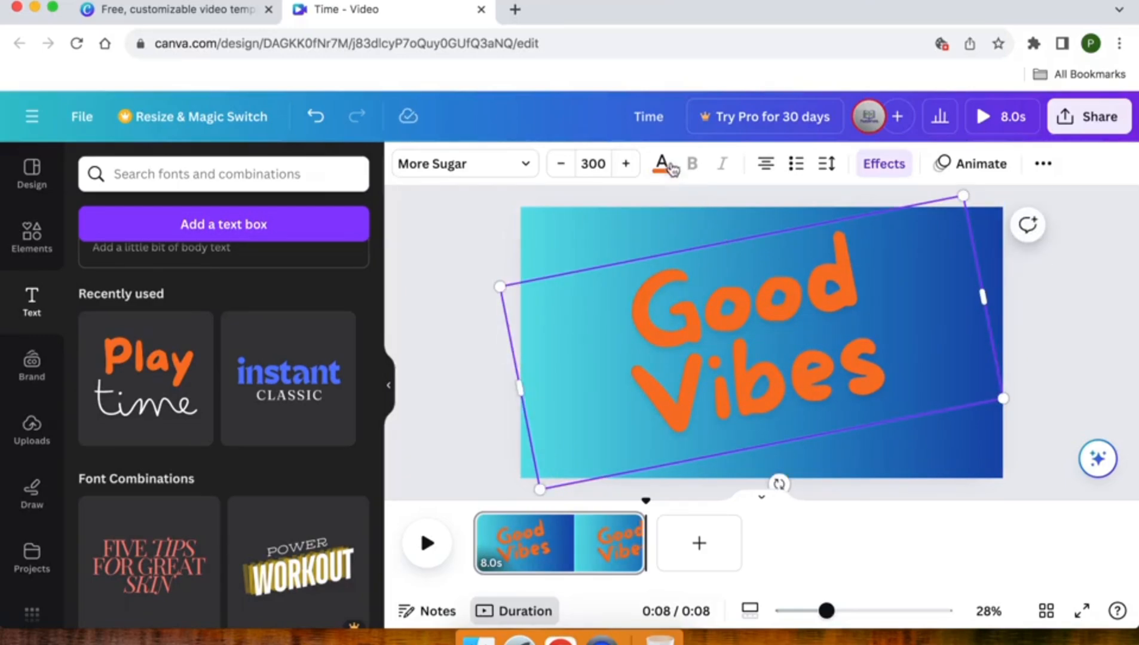
Colour the "Good Vibes" text pink from the default solid colours.
{"action": "left_click", "coordinate": [669, 170]}
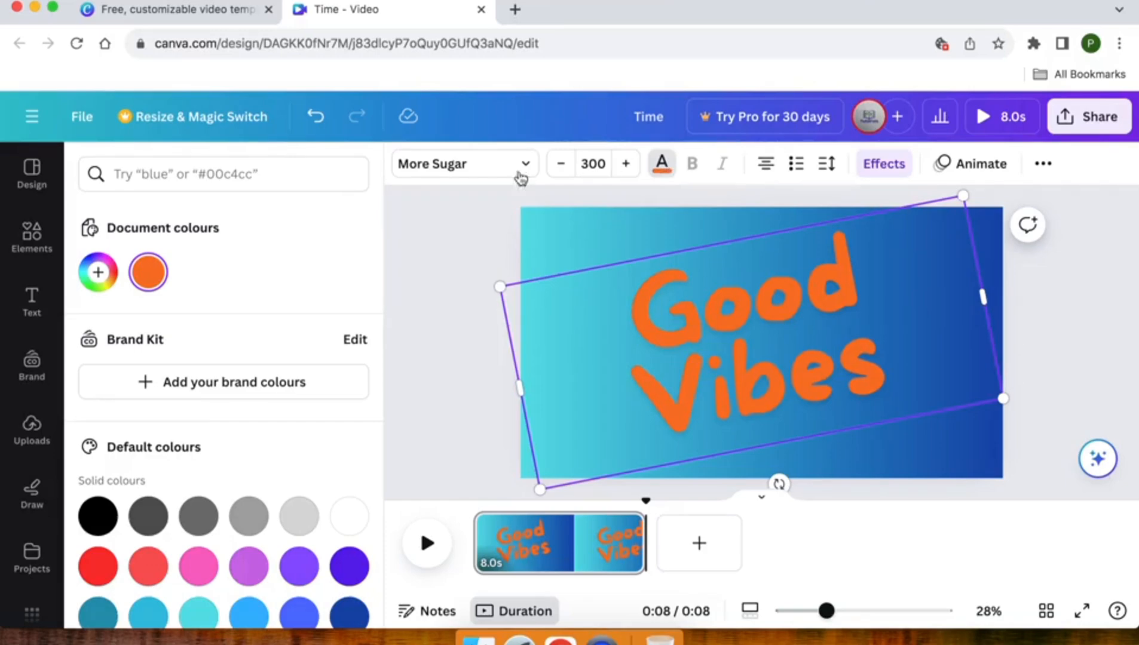
{"action": "scroll", "coordinate": [179, 454], "scroll_direction": "down", "scroll_amount": 3}
{"action": "left_click", "coordinate": [199, 445]}
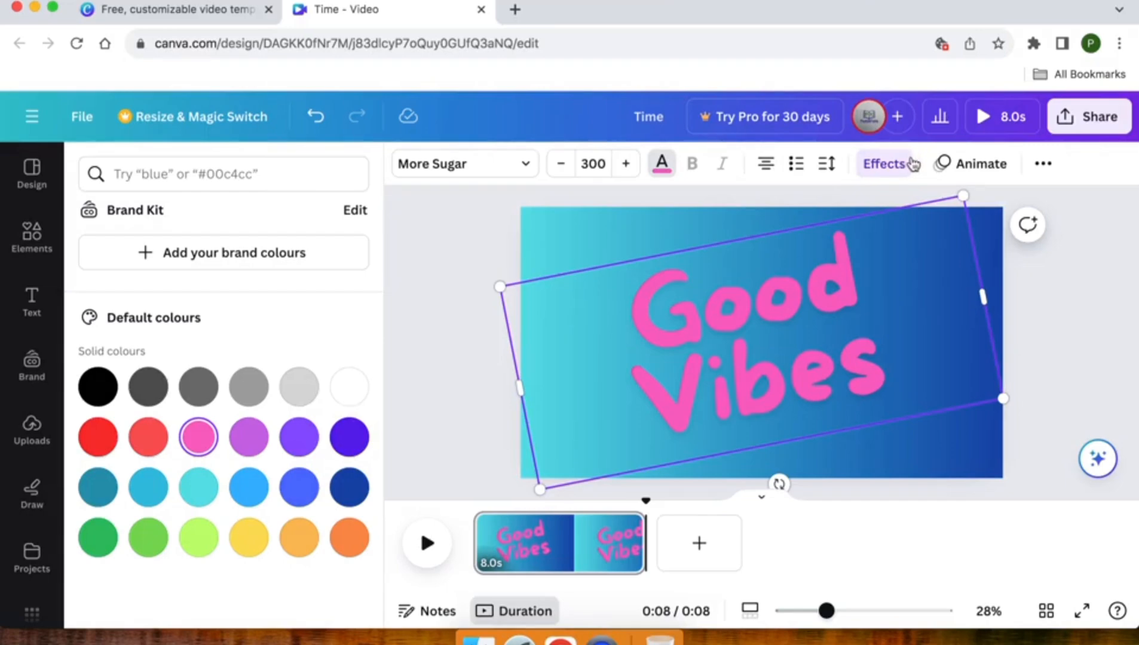
Try the other alignments and list styles on the "Good Vibes" text, returning it to centred text without a list.
{"action": "left_click", "coordinate": [765, 165]}
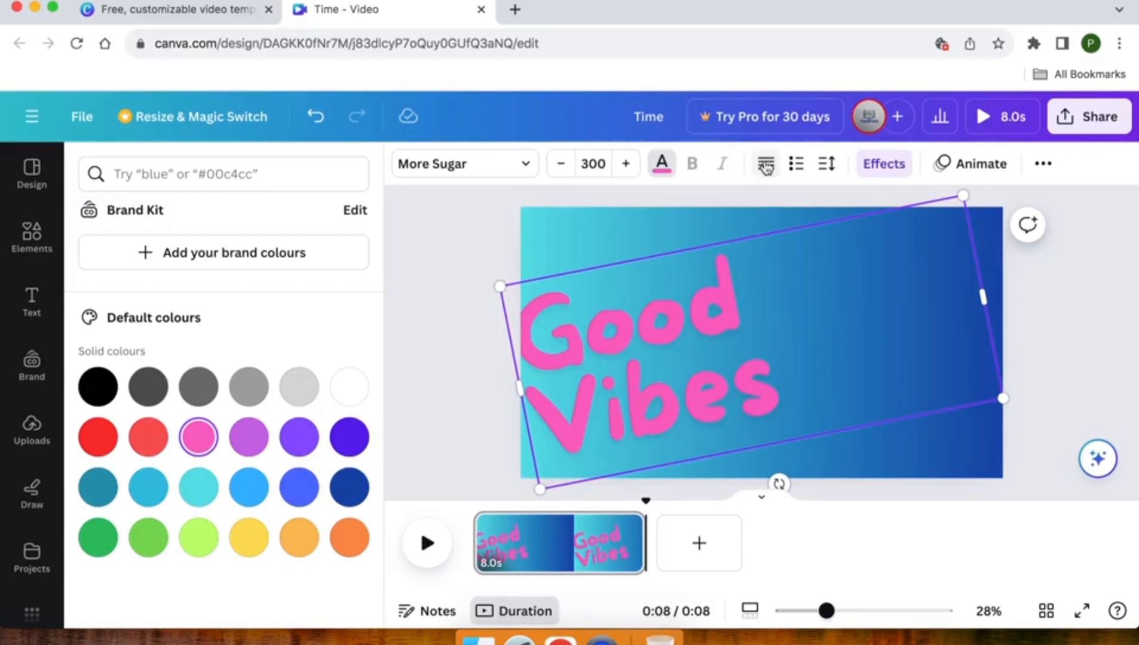
{"action": "left_click", "coordinate": [765, 166]}
{"action": "left_click", "coordinate": [765, 165]}
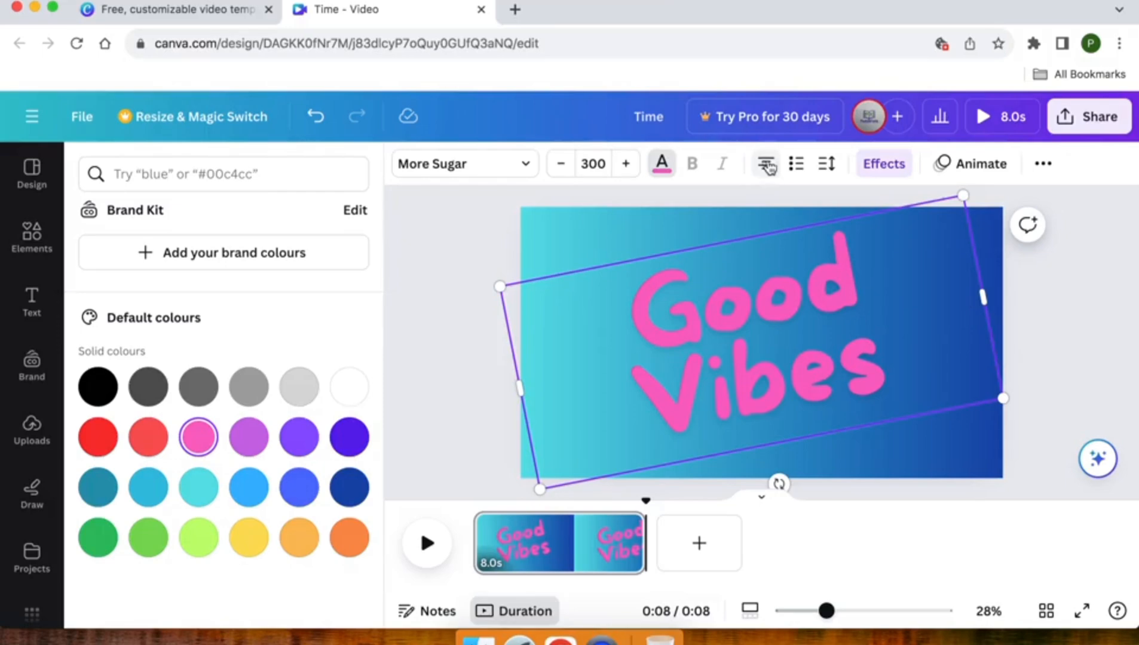
{"action": "left_click", "coordinate": [798, 164]}
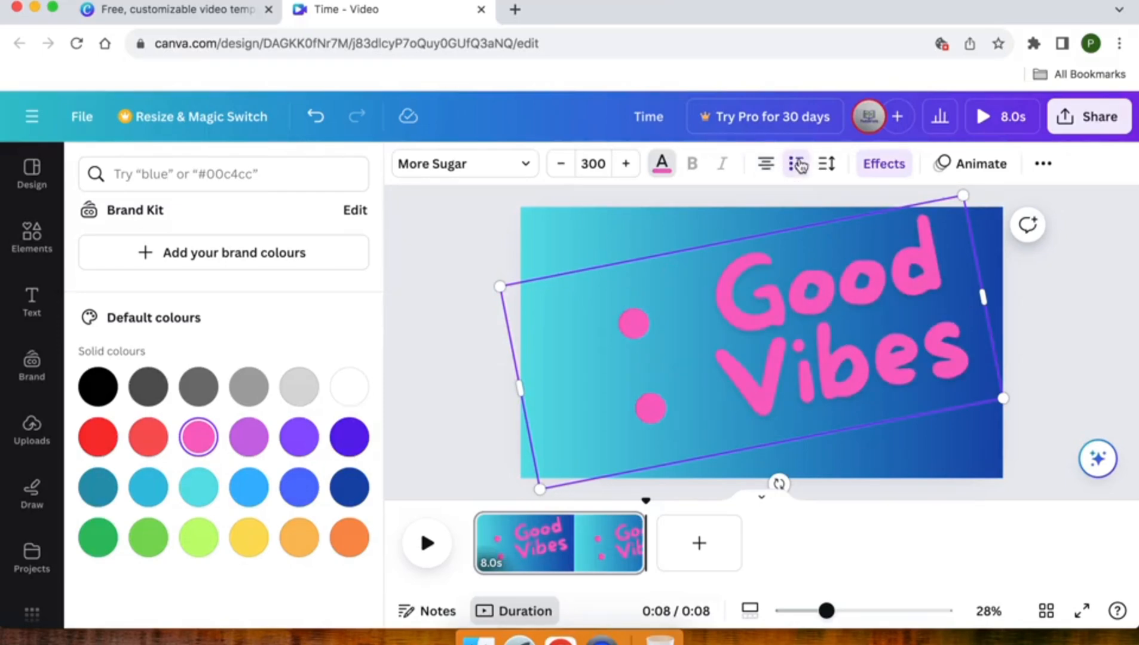
{"action": "left_click", "coordinate": [798, 165]}
{"action": "left_click", "coordinate": [798, 165]}
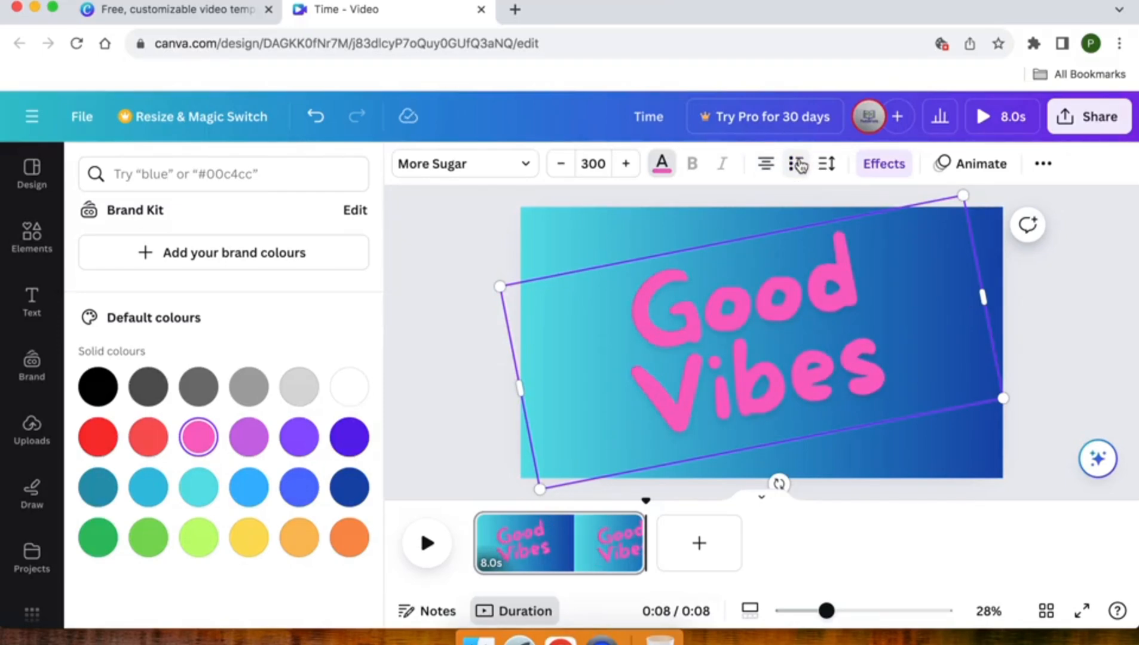
Set the text's line spacing to 0.86 and letter spacing to 19, and anchor its text box to the middle.
{"action": "left_click", "coordinate": [827, 166]}
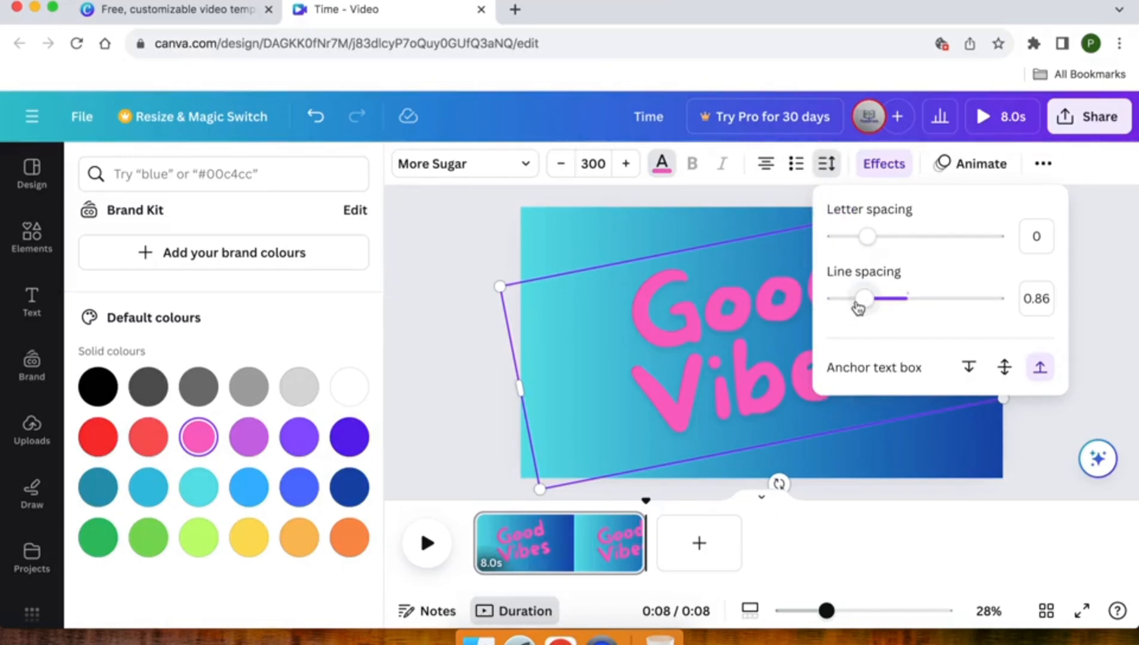
{"action": "mouse_move", "coordinate": [864, 304]}
{"action": "left_mouse_down"}
{"action": "mouse_move", "coordinate": [890, 301]}
{"action": "mouse_move", "coordinate": [849, 303]}
{"action": "mouse_move", "coordinate": [865, 305]}
{"action": "left_mouse_up"}
{"action": "mouse_move", "coordinate": [867, 236]}
{"action": "left_mouse_down"}
{"action": "mouse_move", "coordinate": [959, 239]}
{"action": "mouse_move", "coordinate": [920, 251]}
{"action": "mouse_move", "coordinate": [870, 240]}
{"action": "left_mouse_up"}
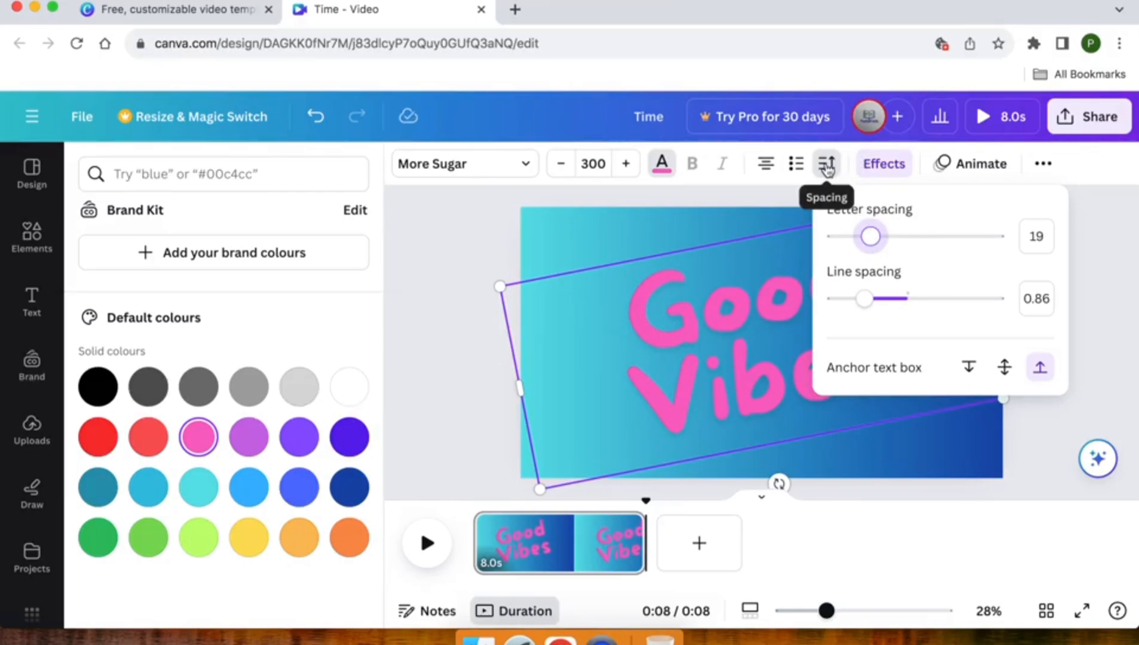
{"action": "left_click", "coordinate": [1004, 368]}
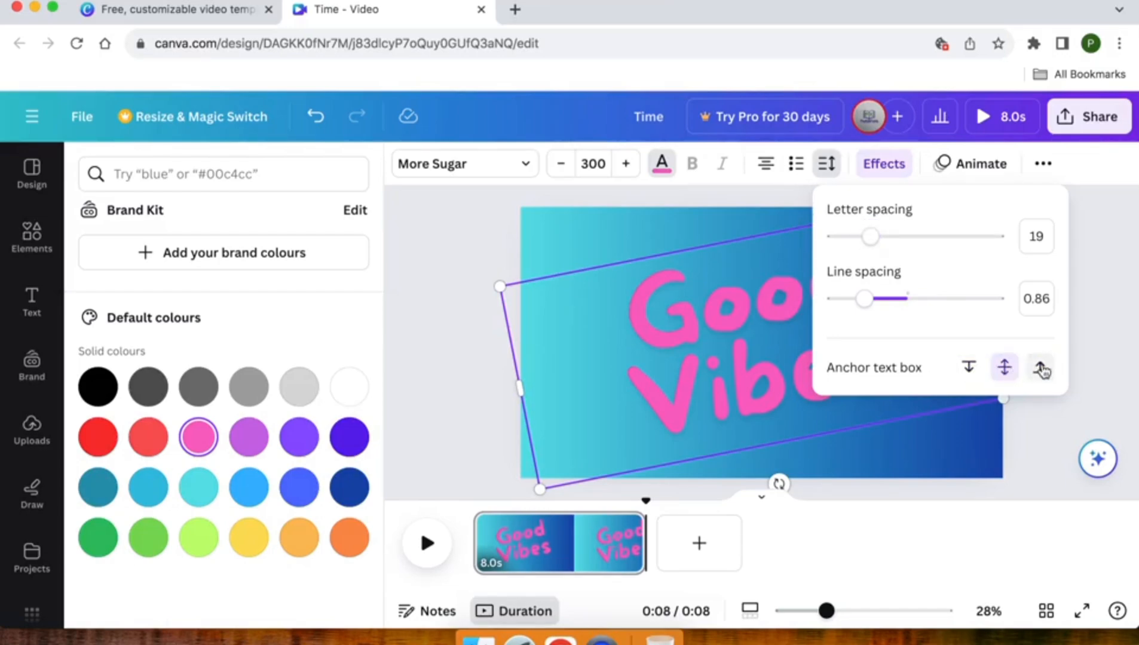
Try the Background, Echo and Glitch effects on the "Good Vibes" text.
{"action": "left_click", "coordinate": [884, 171]}
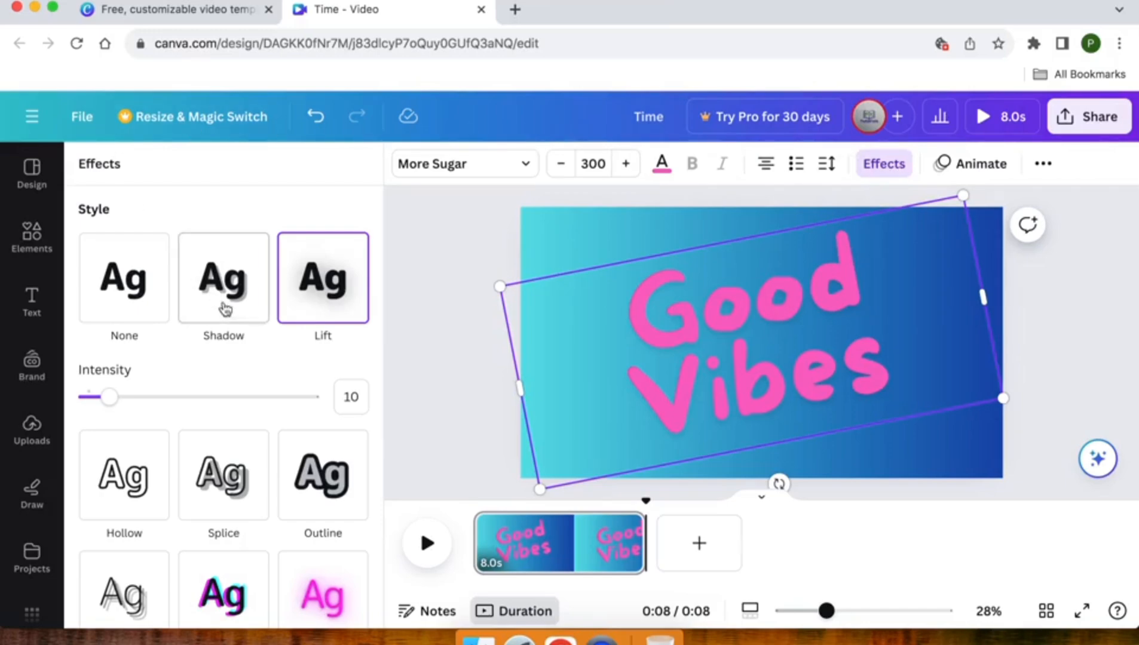
{"action": "scroll", "coordinate": [104, 278], "scroll_direction": "down", "scroll_amount": 5}
{"action": "scroll", "coordinate": [108, 281], "scroll_direction": "down", "scroll_amount": 2}
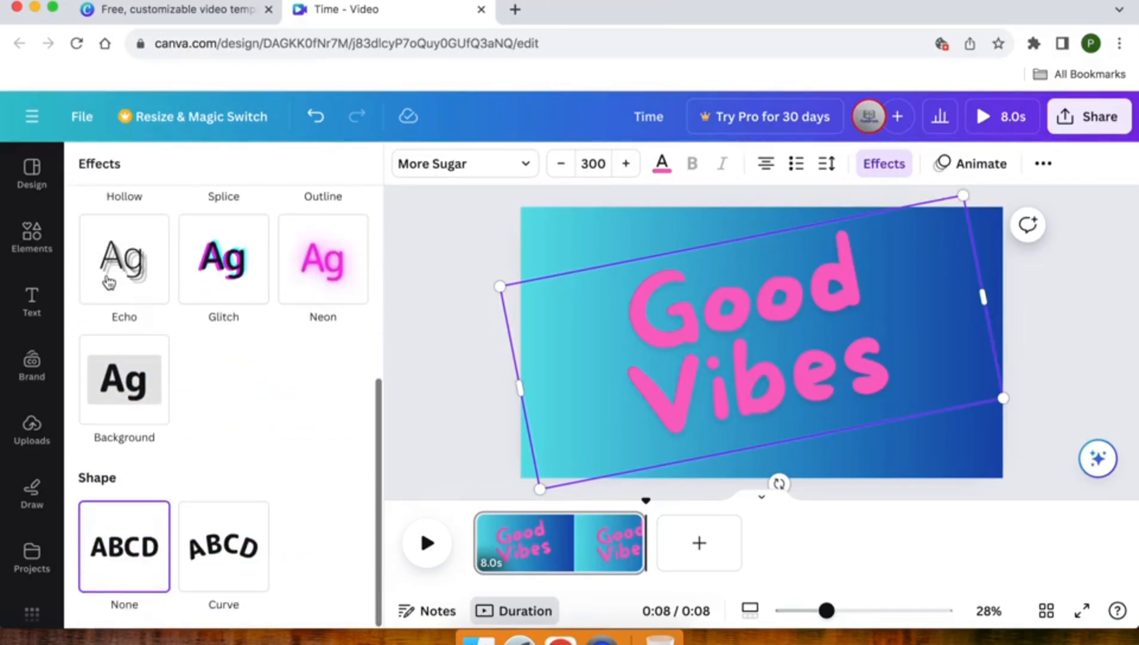
{"action": "left_click", "coordinate": [106, 371]}
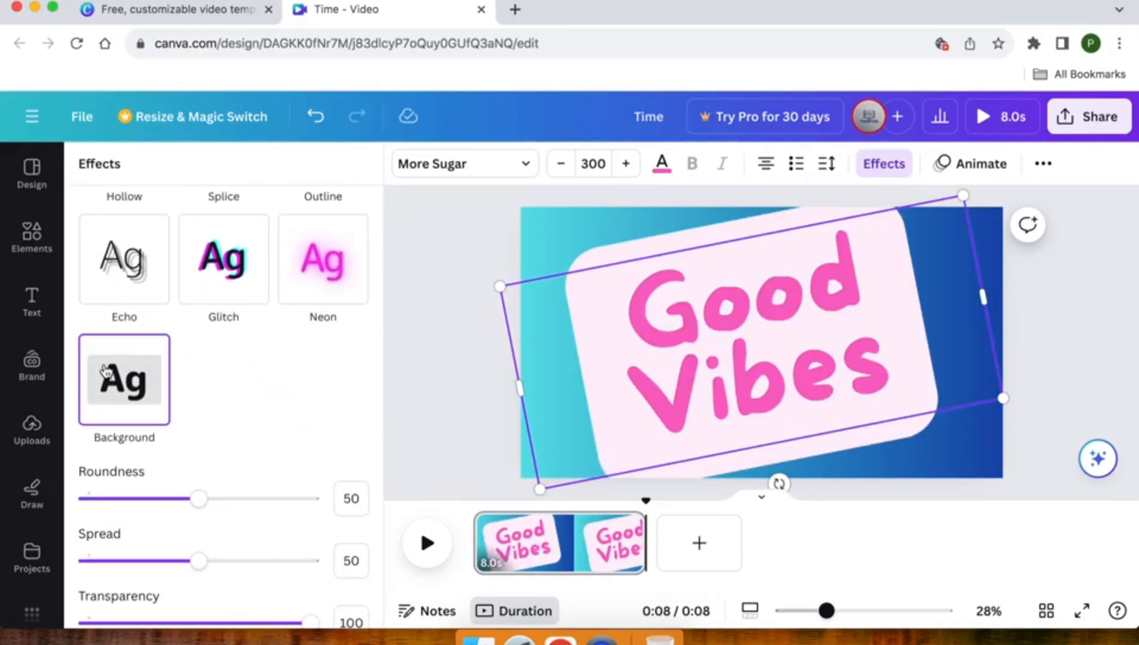
{"action": "left_click", "coordinate": [116, 285]}
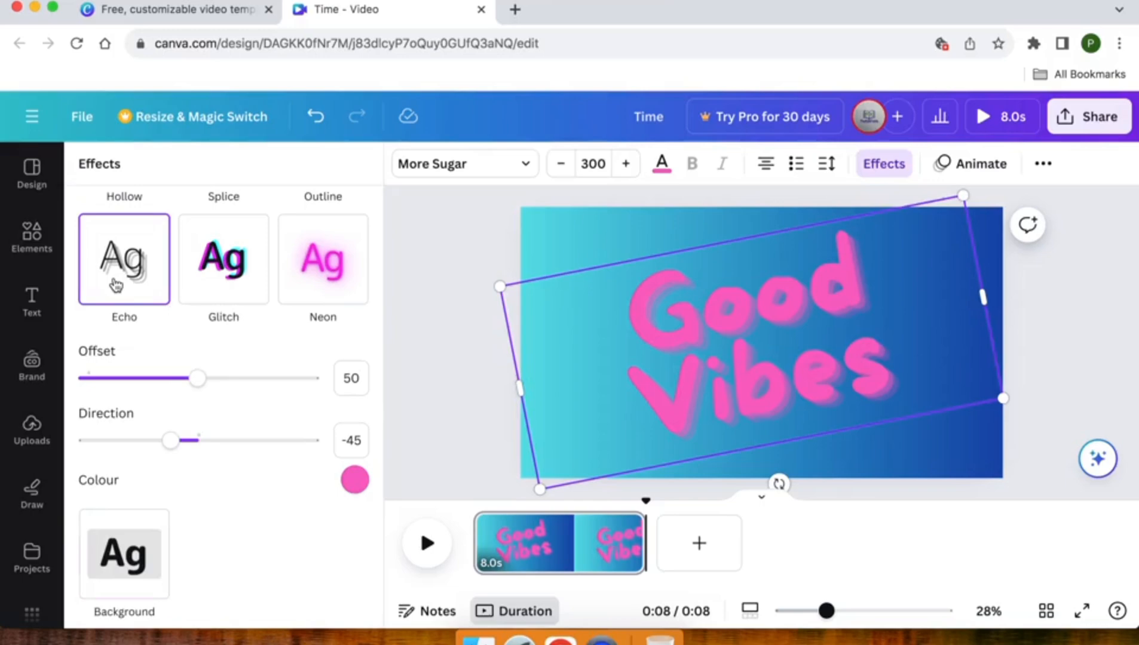
{"action": "left_click", "coordinate": [219, 285]}
Apply the Neon effect to the "Good Vibes" text with an intensity of 68.
{"action": "left_click", "coordinate": [310, 283]}
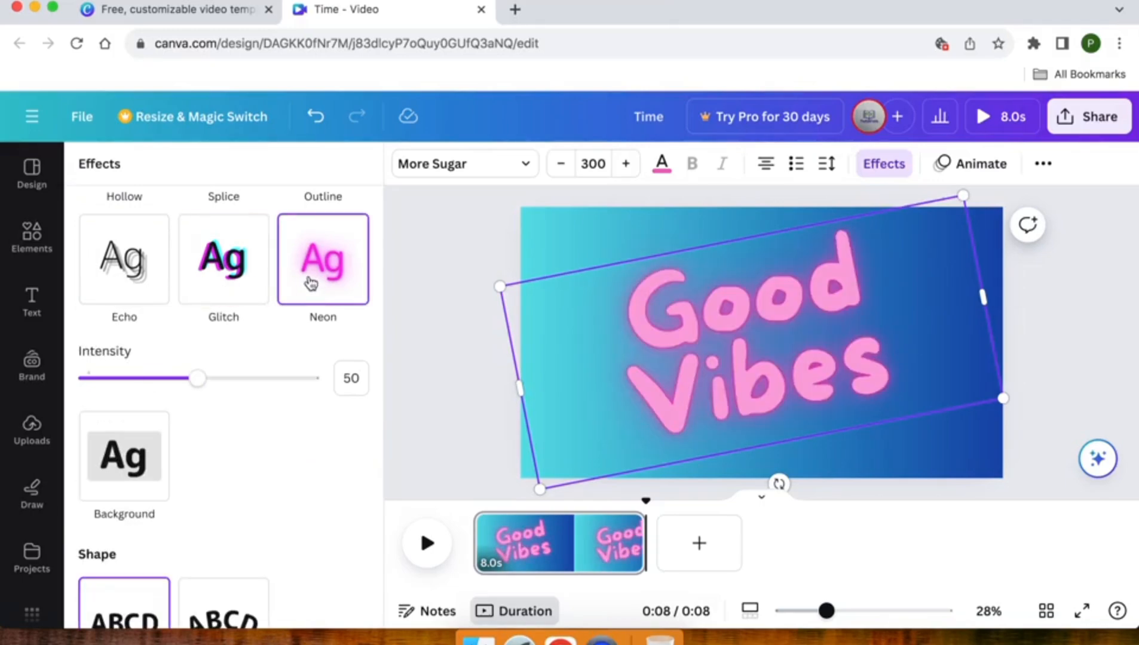
{"action": "scroll", "coordinate": [310, 283], "scroll_direction": "down", "scroll_amount": 3}
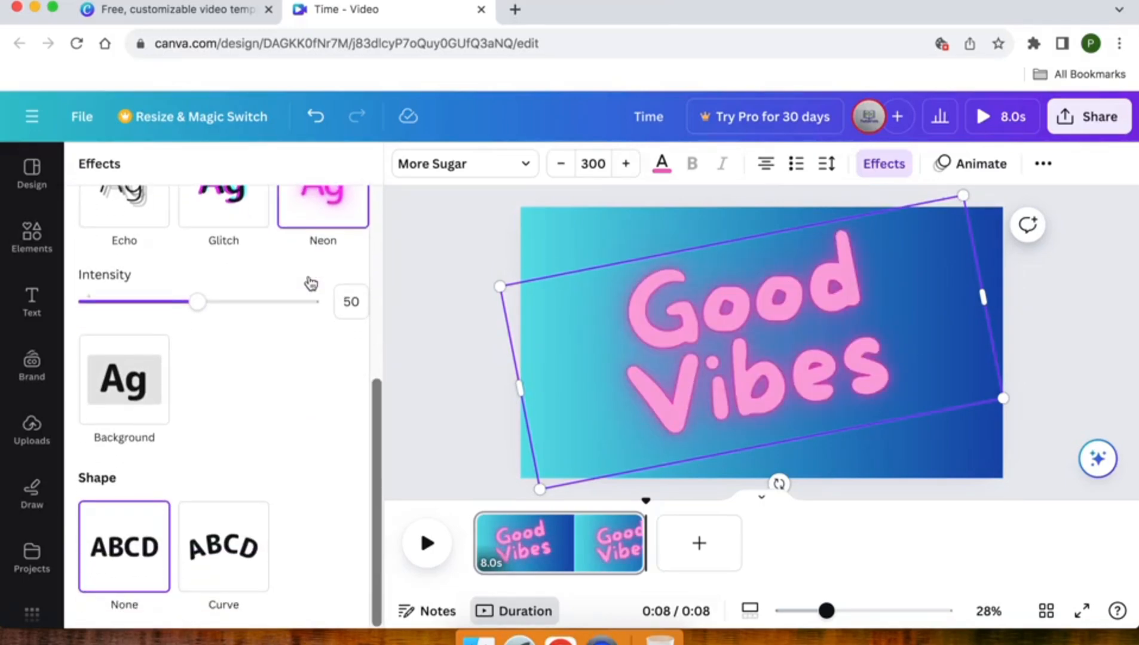
{"action": "scroll", "coordinate": [310, 282], "scroll_direction": "up", "scroll_amount": 4}
{"action": "scroll", "coordinate": [310, 281], "scroll_direction": "up", "scroll_amount": 1}
{"action": "left_click_drag", "start_coordinate": [197, 500], "coordinate": [241, 505]}
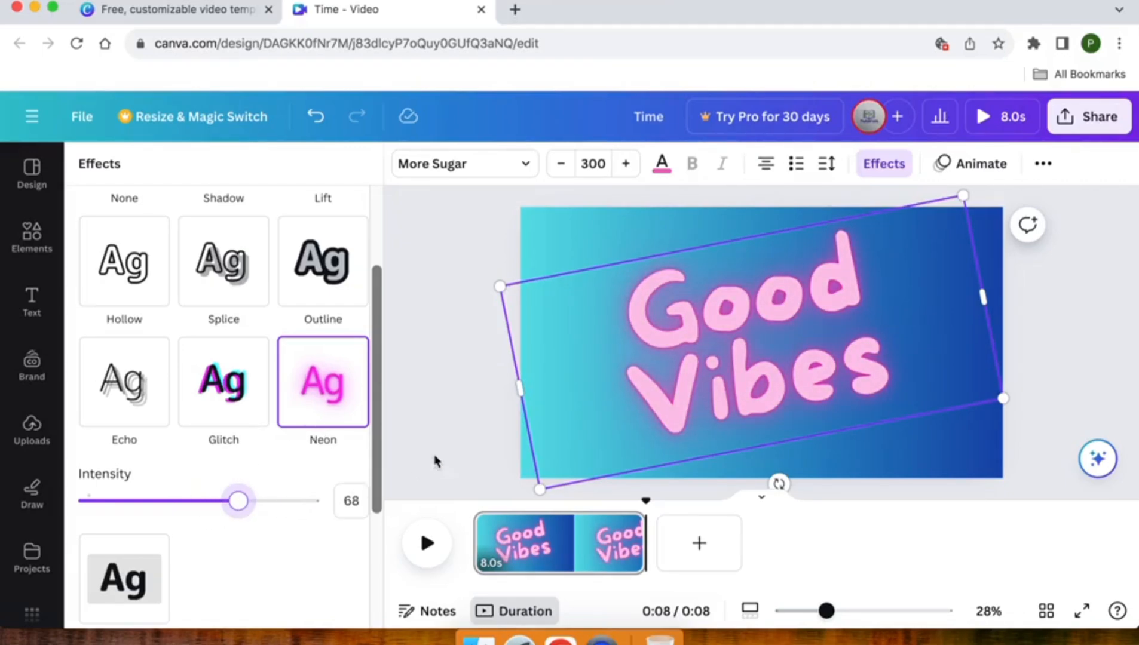
{"action": "left_click", "coordinate": [465, 417]}
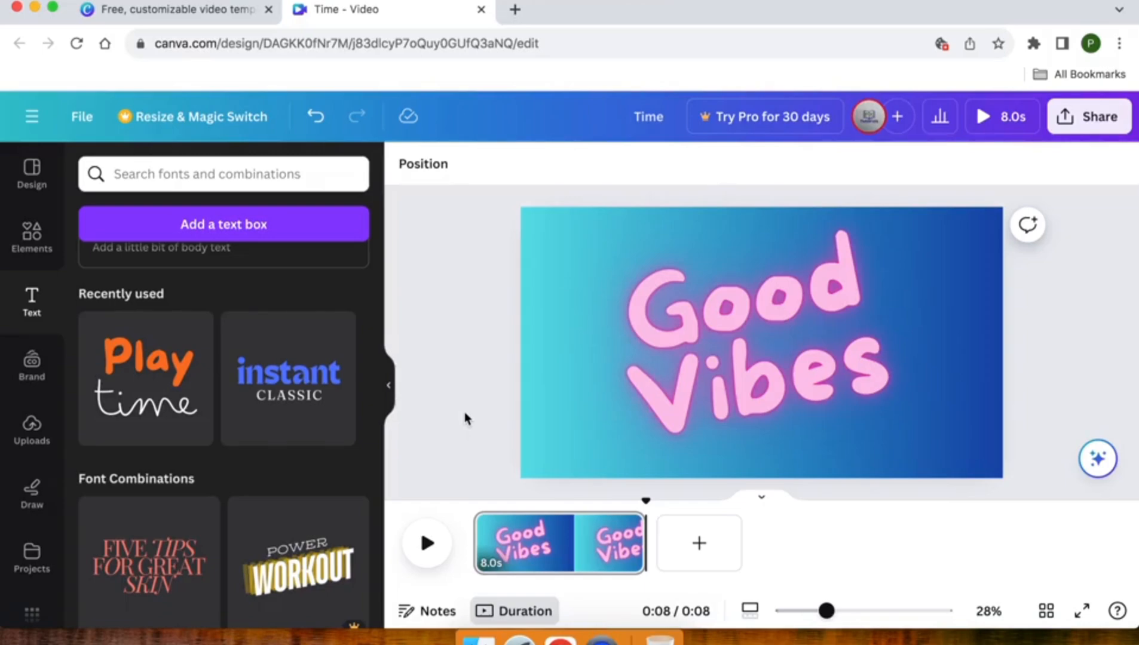
Preview the basic text animations on "Good Vibes", including Rise, Wipe, Blur, Baseline, Breathe and Drift, and try Tectonic.
{"action": "left_click", "coordinate": [717, 311]}
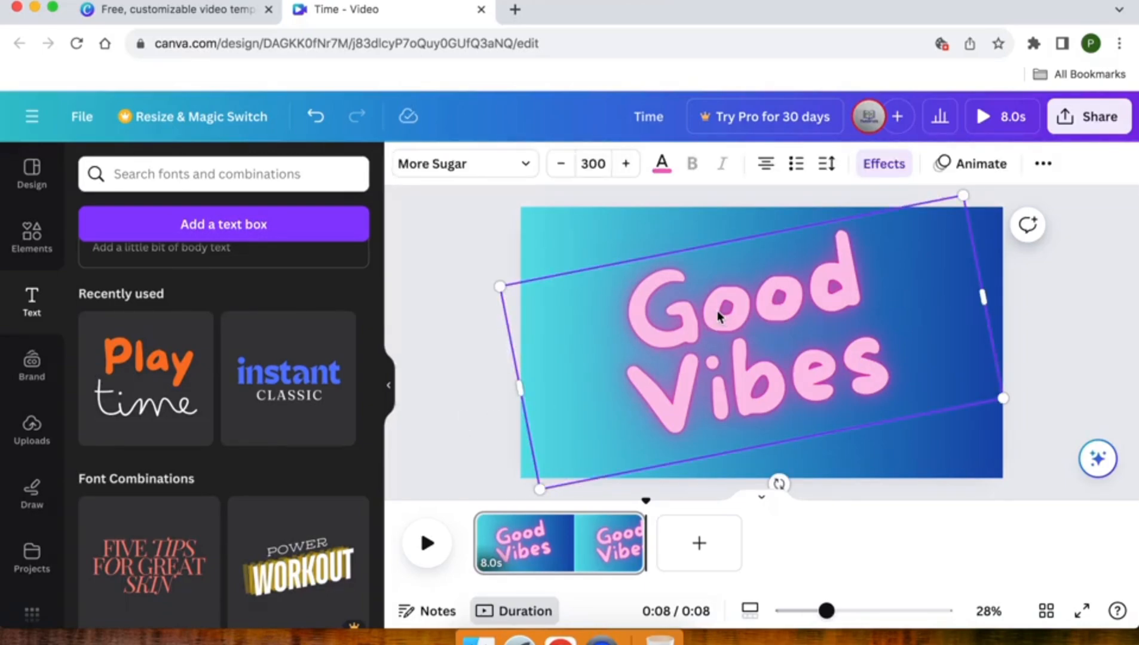
{"action": "left_click", "coordinate": [969, 165]}
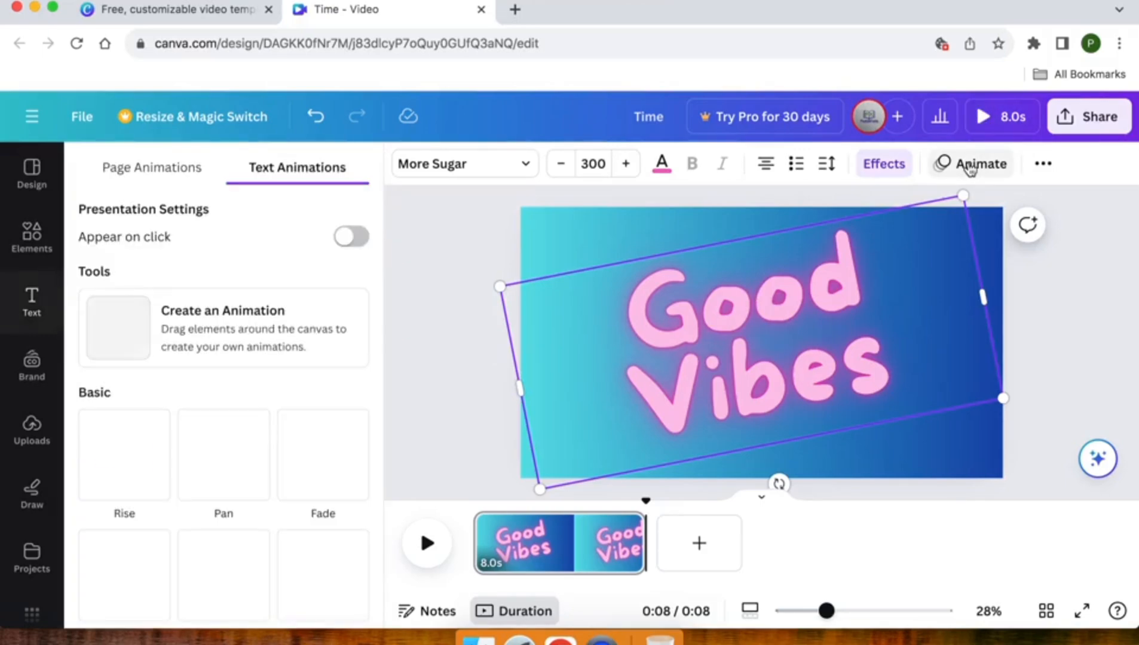
{"action": "left_click", "coordinate": [161, 452]}
{"action": "scroll", "coordinate": [137, 454], "scroll_direction": "down", "scroll_amount": 2}
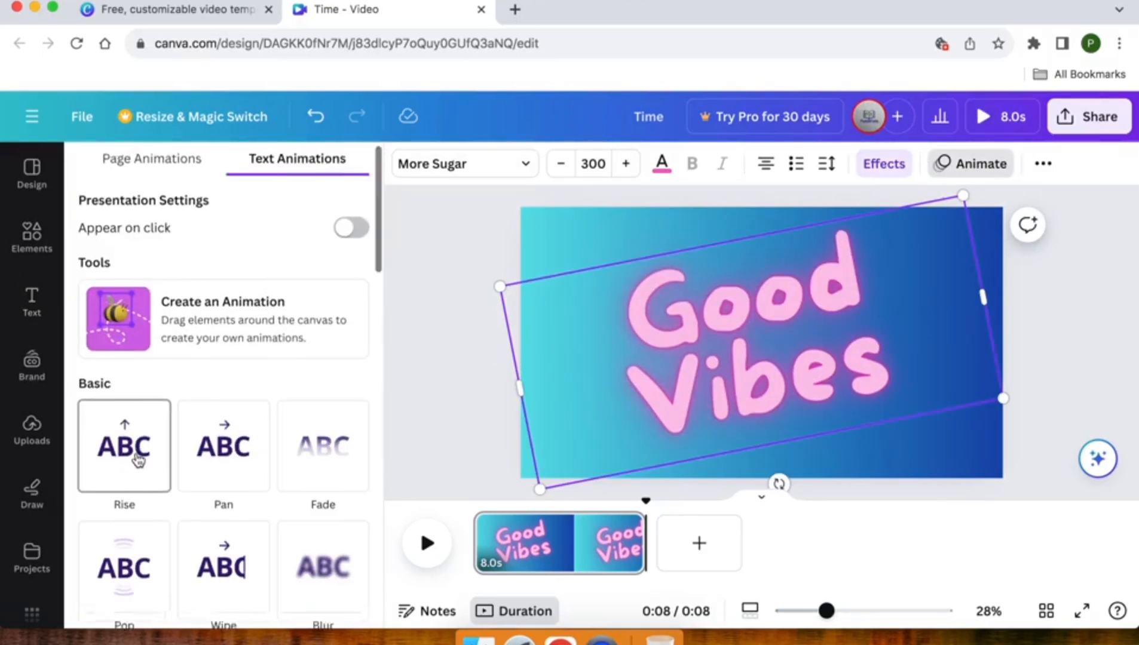
{"action": "left_click", "coordinate": [214, 444]}
{"action": "scroll", "coordinate": [218, 413], "scroll_direction": "down", "scroll_amount": 5}
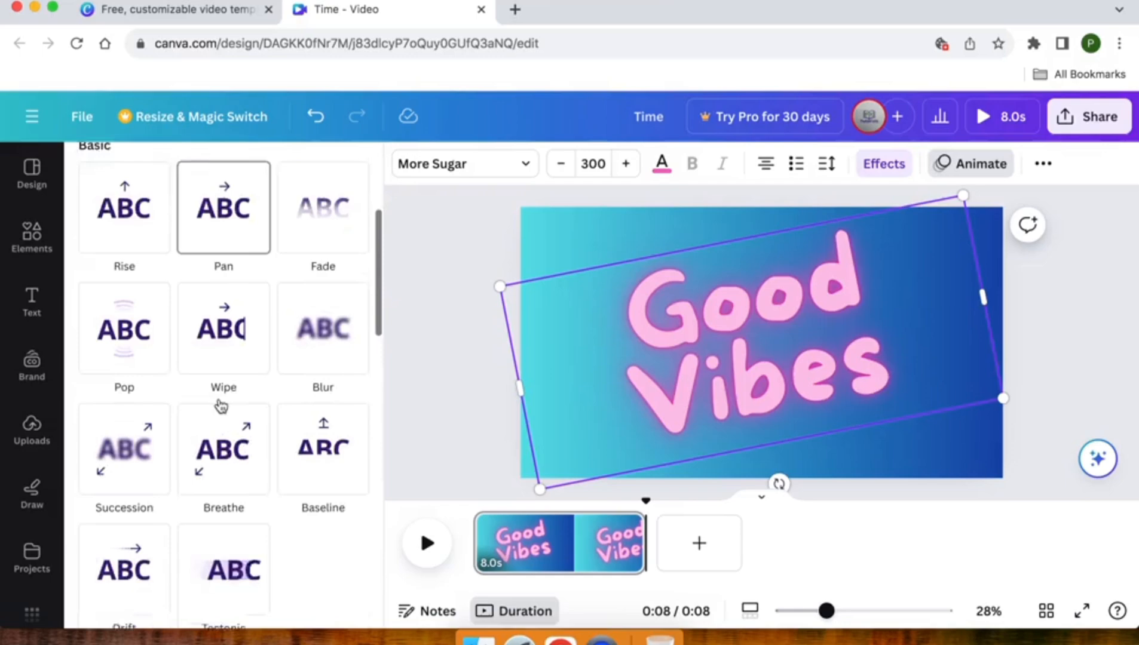
{"action": "left_click", "coordinate": [215, 328]}
{"action": "left_click", "coordinate": [332, 316]}
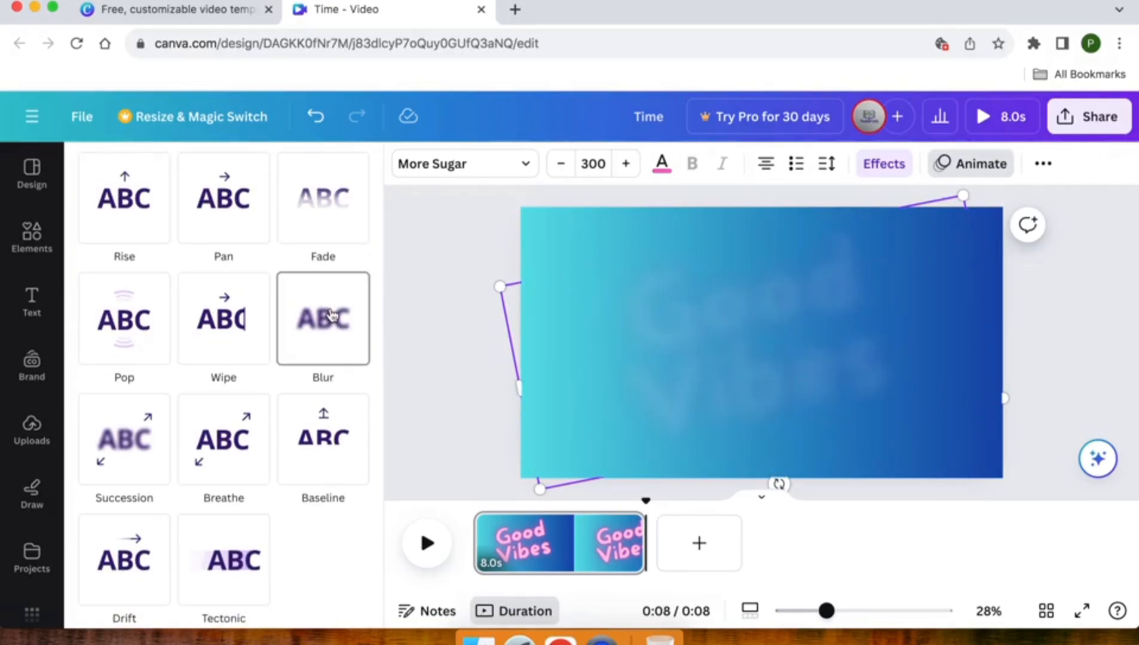
{"action": "left_click", "coordinate": [332, 413]}
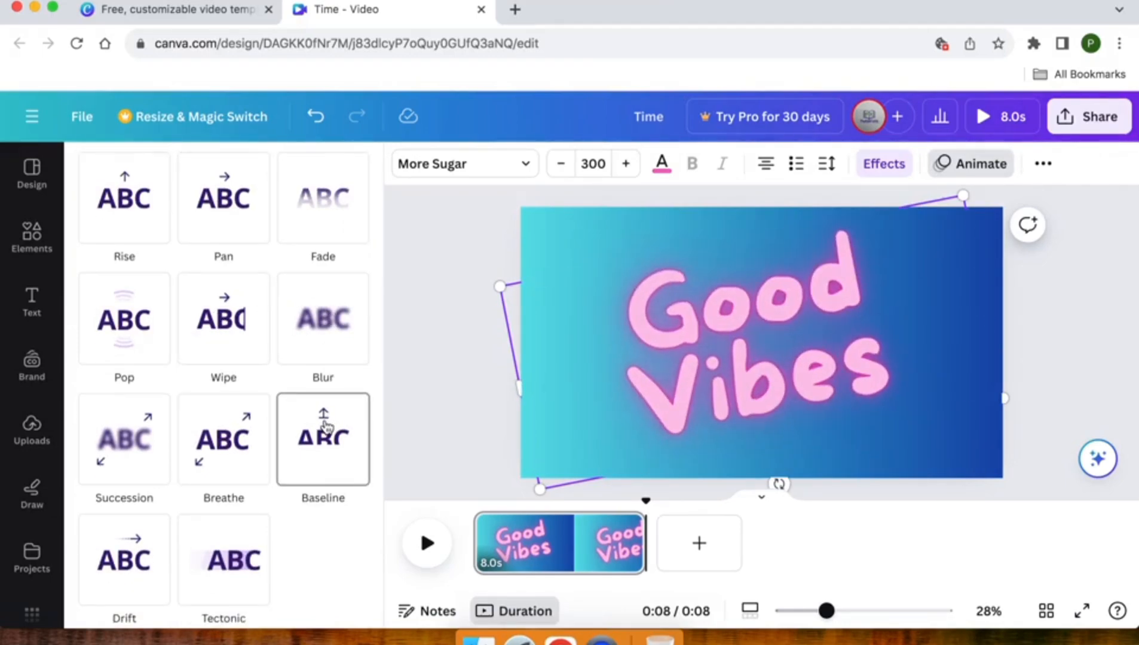
{"action": "left_click", "coordinate": [162, 458]}
{"action": "left_click", "coordinate": [212, 458]}
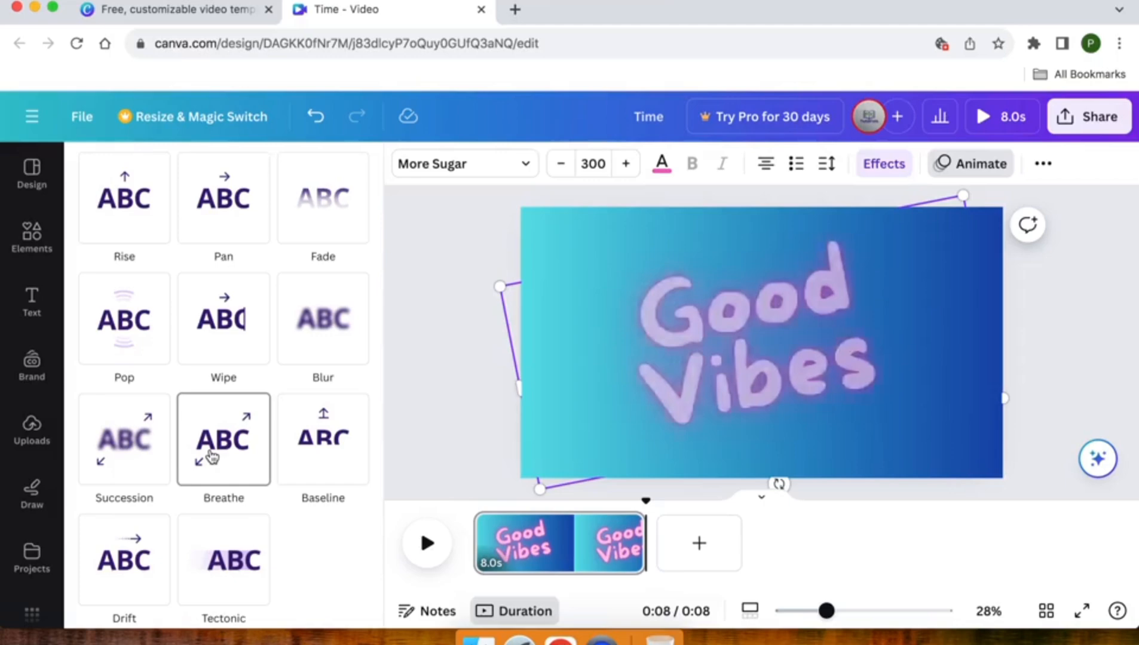
{"action": "left_click", "coordinate": [146, 462]}
{"action": "left_click", "coordinate": [130, 578]}
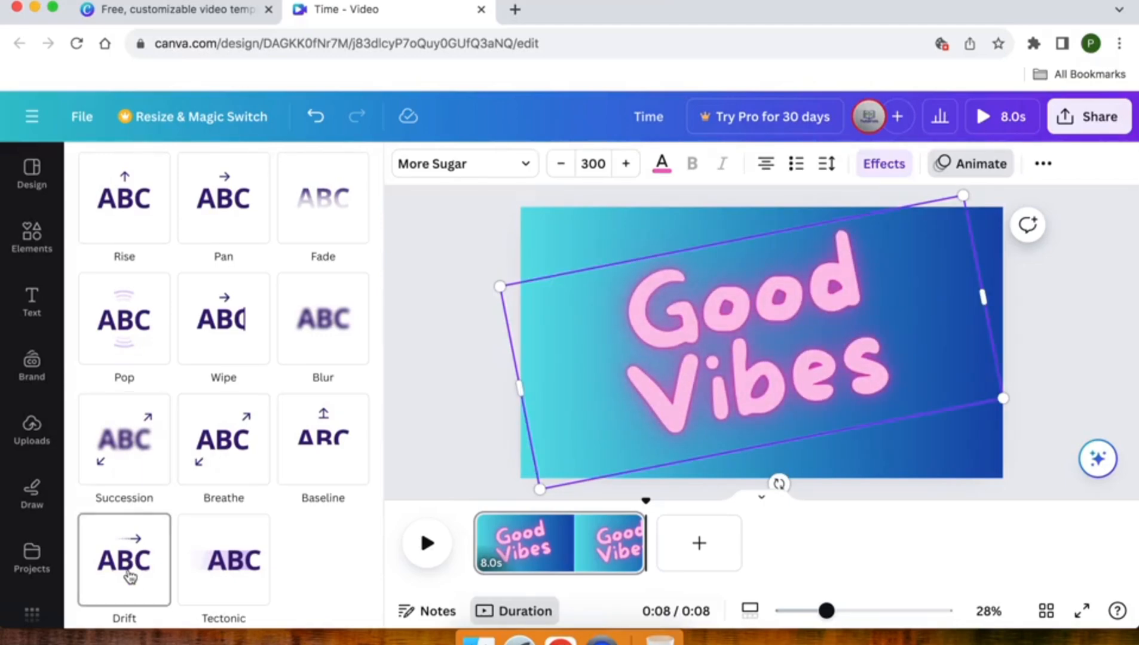
{"action": "left_click", "coordinate": [209, 566]}
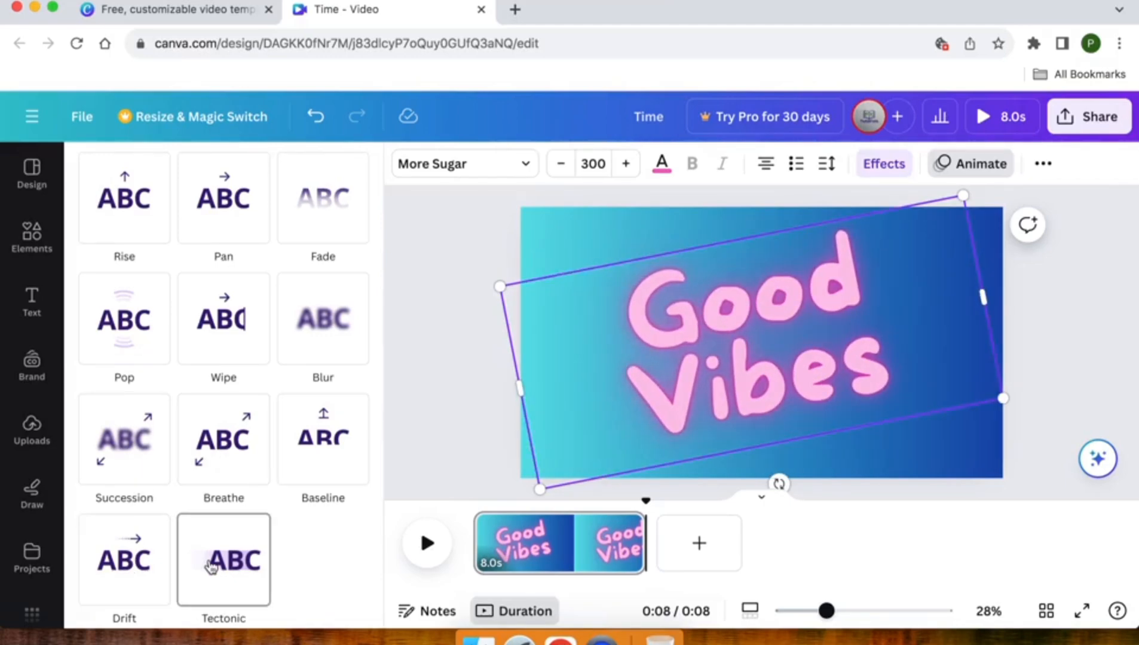
{"action": "left_click", "coordinate": [211, 566]}
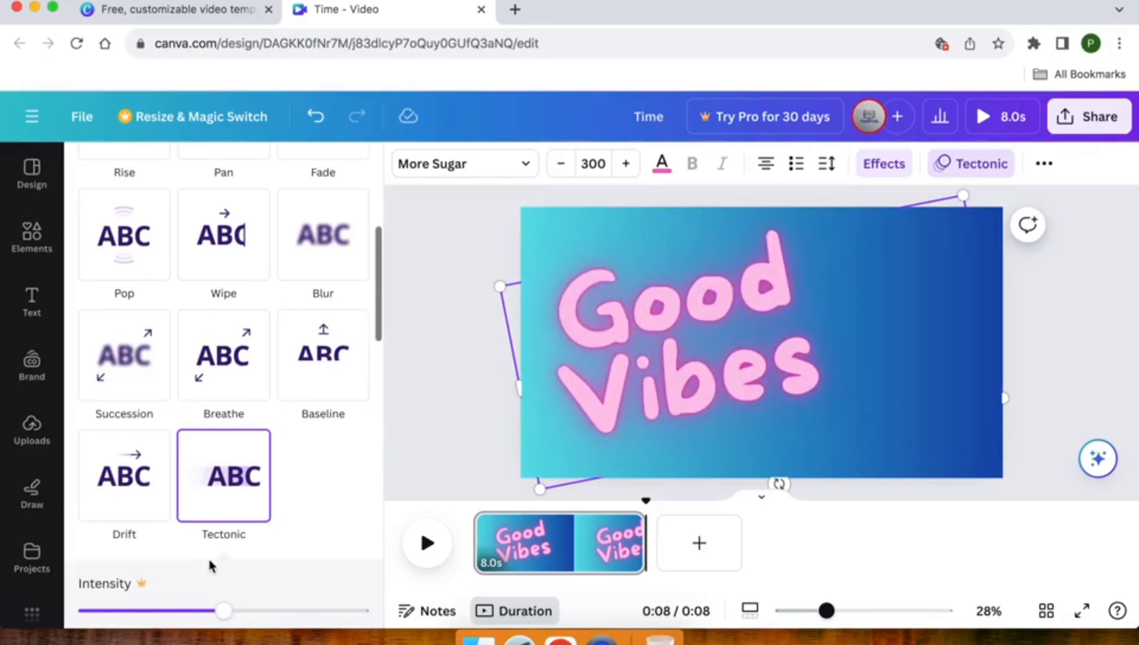
Apply the Ascend writing animation to the "Good Vibes" text.
{"action": "scroll", "coordinate": [210, 566], "scroll_direction": "down", "scroll_amount": 5}
{"action": "scroll", "coordinate": [210, 567], "scroll_direction": "down", "scroll_amount": 3}
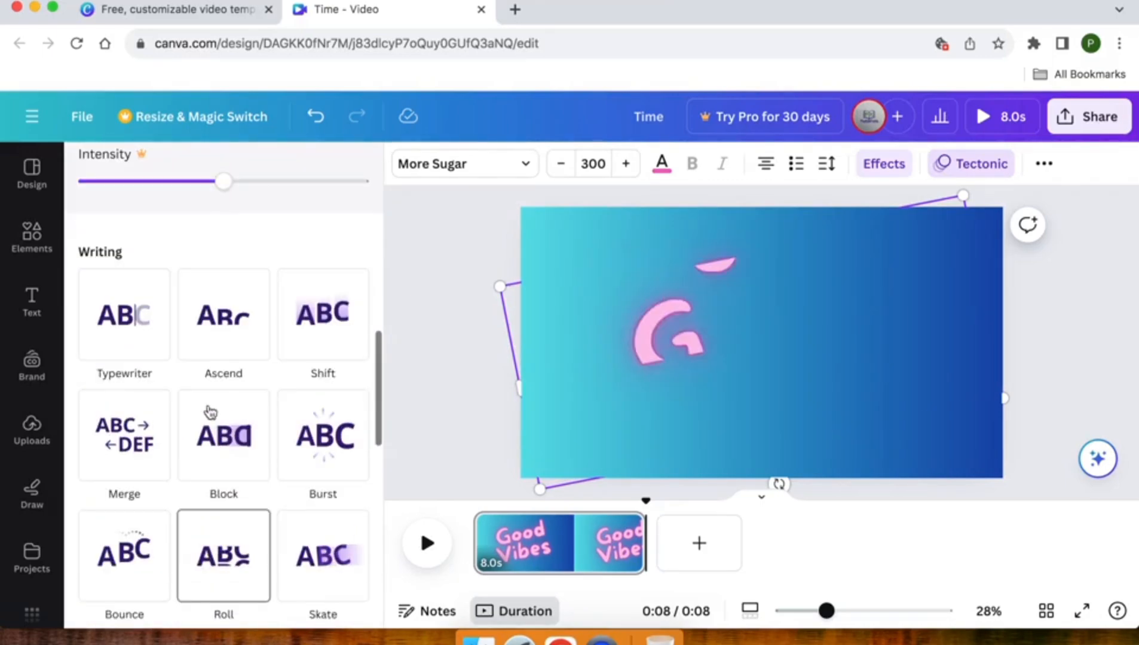
{"action": "left_click", "coordinate": [218, 336]}
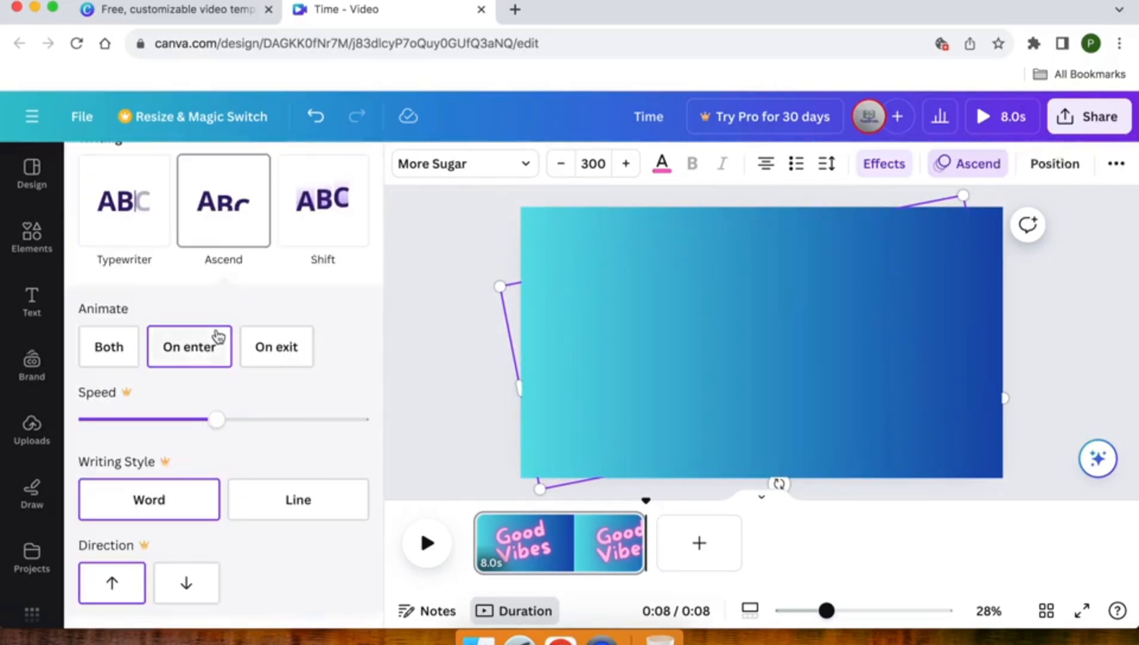
{"action": "left_click", "coordinate": [466, 348]}
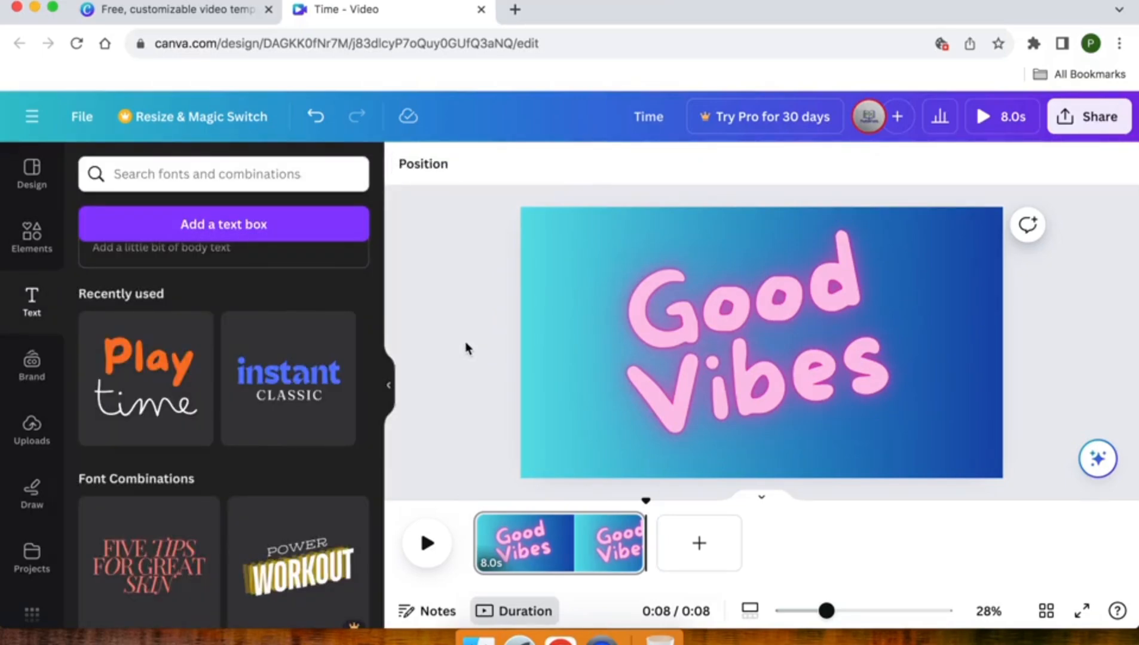
Search the elements library for "flying bird" and show all matching graphics.
{"action": "left_click", "coordinate": [34, 239]}
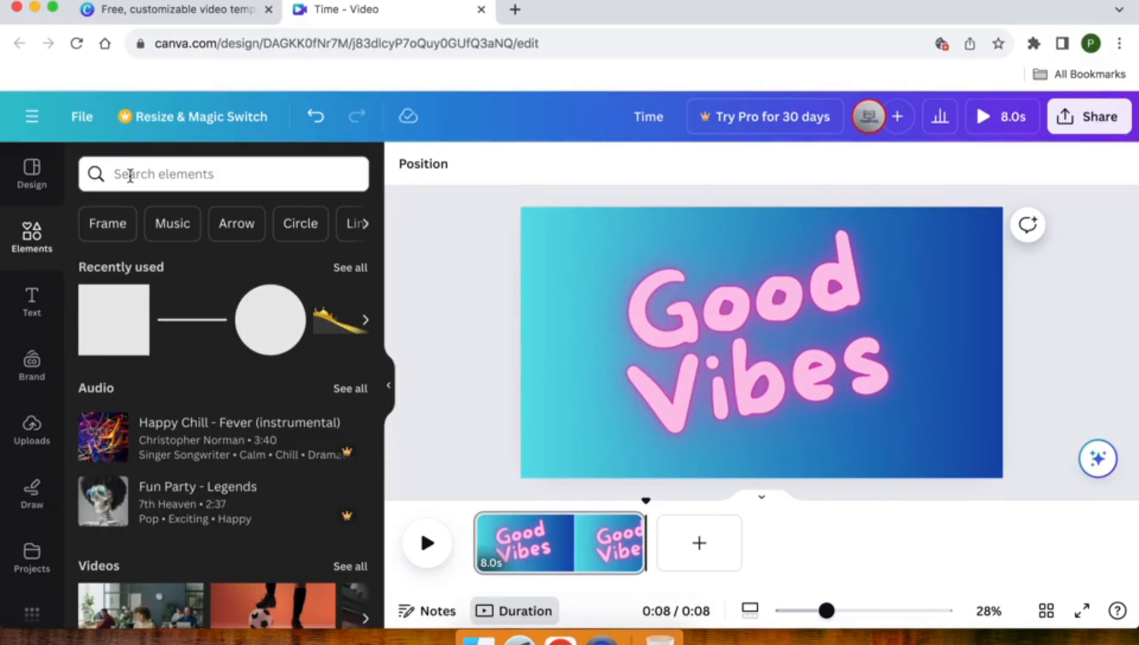
{"action": "left_click", "coordinate": [130, 174]}
{"action": "type", "text": "flying bird"}
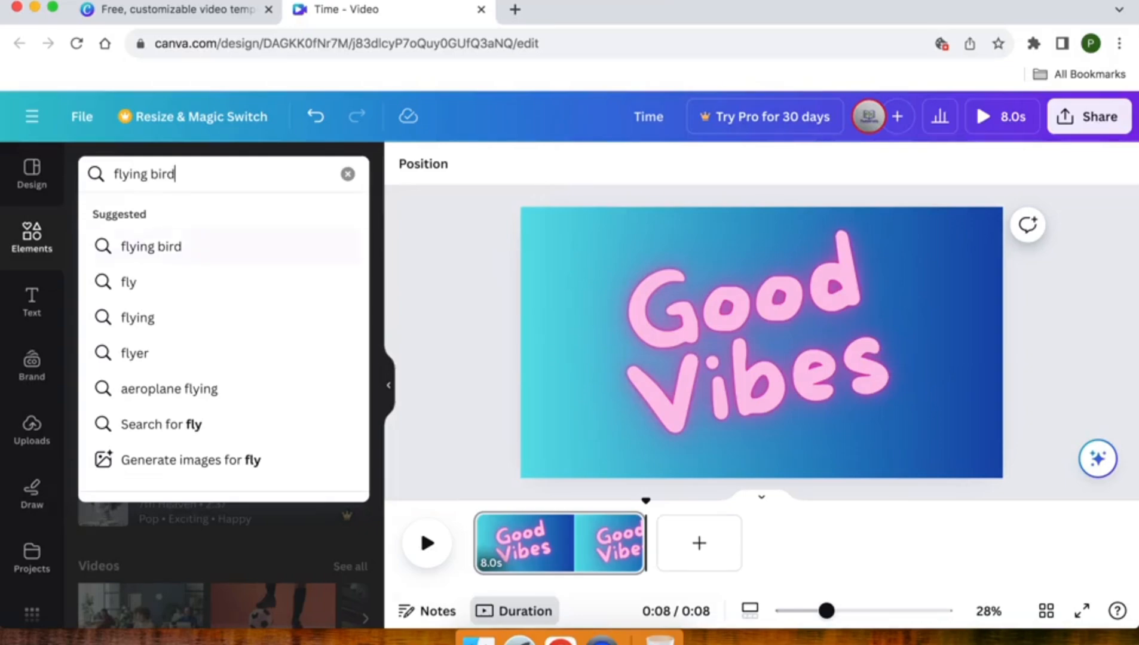
{"action": "key", "text": "Return"}
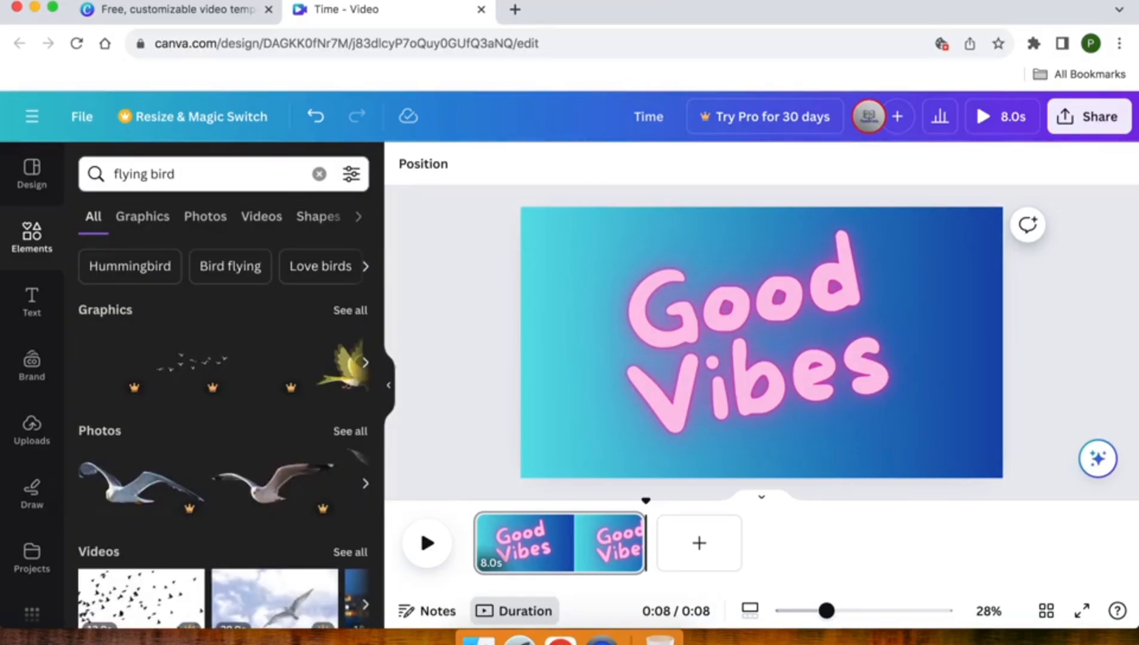
{"action": "left_click", "coordinate": [350, 311]}
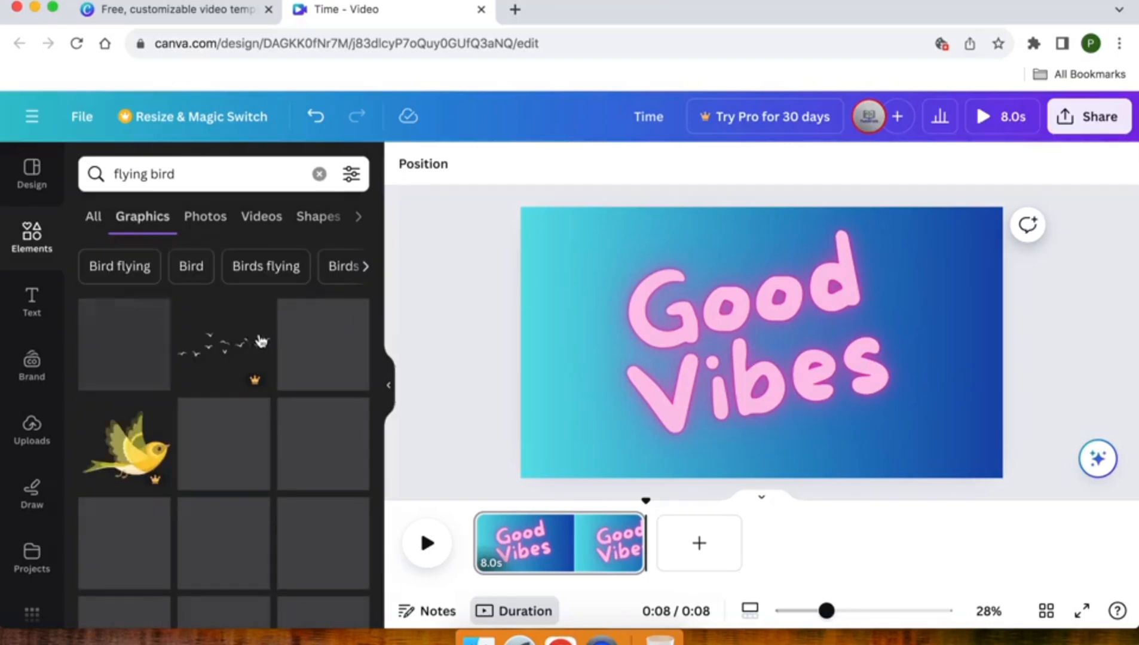
Add the animated turquoise butterfly graphic, shrink it and place it just right of the word "Good".
{"action": "scroll", "coordinate": [169, 412], "scroll_direction": "down", "scroll_amount": 2}
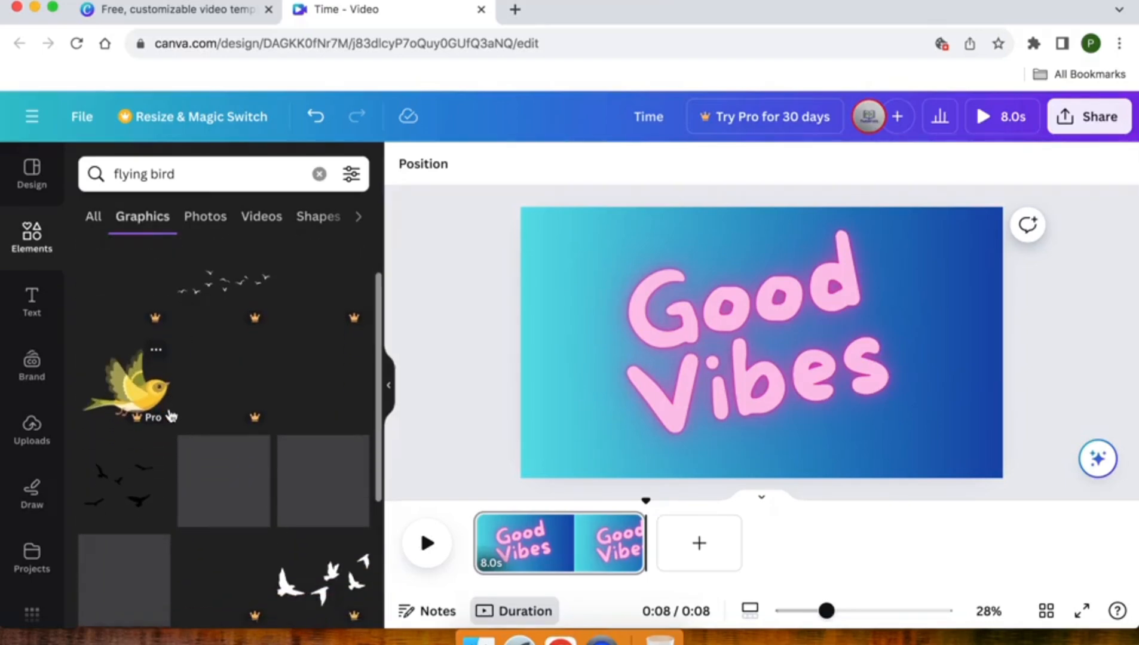
{"action": "scroll", "coordinate": [171, 414], "scroll_direction": "down", "scroll_amount": 5}
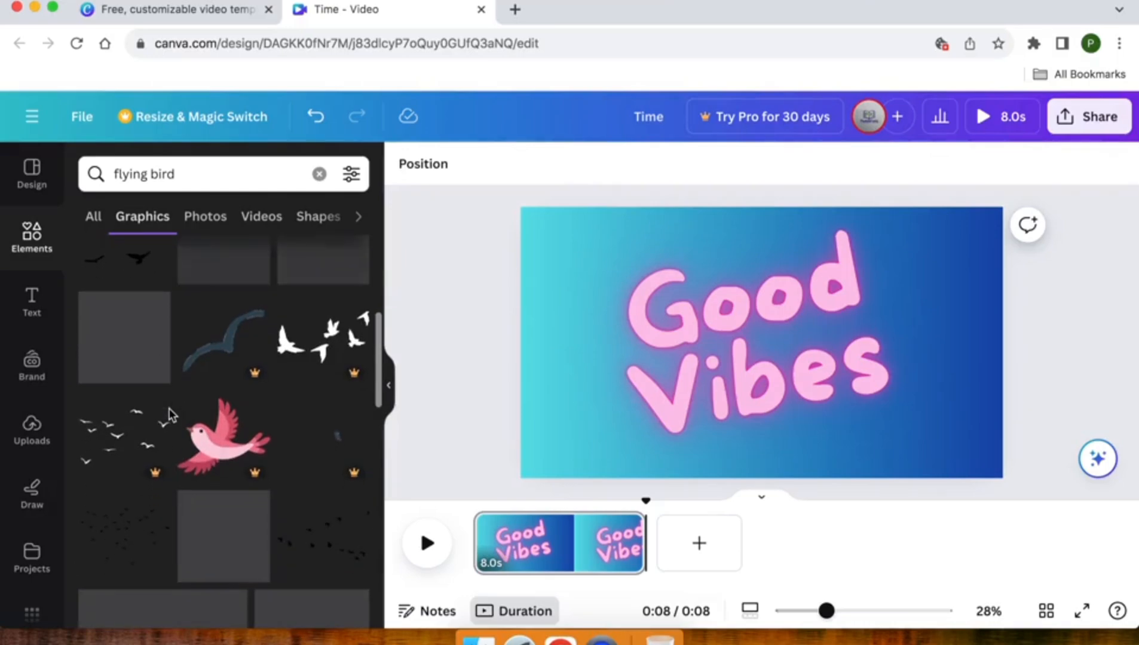
{"action": "scroll", "coordinate": [169, 412], "scroll_direction": "up", "scroll_amount": 5}
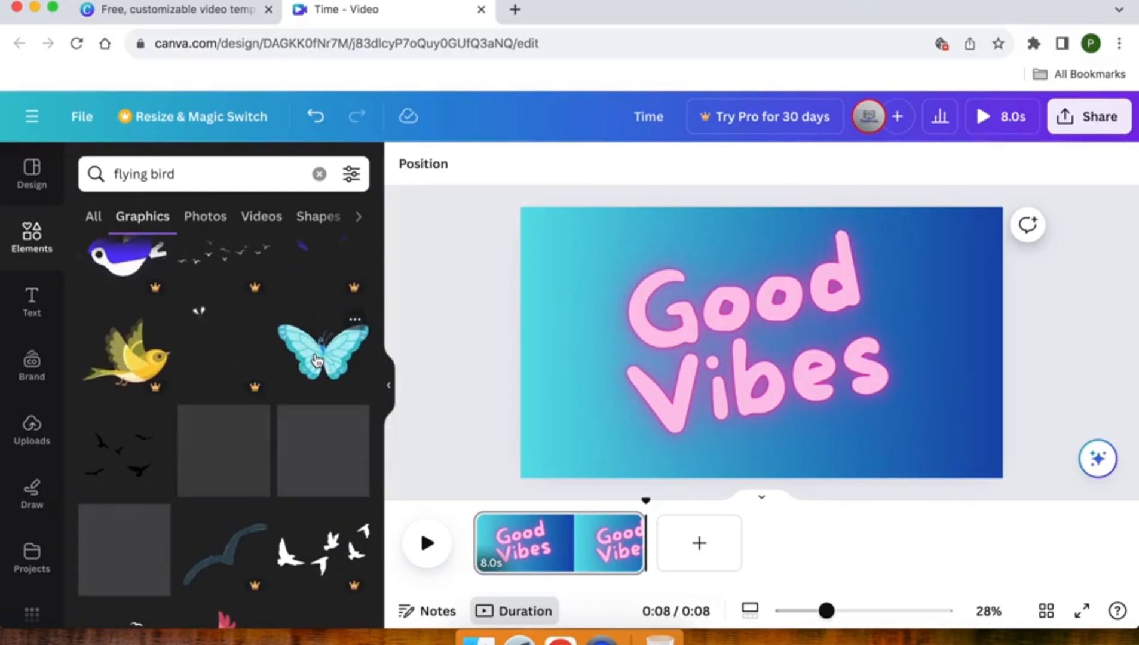
{"action": "left_click", "coordinate": [317, 359]}
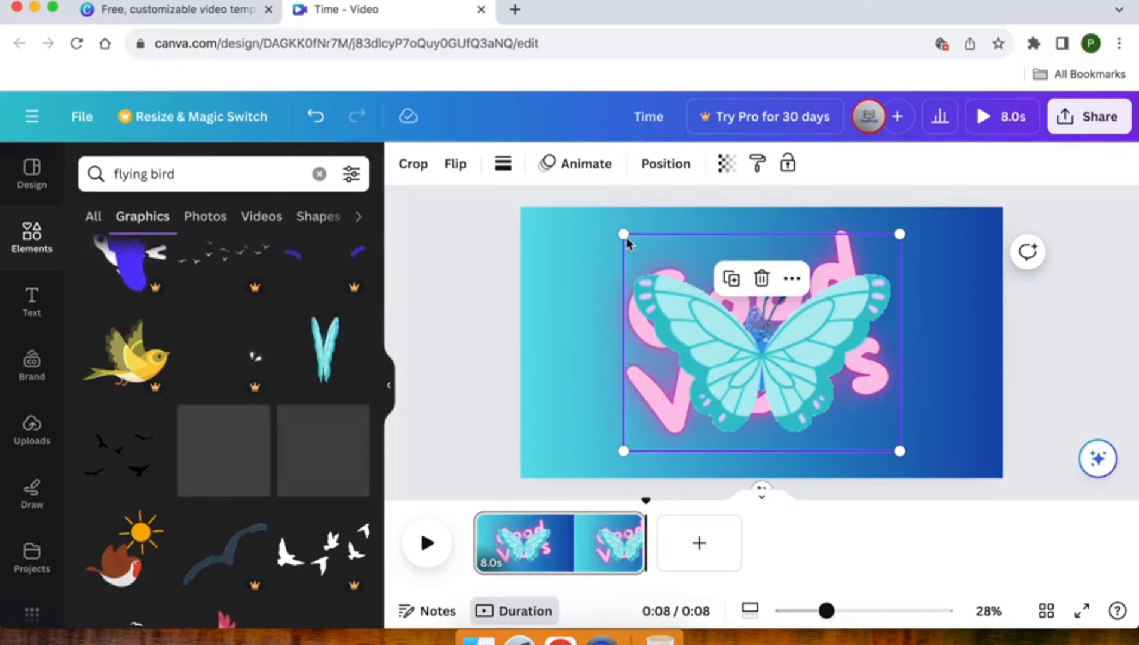
{"action": "left_click_drag", "start_coordinate": [623, 234], "coordinate": [910, 293]}
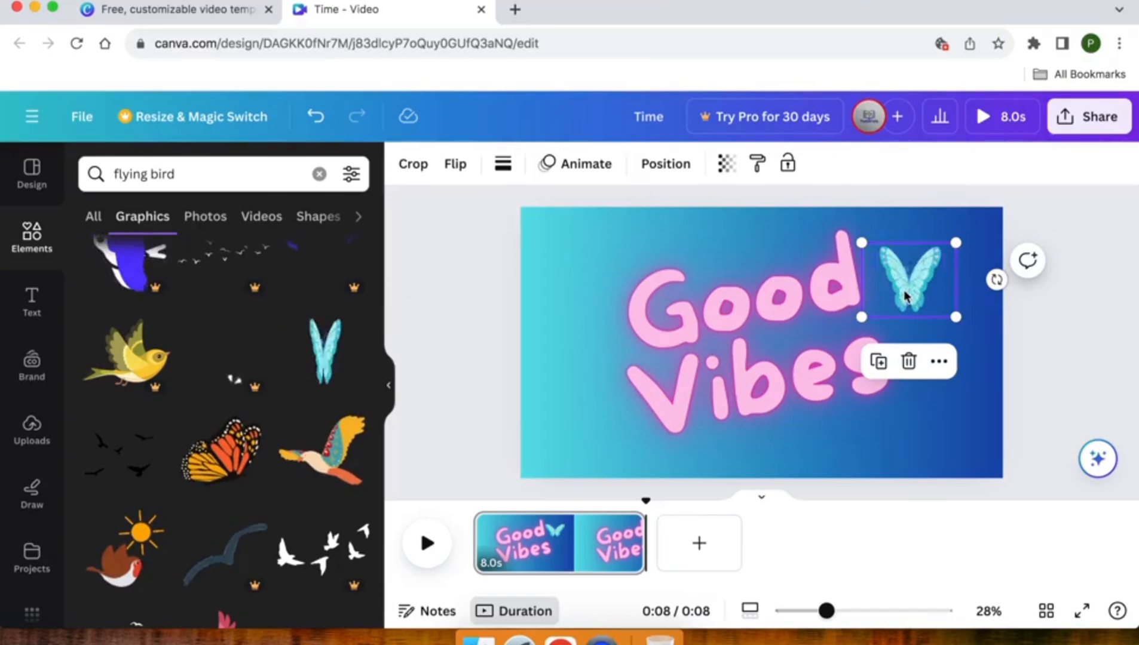
Add the grey and white bird graphic to the page and shrink it over the lower left of the title.
{"action": "scroll", "coordinate": [181, 396], "scroll_direction": "down", "scroll_amount": 5}
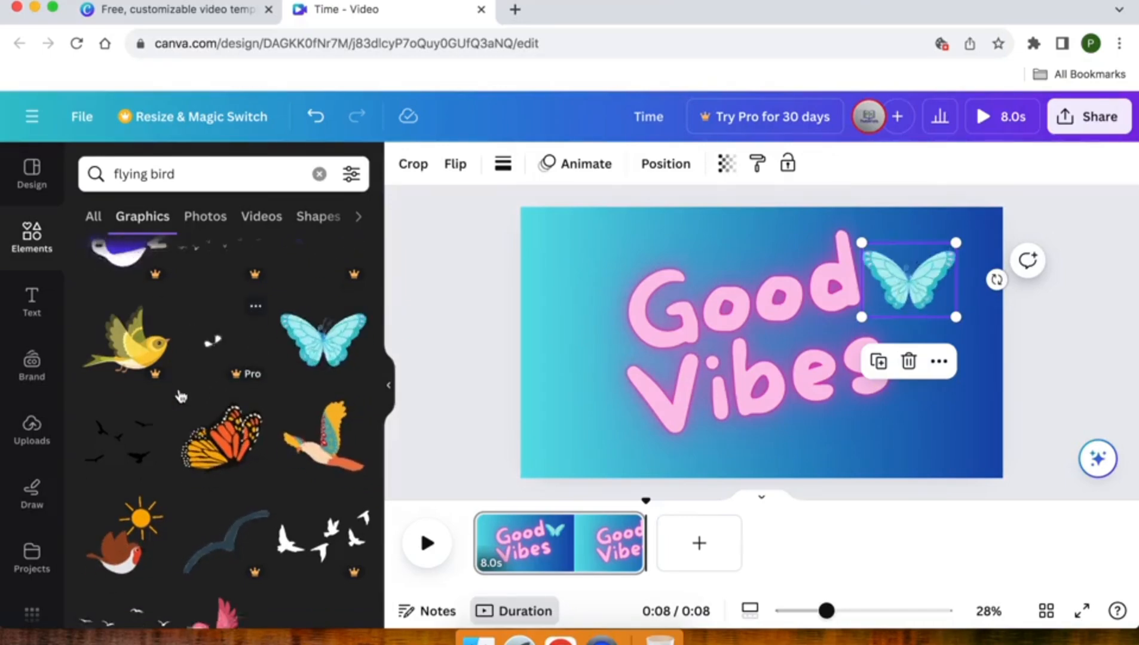
{"action": "scroll", "coordinate": [181, 396], "scroll_direction": "down", "scroll_amount": 4}
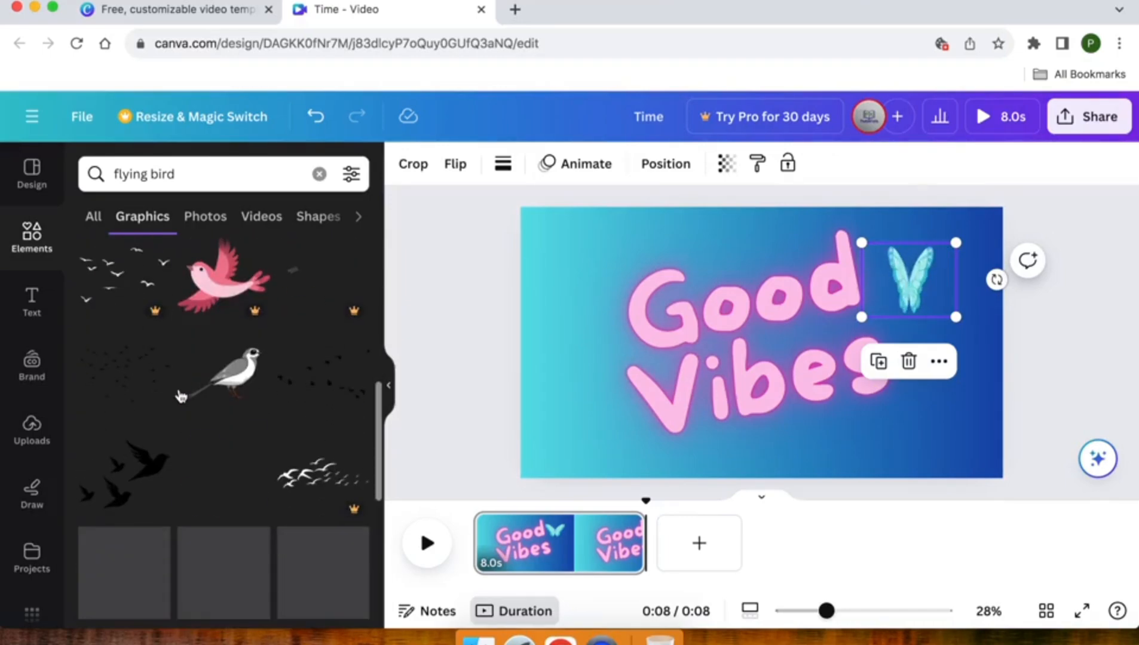
{"action": "scroll", "coordinate": [181, 396], "scroll_direction": "down", "scroll_amount": 1}
{"action": "scroll", "coordinate": [181, 396], "scroll_direction": "down", "scroll_amount": 3}
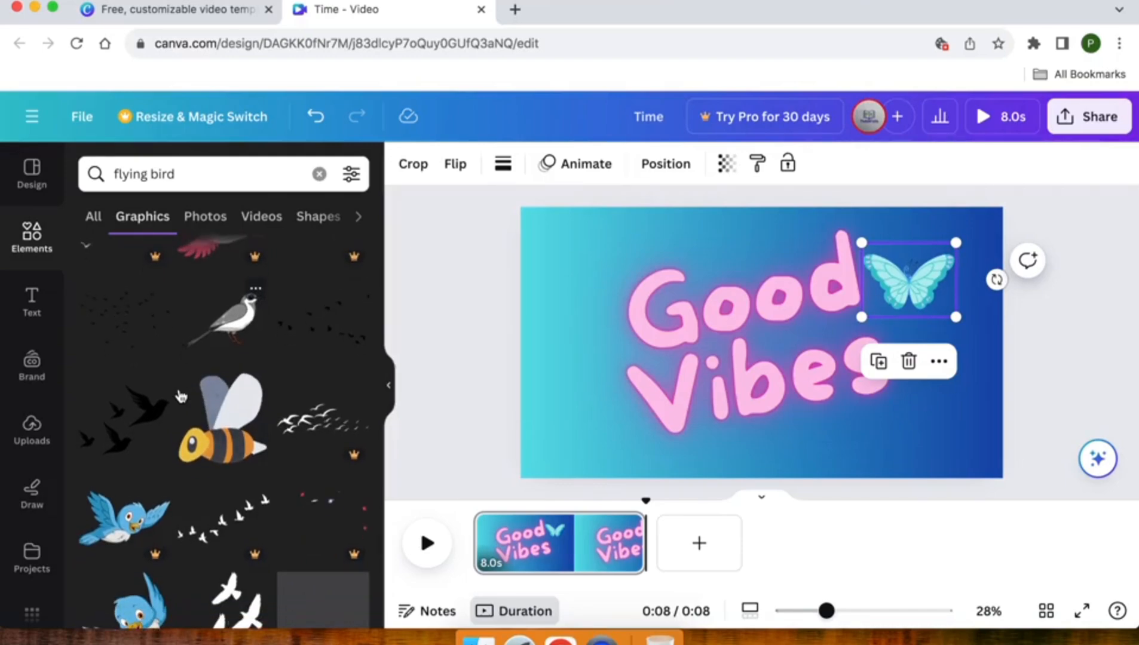
{"action": "scroll", "coordinate": [181, 396], "scroll_direction": "up", "scroll_amount": 3}
{"action": "scroll", "coordinate": [181, 396], "scroll_direction": "up", "scroll_amount": 2}
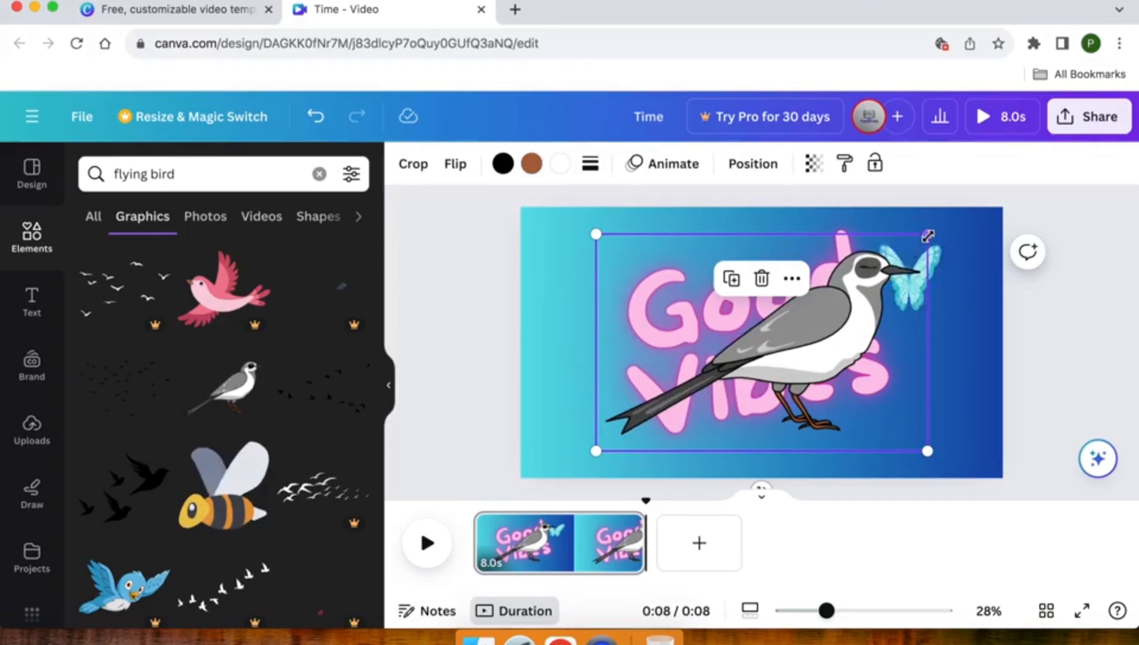
{"action": "left_click_drag", "start_coordinate": [927, 236], "coordinate": [684, 304]}
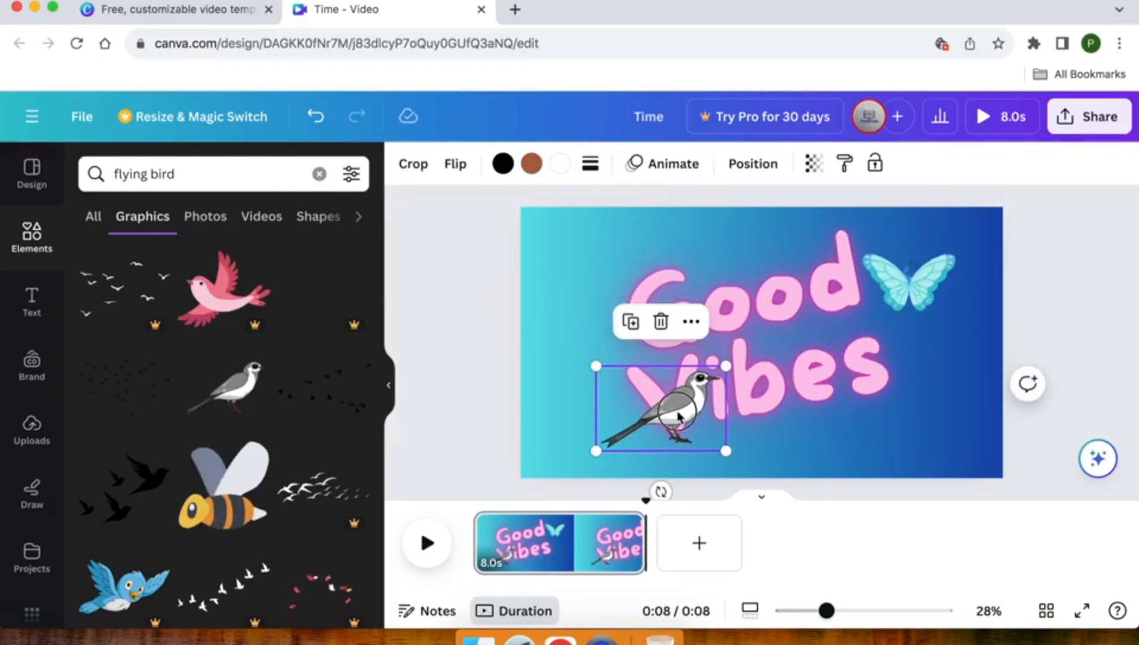
Move the grey and white bird to the upper left of the page, just above the title, and shrink it.
{"action": "left_click_drag", "start_coordinate": [660, 392], "coordinate": [574, 300]}
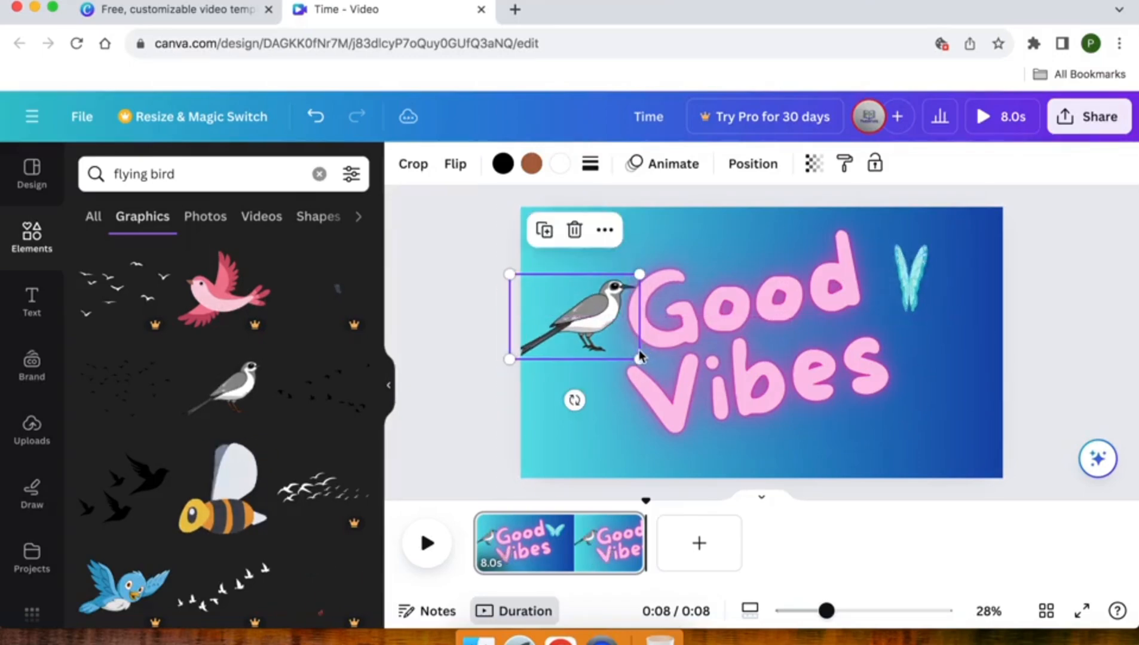
{"action": "left_click_drag", "start_coordinate": [639, 357], "coordinate": [616, 261]}
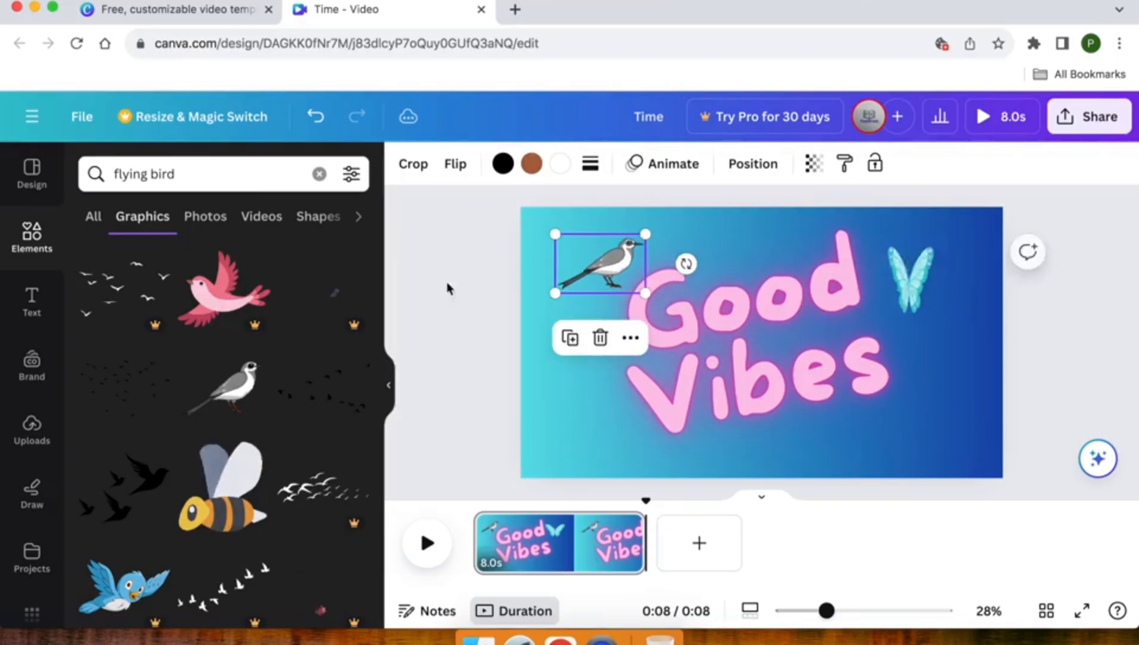
{"action": "left_click", "coordinate": [416, 291]}
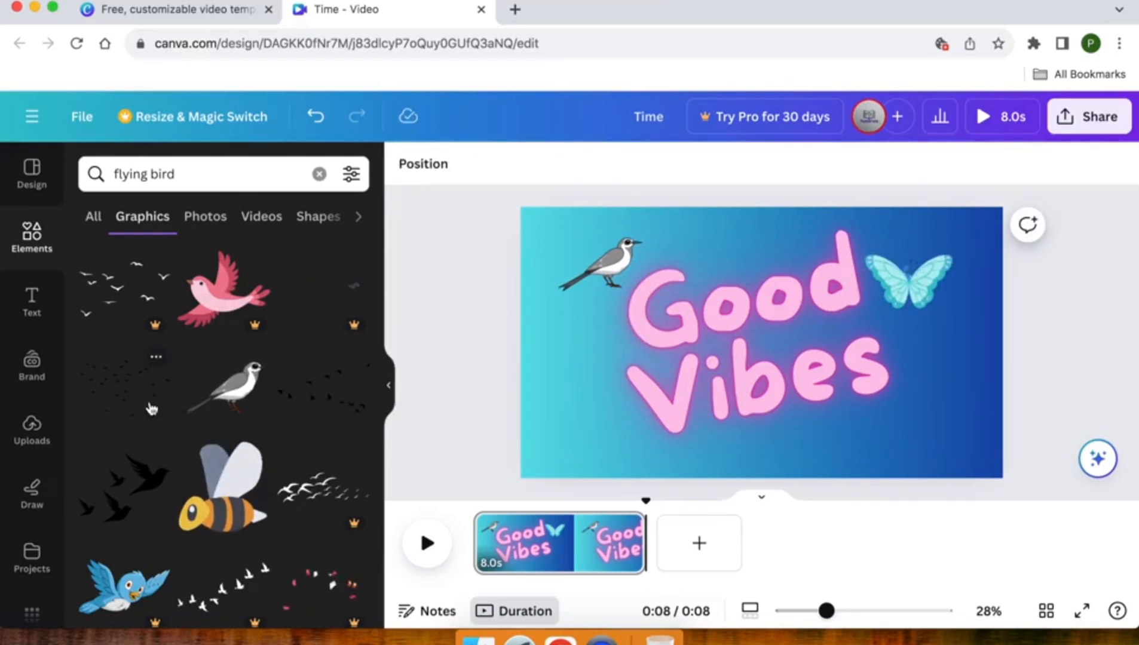
Add the green frog graphic from the "flying bird" results, shrink it and place it in the page's lower right corner.
{"action": "scroll", "coordinate": [152, 409], "scroll_direction": "down", "scroll_amount": 5}
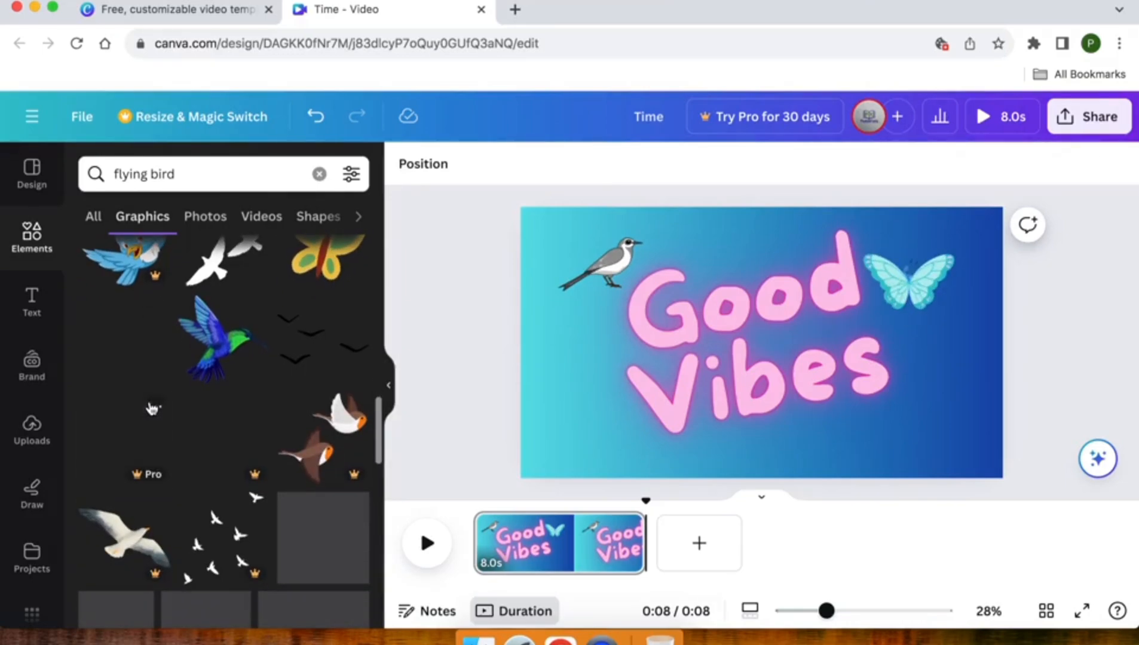
{"action": "scroll", "coordinate": [152, 409], "scroll_direction": "down", "scroll_amount": 3}
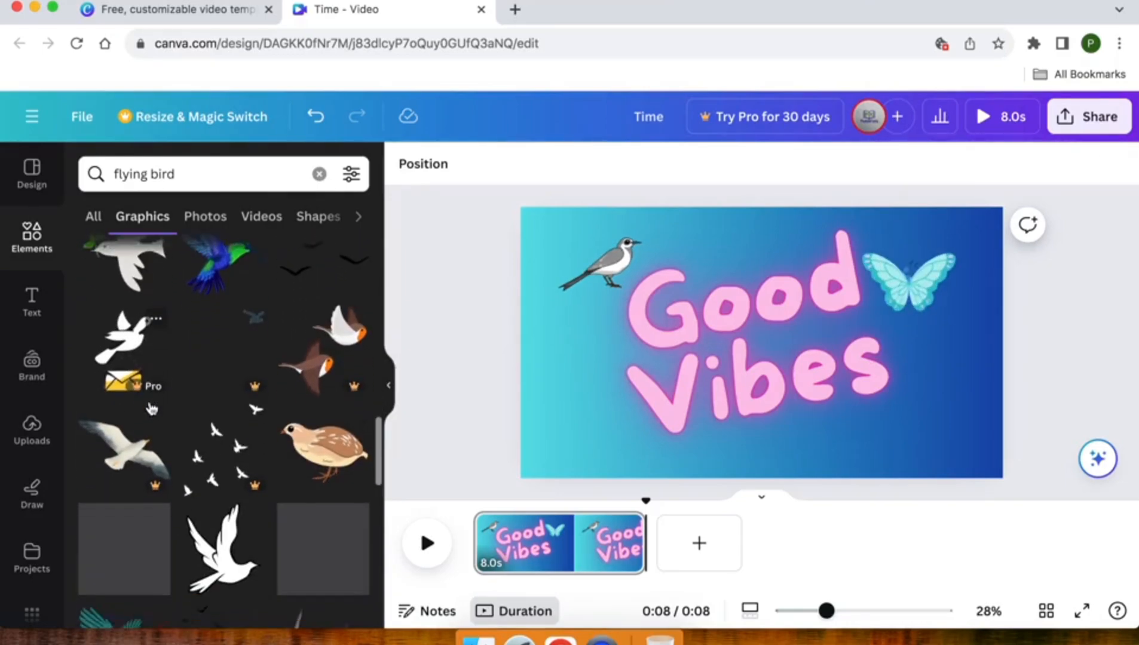
{"action": "scroll", "coordinate": [152, 409], "scroll_direction": "down", "scroll_amount": 5}
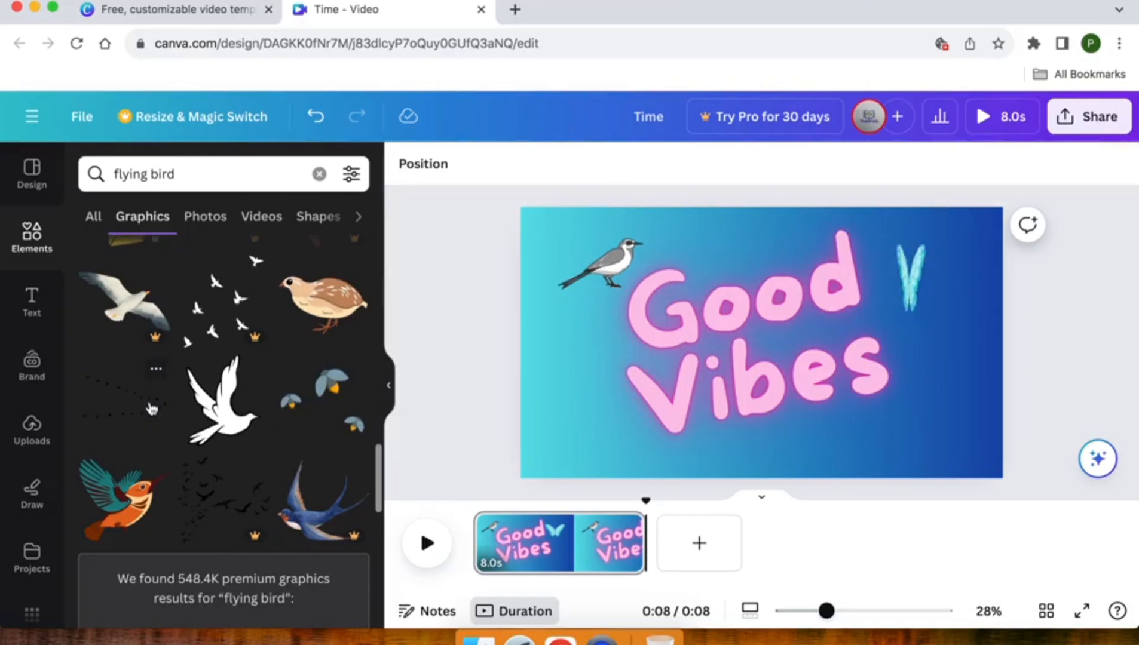
{"action": "scroll", "coordinate": [152, 408], "scroll_direction": "down", "scroll_amount": 8}
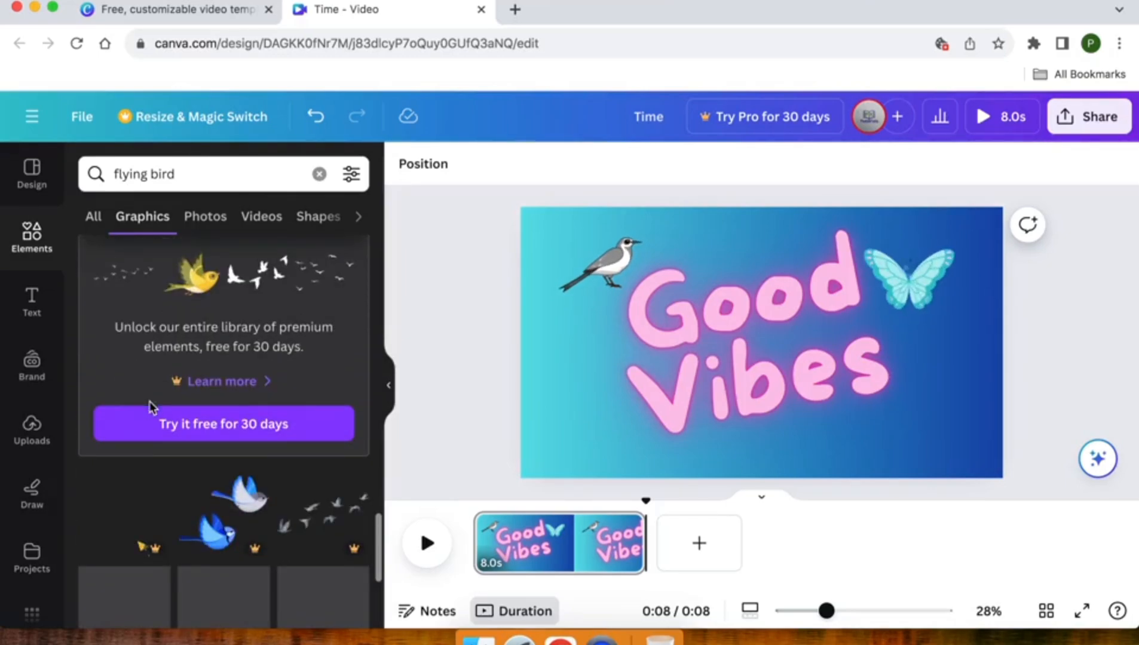
{"action": "scroll", "coordinate": [149, 402], "scroll_direction": "down", "scroll_amount": 6}
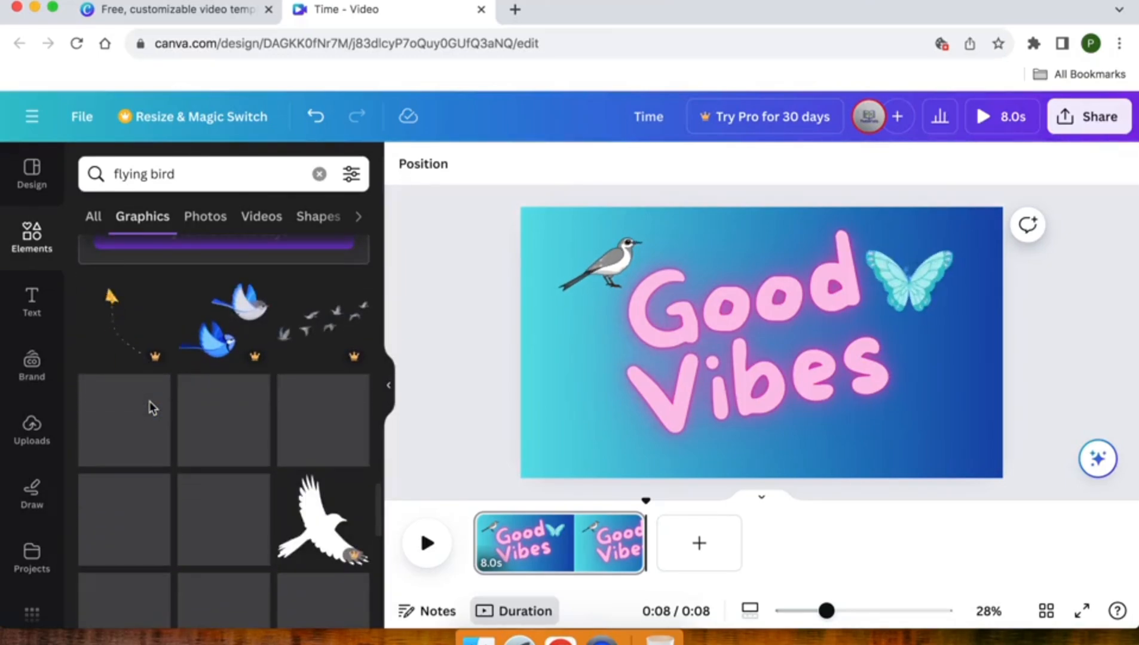
{"action": "scroll", "coordinate": [150, 401], "scroll_direction": "down", "scroll_amount": 3}
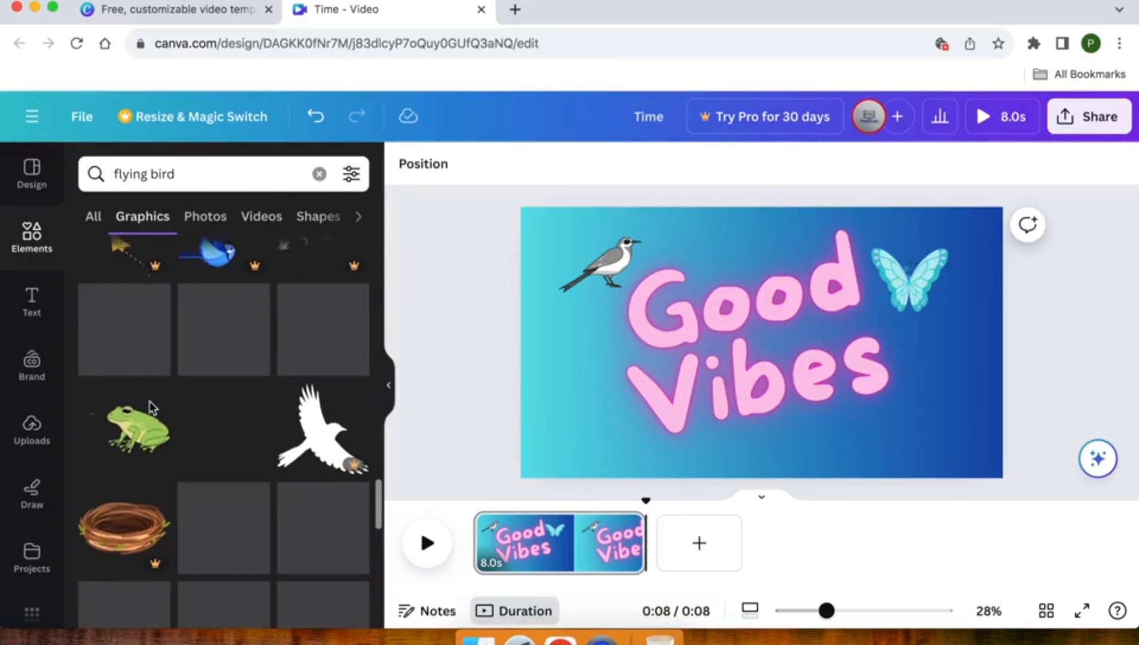
{"action": "scroll", "coordinate": [149, 406], "scroll_direction": "down", "scroll_amount": 2}
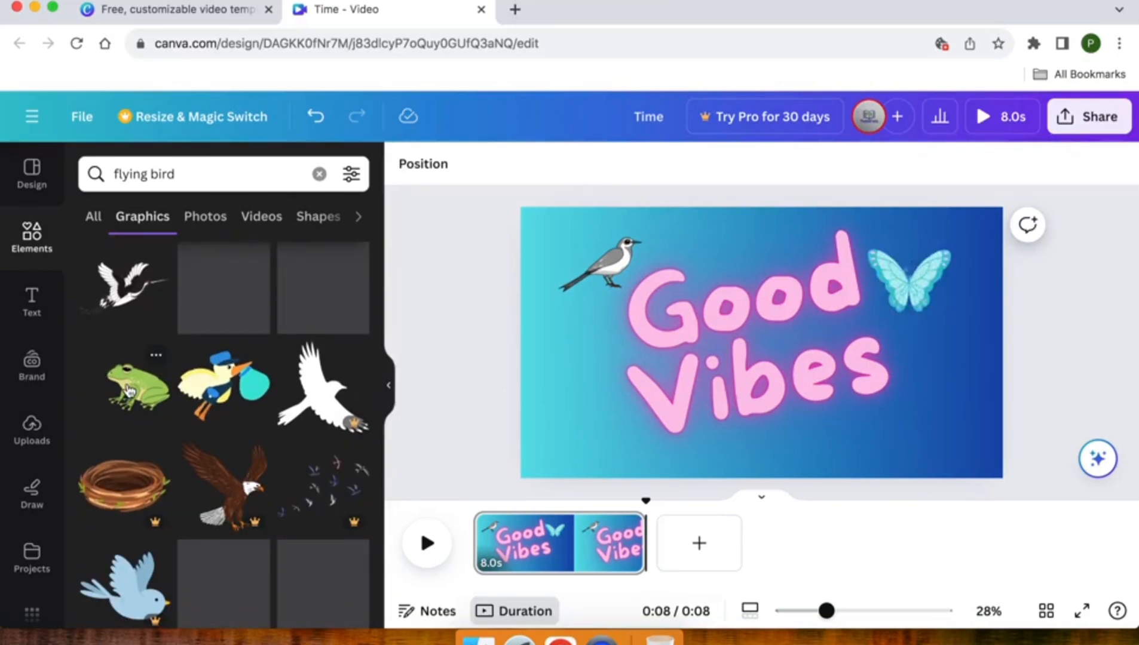
{"action": "left_click", "coordinate": [130, 391]}
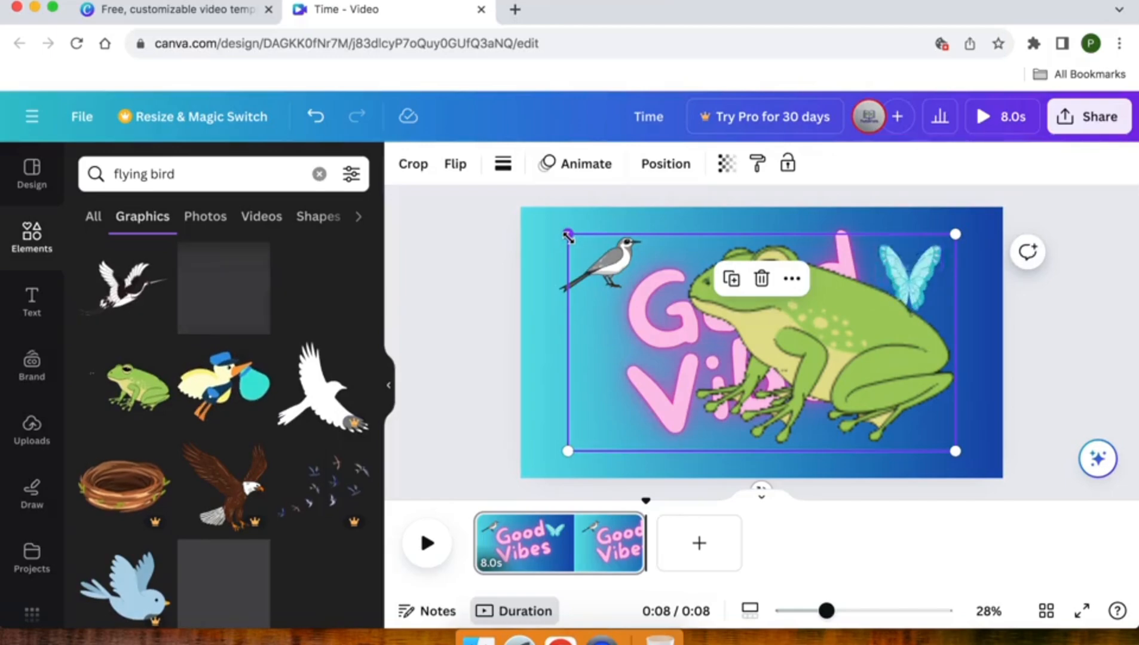
{"action": "left_click_drag", "start_coordinate": [568, 234], "coordinate": [861, 398]}
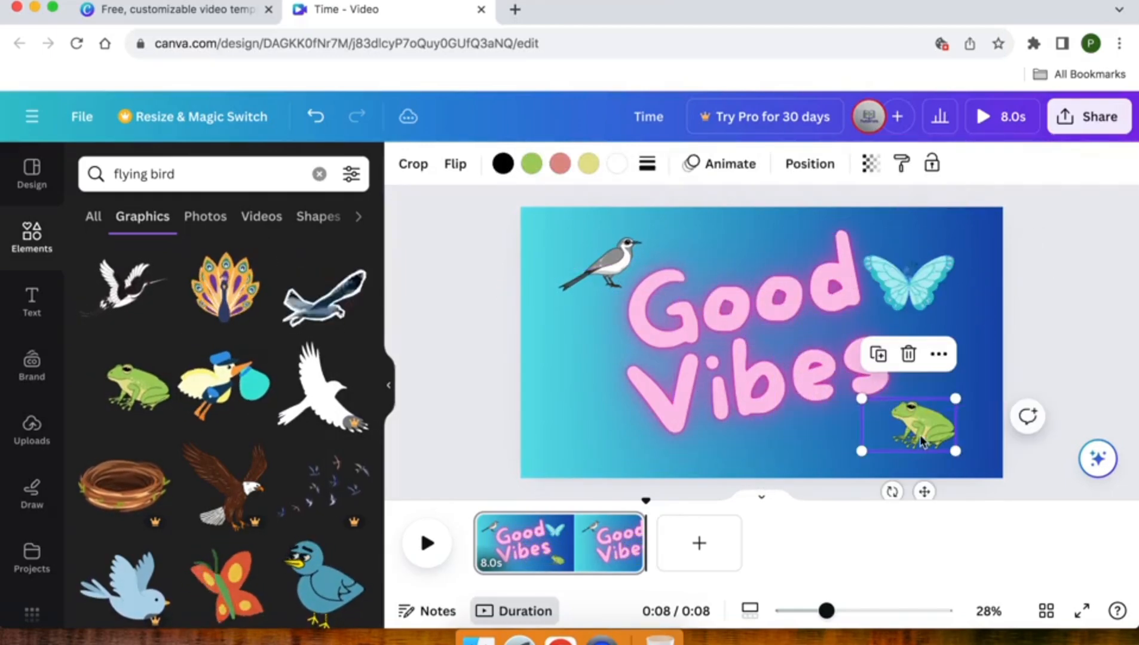
{"action": "left_click_drag", "start_coordinate": [921, 442], "coordinate": [971, 469]}
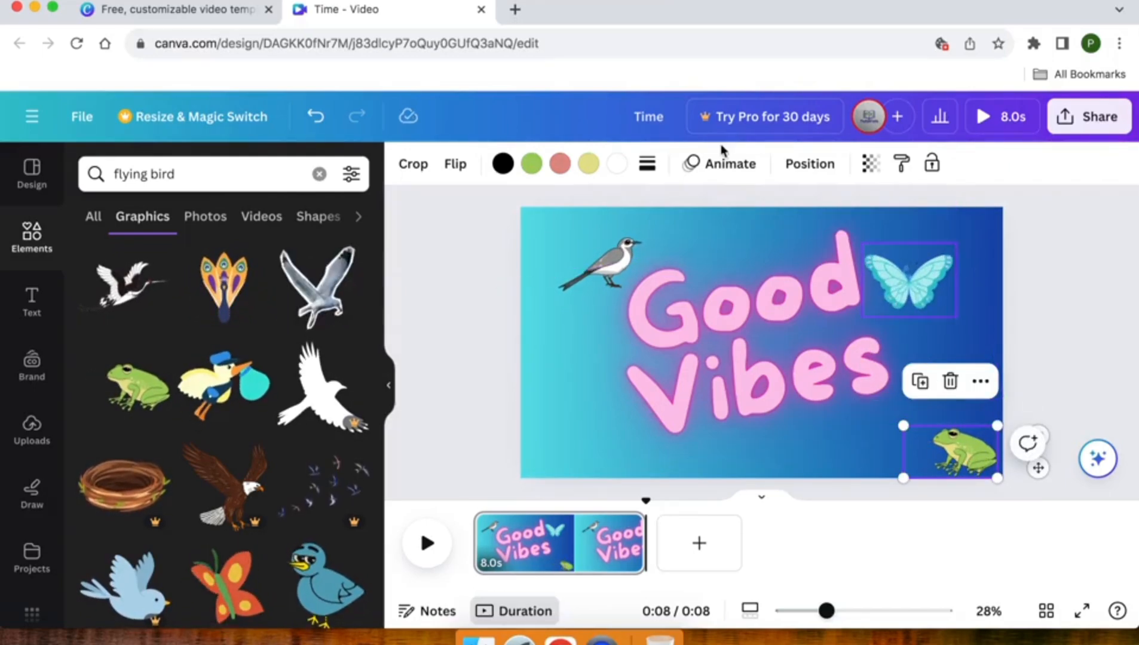
Recolour the frog's green body, trying pink, turquoise blue and lime before settling on the darker green from the default solid colours.
{"action": "left_click", "coordinate": [718, 172]}
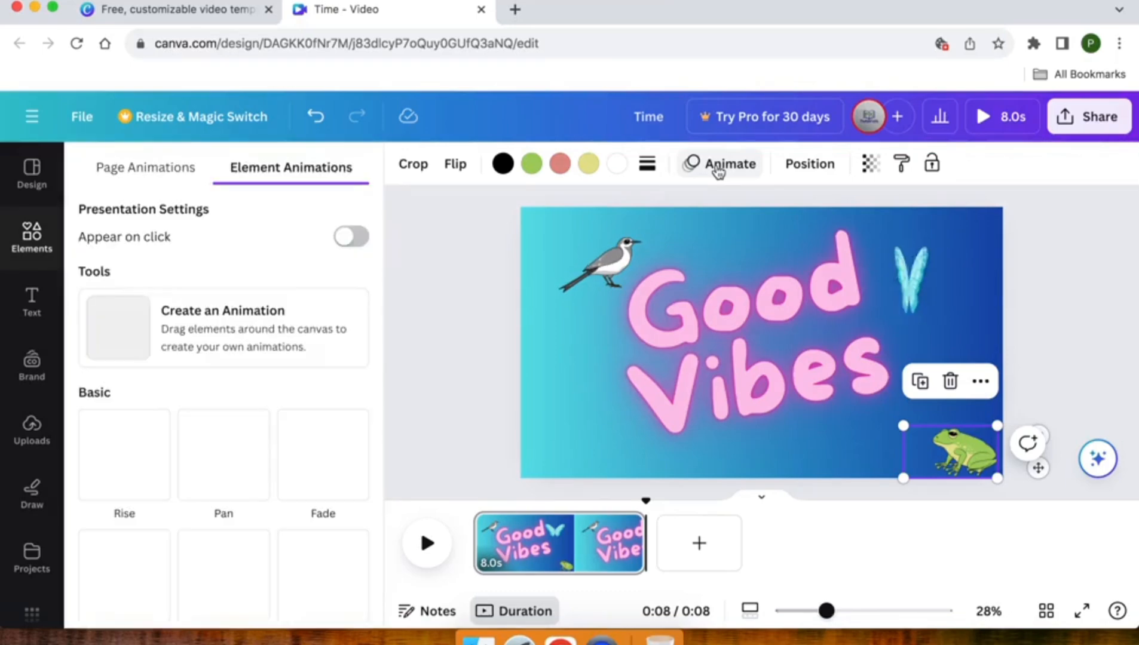
{"action": "left_click", "coordinate": [531, 163]}
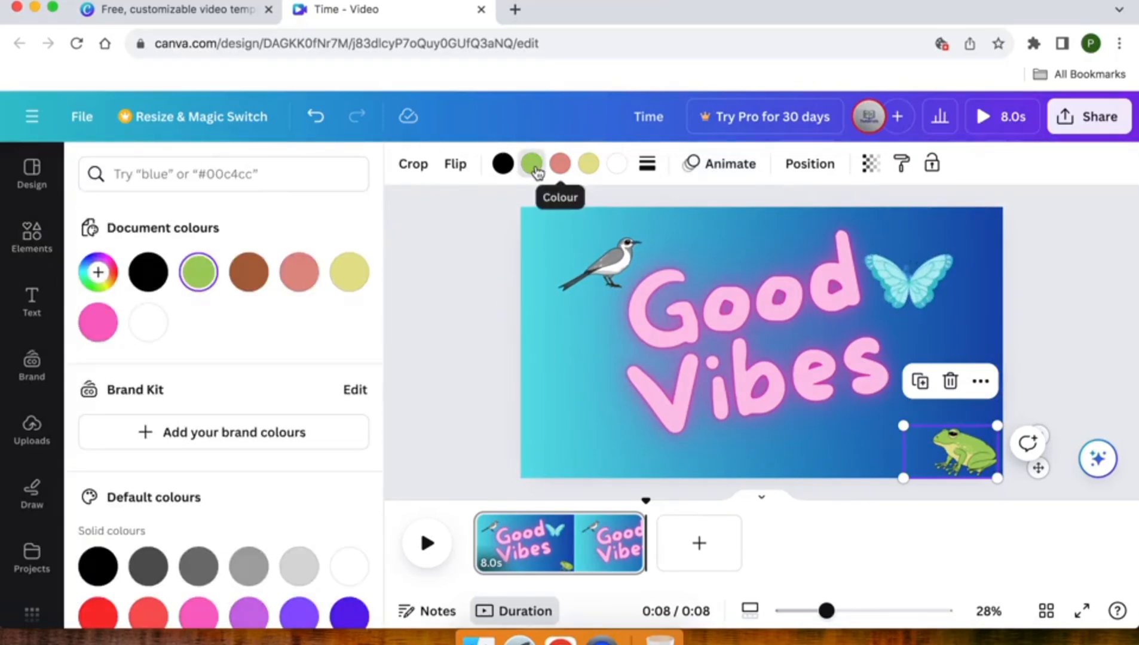
{"action": "left_click", "coordinate": [531, 163]}
{"action": "left_click", "coordinate": [535, 169]}
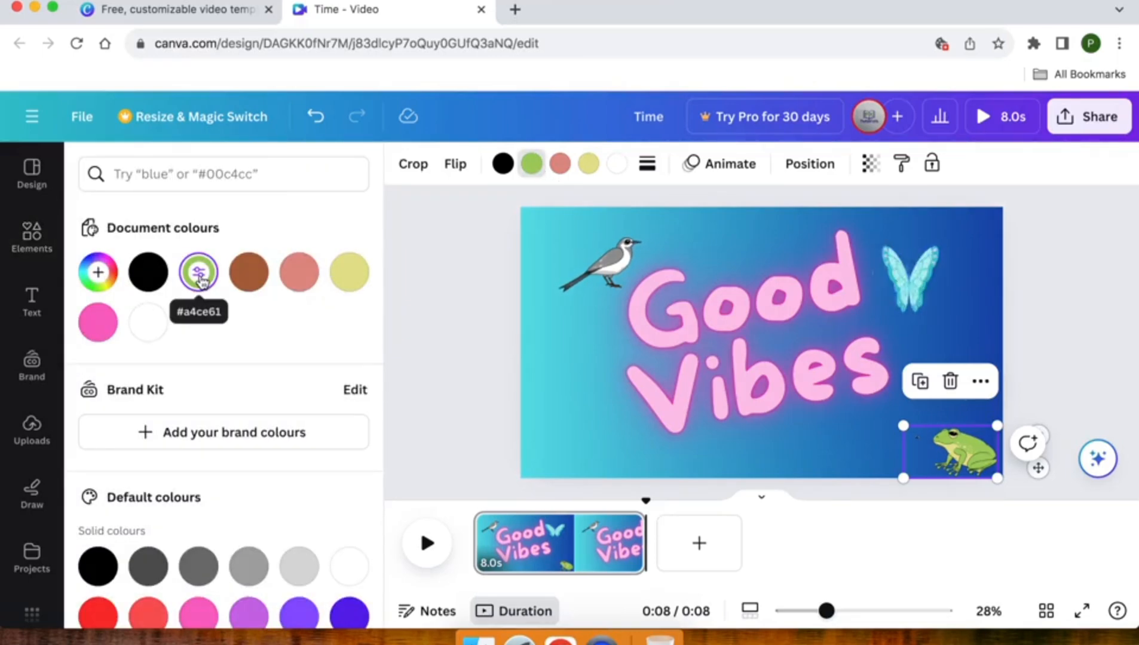
{"action": "scroll", "coordinate": [221, 389], "scroll_direction": "down", "scroll_amount": 3}
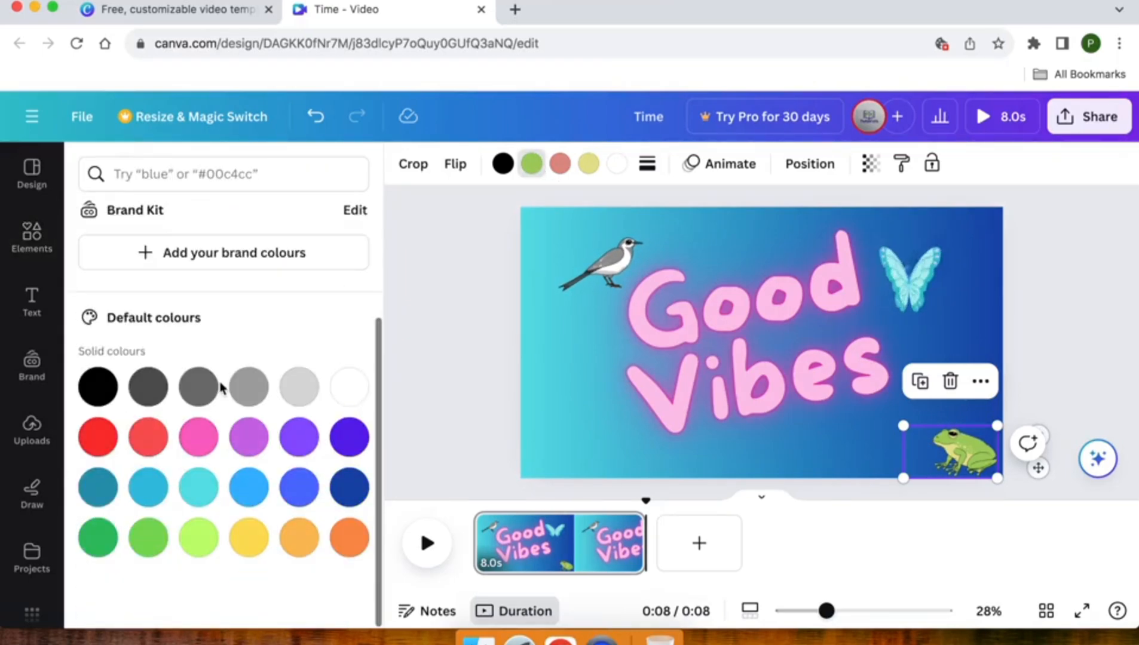
{"action": "left_click", "coordinate": [202, 439]}
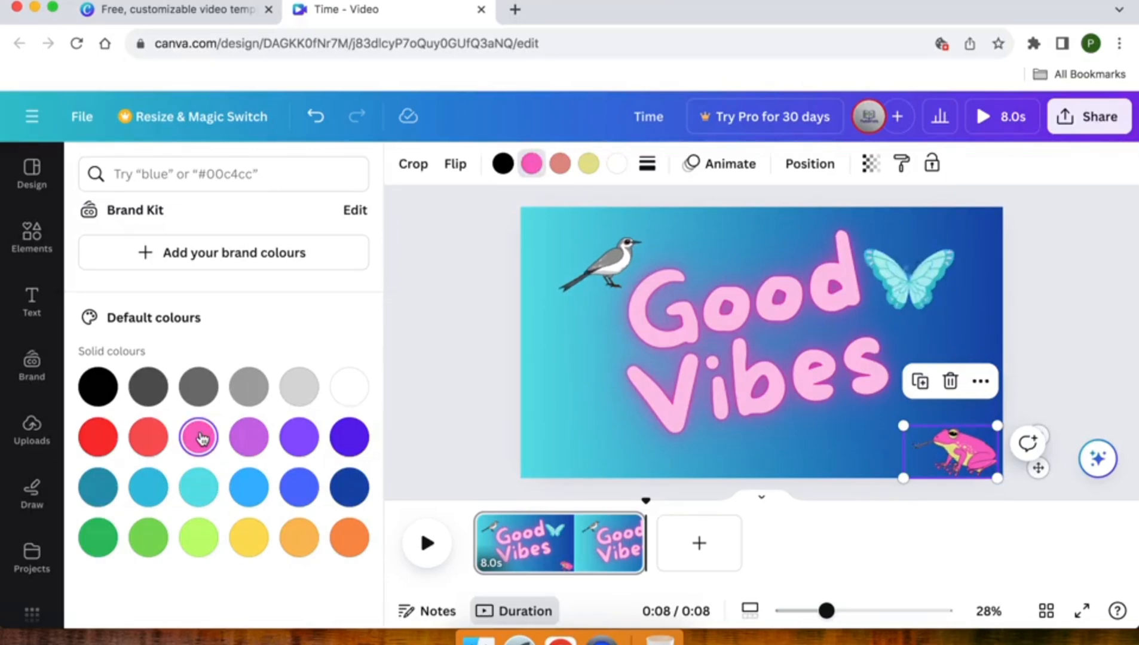
{"action": "left_click", "coordinate": [199, 501]}
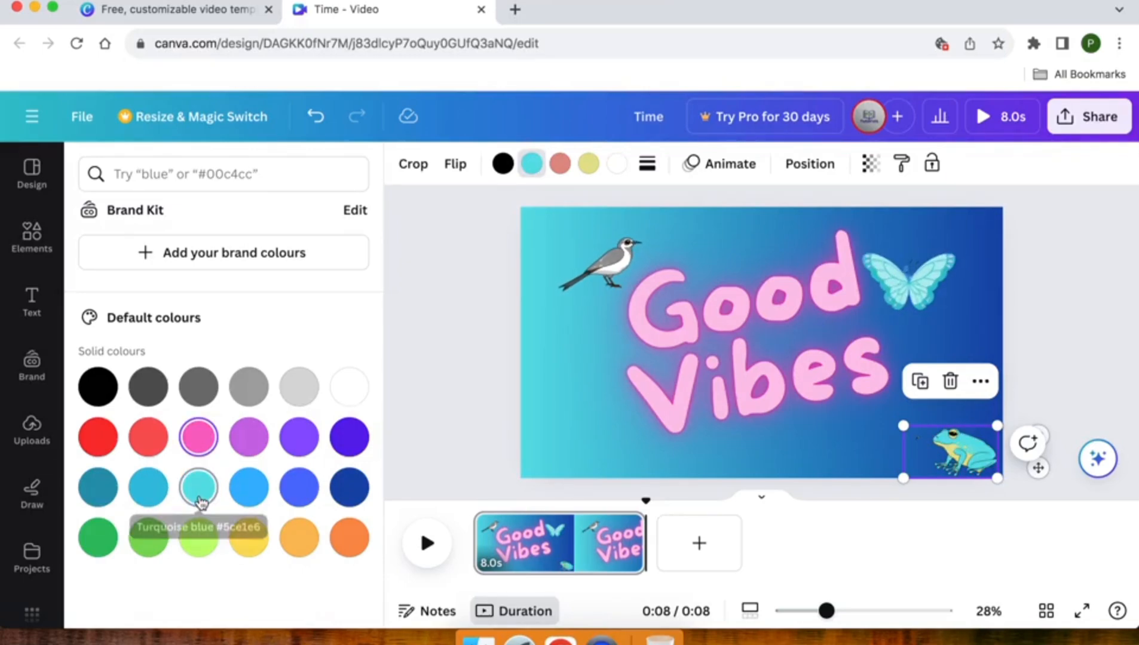
{"action": "left_click", "coordinate": [203, 545]}
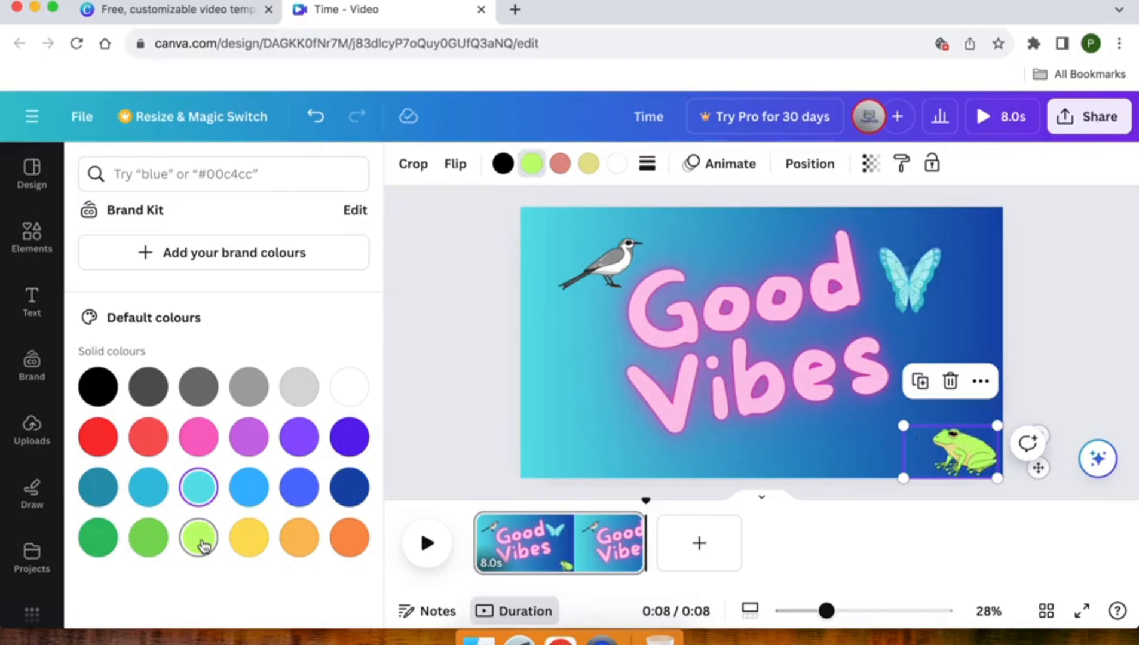
{"action": "left_click", "coordinate": [98, 545]}
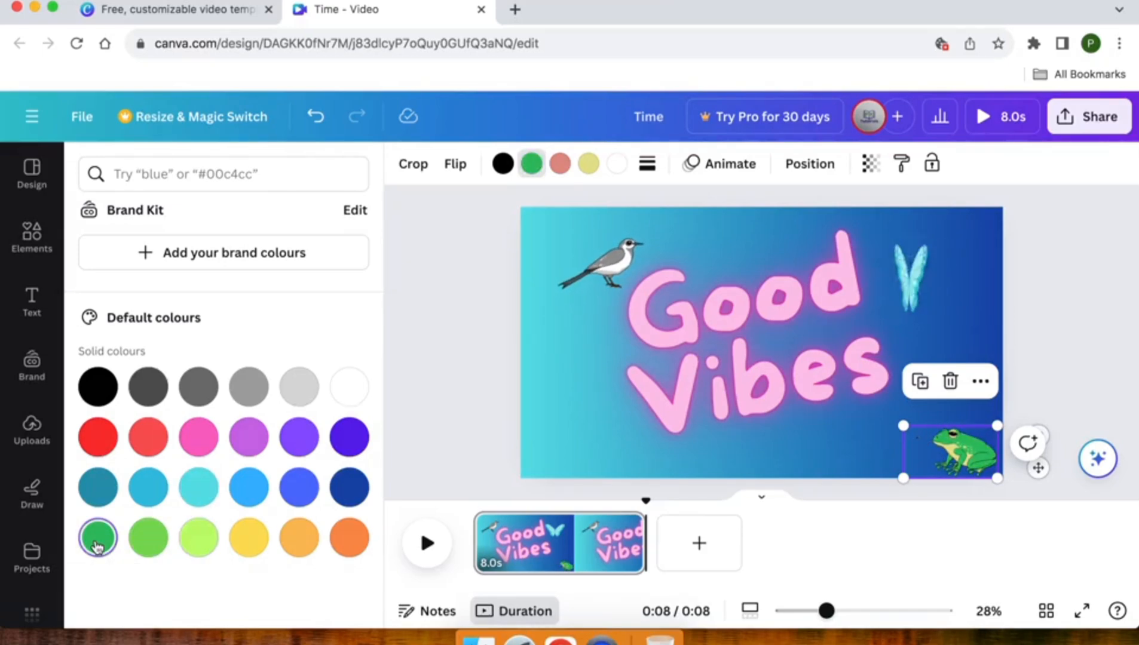
{"action": "left_click", "coordinate": [481, 306]}
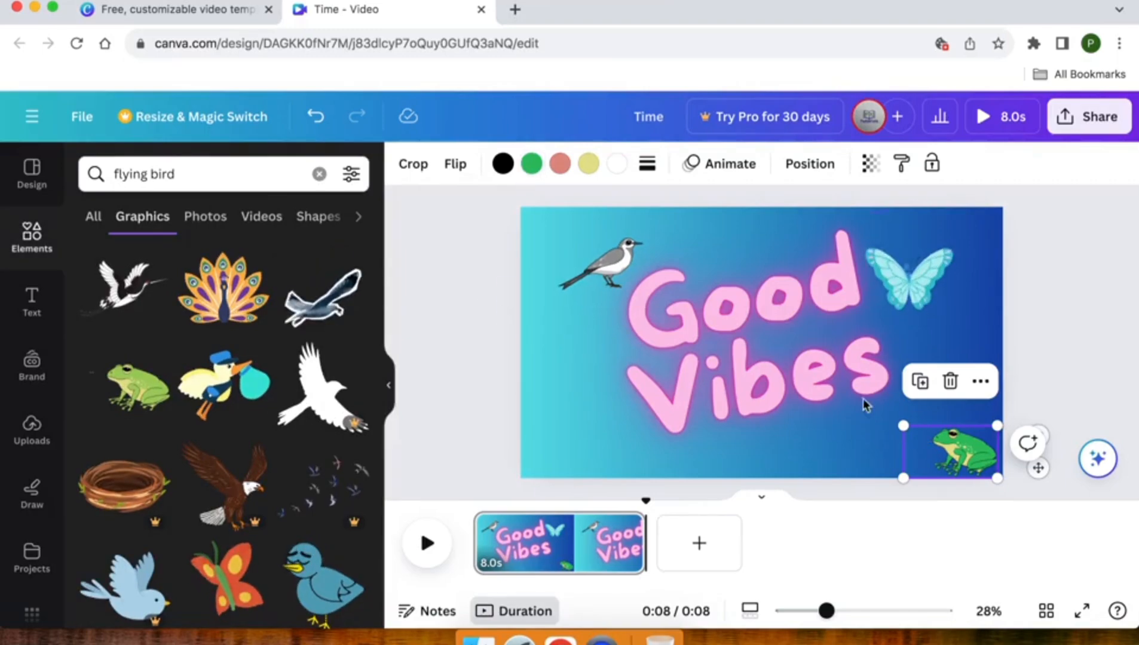
Try flipping the frog horizontally and vertically, and return it to its original orientation.
{"action": "left_click", "coordinate": [411, 164]}
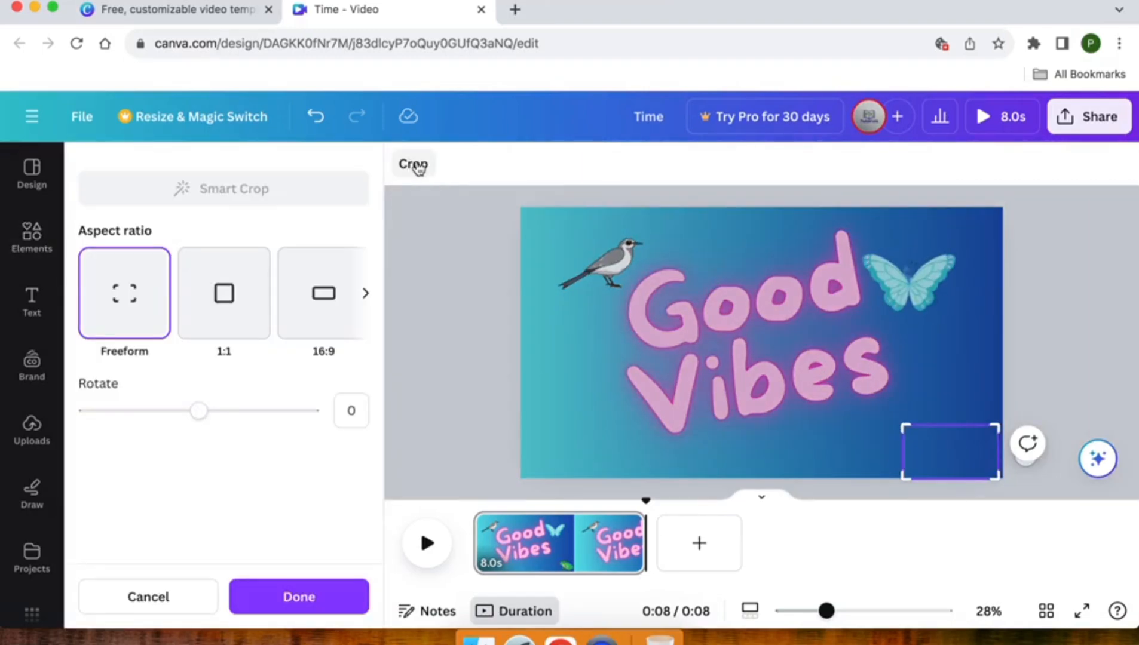
{"action": "left_click", "coordinate": [501, 257]}
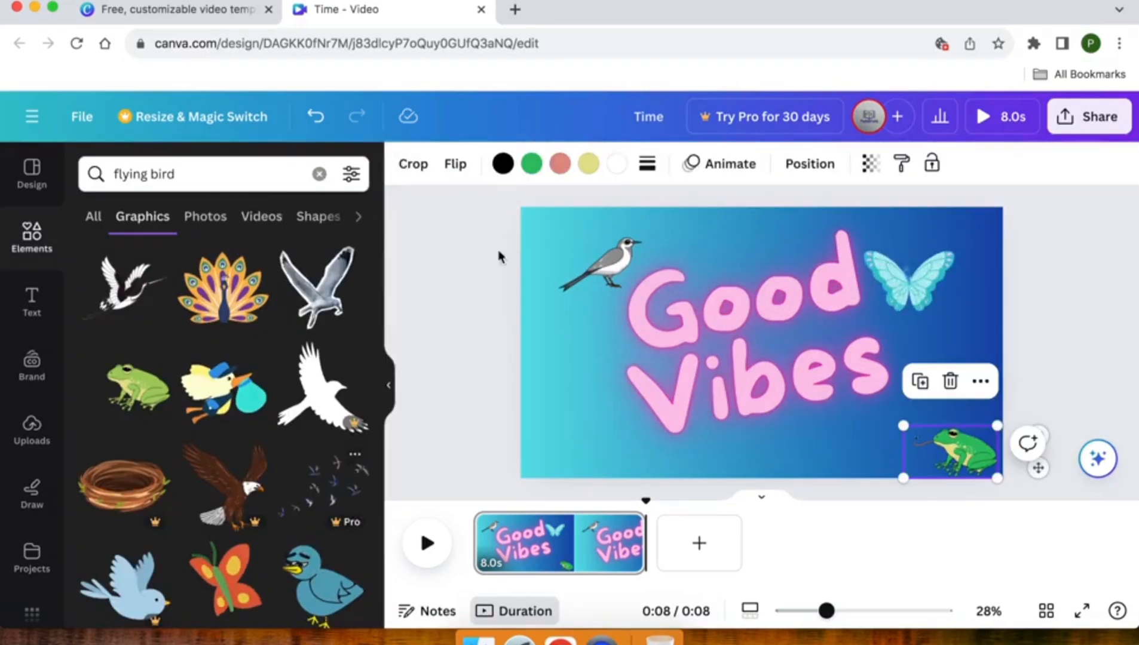
{"action": "left_click", "coordinate": [455, 166]}
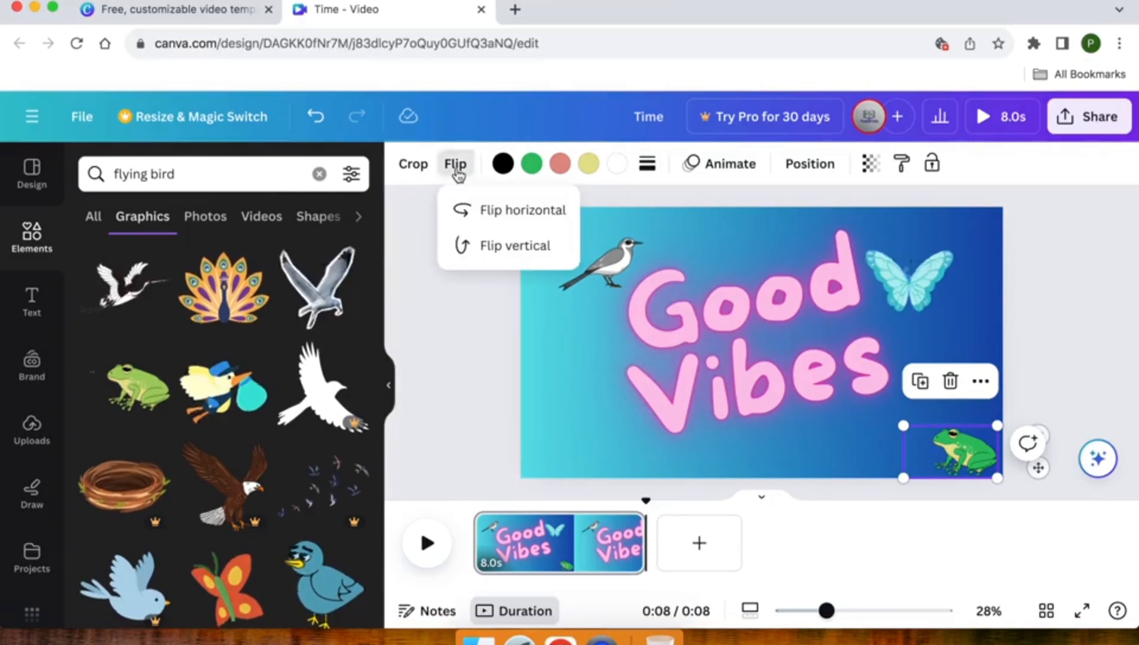
{"action": "left_click", "coordinate": [464, 206]}
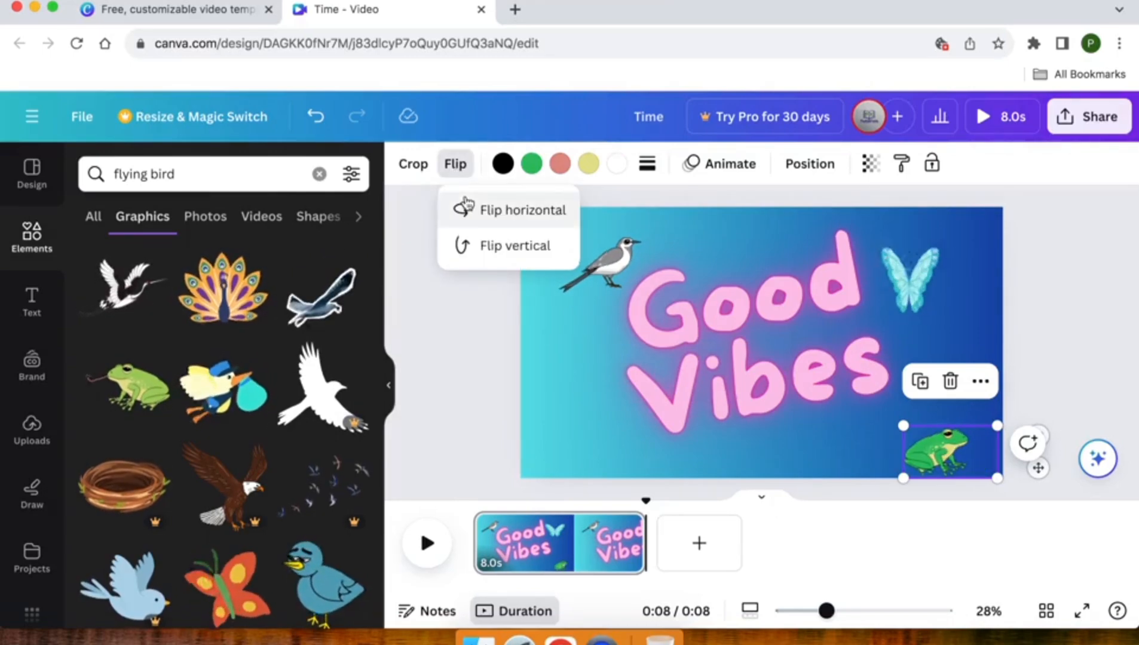
{"action": "left_click", "coordinate": [470, 256]}
{"action": "left_click", "coordinate": [471, 255]}
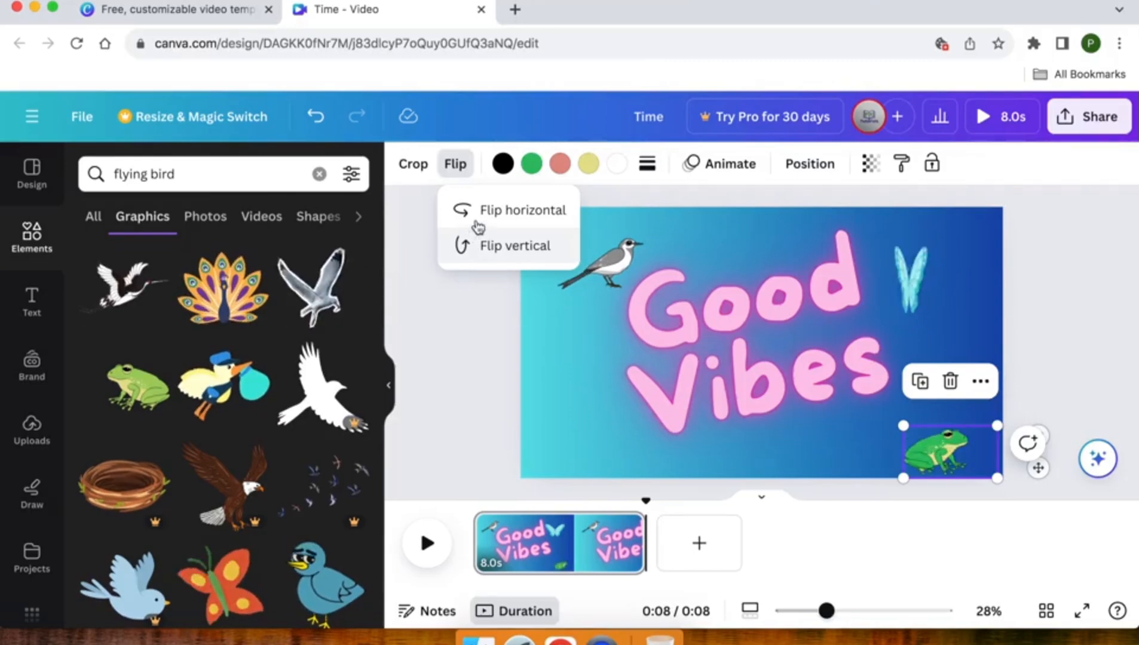
{"action": "left_click", "coordinate": [477, 213]}
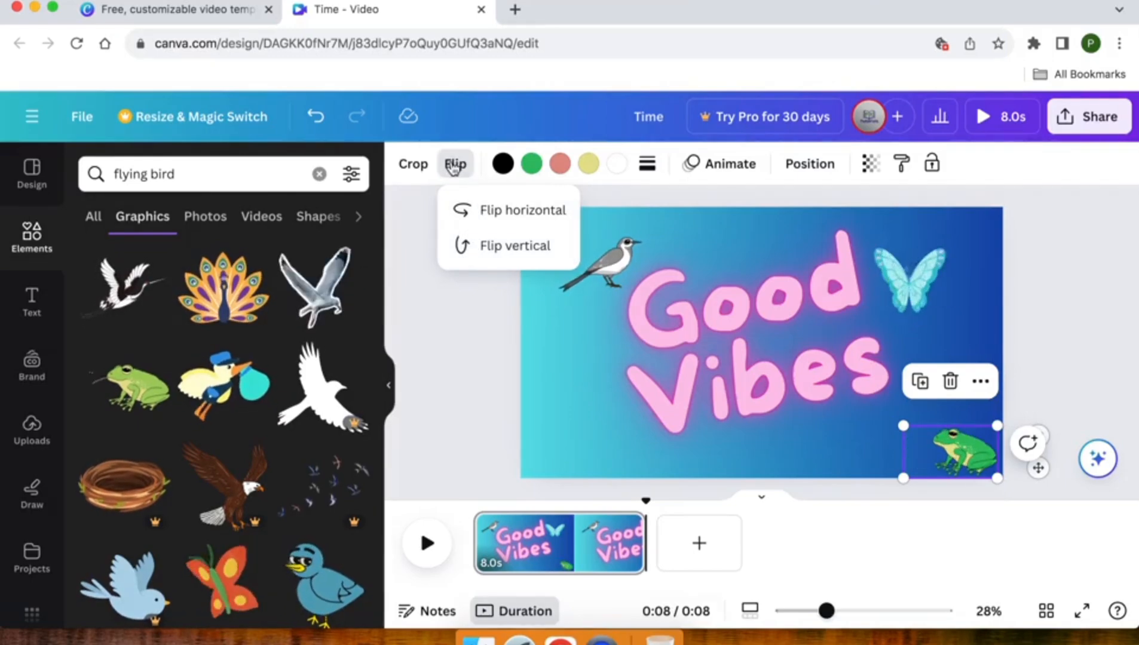
{"action": "left_click", "coordinate": [454, 169]}
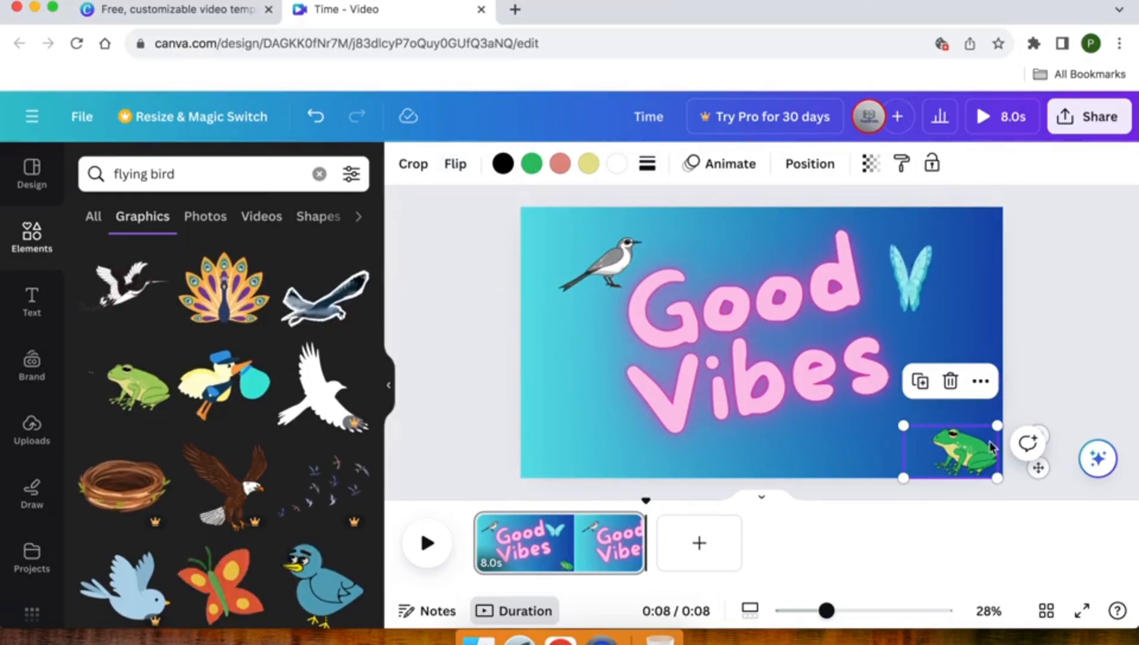
Show the frog's timing with the playhead at 0:01 and shorten its track to end shortly after the playhead.
{"action": "double_click", "coordinate": [936, 444]}
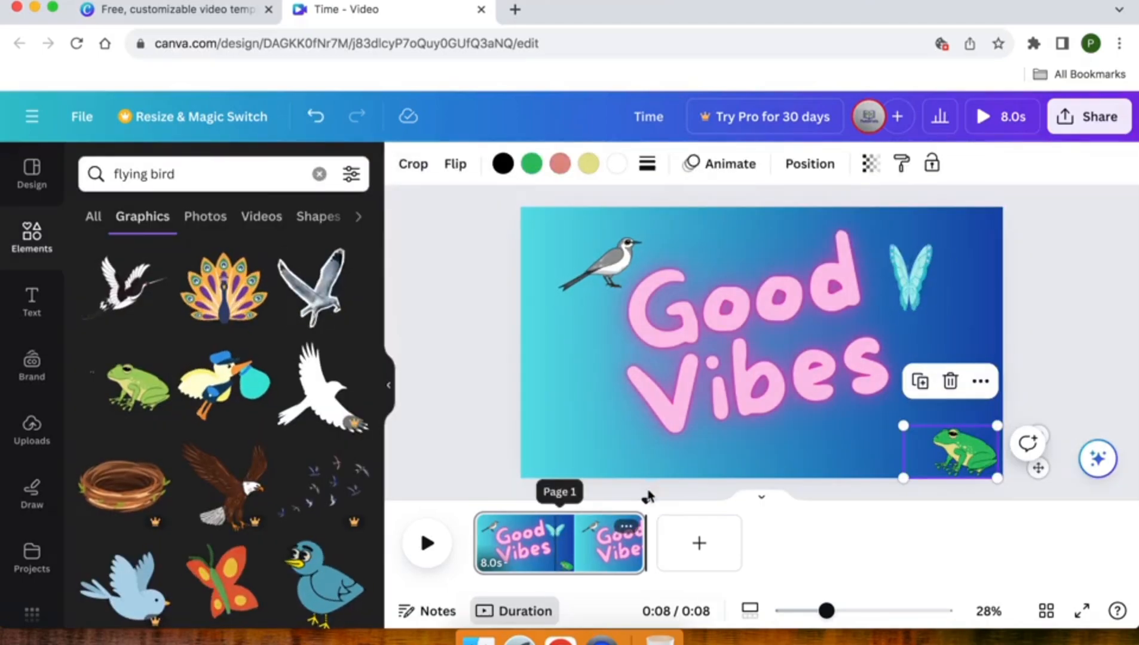
{"action": "left_click_drag", "start_coordinate": [644, 501], "coordinate": [495, 500]}
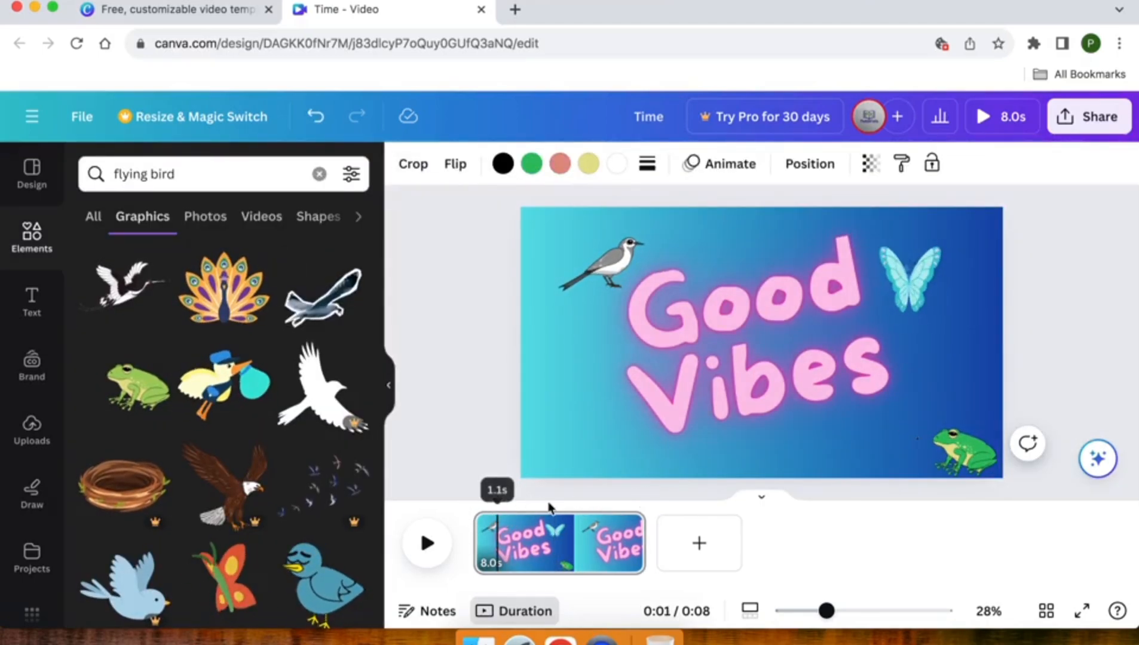
{"action": "left_click", "coordinate": [954, 445]}
{"action": "right_click", "coordinate": [954, 445]}
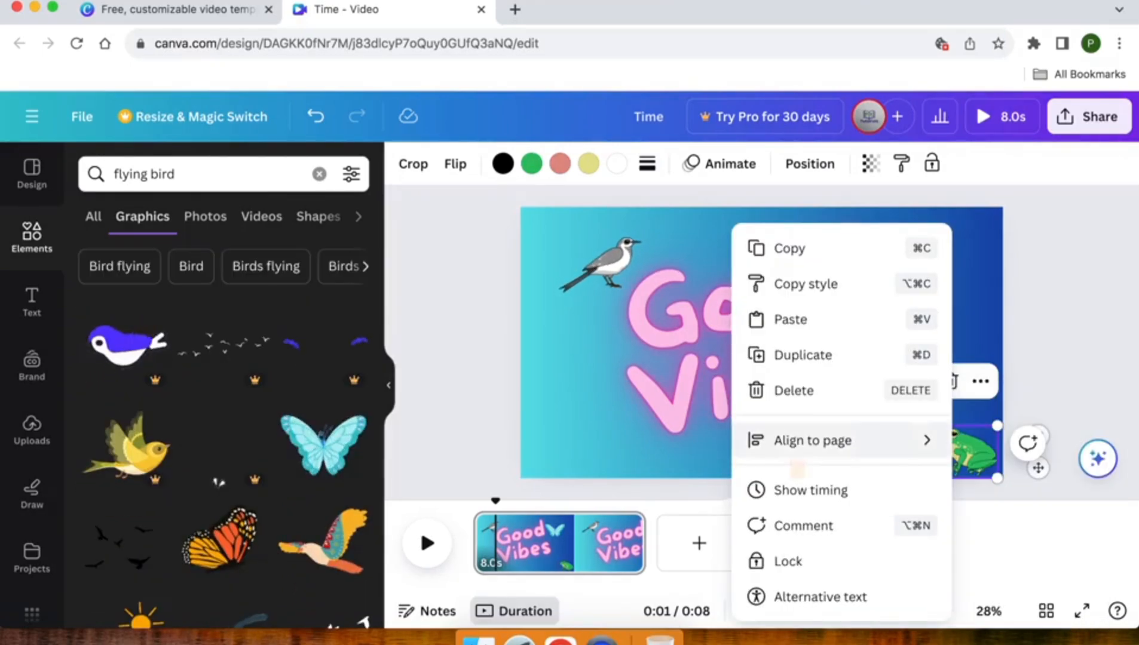
{"action": "left_click", "coordinate": [799, 491]}
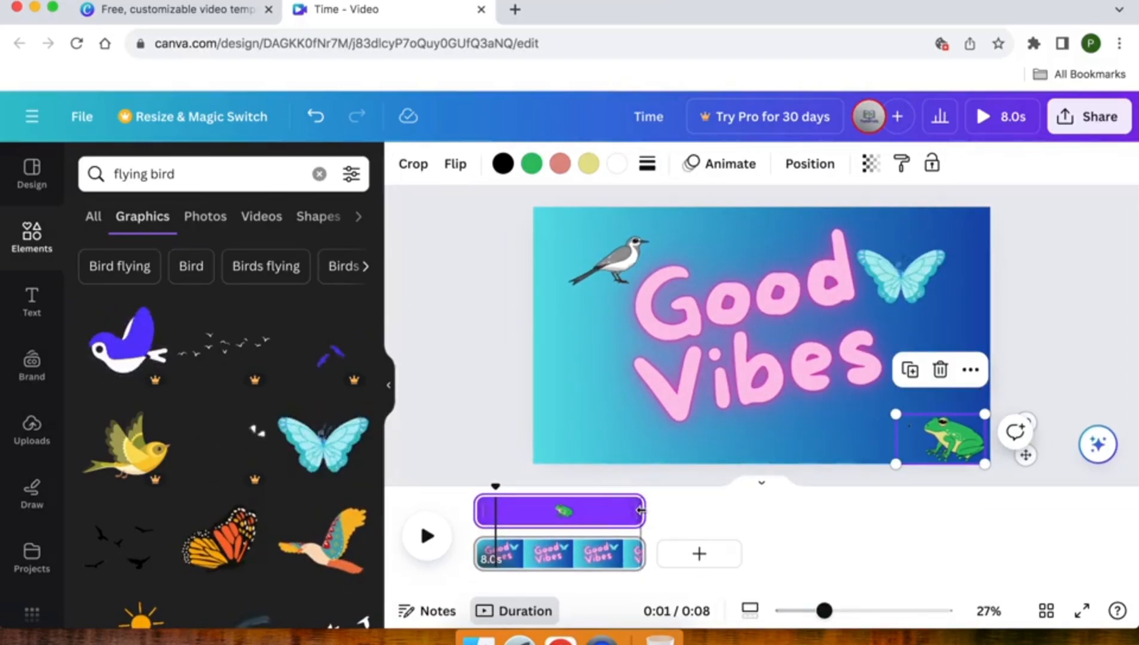
{"action": "left_click_drag", "start_coordinate": [641, 511], "coordinate": [507, 508]}
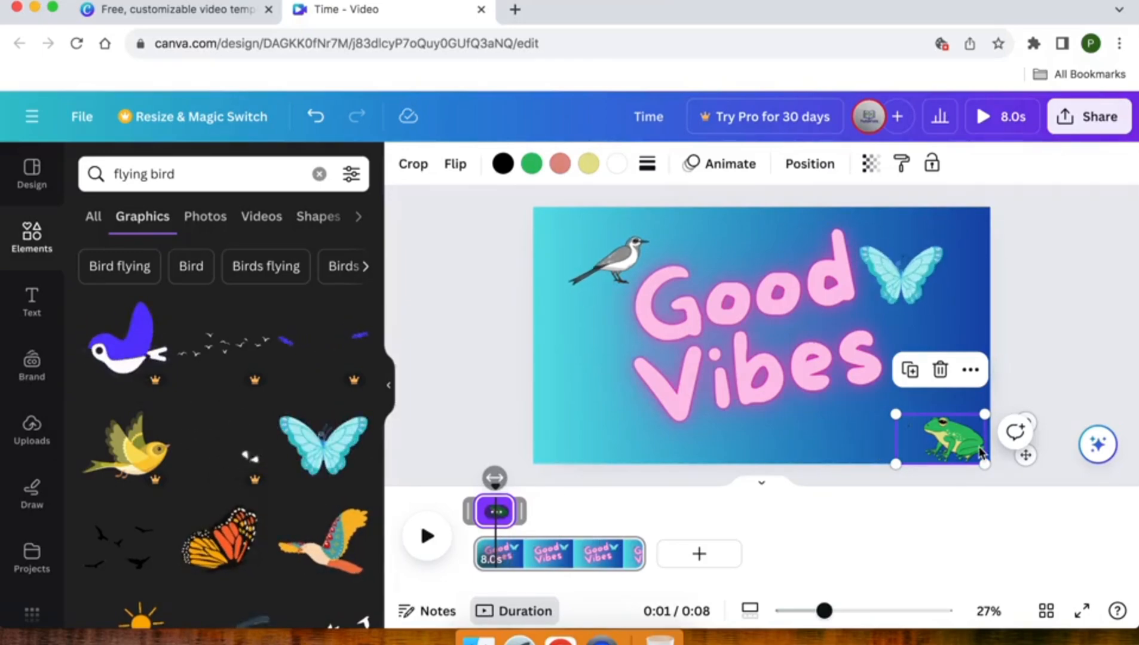
Duplicate the frog, place the copy just left of the original along the bottom edge, and retime it to start when the first frog ends.
{"action": "right_click", "coordinate": [957, 445]}
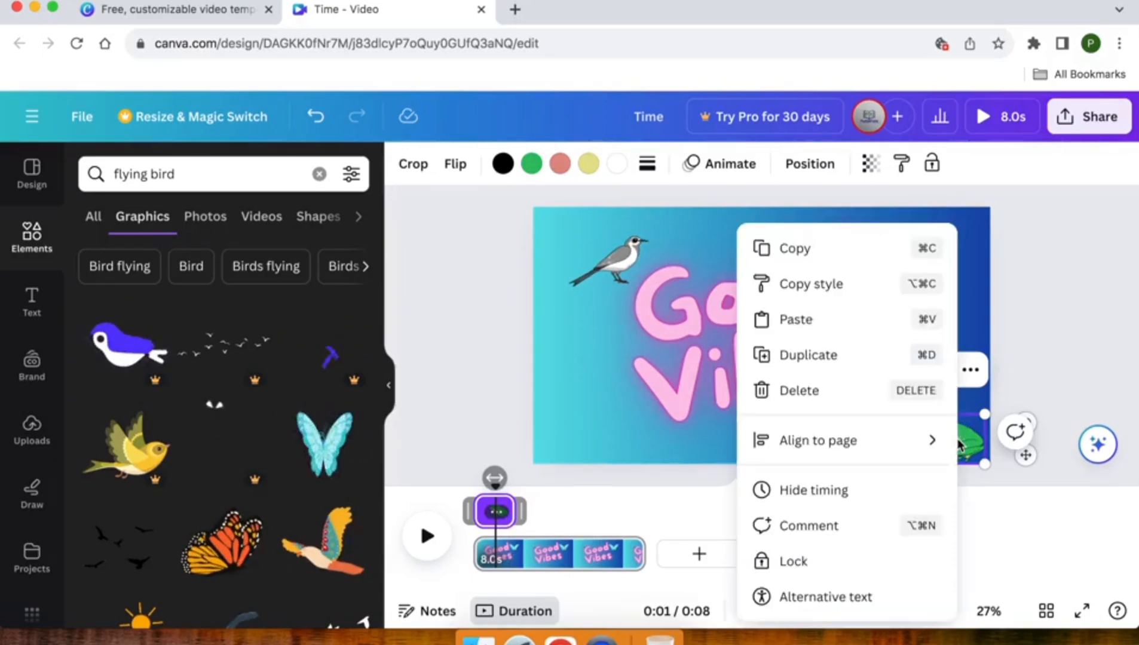
{"action": "left_click", "coordinate": [808, 354]}
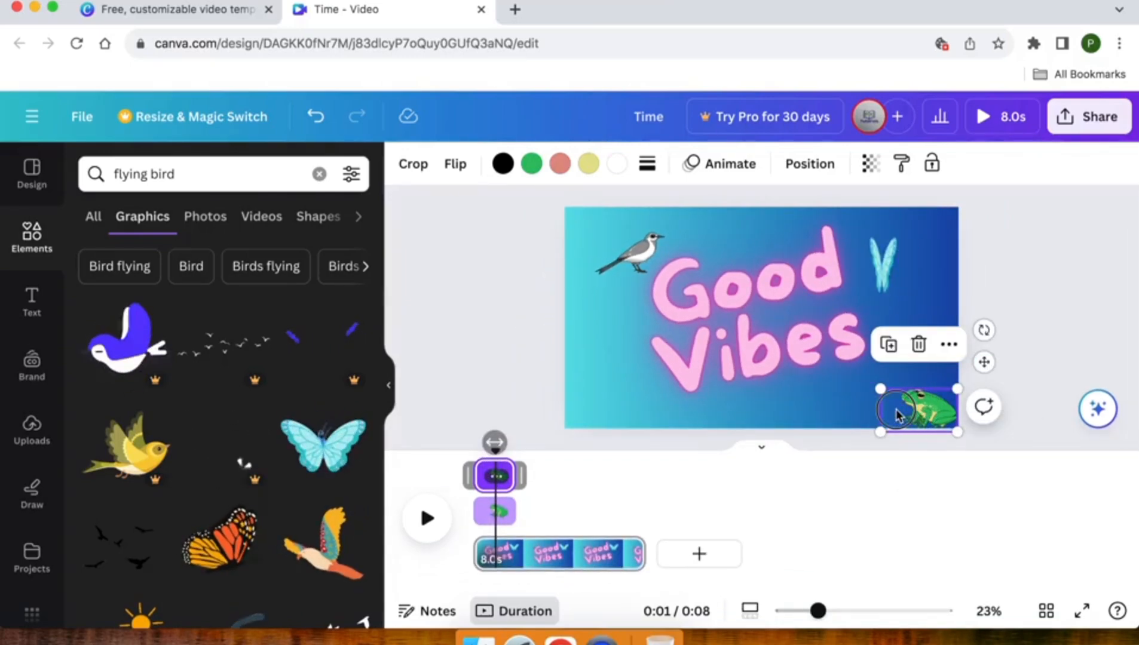
{"action": "left_click_drag", "start_coordinate": [896, 413], "coordinate": [830, 407]}
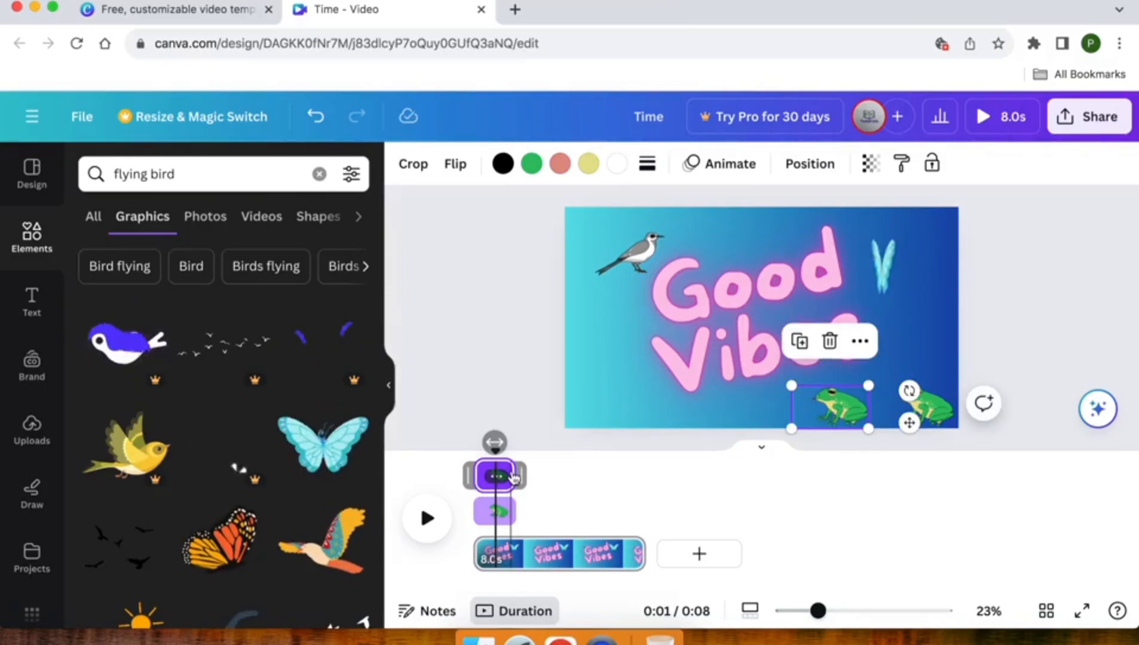
{"action": "mouse_move", "coordinate": [521, 472]}
{"action": "left_mouse_down"}
{"action": "mouse_move", "coordinate": [561, 470]}
{"action": "mouse_move", "coordinate": [516, 475]}
{"action": "mouse_move", "coordinate": [537, 478]}
{"action": "left_mouse_up"}
{"action": "left_click", "coordinate": [478, 478]}
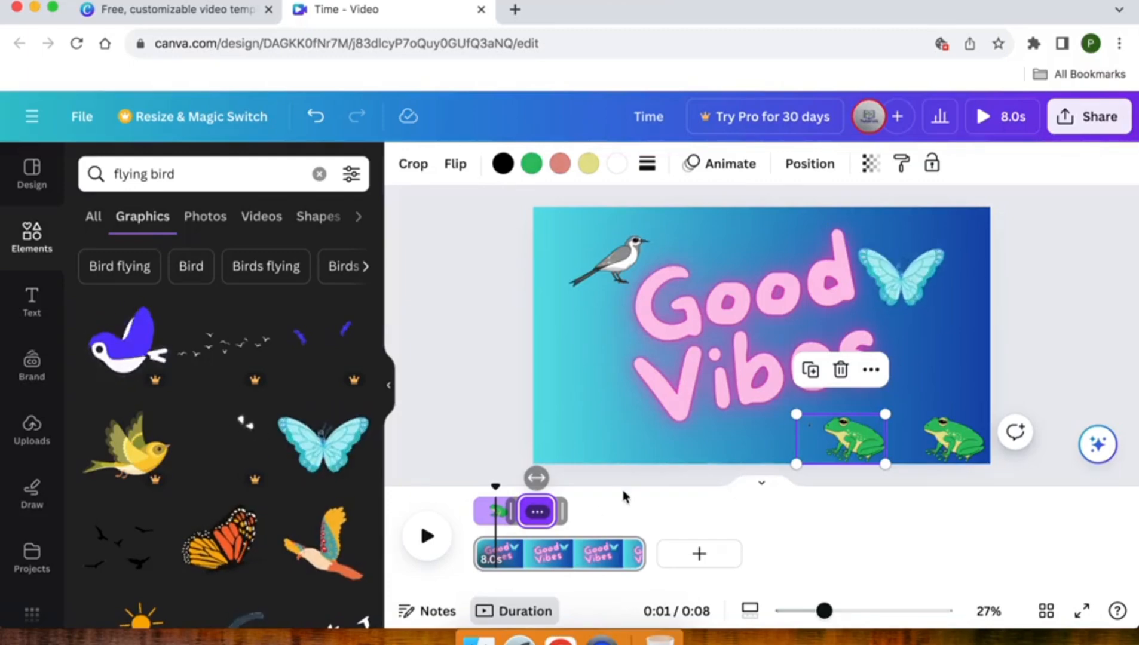
Duplicate the second frog, place the copy to its left, and retime it to start when the second frog's track ends.
{"action": "right_click", "coordinate": [847, 441]}
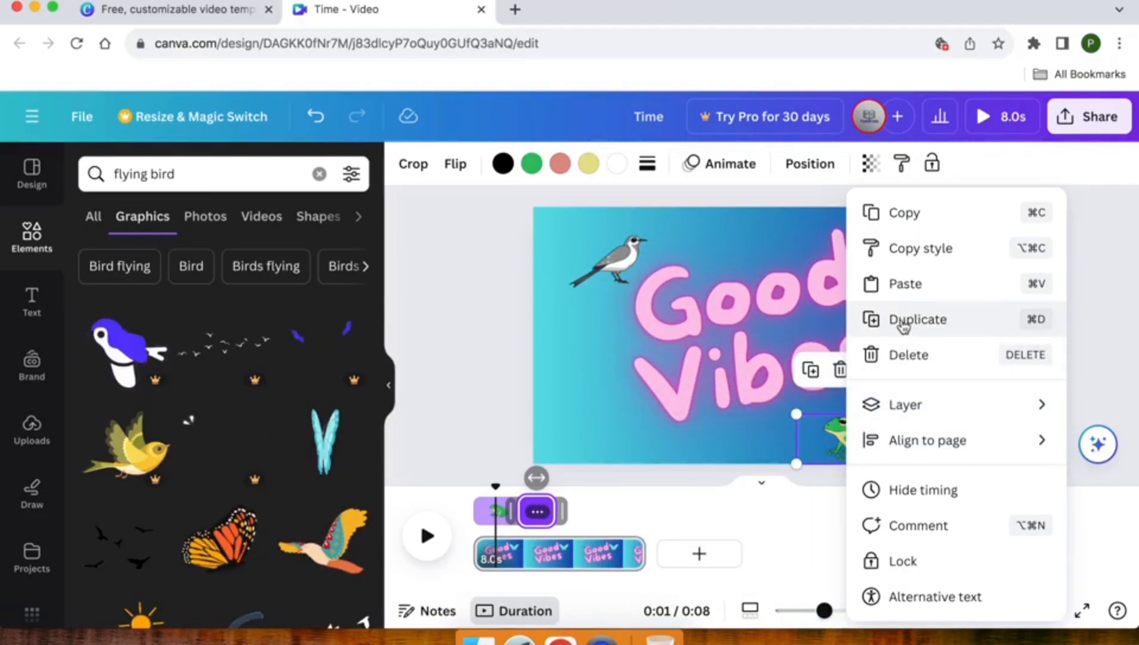
{"action": "left_click", "coordinate": [941, 323]}
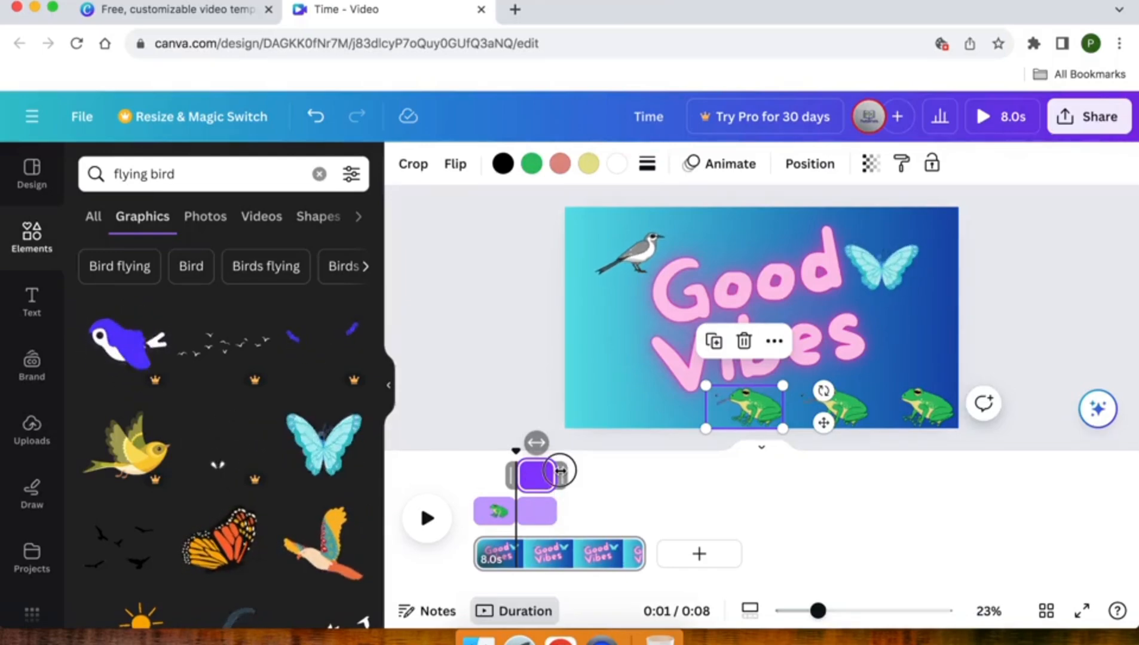
{"action": "left_click_drag", "start_coordinate": [560, 471], "coordinate": [626, 474]}
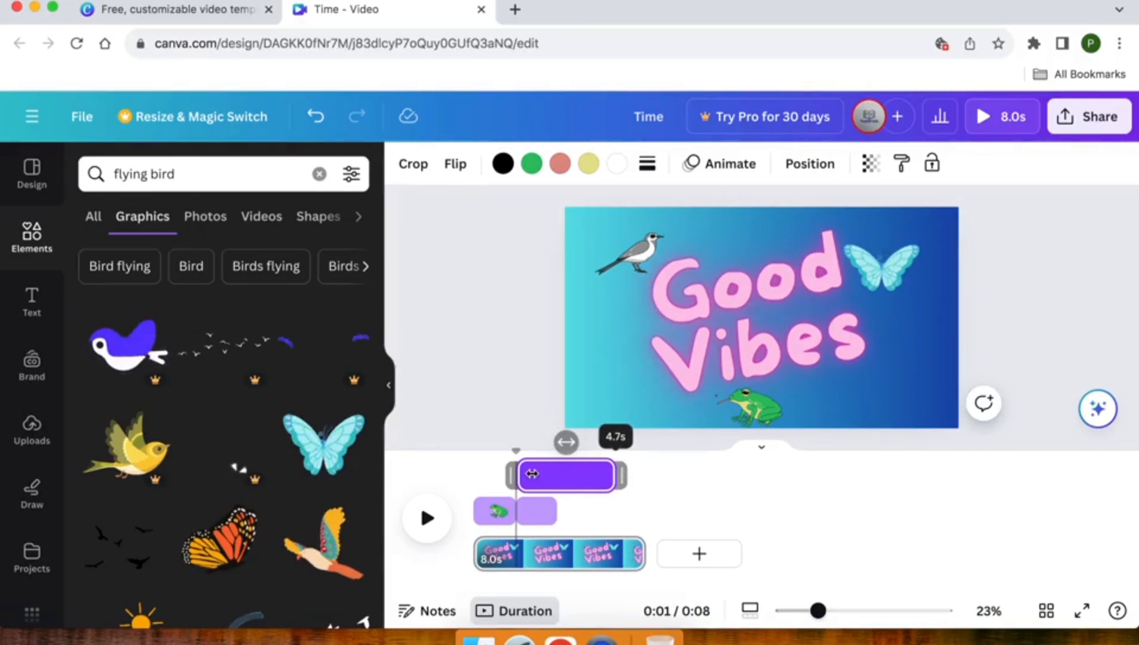
{"action": "left_click", "coordinate": [560, 476]}
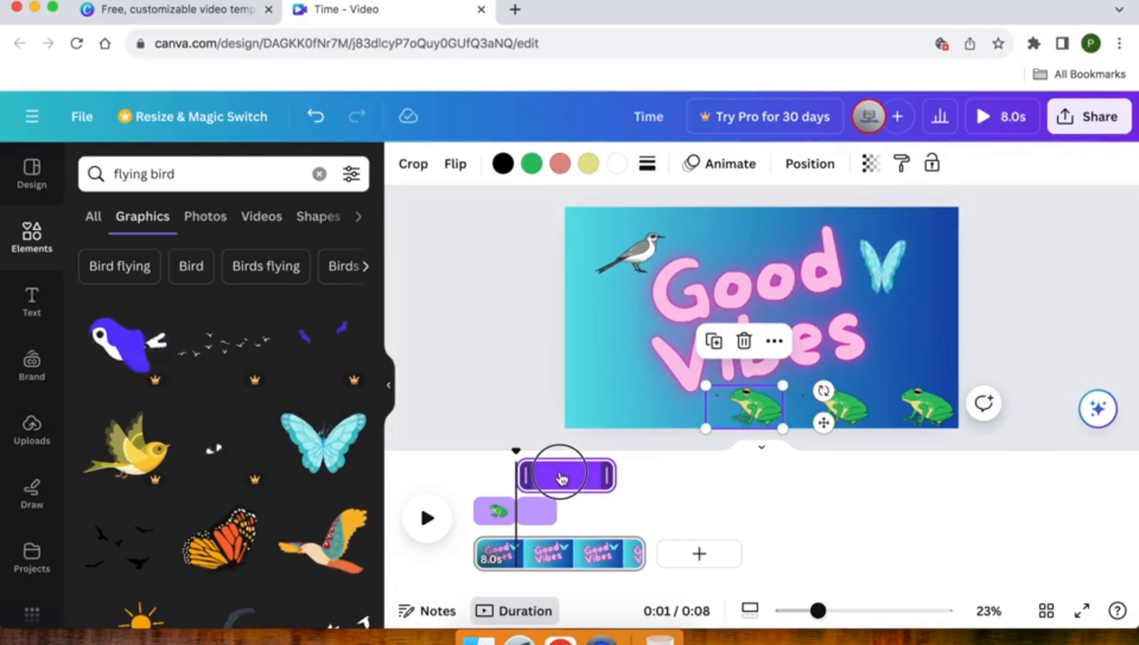
{"action": "left_click_drag", "start_coordinate": [525, 475], "coordinate": [568, 474]}
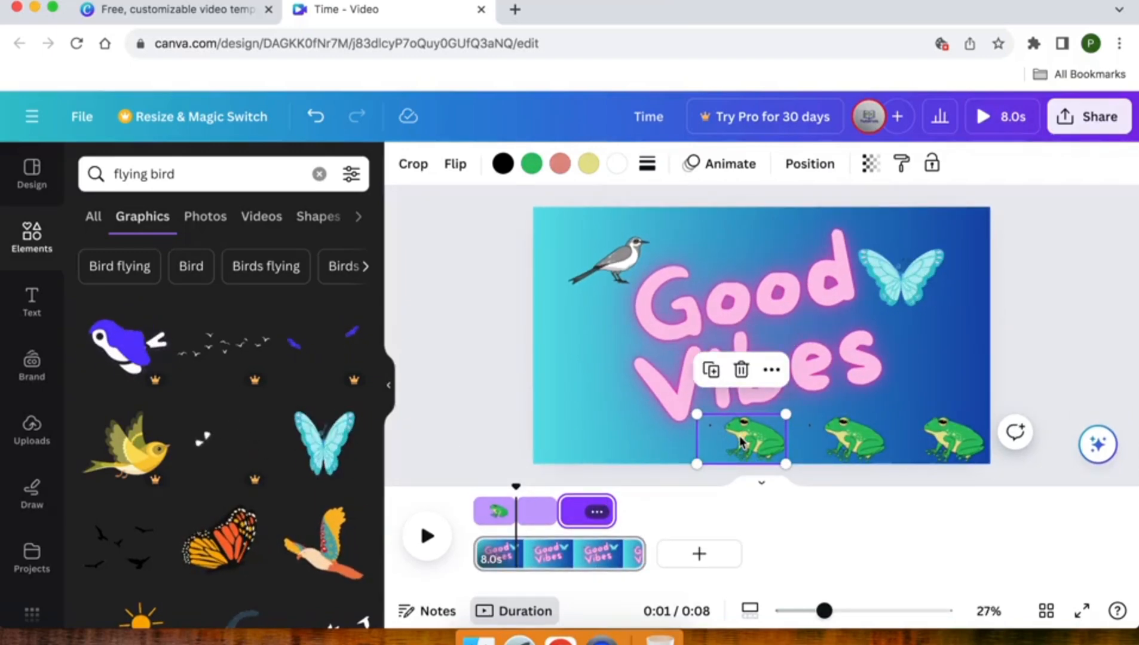
Duplicate the third frog into the page's lower left corner and retime the copy to fill only the last 1.4 seconds of the page.
{"action": "left_click_drag", "start_coordinate": [741, 442], "coordinate": [632, 406]}
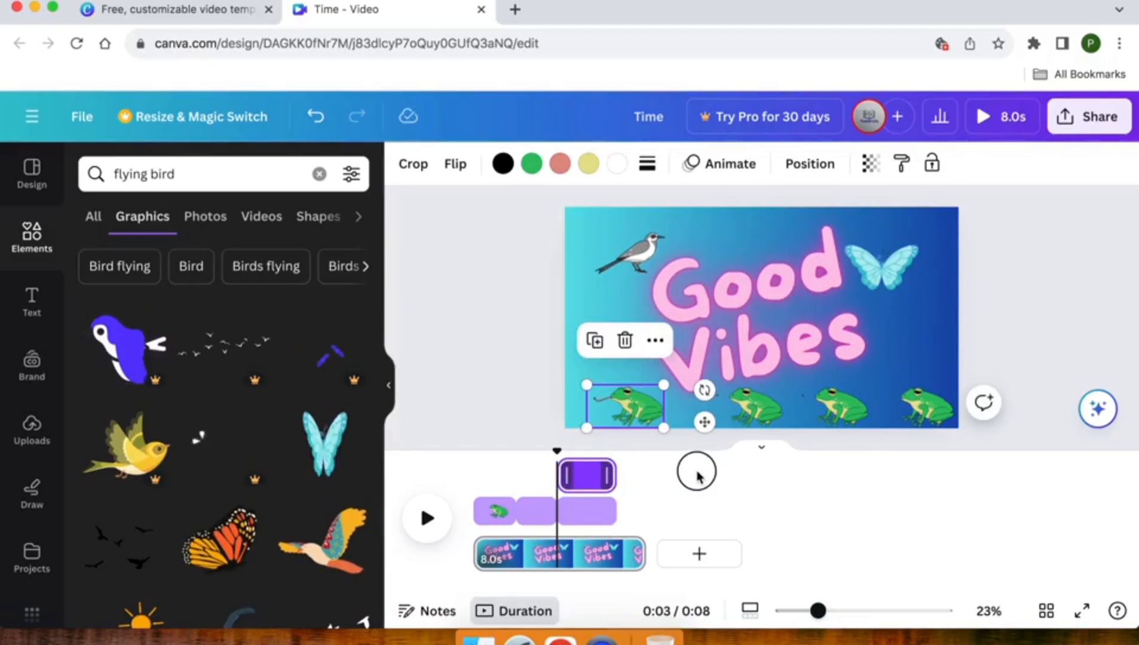
{"action": "left_click_drag", "start_coordinate": [607, 476], "coordinate": [697, 472]}
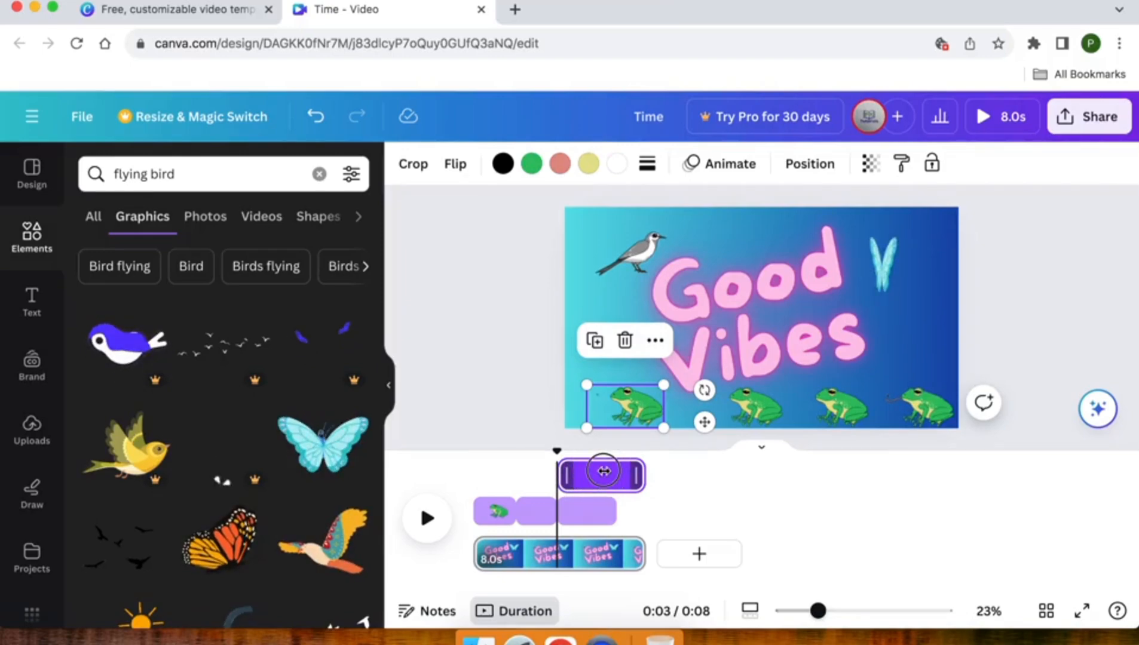
{"action": "left_click_drag", "start_coordinate": [604, 470], "coordinate": [604, 470]}
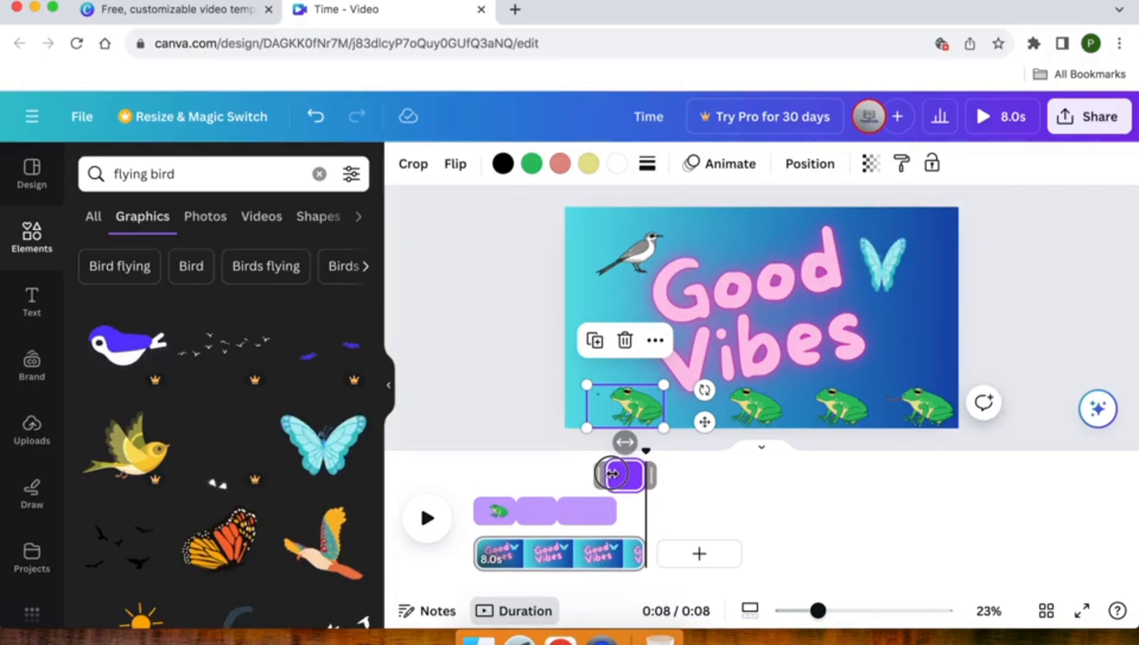
{"action": "left_click_drag", "start_coordinate": [614, 474], "coordinate": [616, 473]}
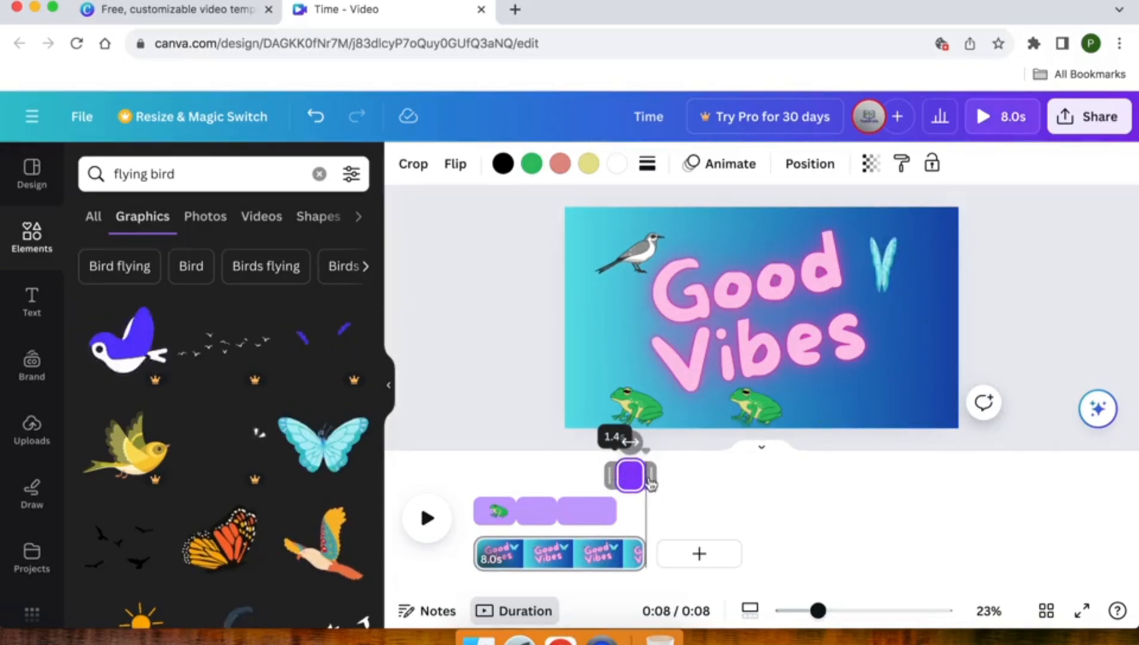
{"action": "left_click_drag", "start_coordinate": [651, 484], "coordinate": [690, 487]}
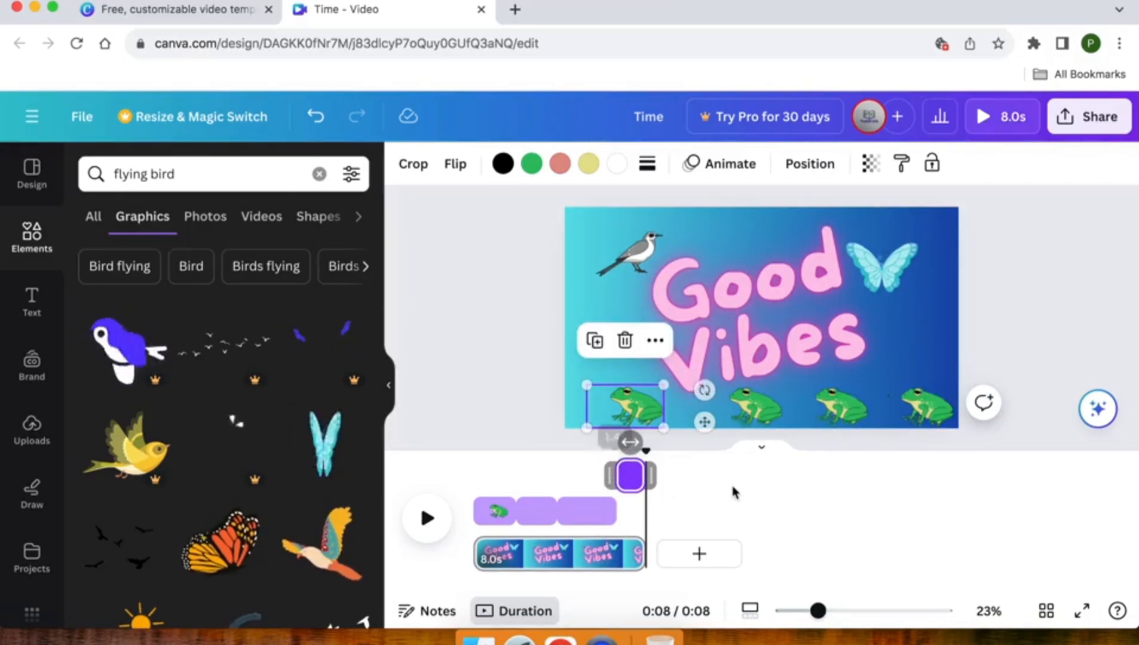
Play the page from the beginning to preview the timing of the four frogs.
{"action": "left_click", "coordinate": [515, 417]}
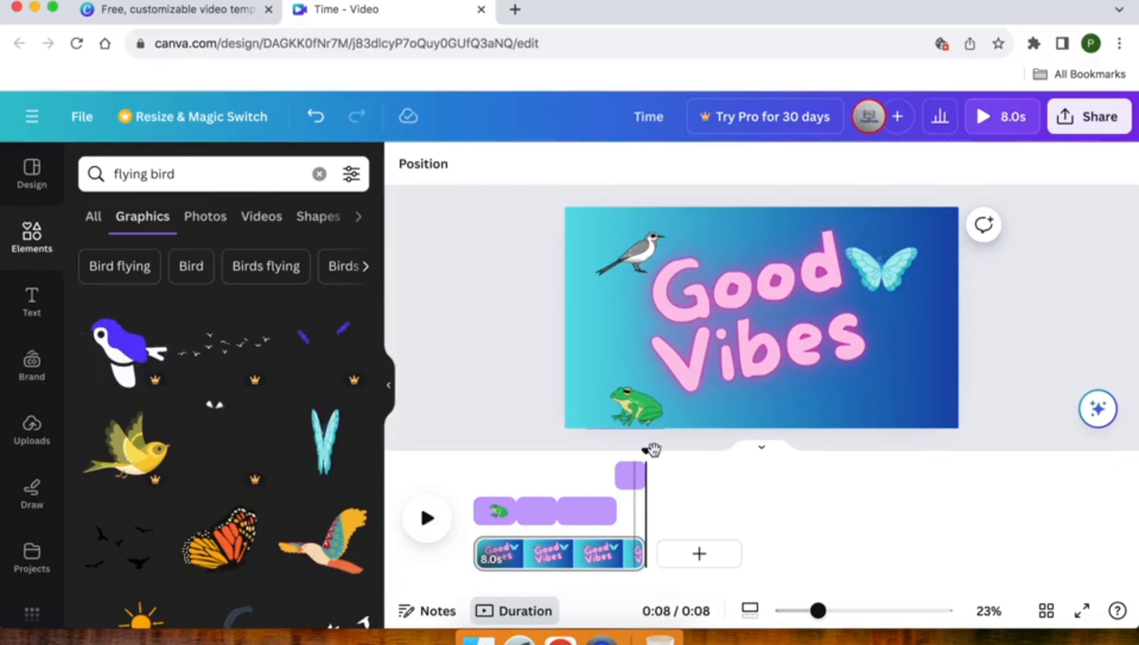
{"action": "left_click_drag", "start_coordinate": [649, 452], "coordinate": [448, 476]}
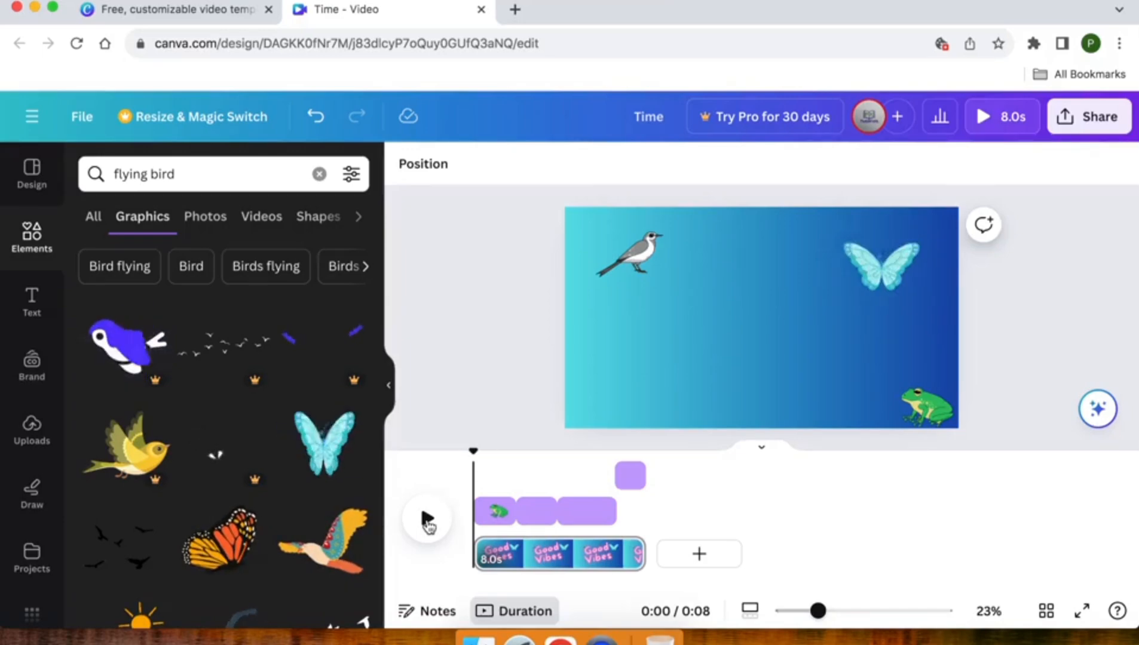
{"action": "left_click", "coordinate": [427, 521]}
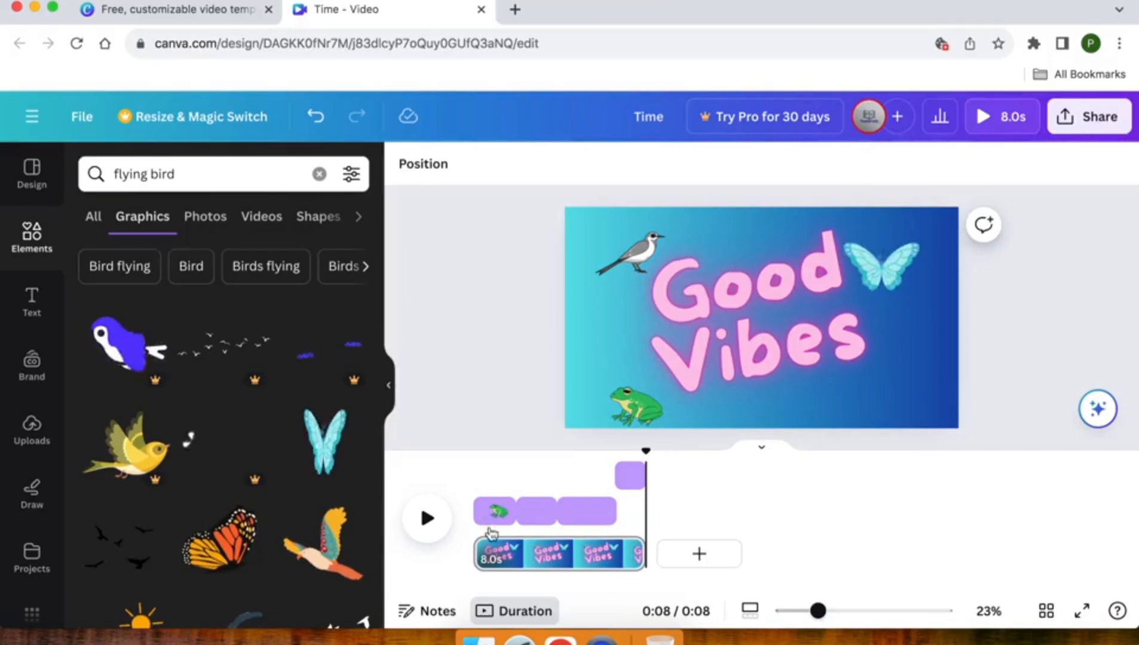
Add a second page after the "Good Vibes" page and extend its duration to 5.1 seconds.
{"action": "left_click", "coordinate": [696, 555]}
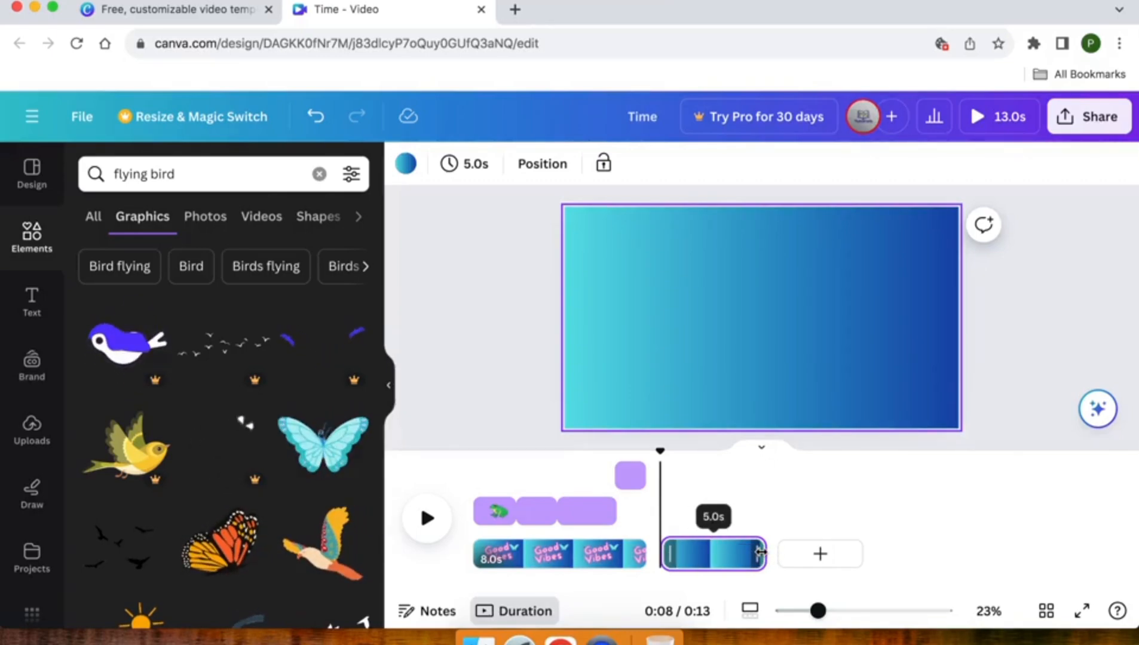
{"action": "mouse_move", "coordinate": [760, 552]}
{"action": "left_mouse_down"}
{"action": "mouse_move", "coordinate": [796, 551]}
{"action": "mouse_move", "coordinate": [763, 552]}
{"action": "left_mouse_up"}
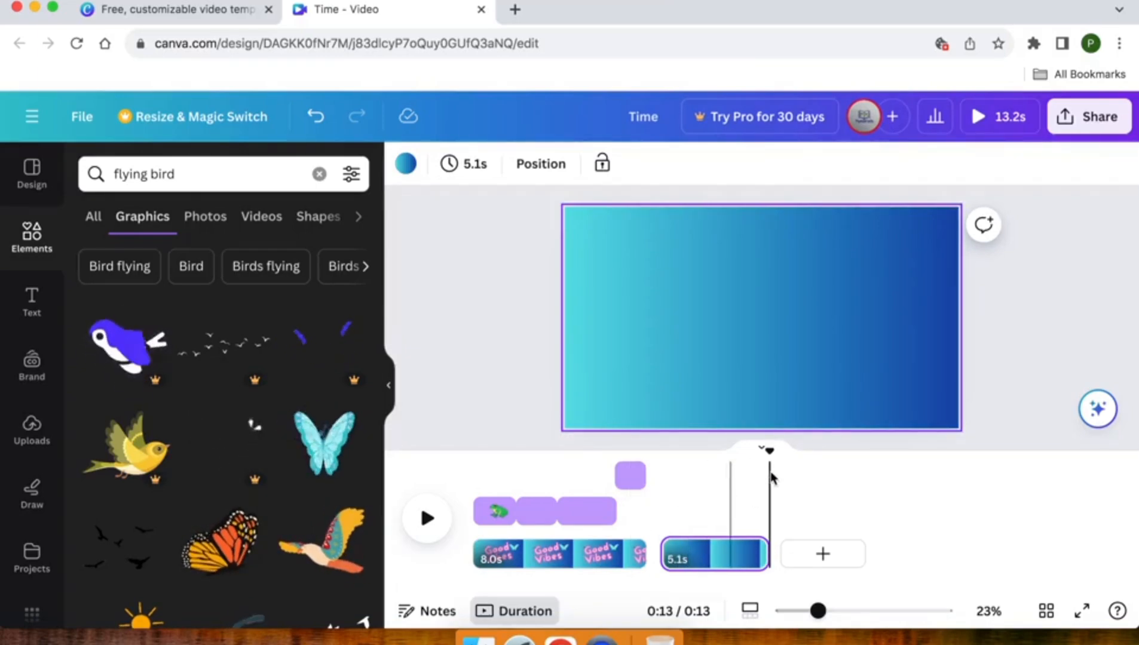
{"action": "left_click_drag", "start_coordinate": [768, 452], "coordinate": [681, 457]}
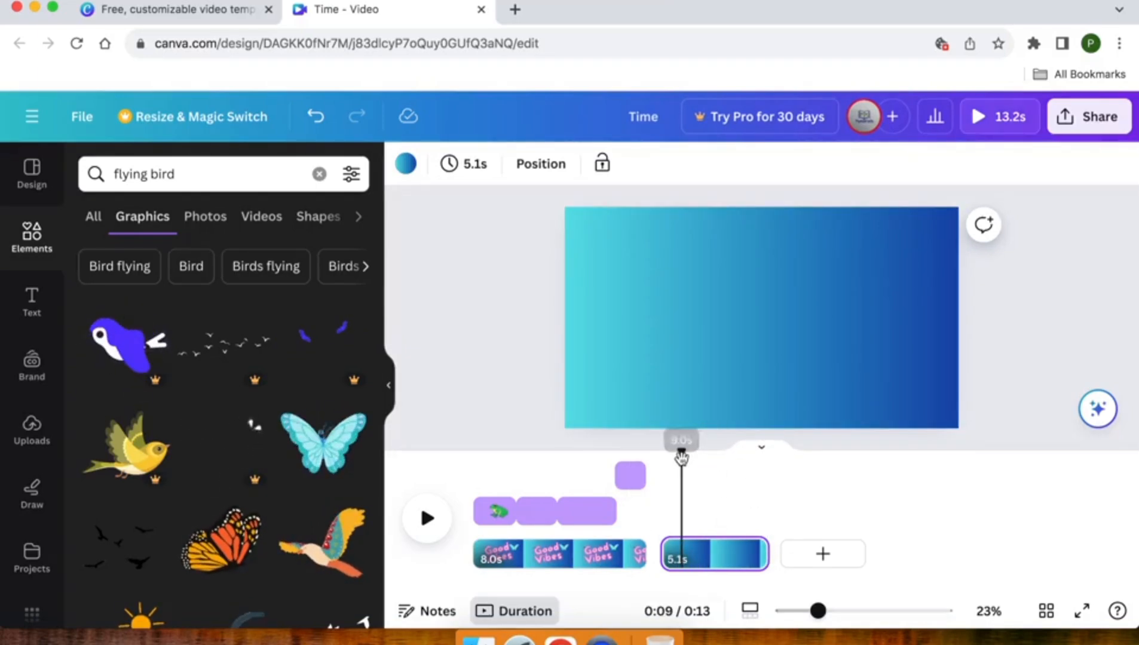
{"action": "left_click", "coordinate": [616, 287]}
{"action": "scroll", "coordinate": [615, 287], "scroll_direction": "up", "scroll_amount": 2}
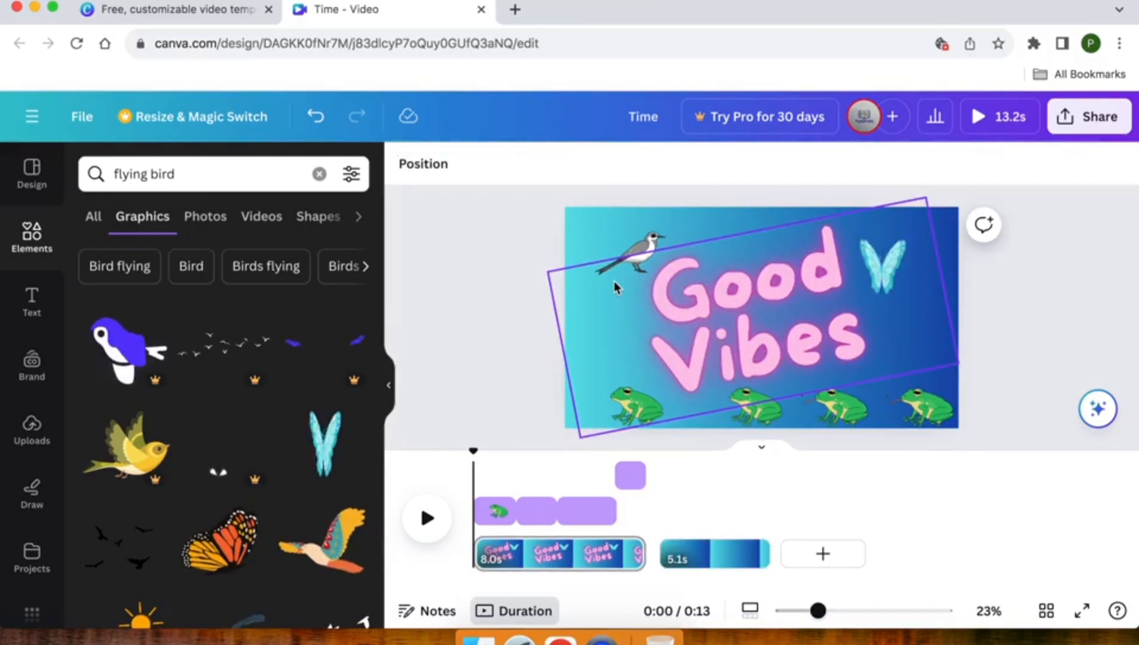
Browse the background colours, background images, uploads and local image files available for the second page.
{"action": "left_click", "coordinate": [710, 560]}
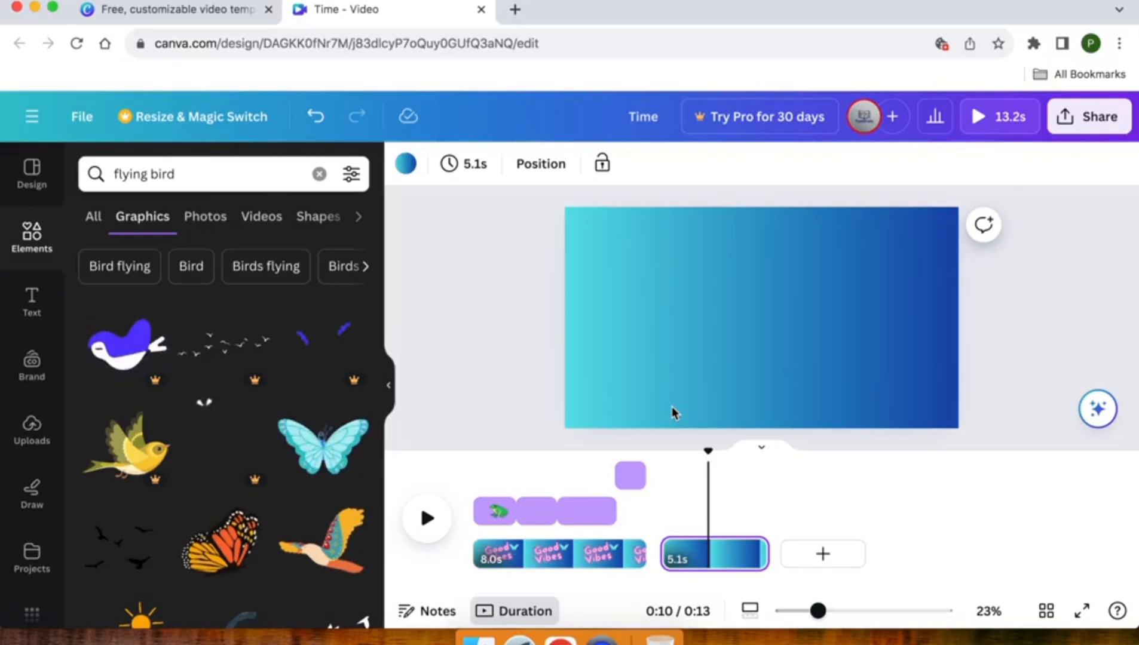
{"action": "left_click", "coordinate": [681, 355]}
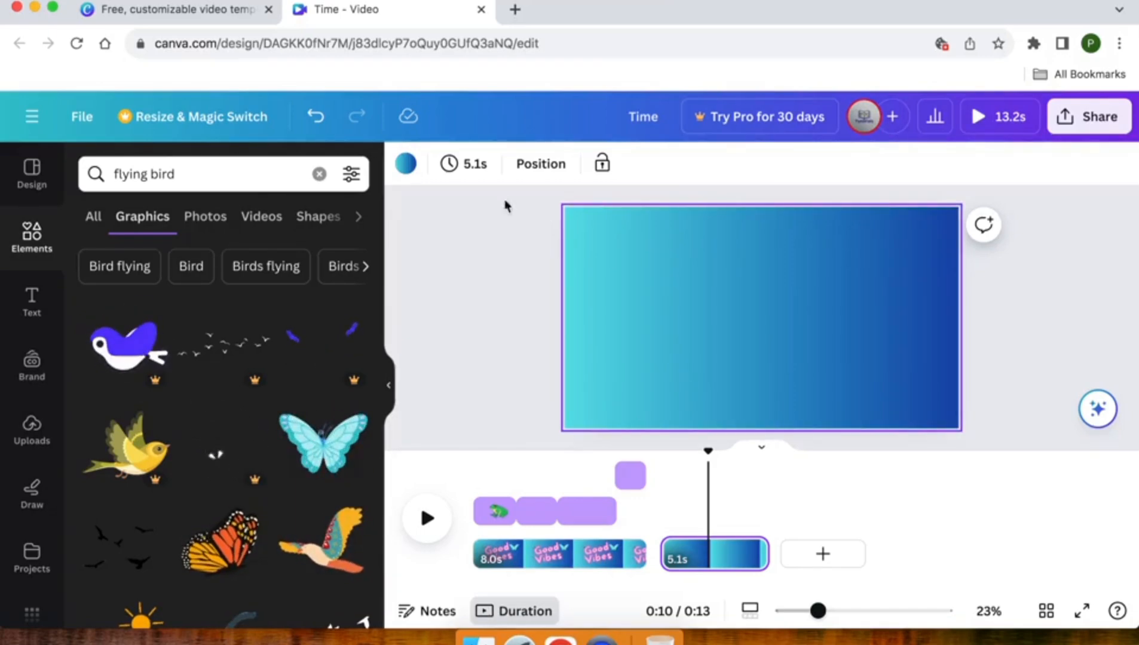
{"action": "left_click", "coordinate": [406, 164]}
{"action": "scroll", "coordinate": [33, 490], "scroll_direction": "down", "scroll_amount": 5}
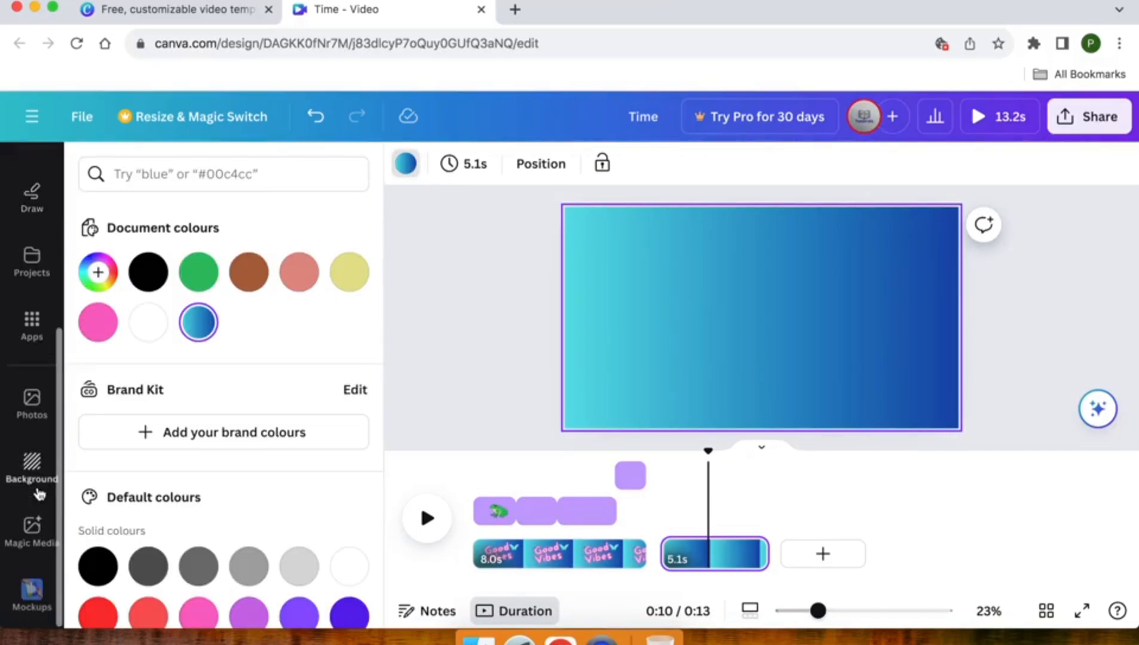
{"action": "left_click", "coordinate": [31, 466]}
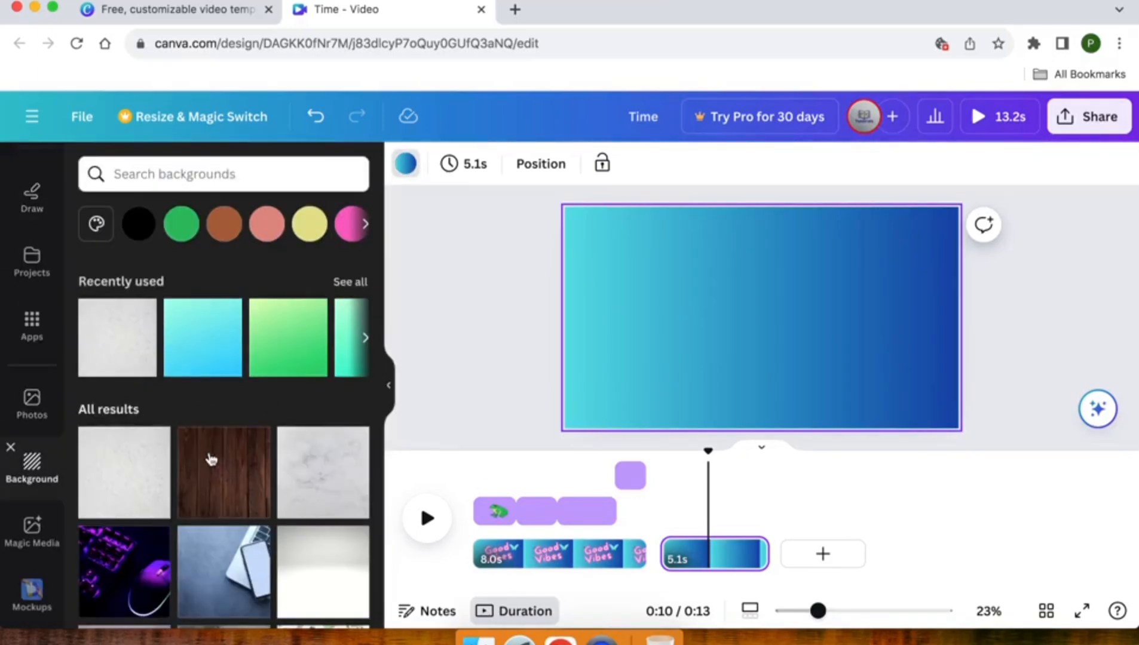
{"action": "scroll", "coordinate": [183, 467], "scroll_direction": "down", "scroll_amount": 10}
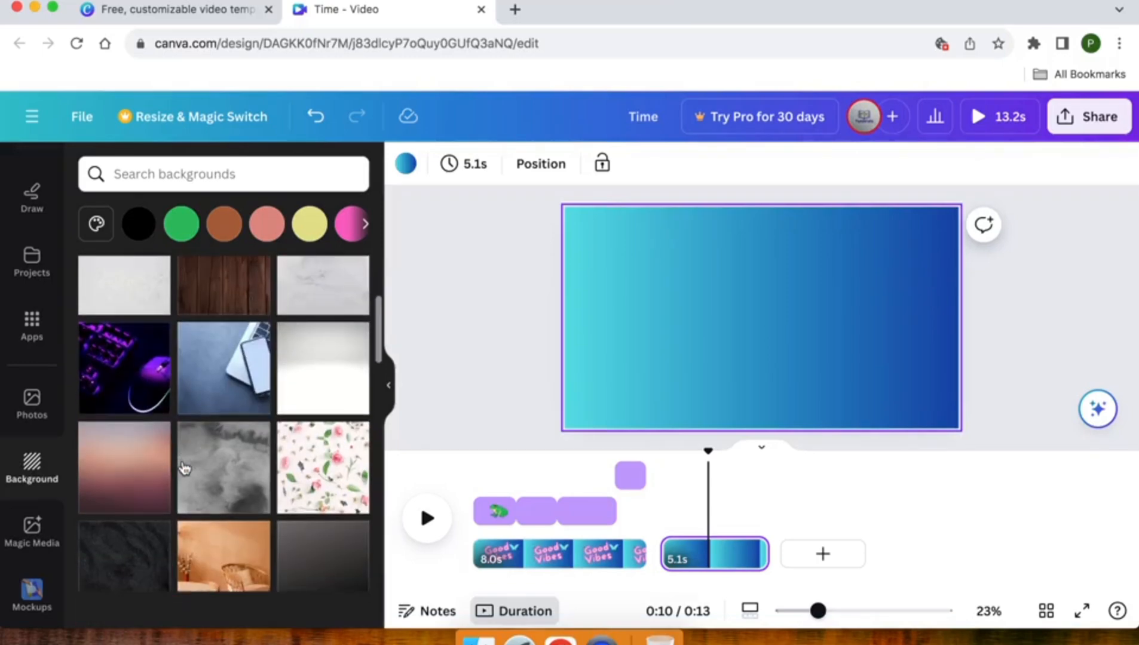
{"action": "left_click", "coordinate": [534, 311]}
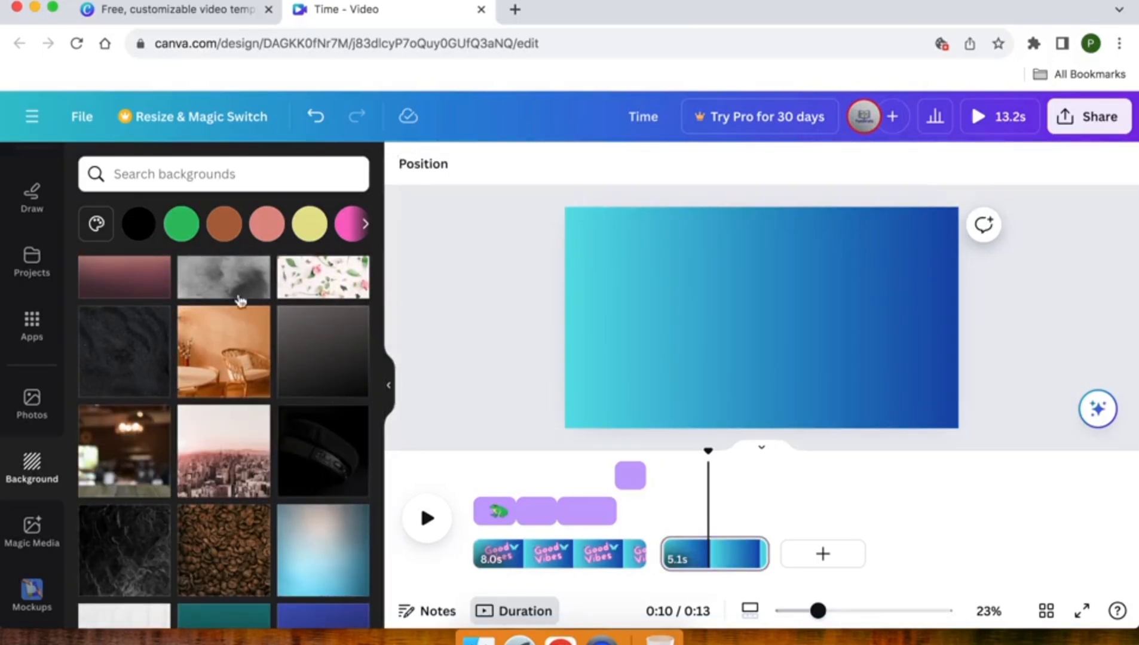
{"action": "scroll", "coordinate": [18, 380], "scroll_direction": "up", "scroll_amount": 3}
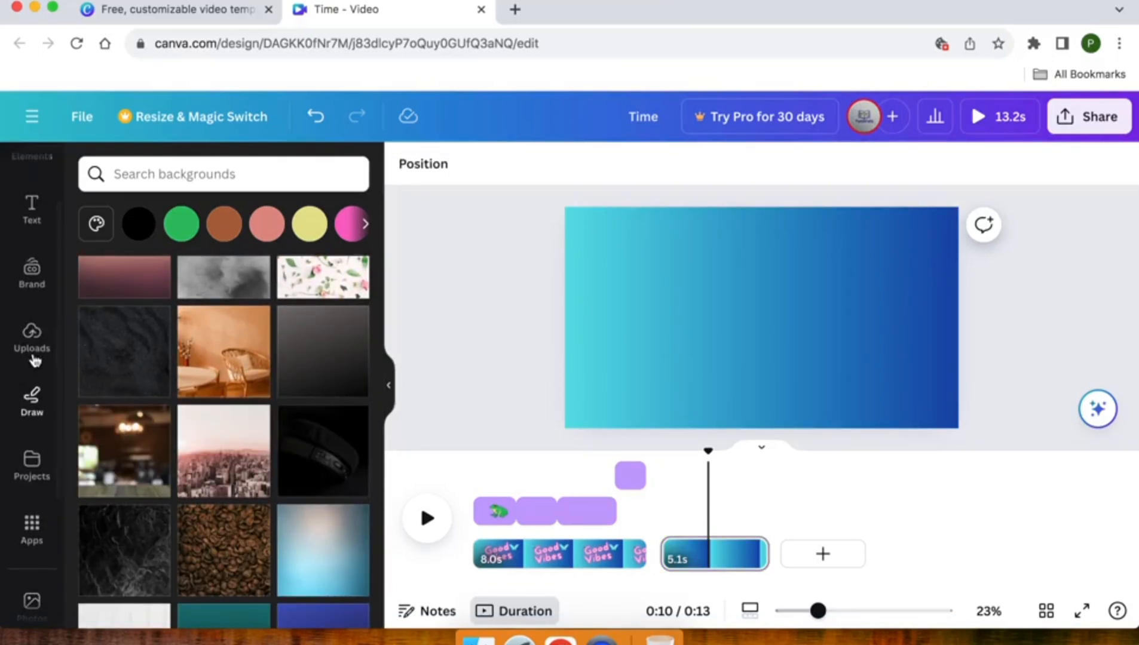
{"action": "left_click", "coordinate": [24, 344]}
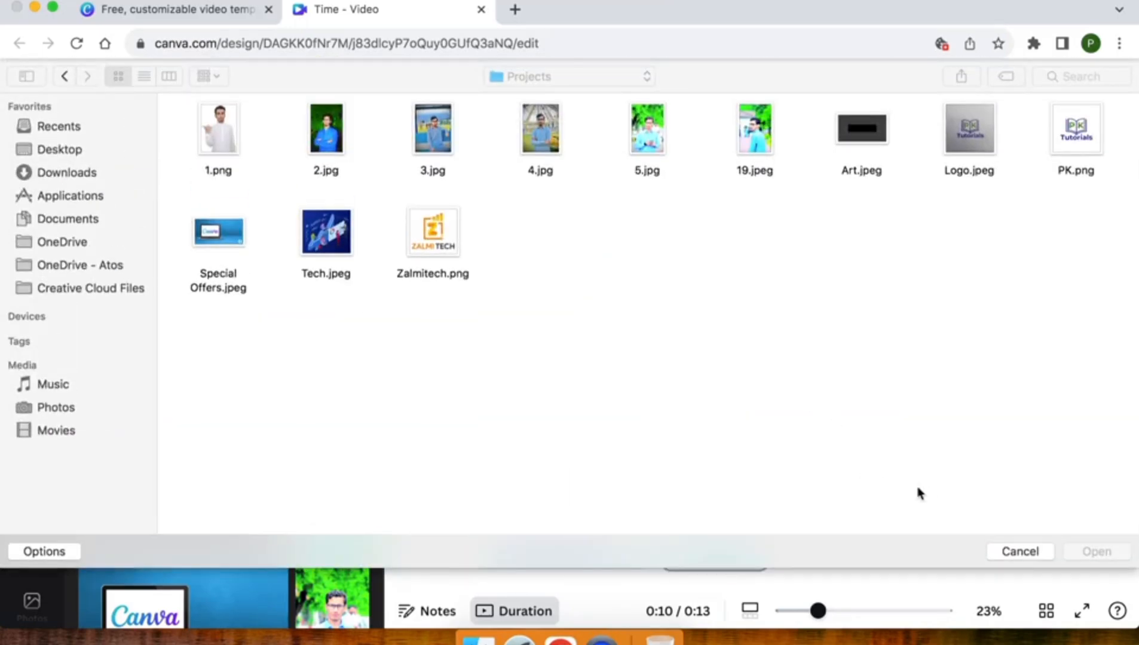
{"action": "left_click", "coordinate": [1019, 546]}
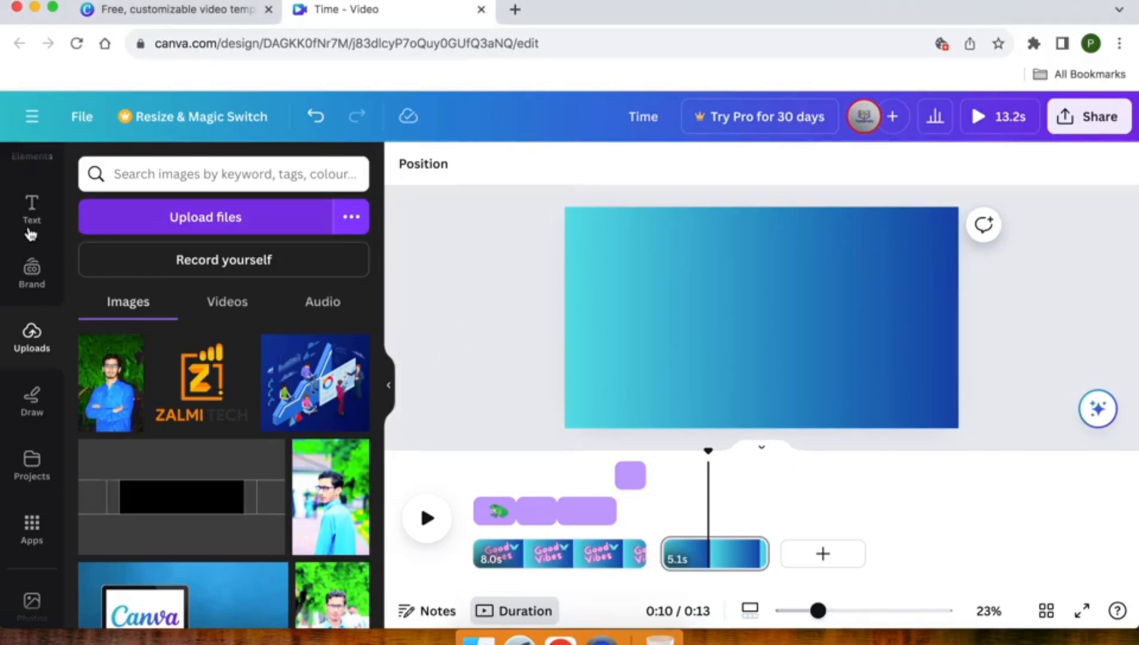
Add the "instant CLASSIC" font combination to the second page.
{"action": "scroll", "coordinate": [31, 248], "scroll_direction": "up", "scroll_amount": 2}
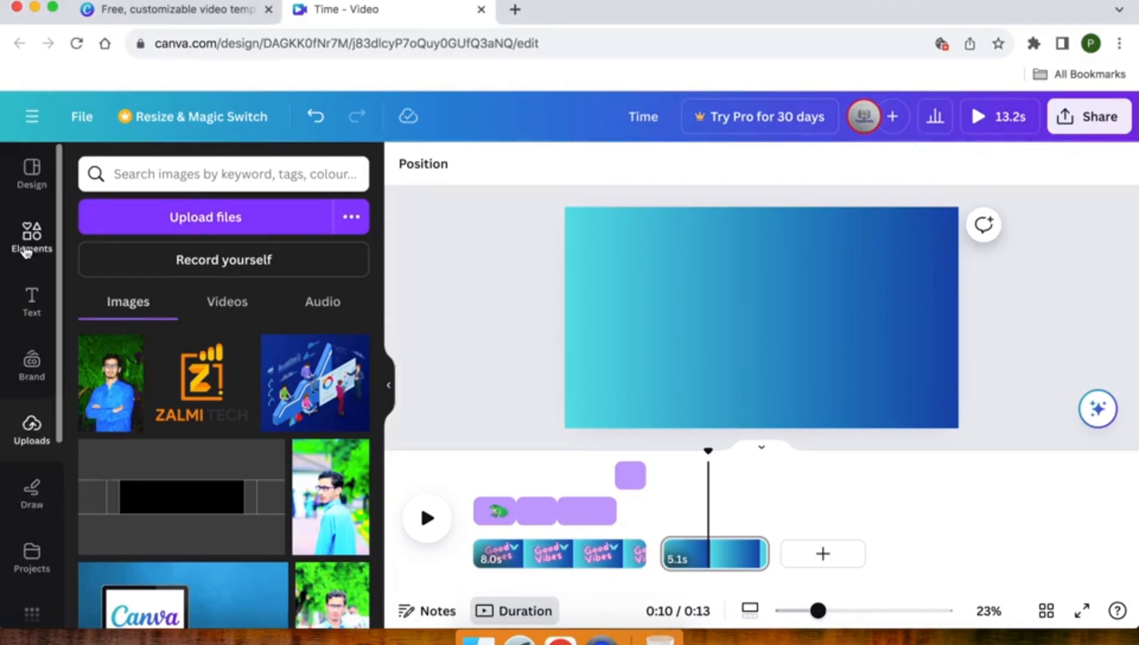
{"action": "left_click", "coordinate": [31, 299]}
{"action": "scroll", "coordinate": [157, 395], "scroll_direction": "down", "scroll_amount": 4}
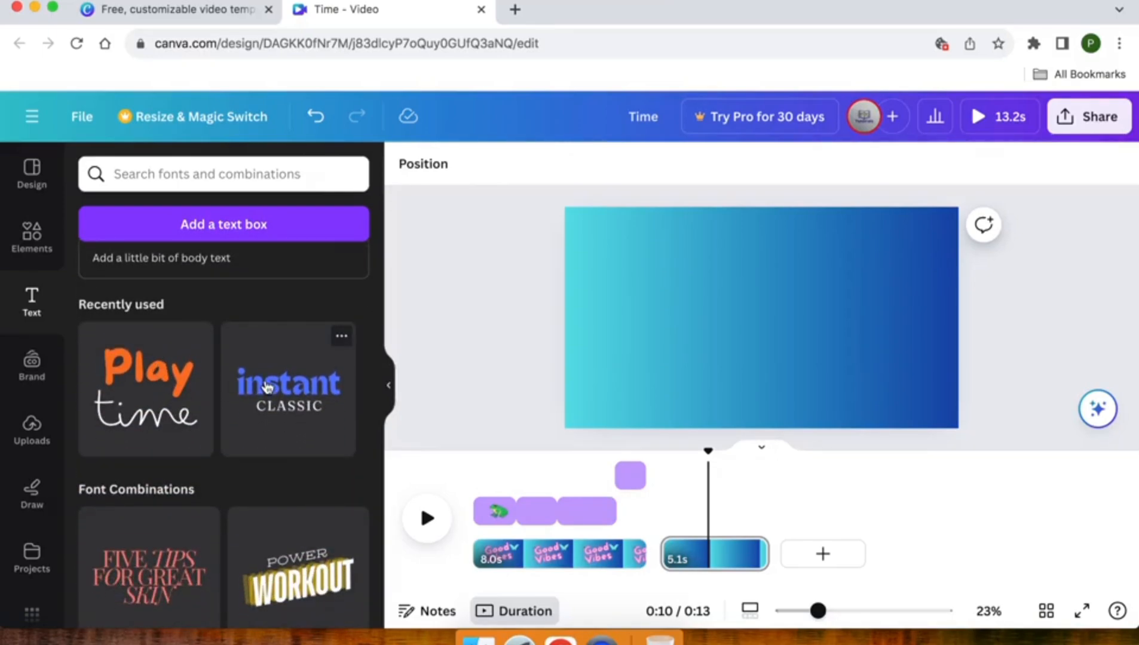
{"action": "left_click", "coordinate": [267, 387]}
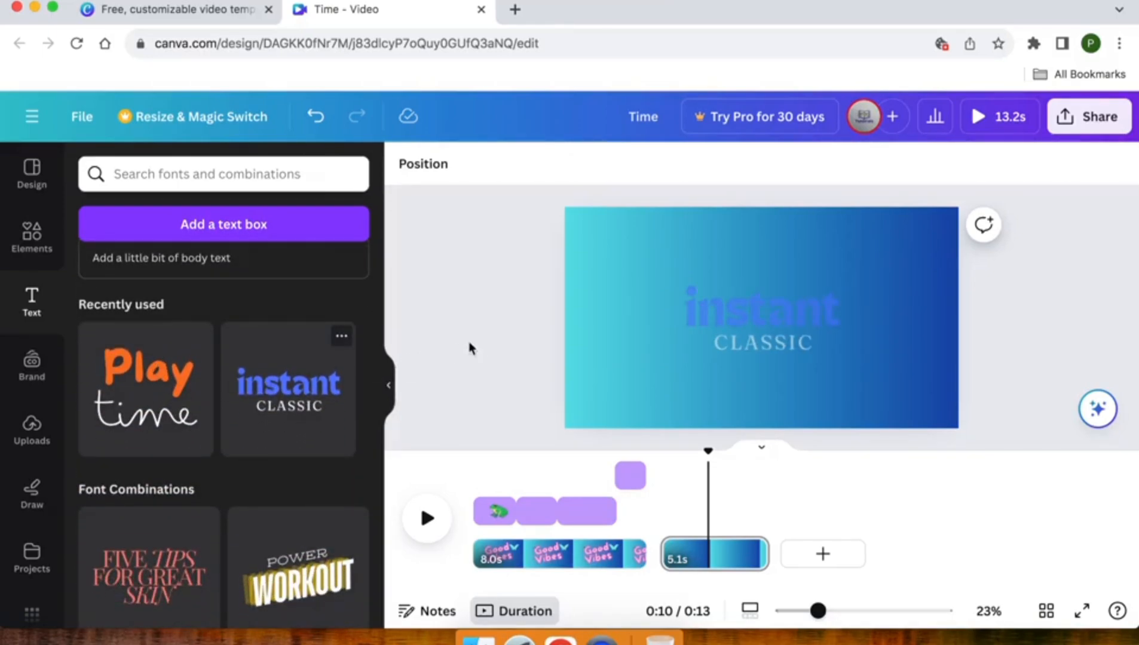
Replace the word "instant" in the font combination with "Free Delivery", split over two lines.
{"action": "left_click", "coordinate": [728, 315]}
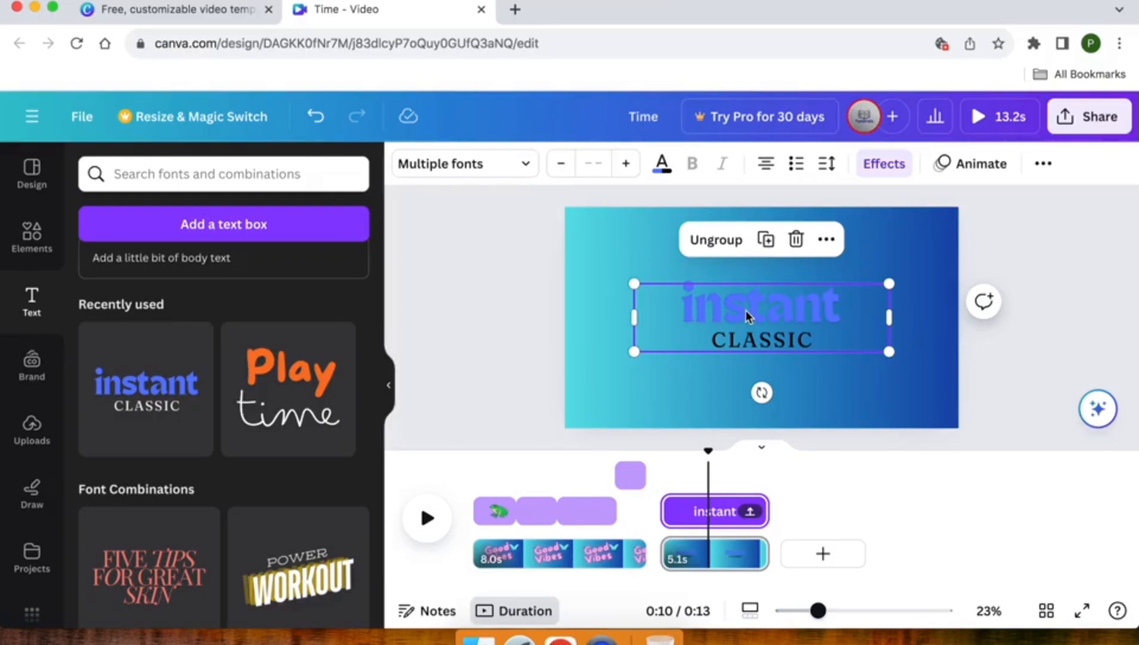
{"action": "double_click", "coordinate": [744, 311]}
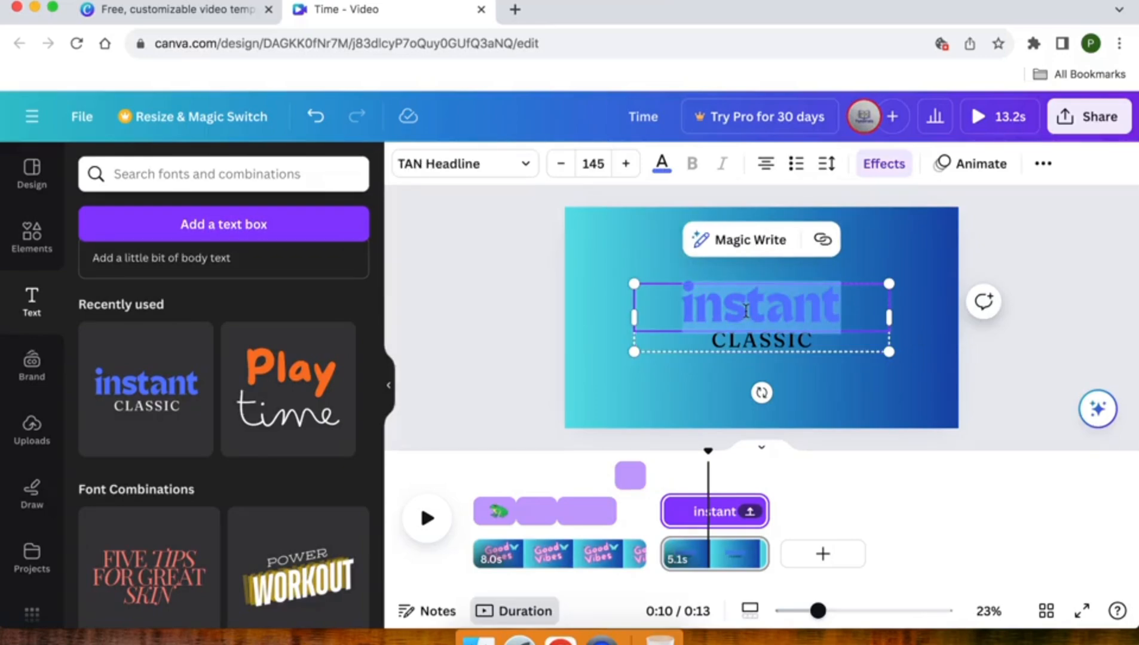
{"action": "type", "text": "Free"}
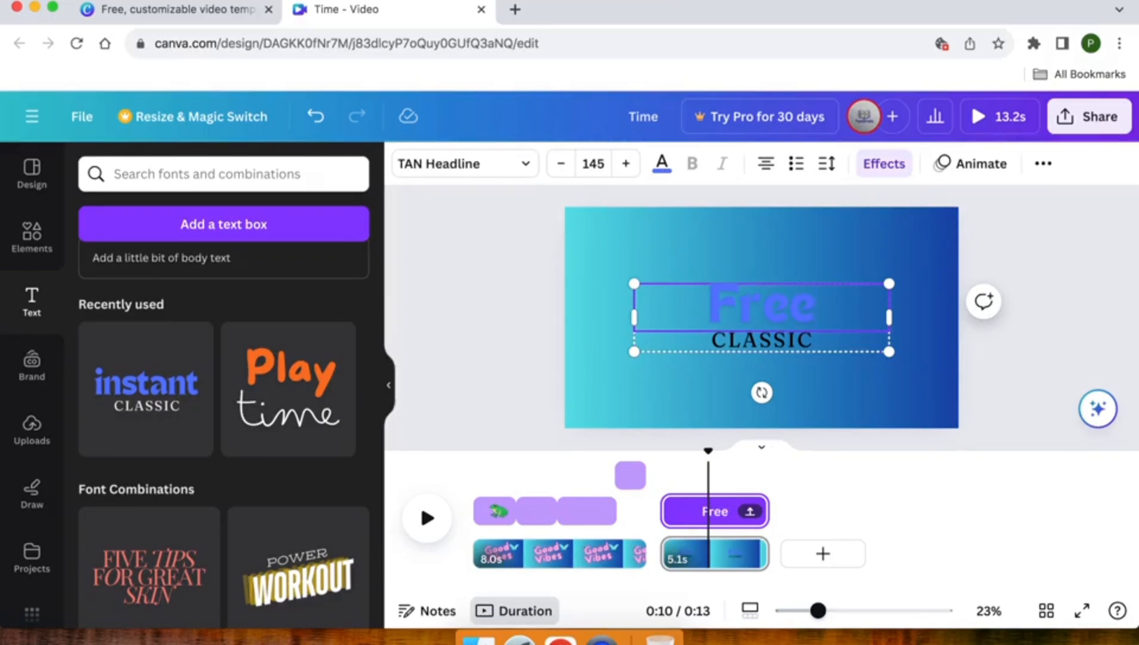
{"action": "key", "text": "Return"}
{"action": "type", "text": "D"}
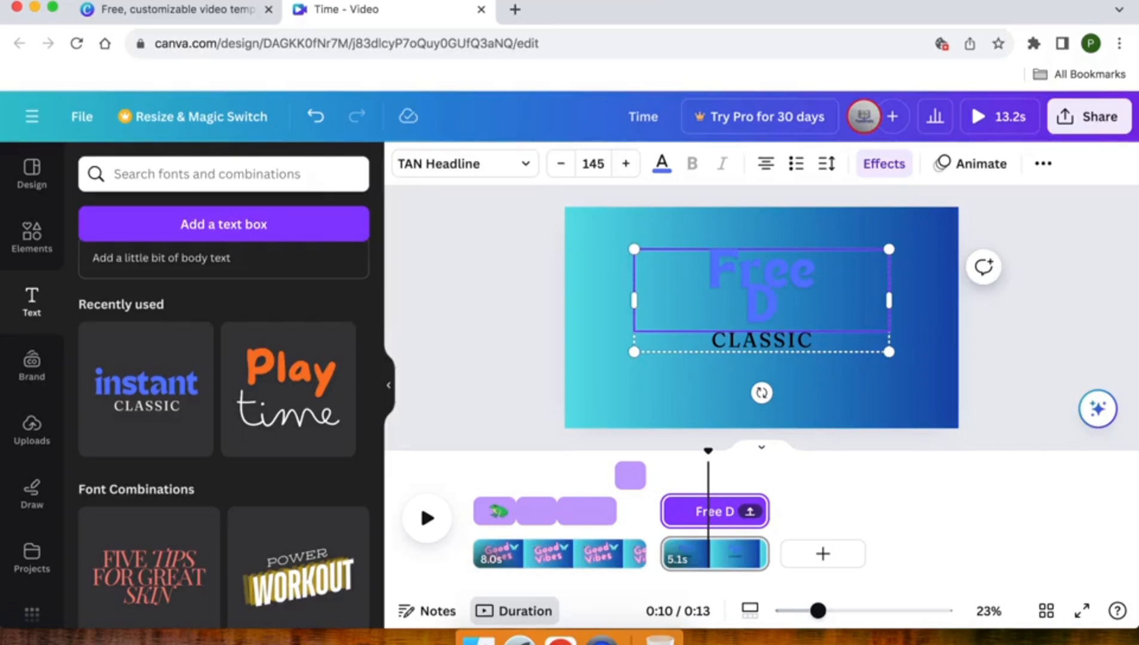
{"action": "type", "text": "elivery"}
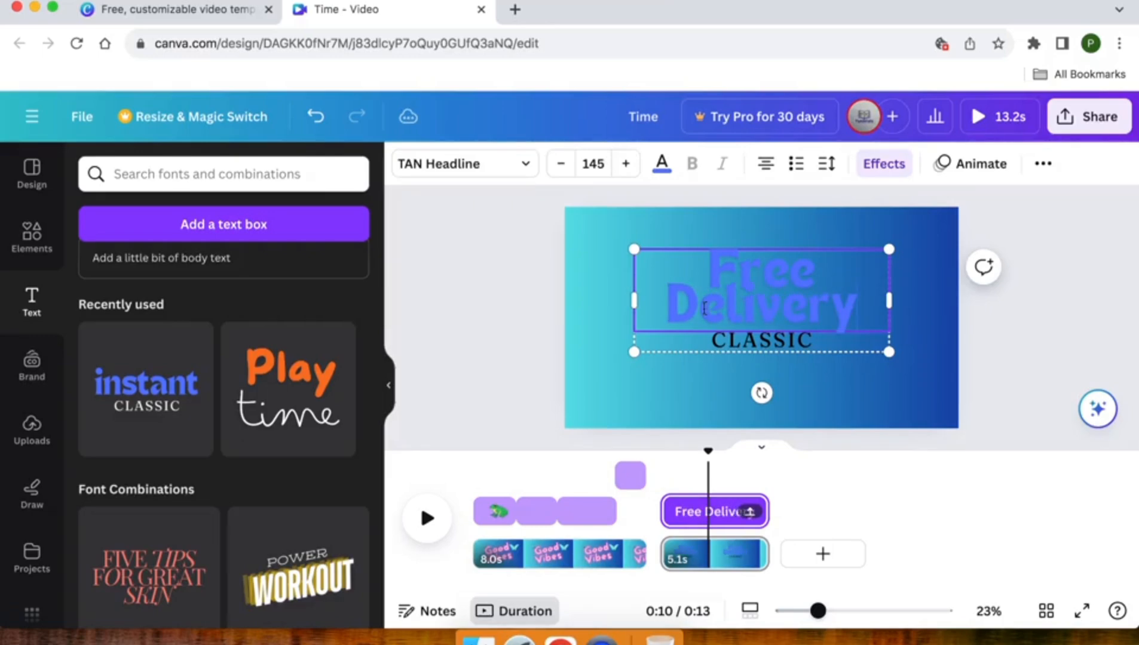
{"action": "left_click", "coordinate": [539, 317]}
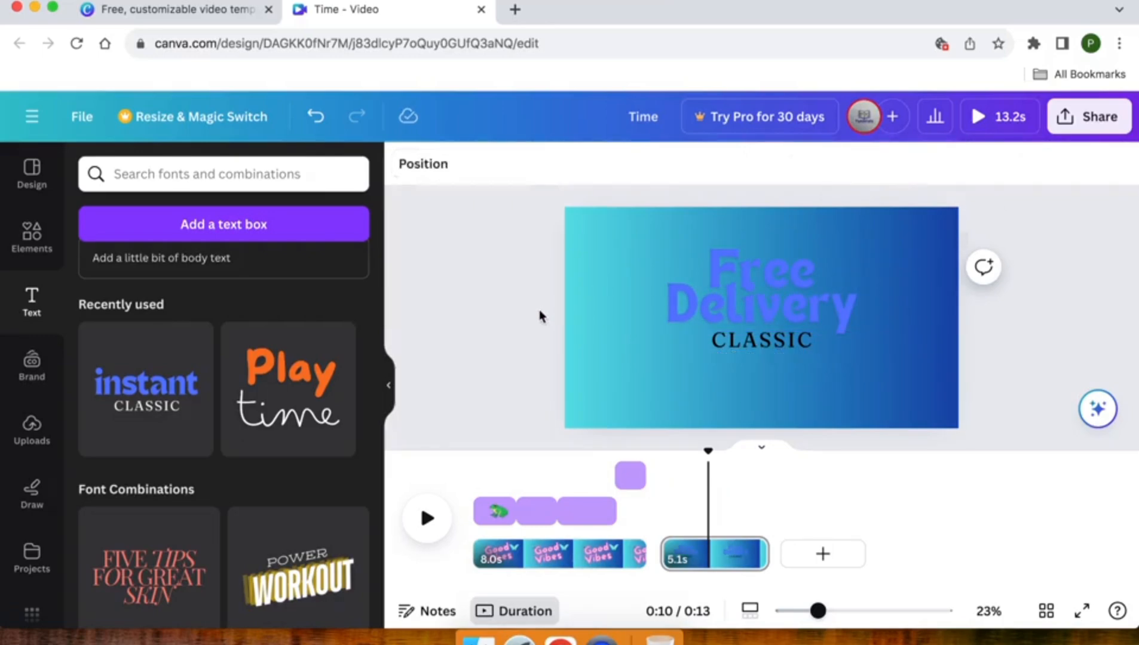
Delete the "CLASSIC" subtitle and move the "Free Delivery" text down to the middle of the page.
{"action": "double_click", "coordinate": [739, 344]}
{"action": "left_click", "coordinate": [547, 363]}
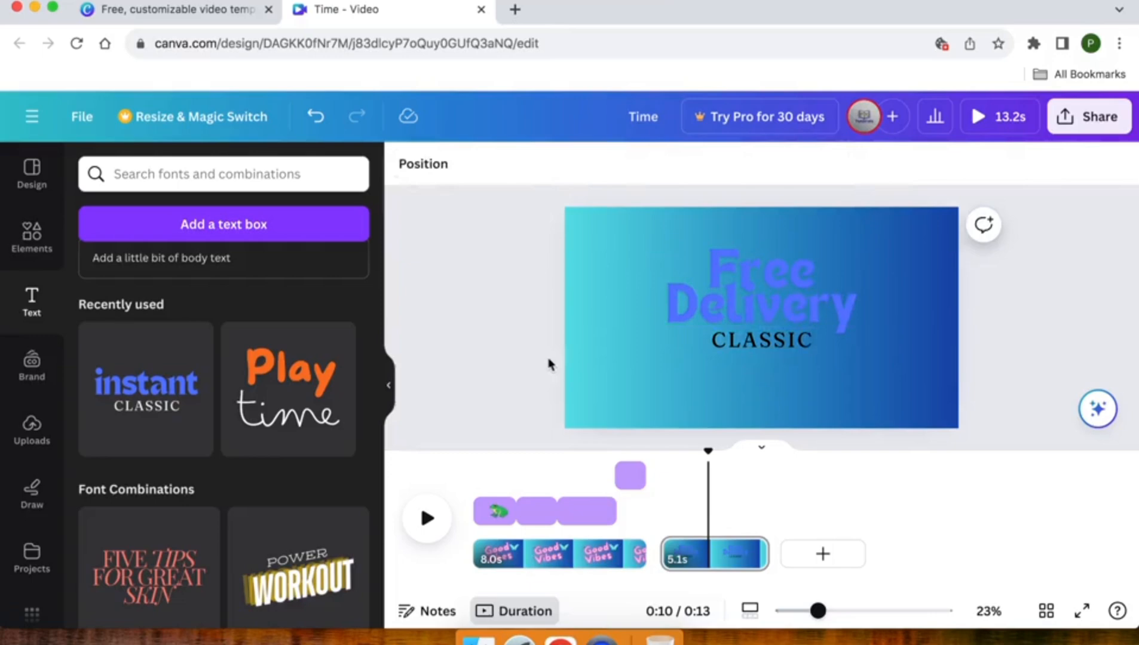
{"action": "left_click", "coordinate": [716, 342]}
{"action": "key", "text": "Delete"}
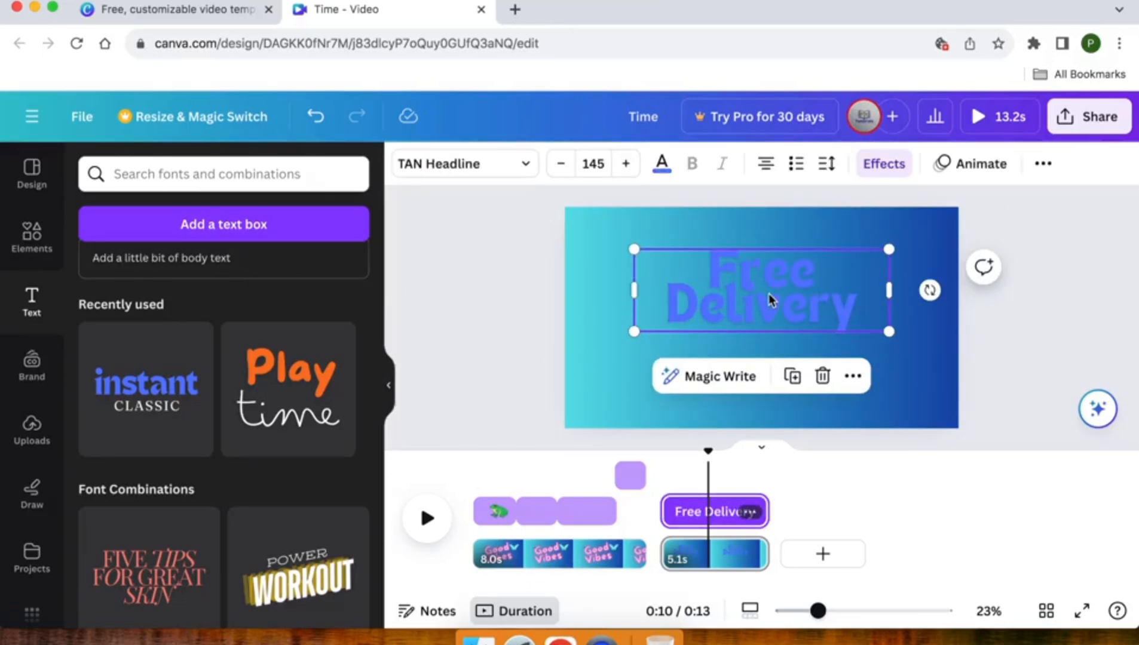
{"action": "left_click_drag", "start_coordinate": [769, 294], "coordinate": [772, 315]}
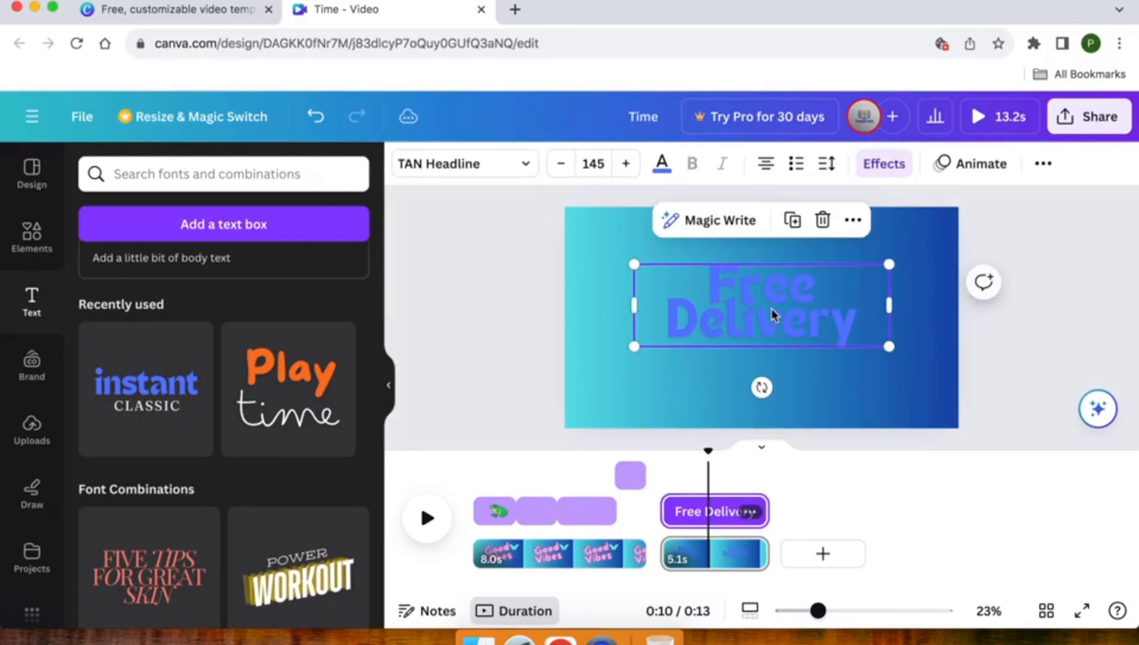
Try green, pink and pale yellow on the "Free Delivery" text and settle on the yellow from the default solid colours.
{"action": "left_click", "coordinate": [662, 164]}
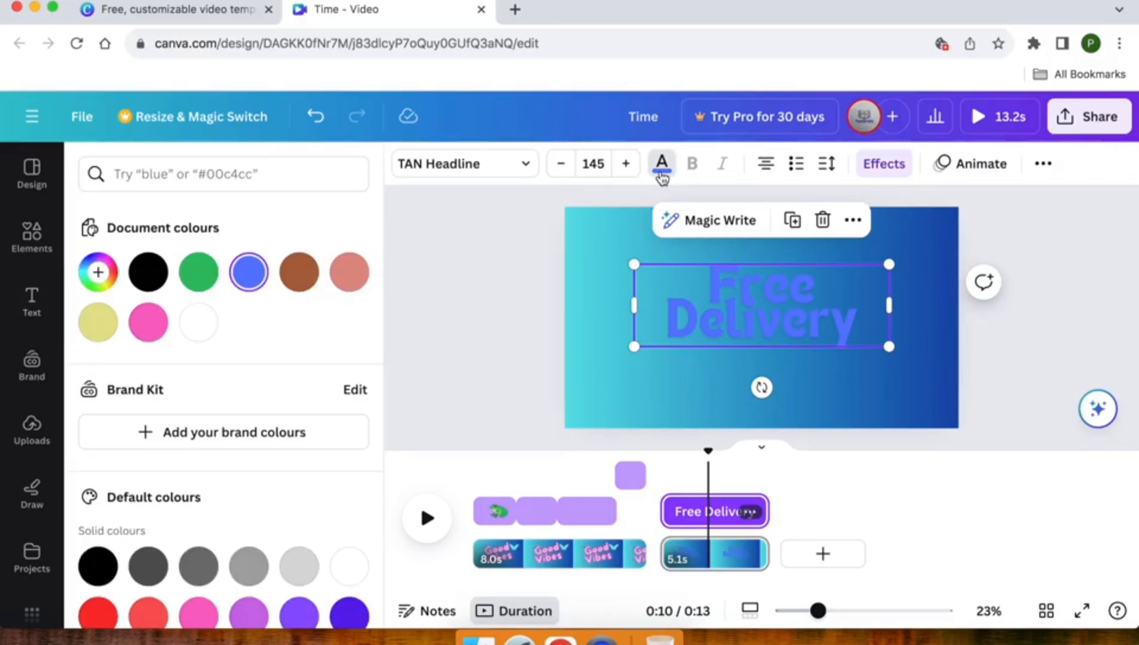
{"action": "left_click", "coordinate": [198, 274]}
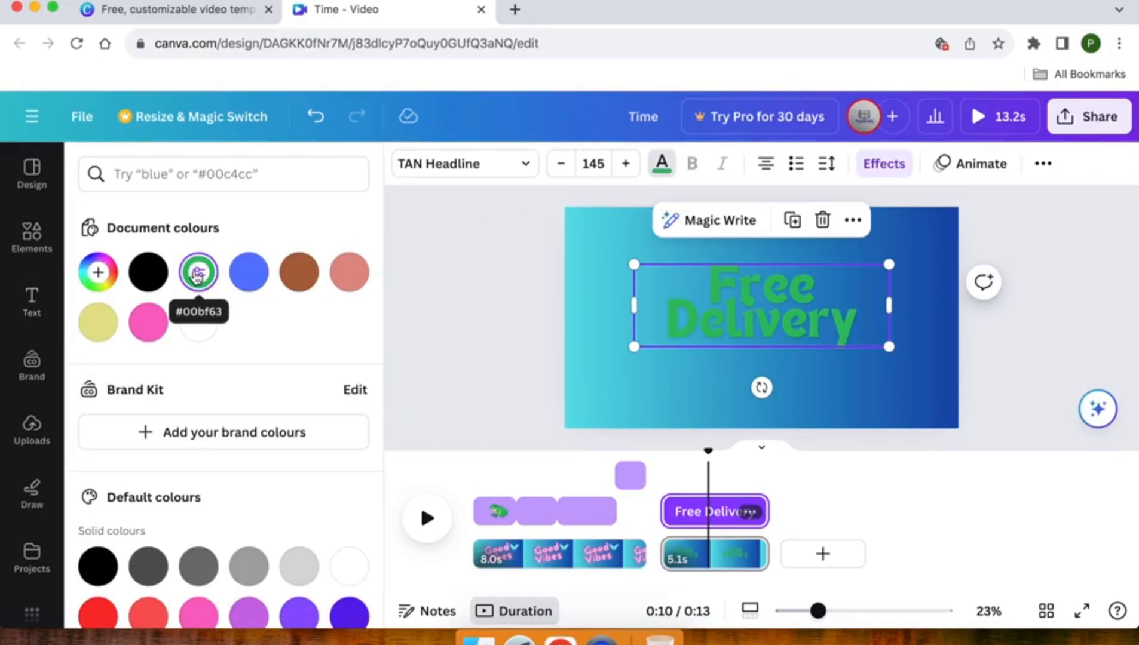
{"action": "left_click", "coordinate": [148, 323]}
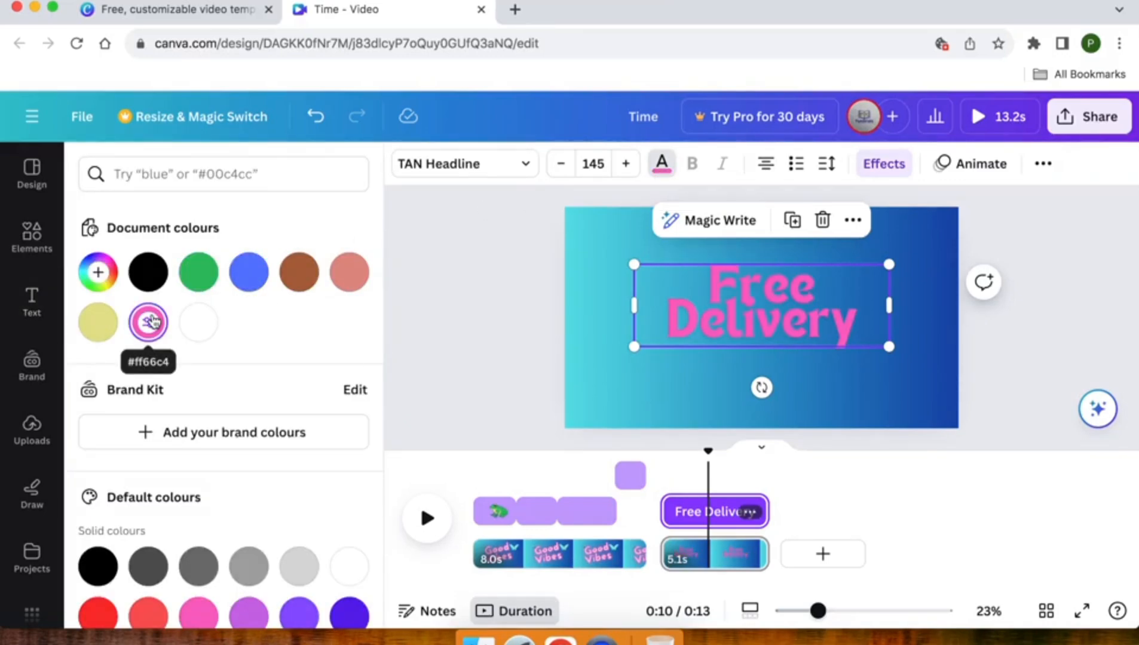
{"action": "left_click", "coordinate": [102, 326]}
{"action": "scroll", "coordinate": [103, 328], "scroll_direction": "down", "scroll_amount": 4}
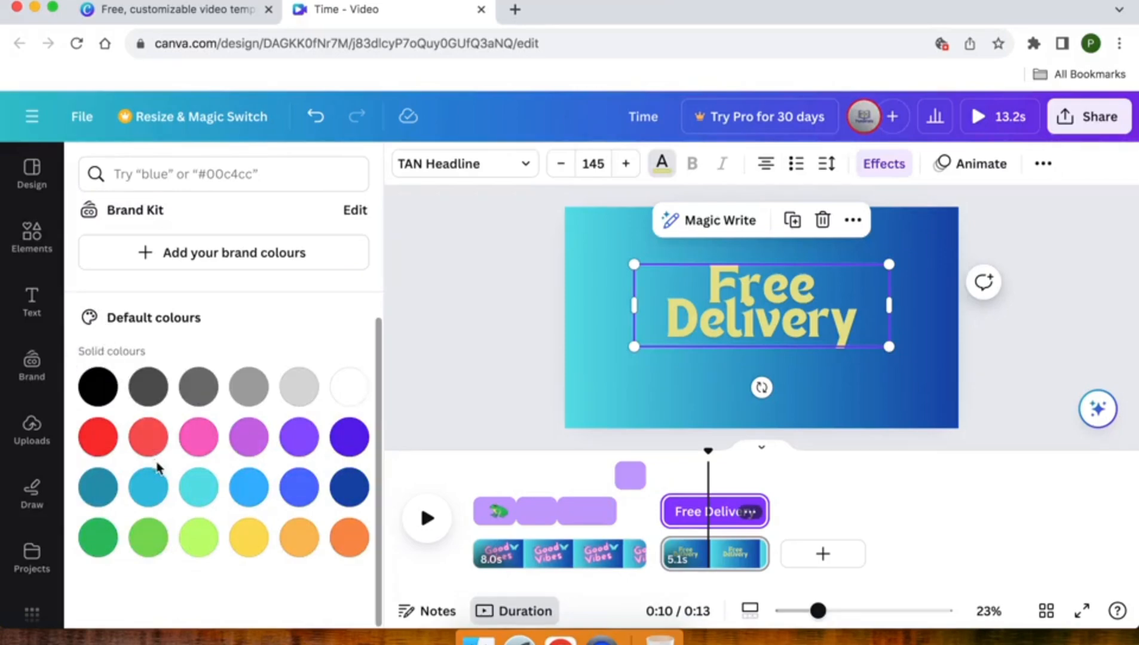
{"action": "left_click", "coordinate": [251, 541]}
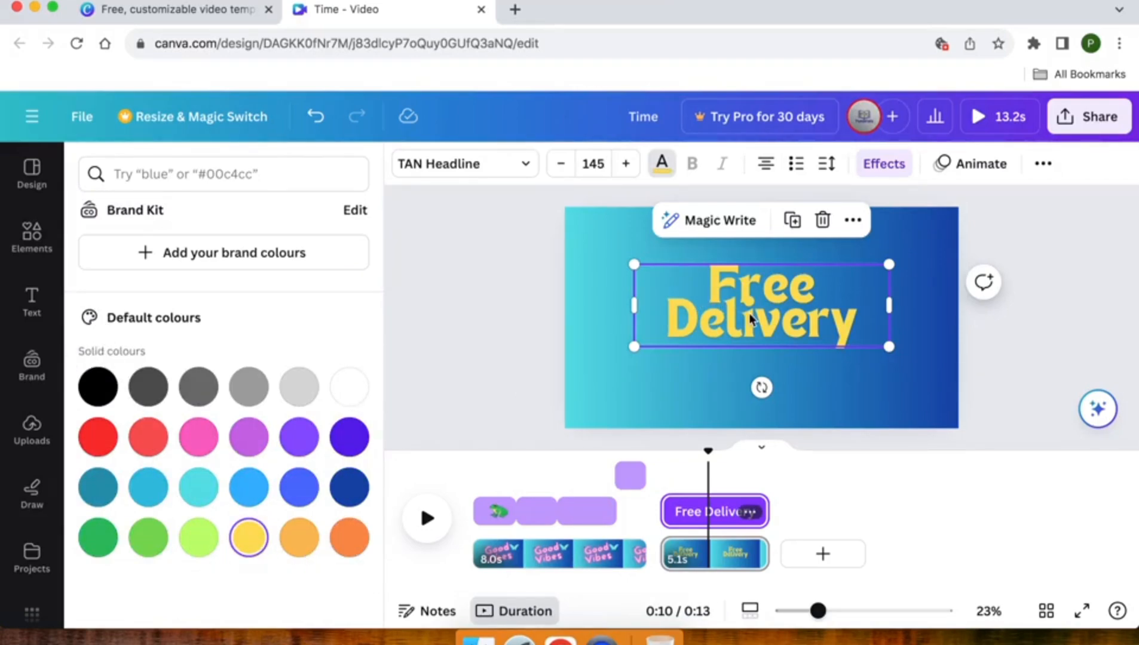
Set the line spacing of the "Free Delivery" text to 1.34 and move it back to the middle of the page.
{"action": "left_click", "coordinate": [831, 169]}
{"action": "left_click_drag", "start_coordinate": [876, 296], "coordinate": [905, 307]}
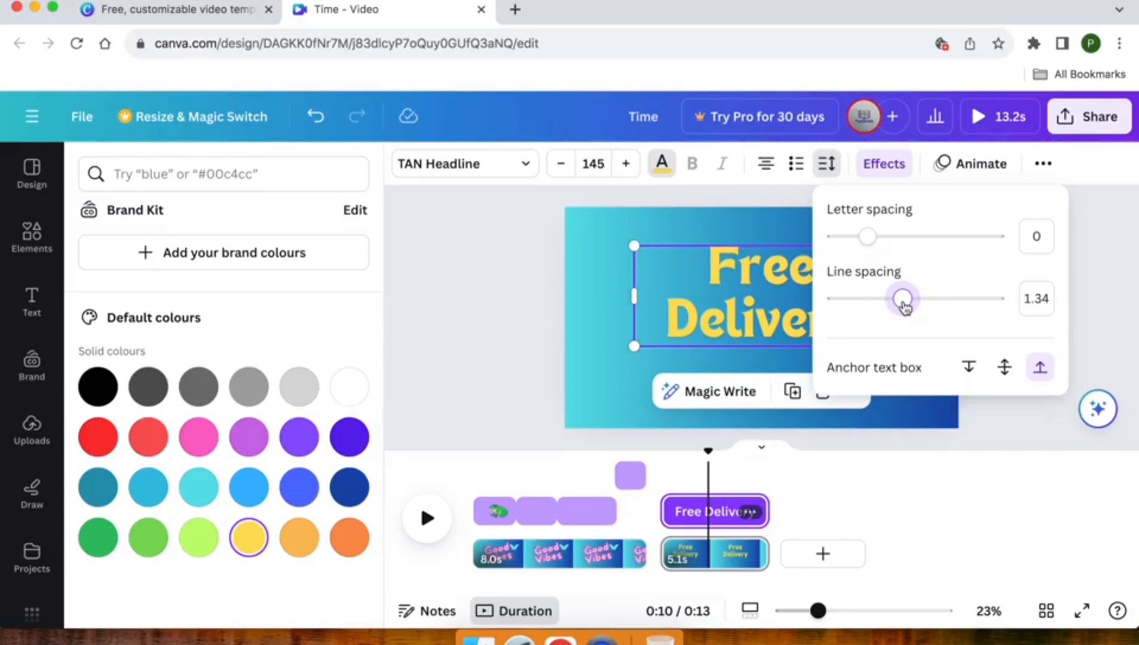
{"action": "left_click", "coordinate": [504, 253]}
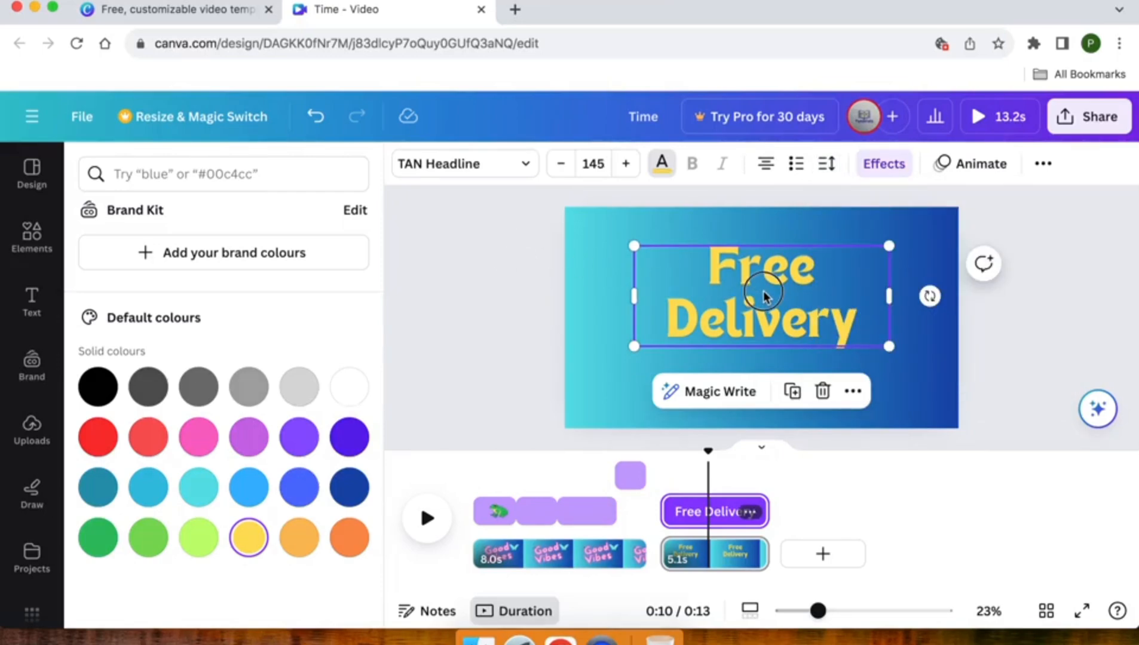
{"action": "left_click_drag", "start_coordinate": [764, 294], "coordinate": [764, 312]}
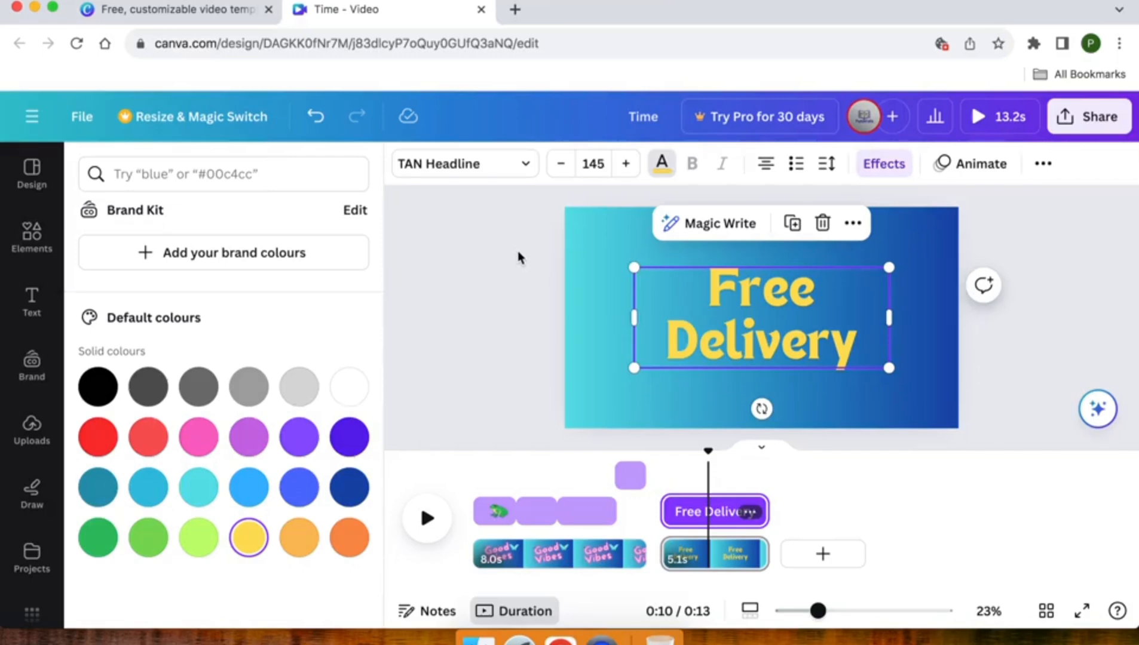
{"action": "key", "text": "Escape"}
{"action": "key", "text": "Escape"}
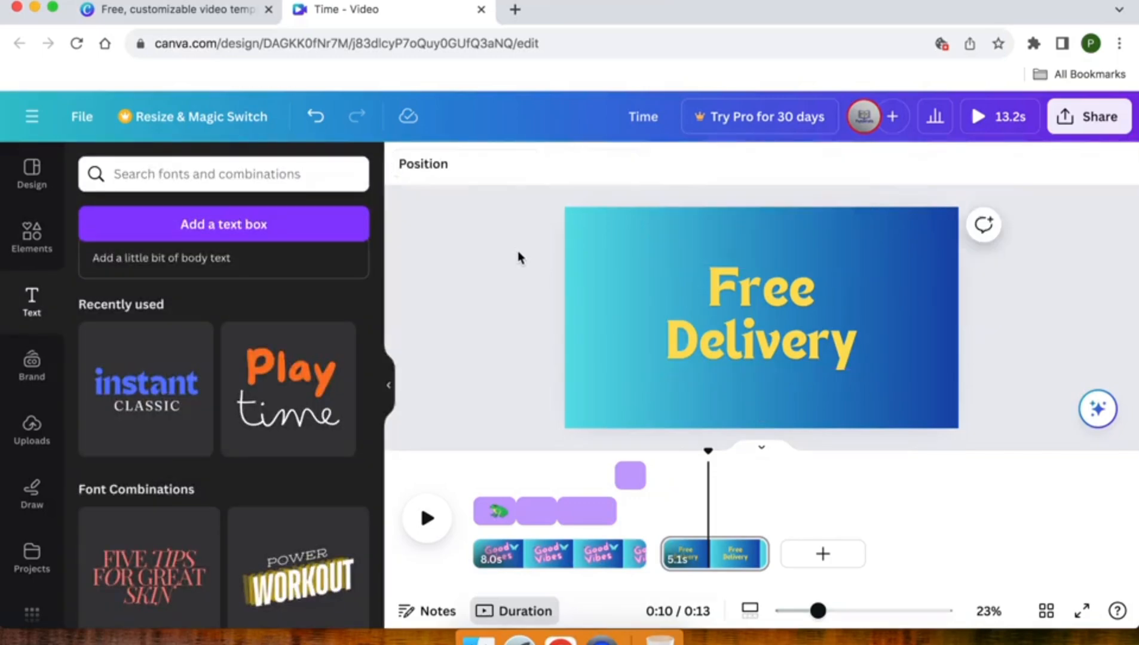
Search the graphics elements for "man bike" in place of the previous search.
{"action": "left_click", "coordinate": [27, 241]}
{"action": "double_click", "coordinate": [119, 171]}
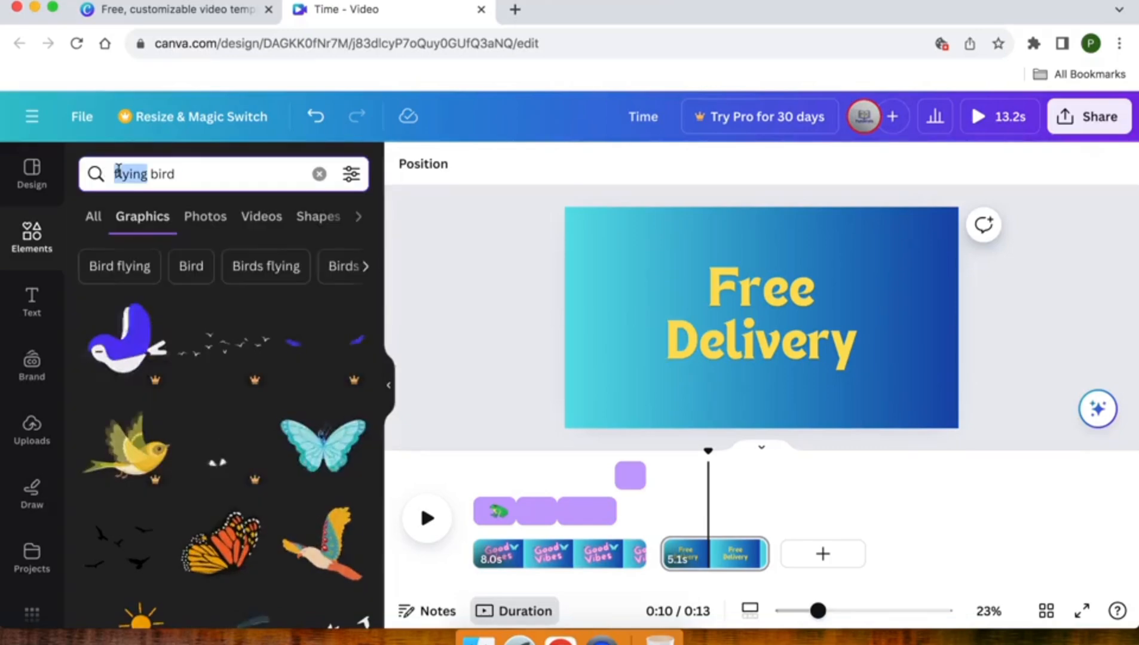
{"action": "triple_click", "coordinate": [118, 171]}
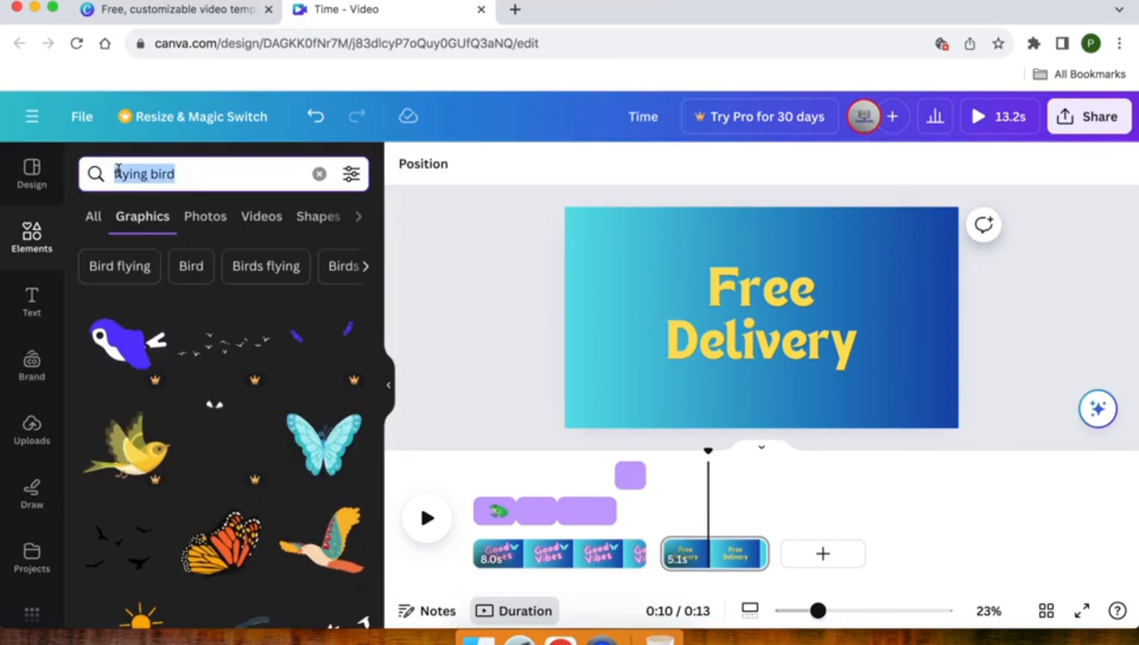
{"action": "type", "text": "man "}
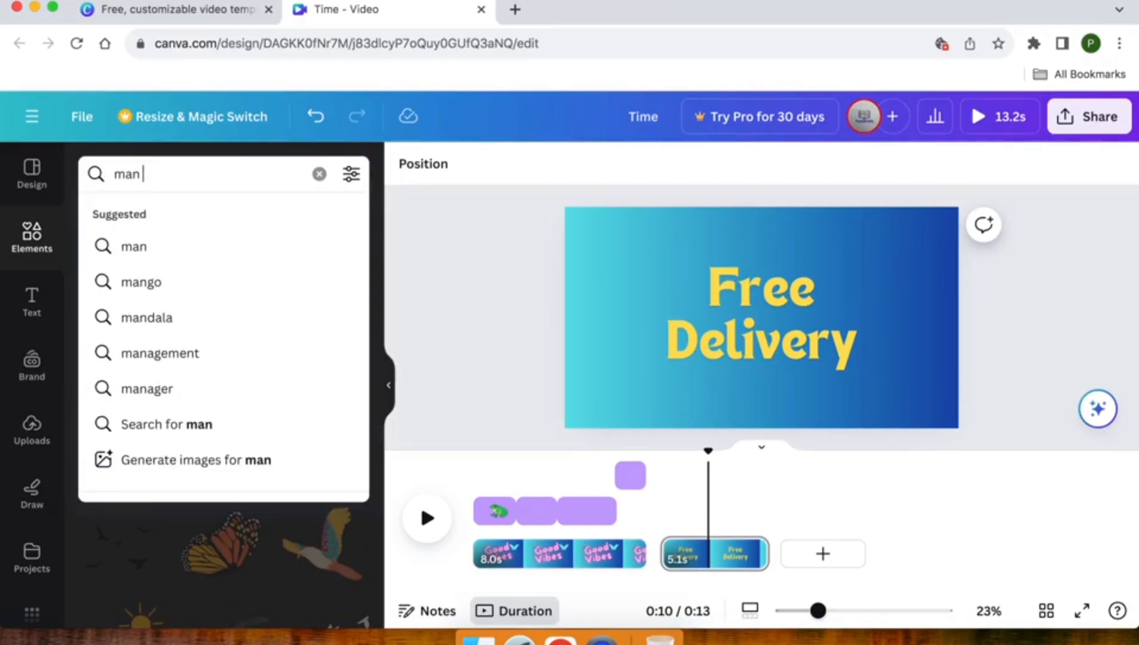
{"action": "type", "text": "bike"}
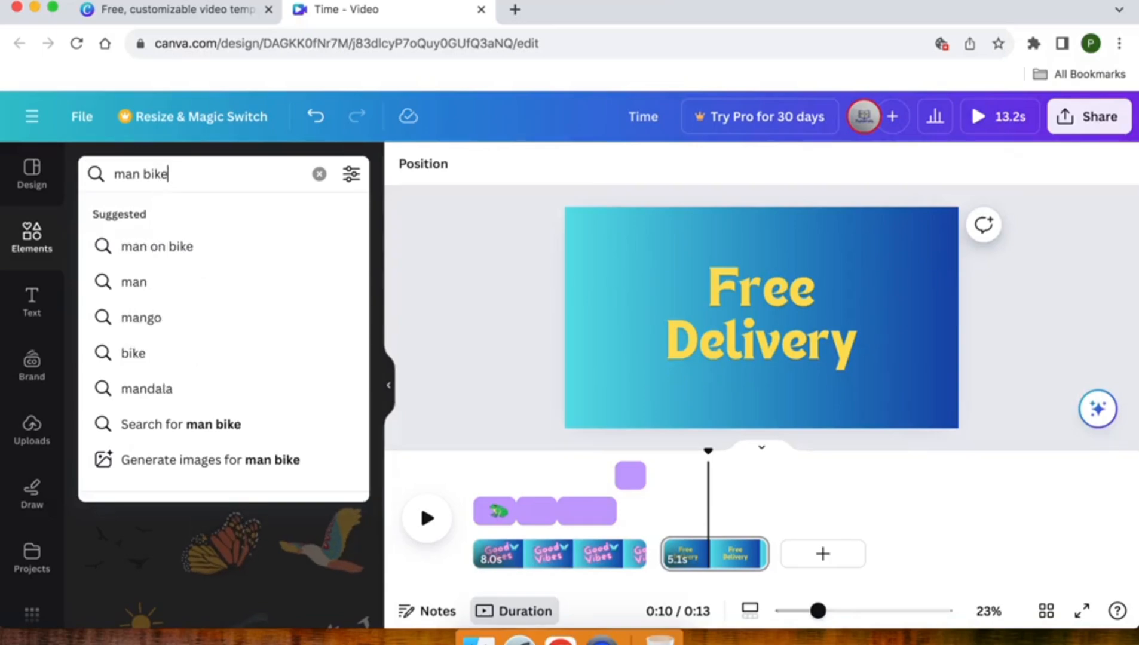
{"action": "key", "text": "Return"}
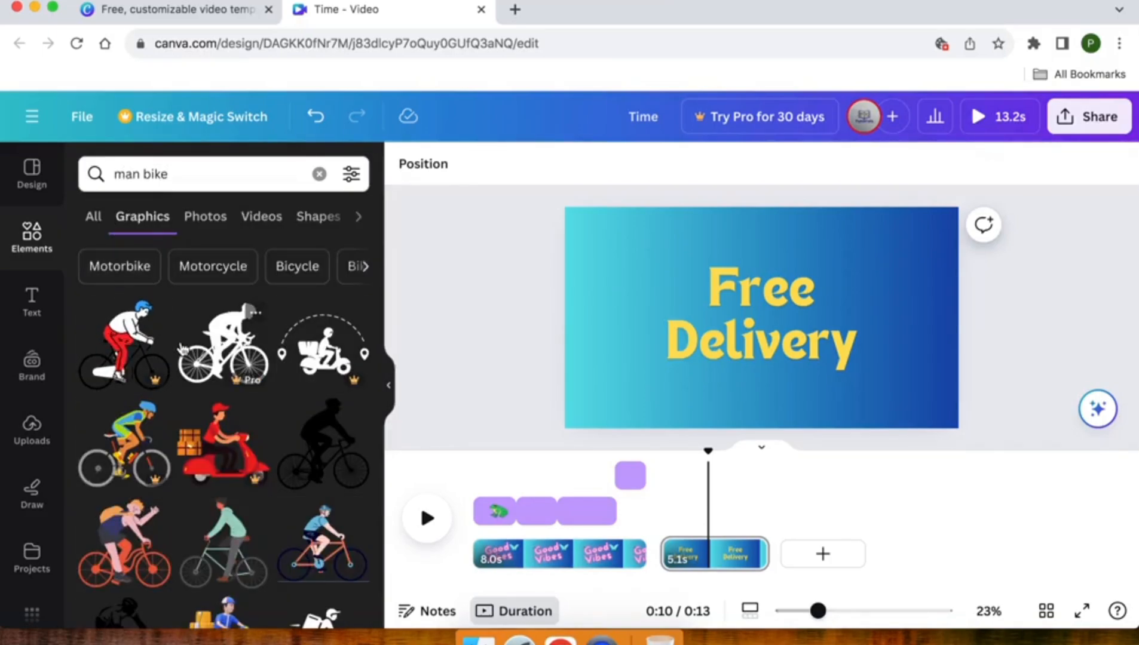
Find the cyclist graphic with the maroon top and yellow trousers in the search results and add it to the page.
{"action": "scroll", "coordinate": [182, 350], "scroll_direction": "down", "scroll_amount": 5}
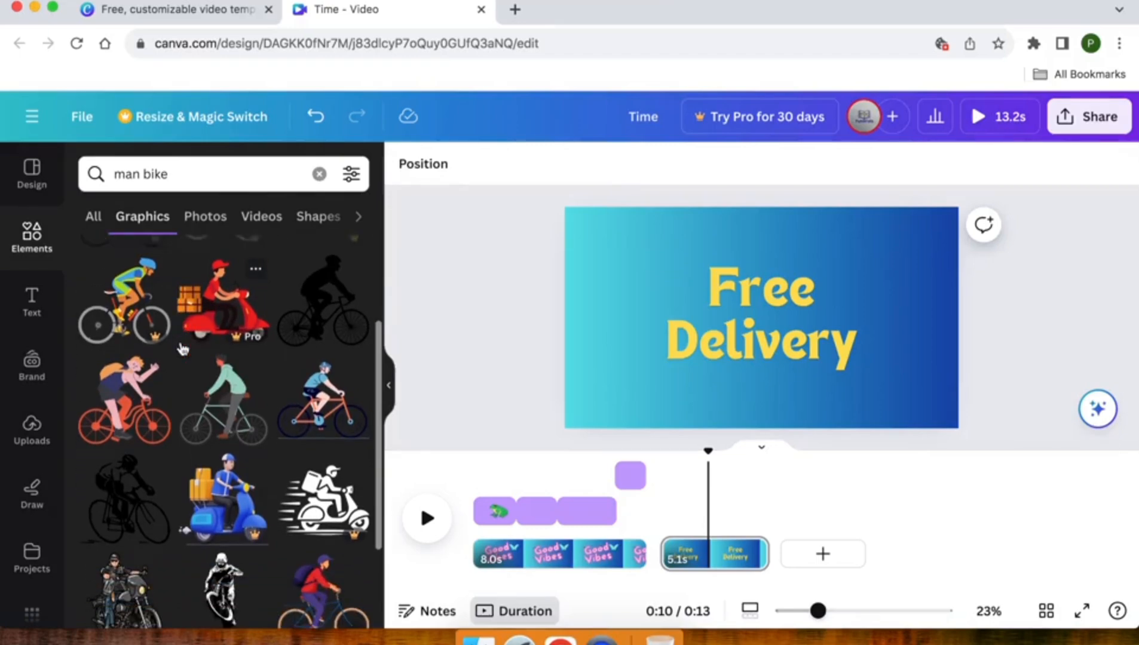
{"action": "scroll", "coordinate": [182, 349], "scroll_direction": "down", "scroll_amount": 3}
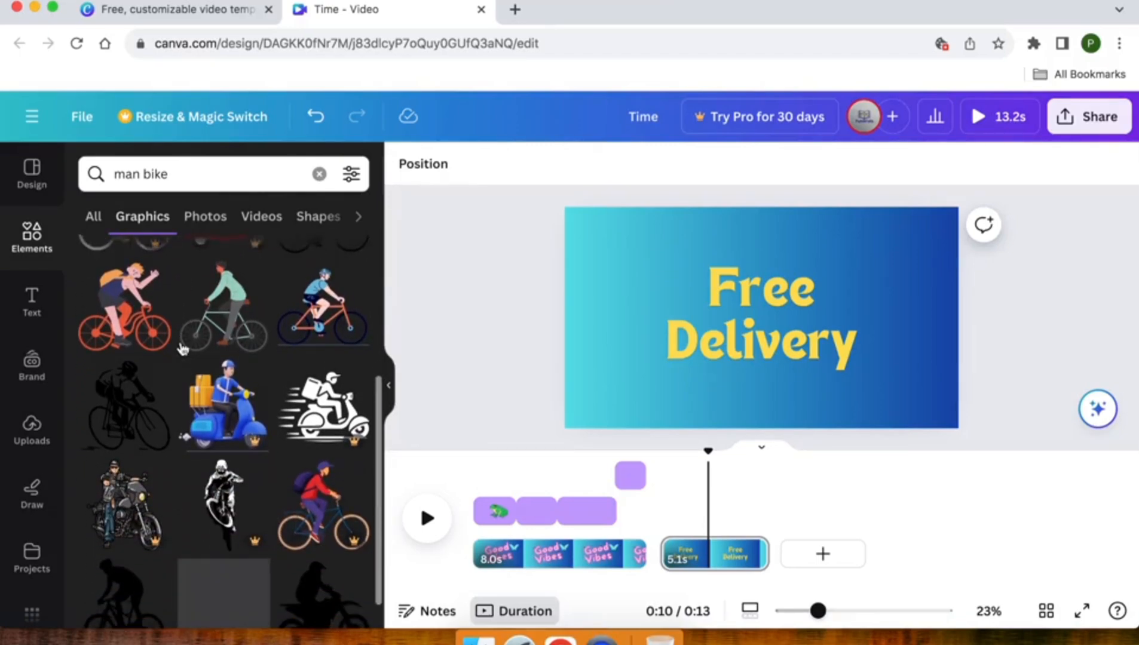
{"action": "scroll", "coordinate": [182, 348], "scroll_direction": "up", "scroll_amount": 5}
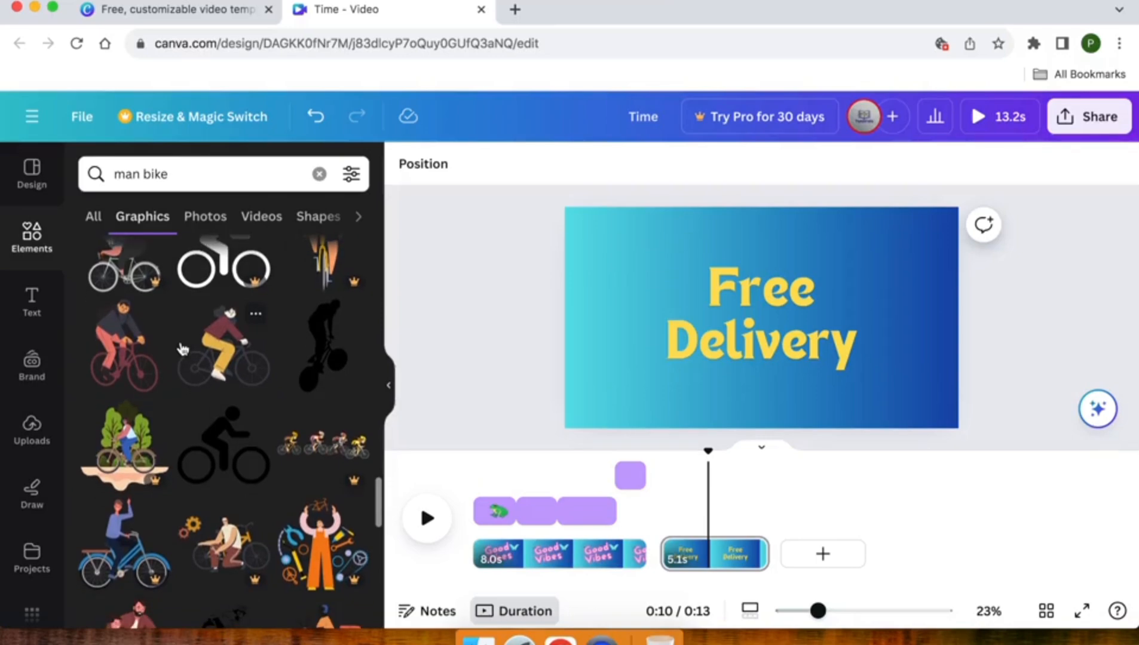
{"action": "left_click", "coordinate": [211, 359]}
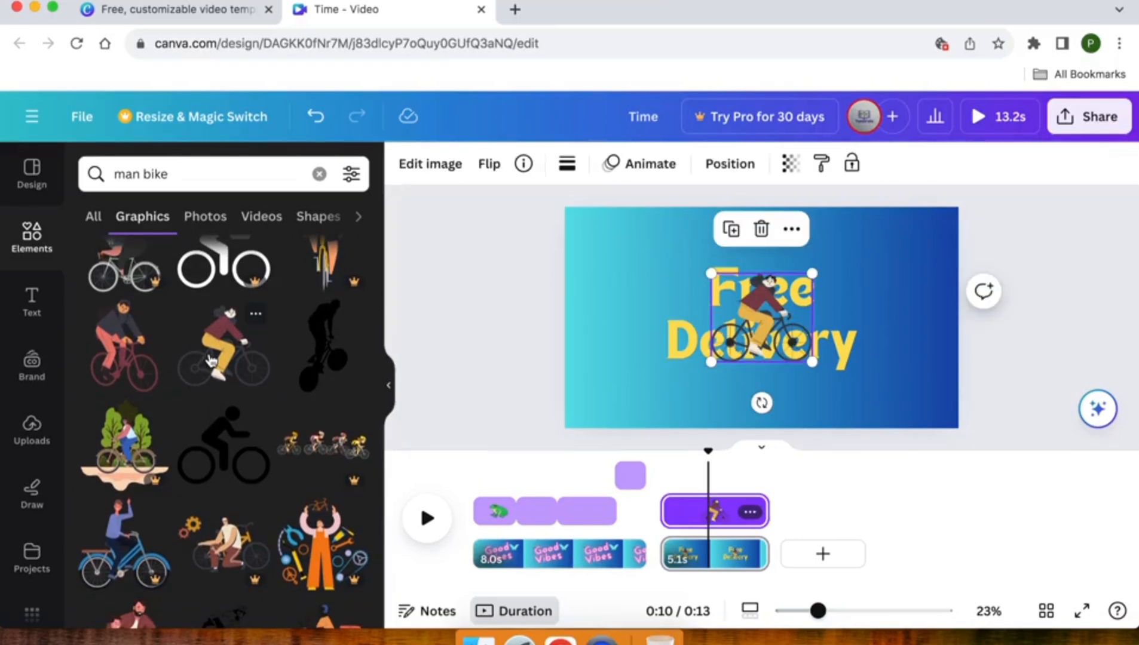
Add the orange delivery scooter graphic at the upper right of the text and move the cyclist to the page's lower left corner.
{"action": "scroll", "coordinate": [210, 359], "scroll_direction": "down", "scroll_amount": 5}
{"action": "scroll", "coordinate": [210, 359], "scroll_direction": "down", "scroll_amount": 3}
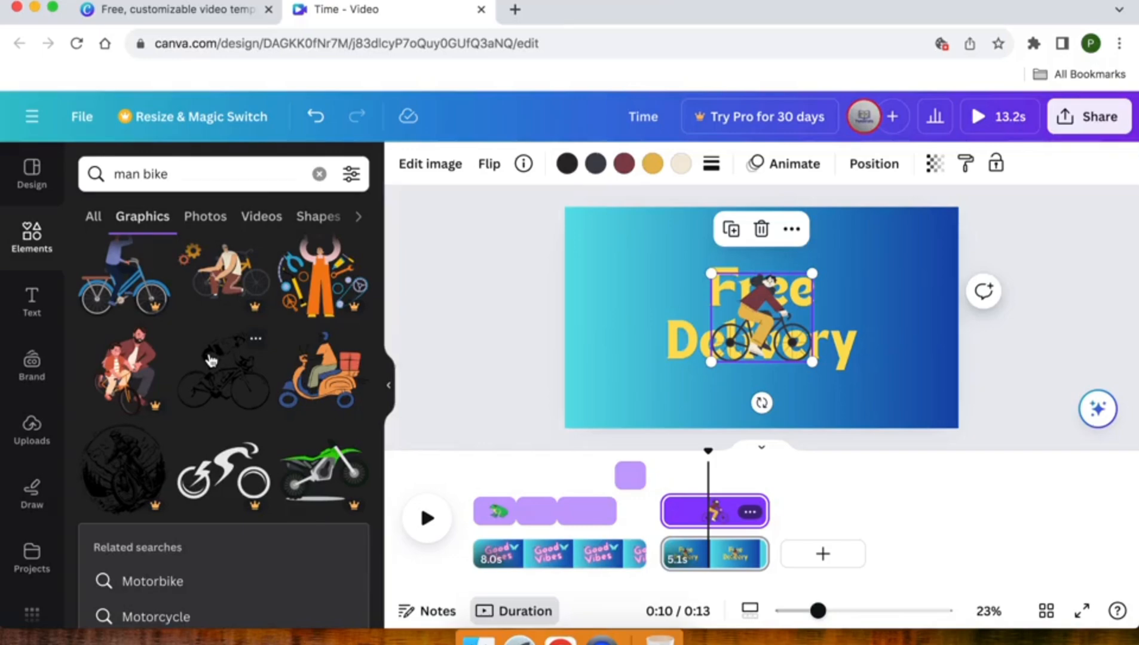
{"action": "left_click", "coordinate": [339, 384]}
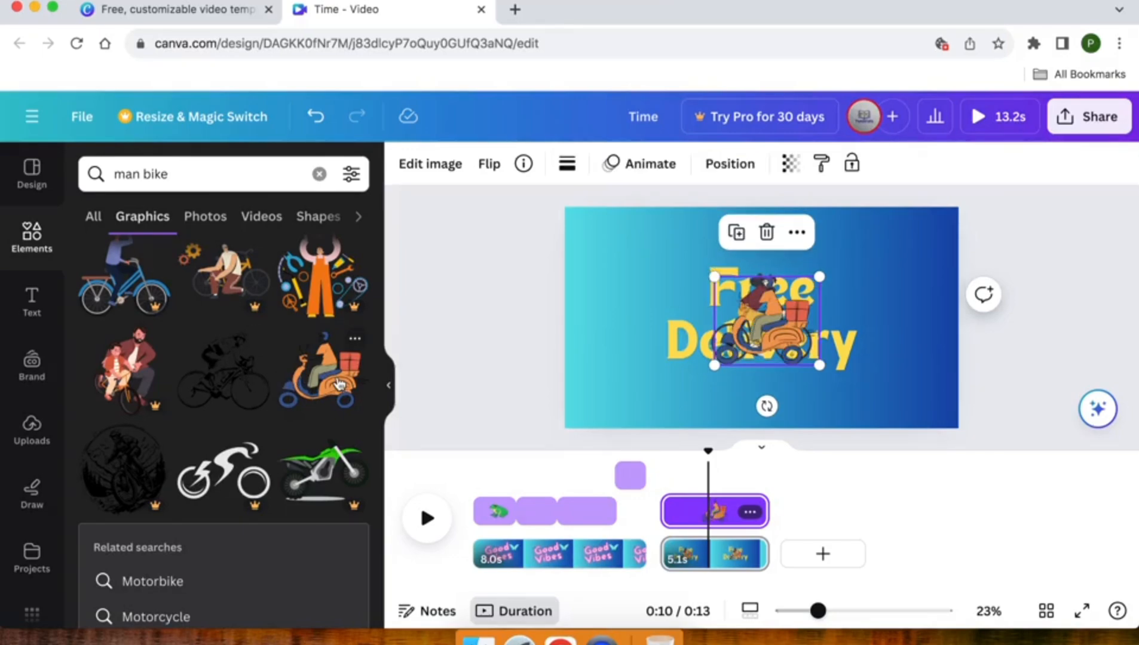
{"action": "left_click_drag", "start_coordinate": [794, 333], "coordinate": [906, 294]}
{"action": "left_click_drag", "start_coordinate": [735, 314], "coordinate": [614, 309]}
{"action": "left_click_drag", "start_coordinate": [615, 380], "coordinate": [617, 411]}
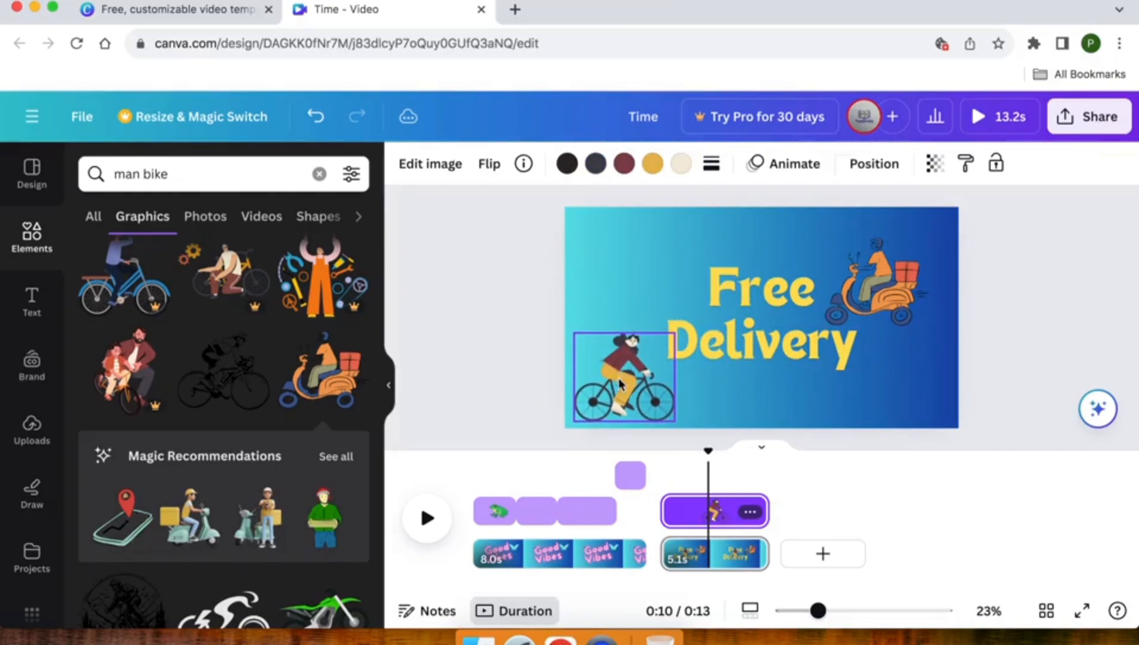
Shrink the delivery scooter graphic and position it just right of the word "Free".
{"action": "left_click", "coordinate": [911, 266]}
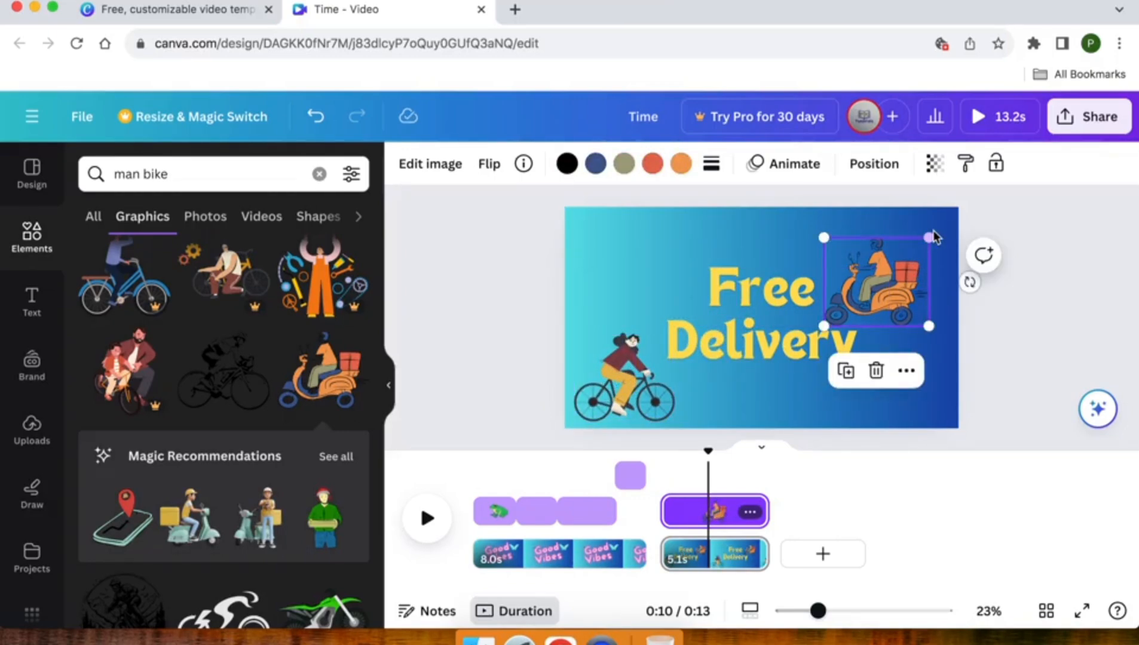
{"action": "left_click_drag", "start_coordinate": [930, 236], "coordinate": [907, 255]}
{"action": "left_click_drag", "start_coordinate": [872, 292], "coordinate": [868, 279]}
{"action": "left_click_drag", "start_coordinate": [905, 245], "coordinate": [899, 252]}
Shrink the cyclist graphic slightly and keep it in the page's lower left corner, clear of the word "Delivery".
{"action": "left_click", "coordinate": [613, 380]}
{"action": "left_click_drag", "start_coordinate": [612, 380], "coordinate": [609, 378]}
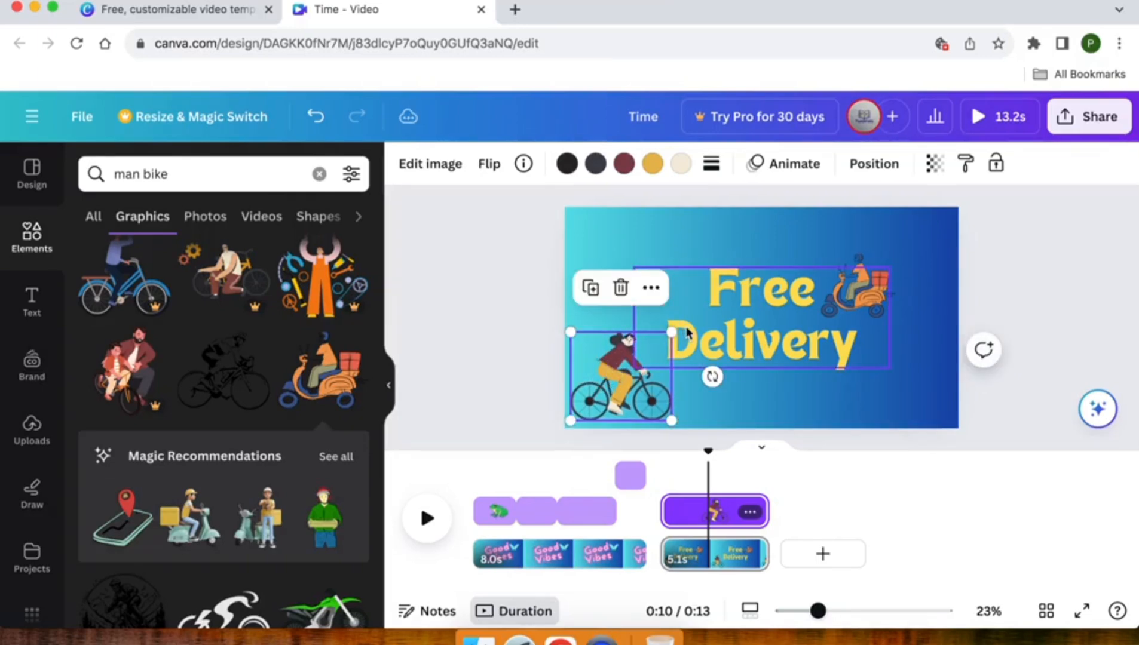
{"action": "left_click_drag", "start_coordinate": [669, 333], "coordinate": [659, 343]}
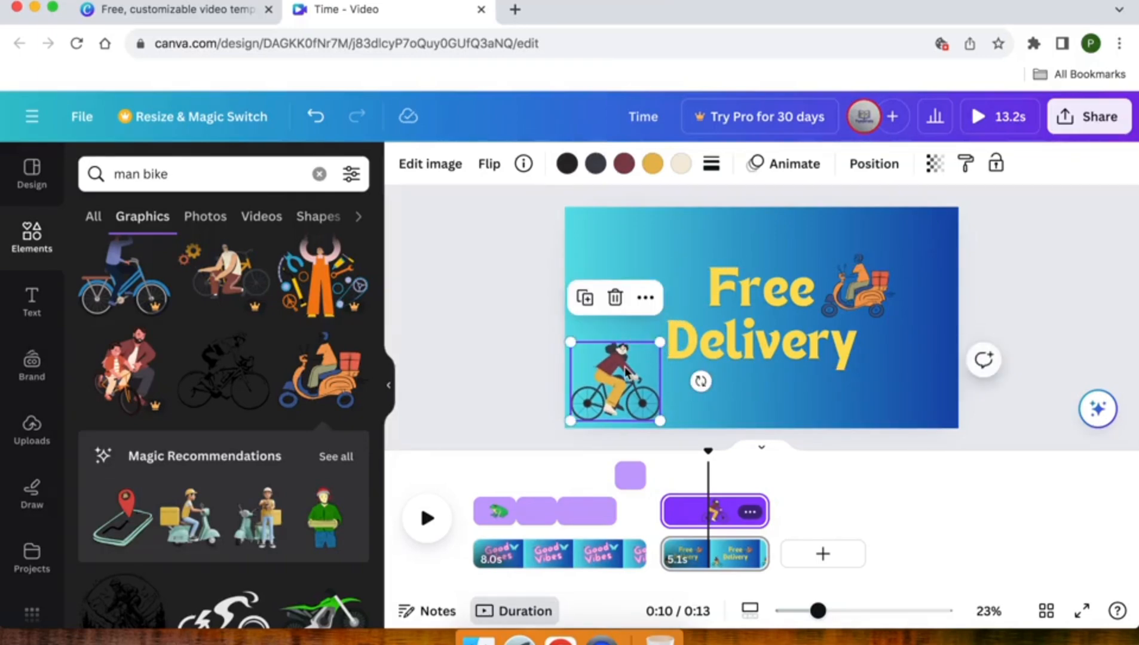
Recolour the blue parts of the delivery scooter graphic yellow (#ffde59).
{"action": "left_click", "coordinate": [743, 384]}
{"action": "left_click", "coordinate": [867, 284]}
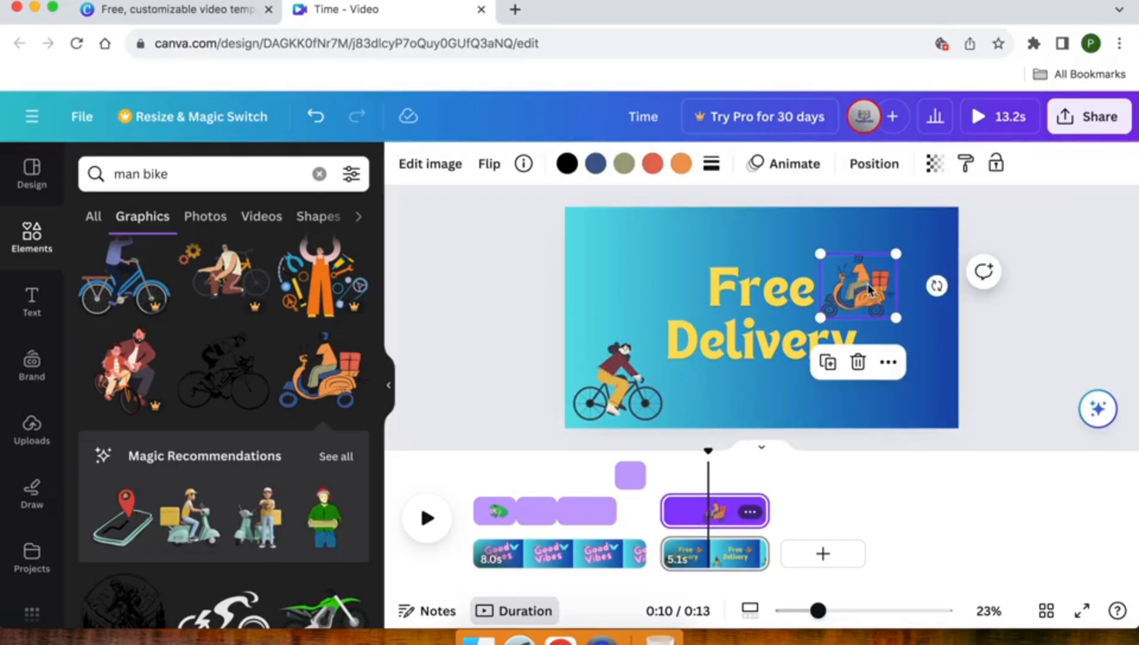
{"action": "left_click", "coordinate": [568, 165]}
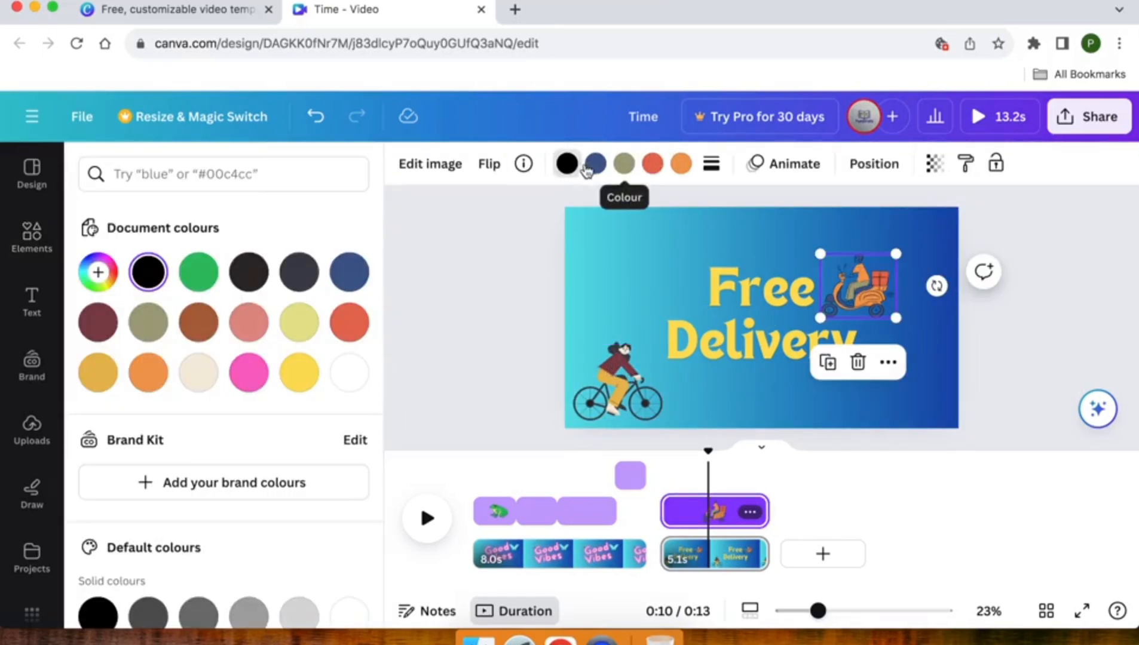
{"action": "left_click", "coordinate": [596, 165]}
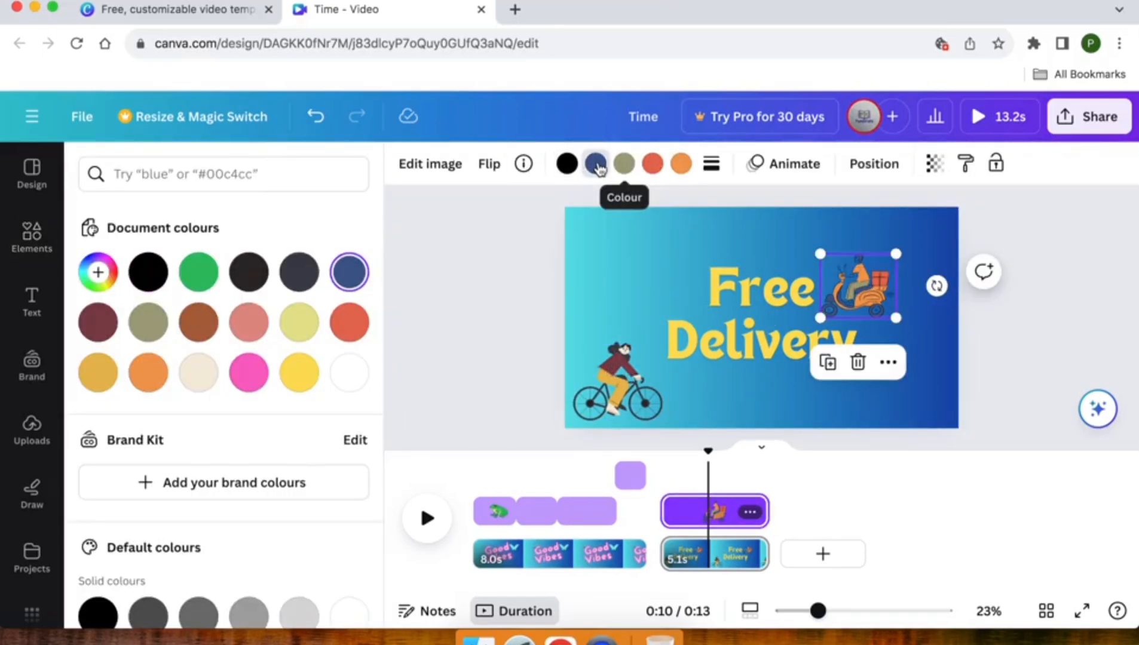
{"action": "left_click", "coordinate": [310, 374]}
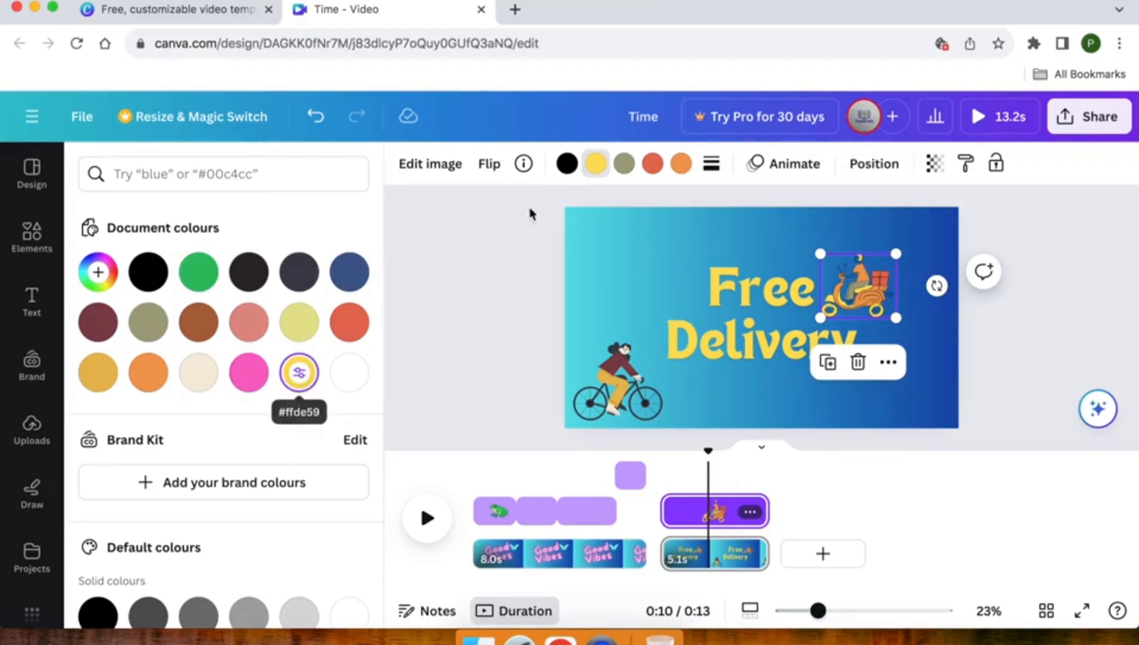
Recolour the scooter graphic's olive parts salmon pink (#e09186) and its red parts mustard yellow, using the document colours.
{"action": "left_click", "coordinate": [624, 166]}
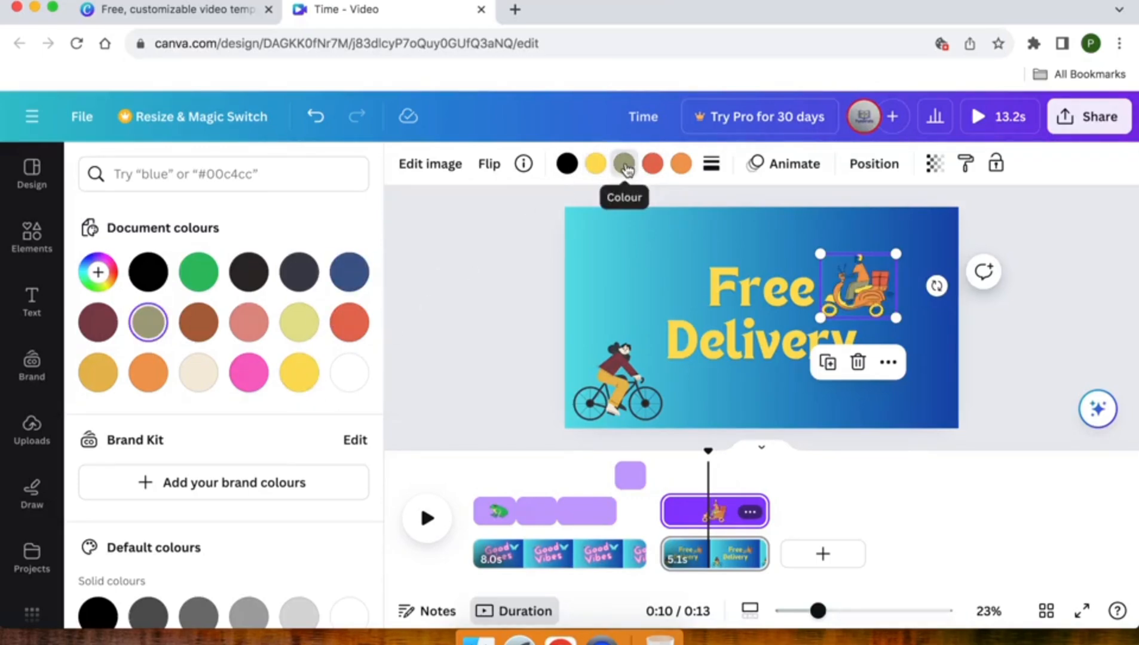
{"action": "left_click", "coordinate": [246, 328]}
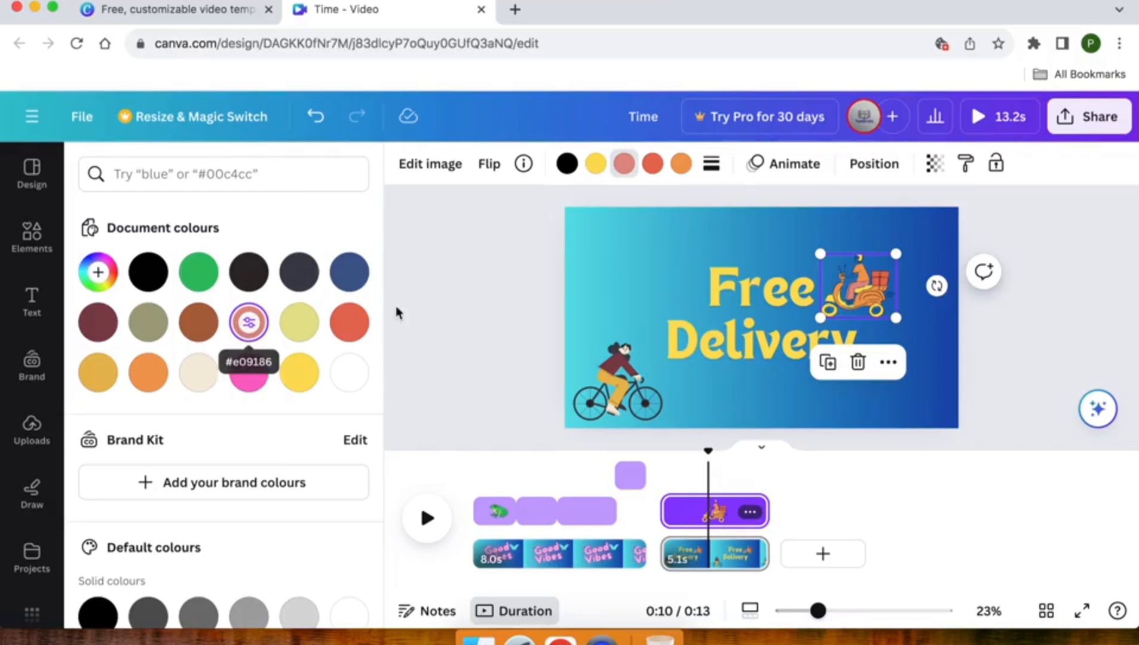
{"action": "left_click", "coordinate": [651, 164]}
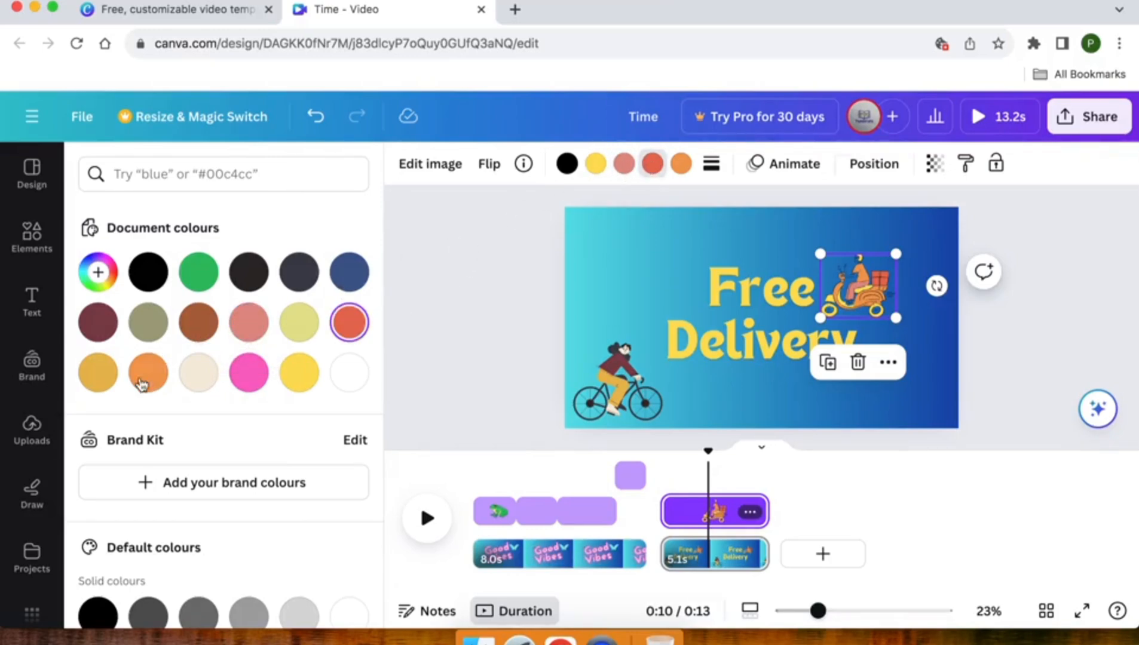
{"action": "left_click", "coordinate": [99, 373]}
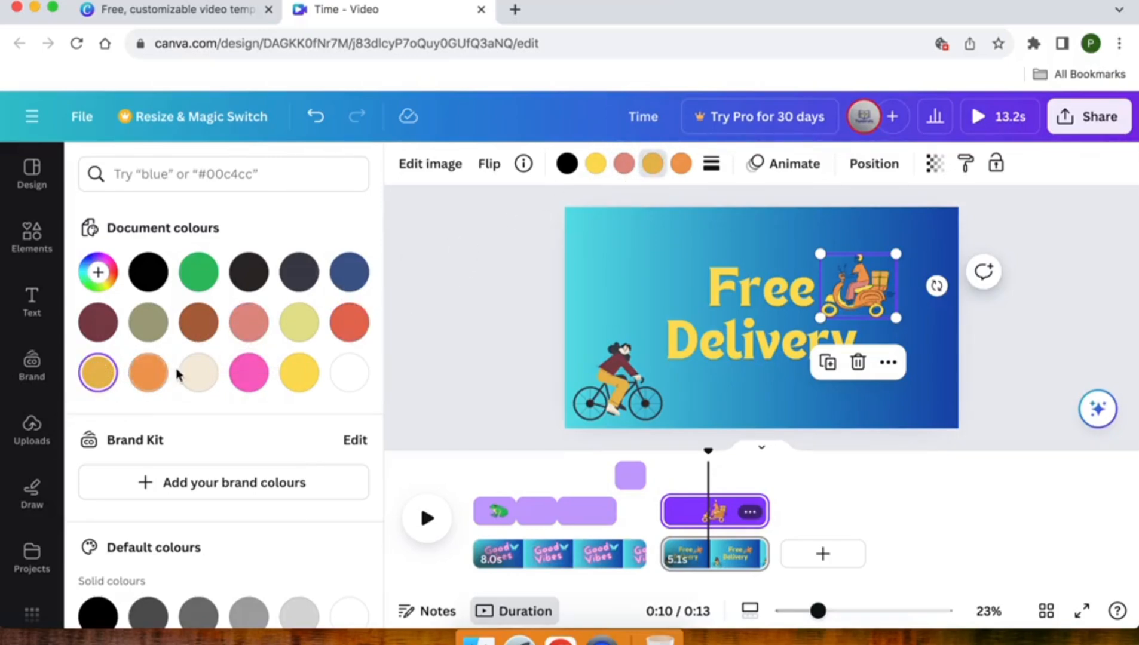
{"action": "left_click", "coordinate": [425, 296]}
{"action": "left_click", "coordinate": [425, 296]}
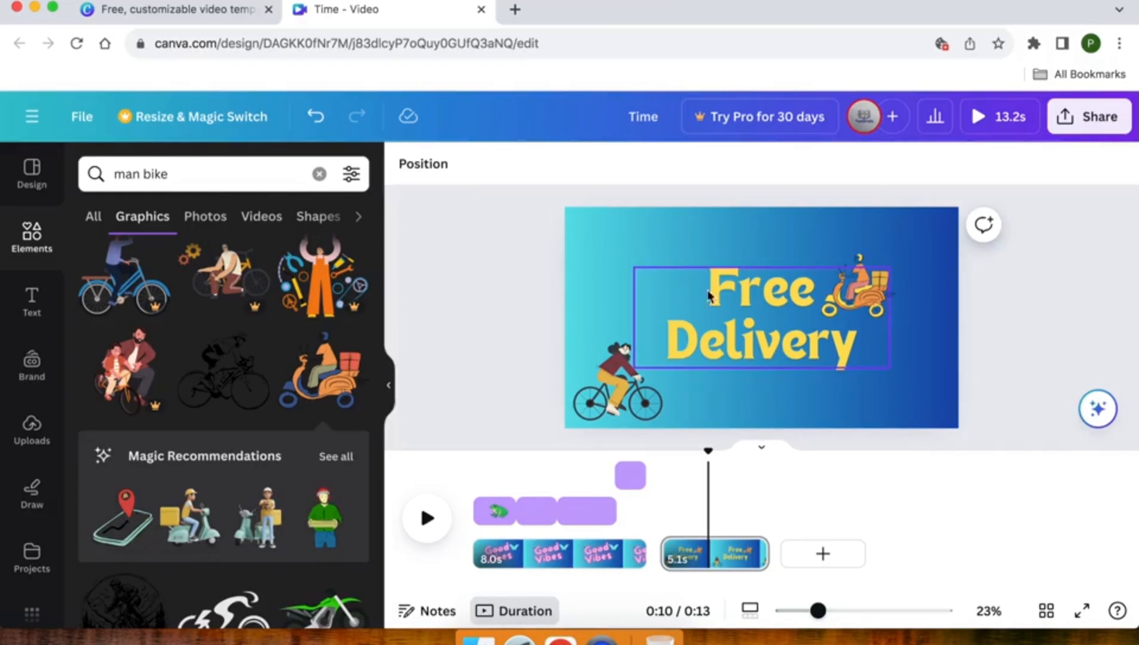
Add a subheading reading "Services" beside the upper-left side of the word "Free".
{"action": "left_click", "coordinate": [36, 315]}
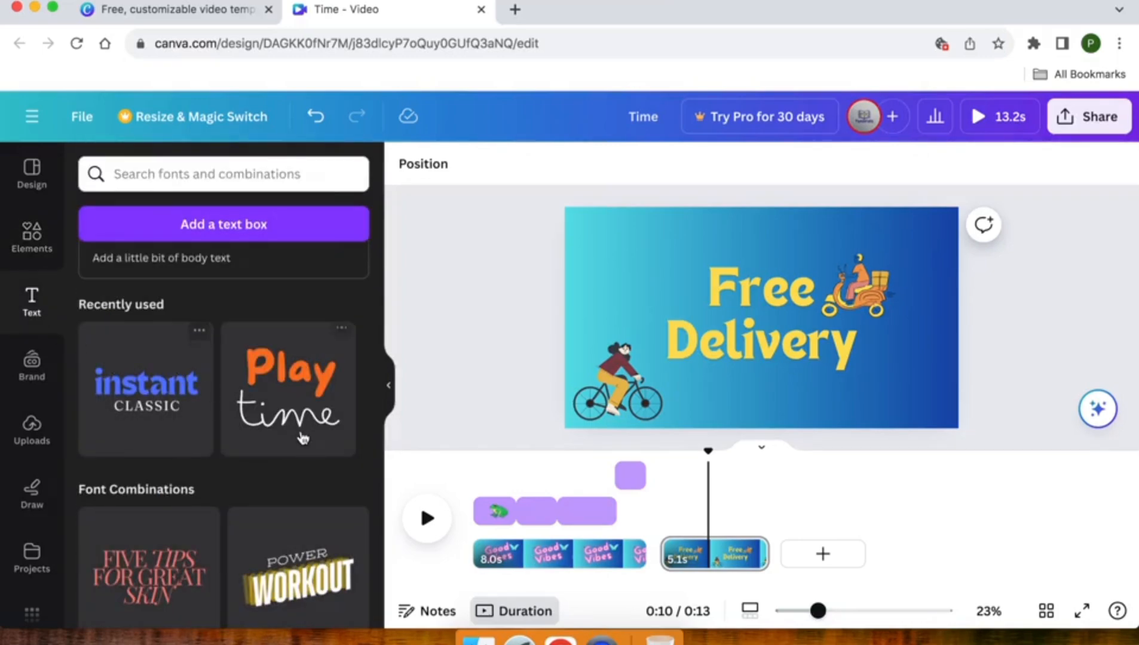
{"action": "scroll", "coordinate": [303, 439], "scroll_direction": "down", "scroll_amount": 10}
{"action": "scroll", "coordinate": [303, 499], "scroll_direction": "up", "scroll_amount": 14}
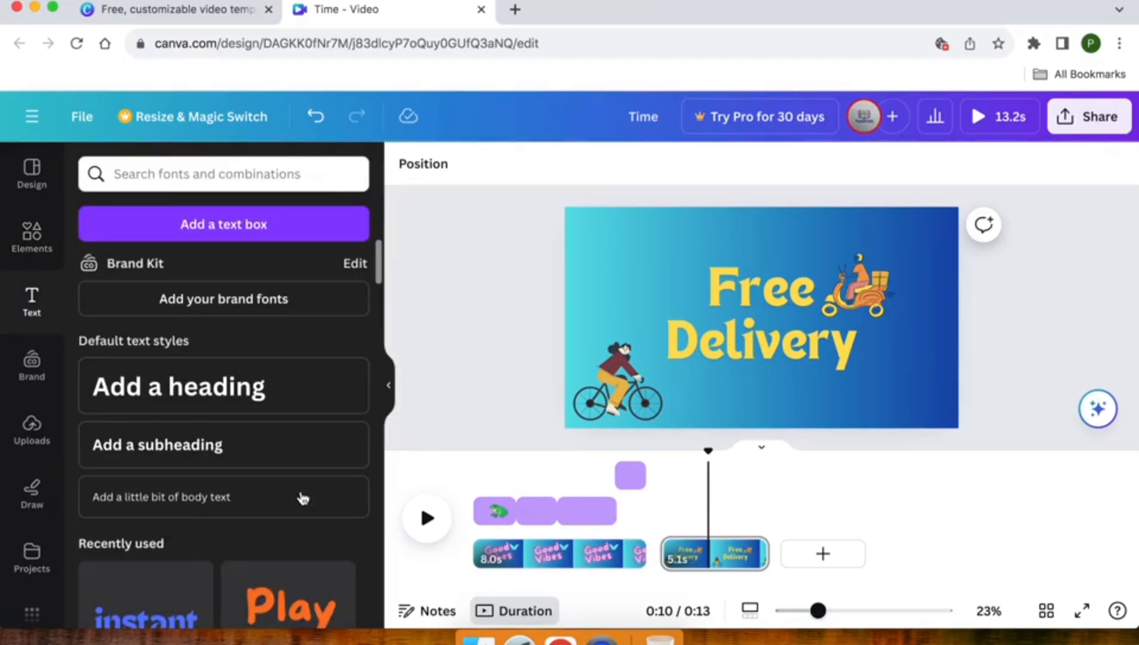
{"action": "left_click", "coordinate": [155, 442]}
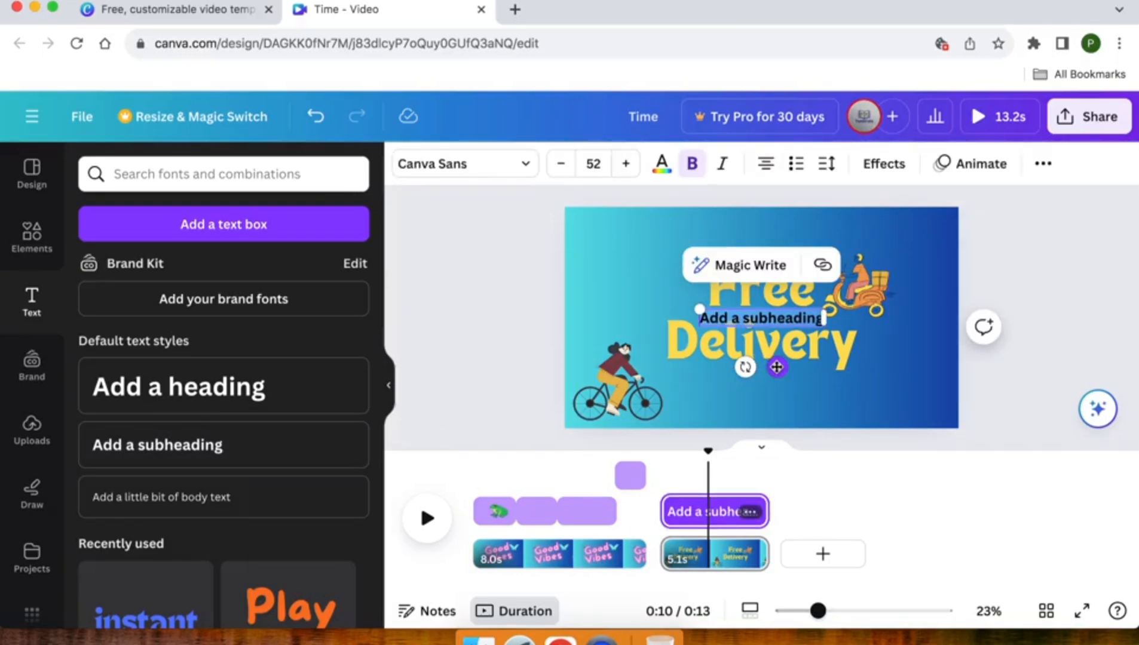
{"action": "left_click_drag", "start_coordinate": [776, 366], "coordinate": [691, 324]}
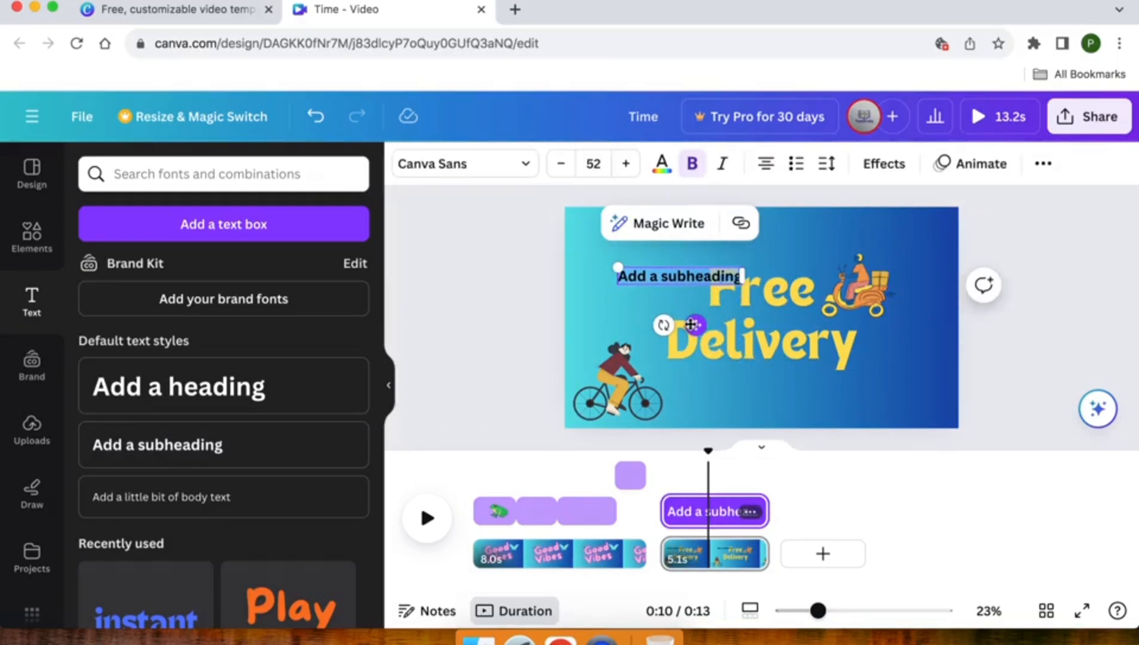
{"action": "type", "text": "Servi"}
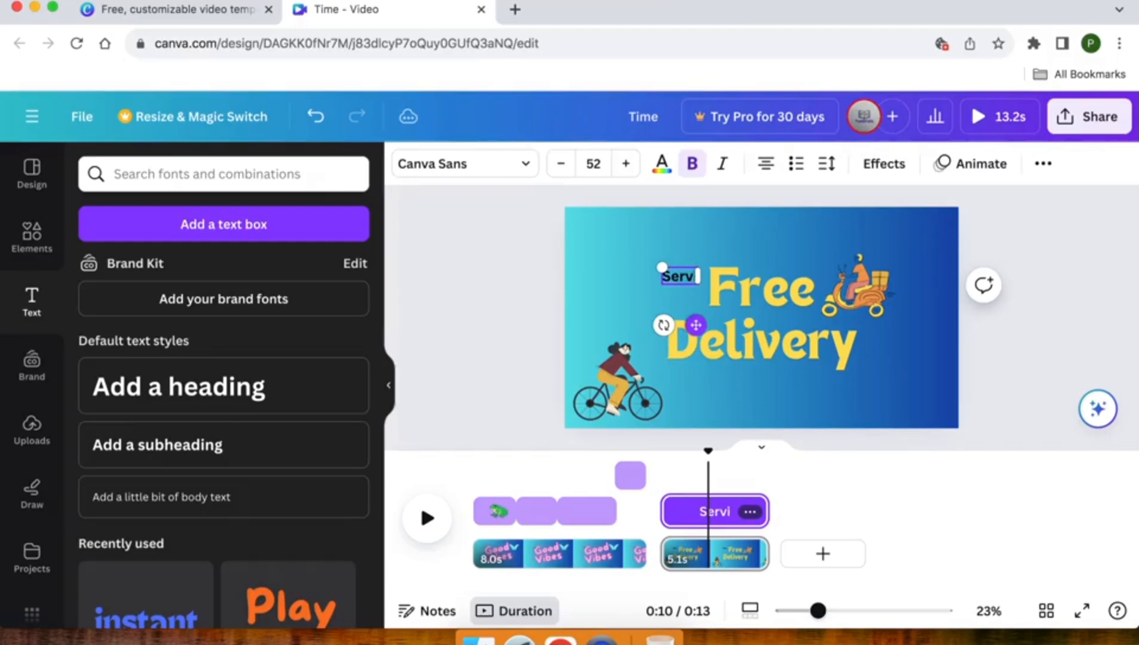
{"action": "type", "text": "ces"}
{"action": "left_click", "coordinate": [478, 269]}
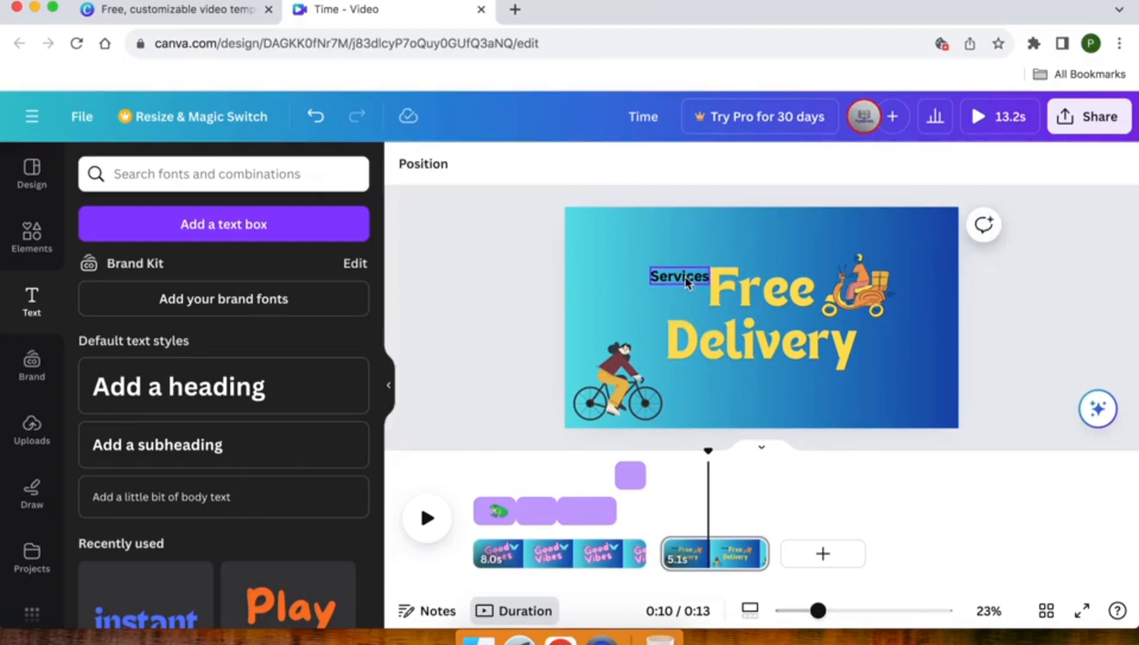
Rotate the "Services" text to slant upward, enlarge it to about size 83.1 and place it diagonally left of "Free".
{"action": "left_click", "coordinate": [685, 276]}
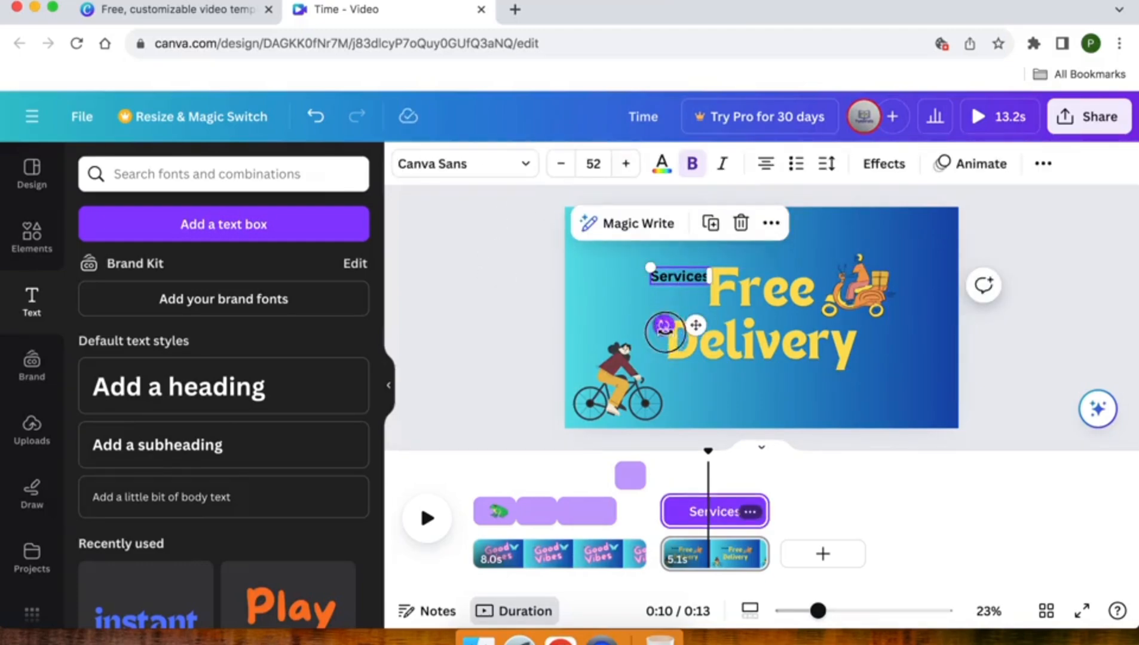
{"action": "left_click_drag", "start_coordinate": [663, 325], "coordinate": [716, 341]}
{"action": "left_click_drag", "start_coordinate": [683, 276], "coordinate": [617, 314]}
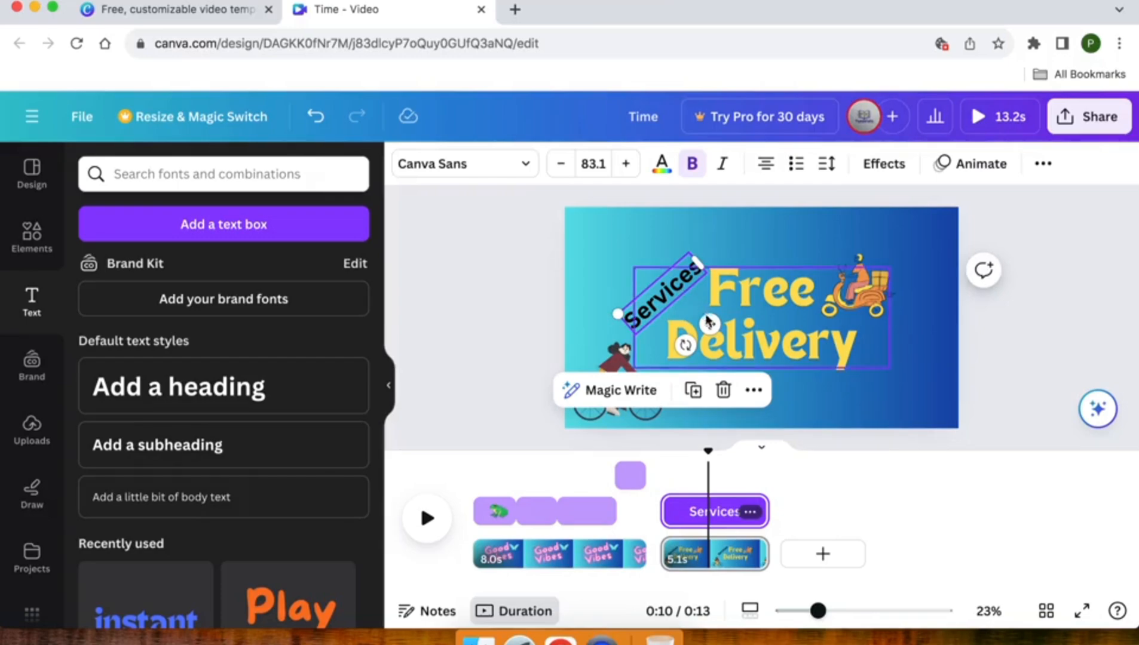
{"action": "left_click_drag", "start_coordinate": [710, 324], "coordinate": [711, 331]}
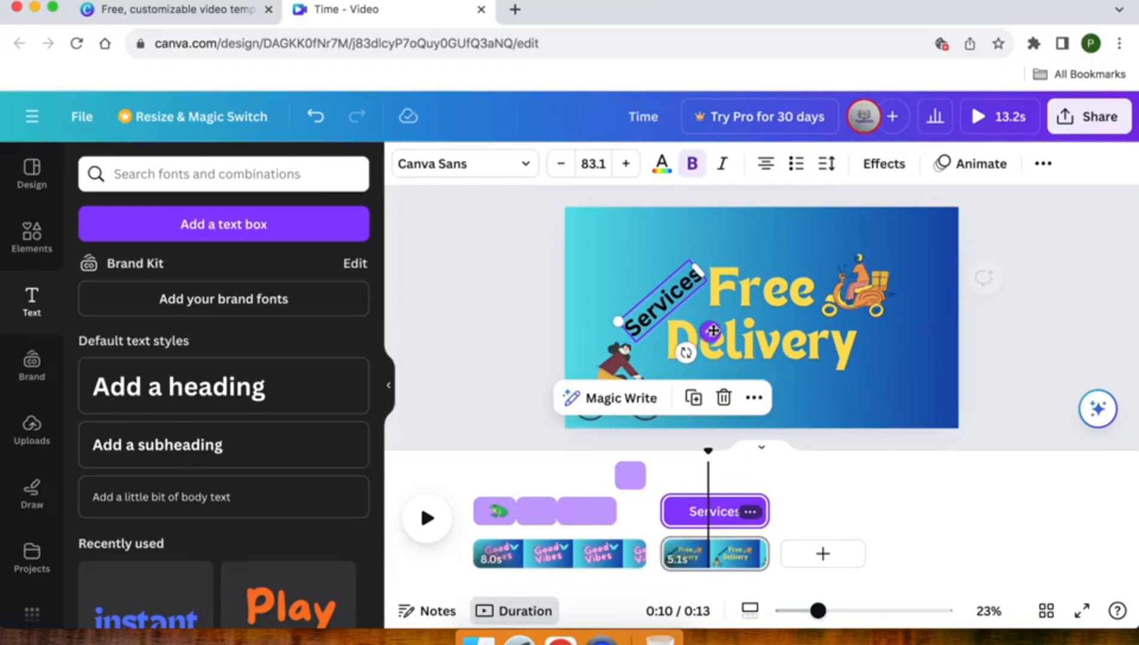
Set the "Services" text colour to white (#ffffff).
{"action": "left_click", "coordinate": [661, 164]}
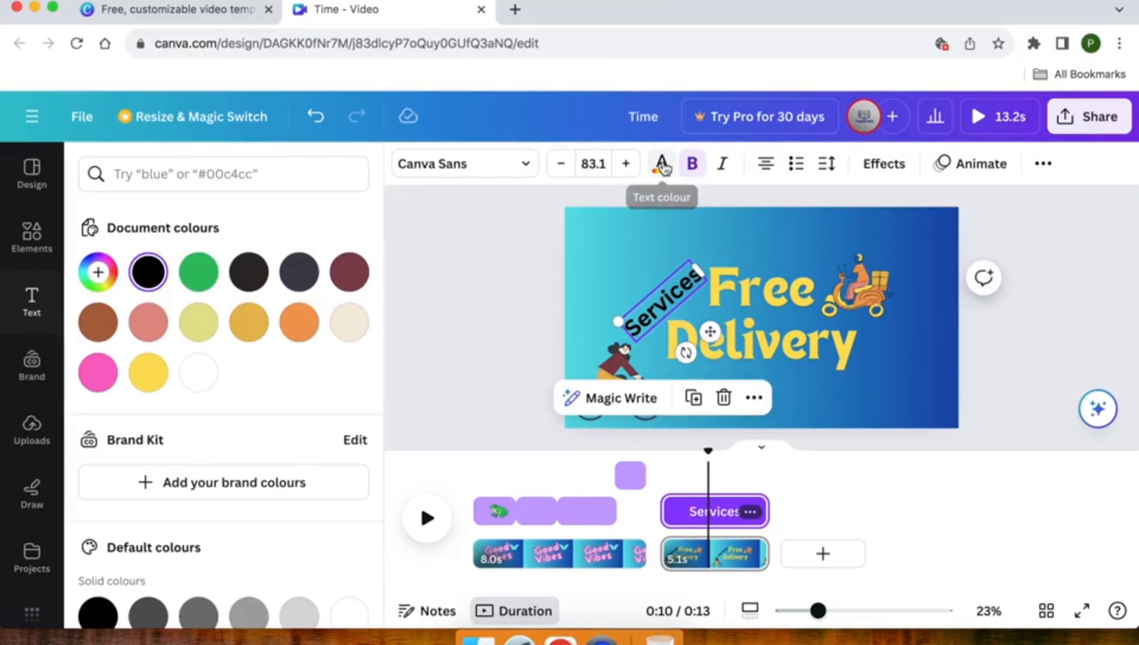
{"action": "left_click", "coordinate": [203, 376]}
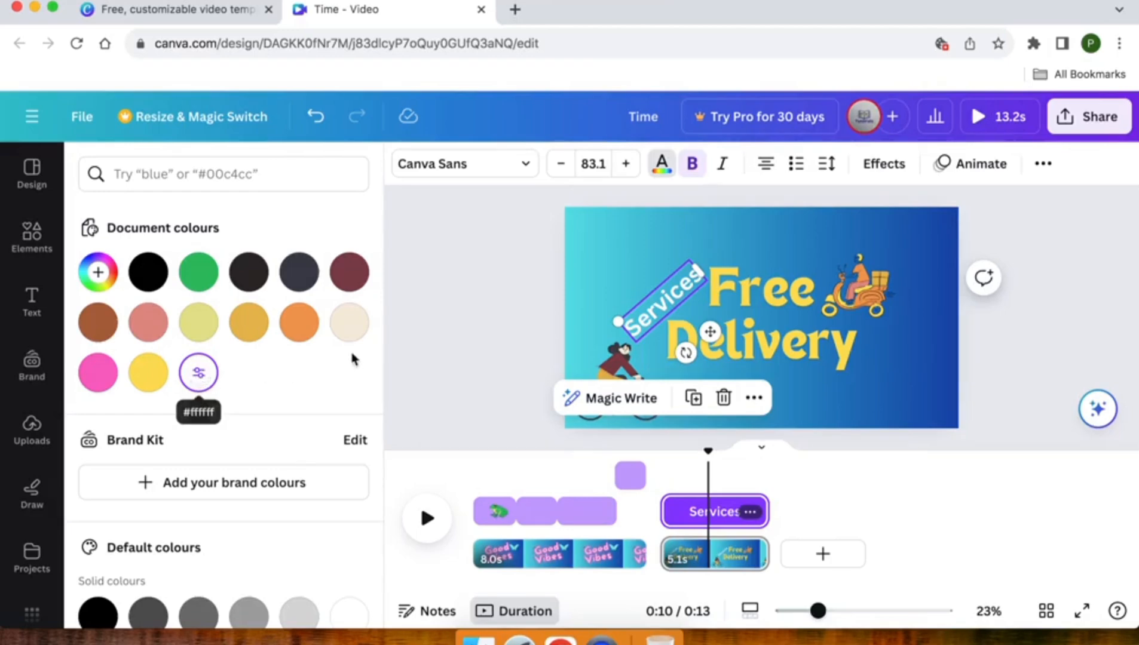
{"action": "left_click", "coordinate": [494, 323]}
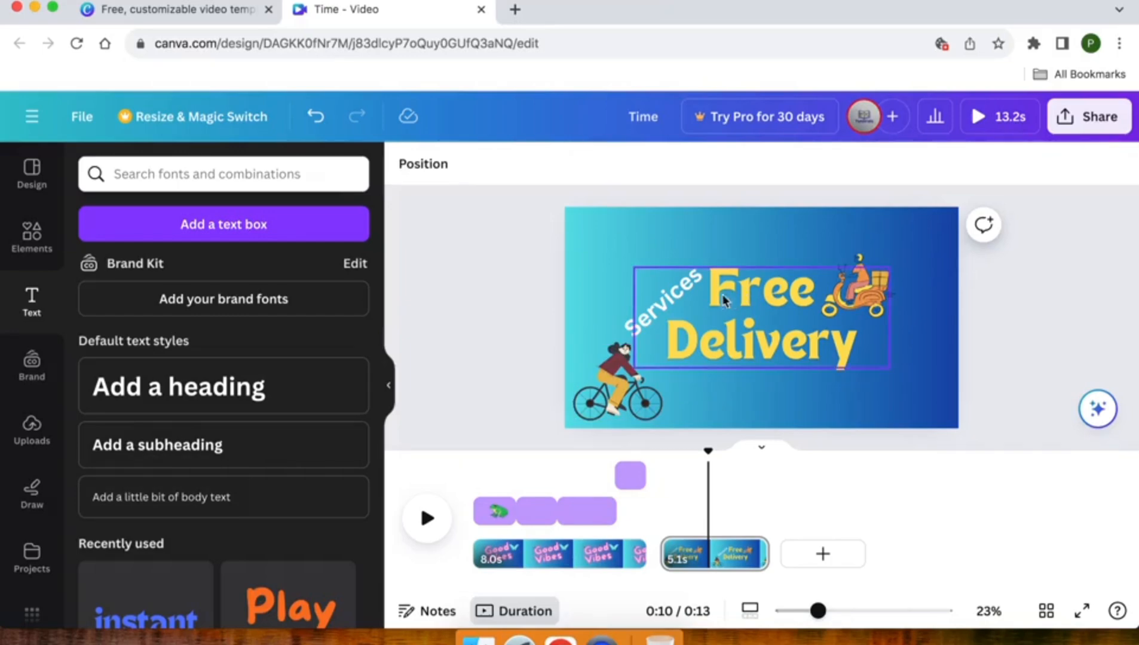
{"action": "left_click", "coordinate": [749, 300]}
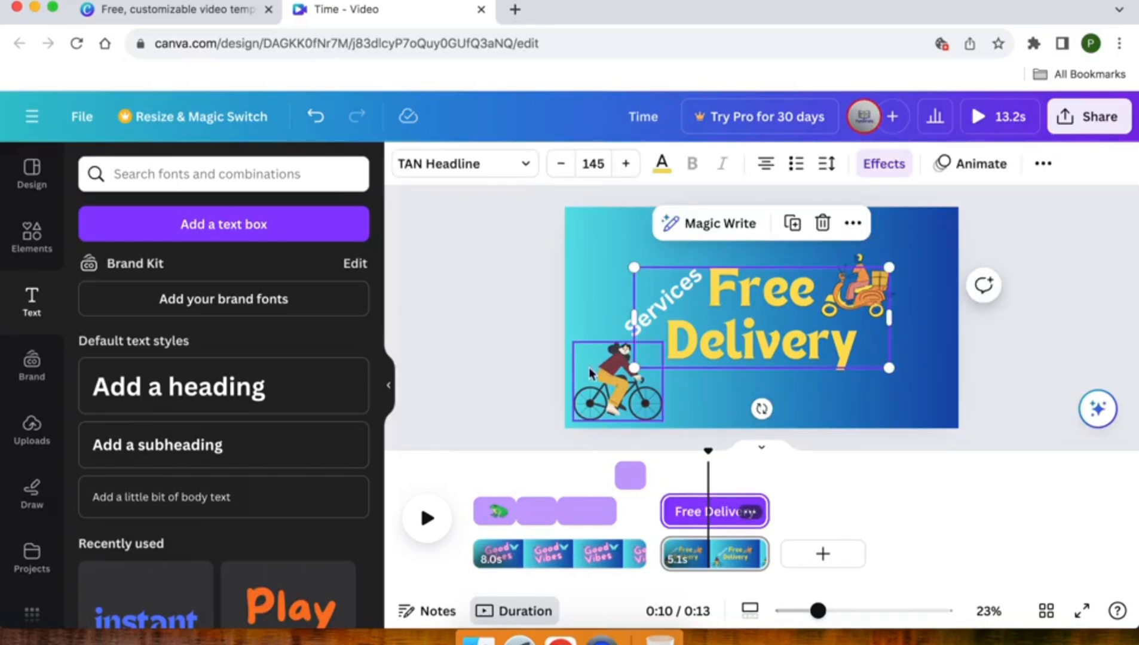
{"action": "left_click", "coordinate": [610, 389]}
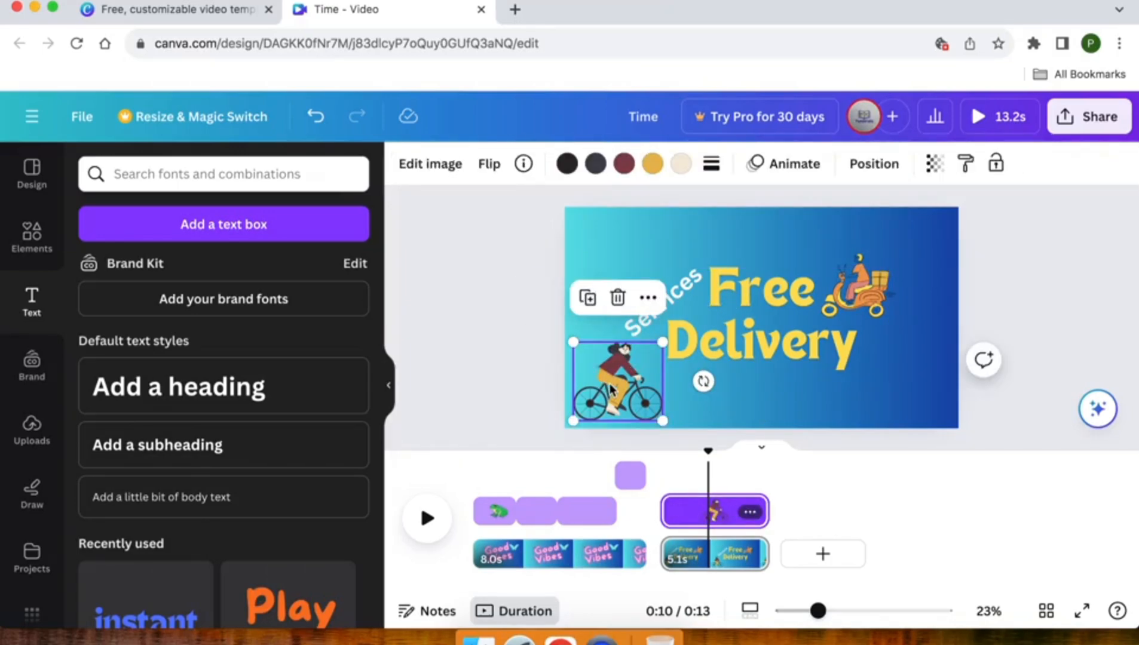
{"action": "right_click", "coordinate": [610, 389]}
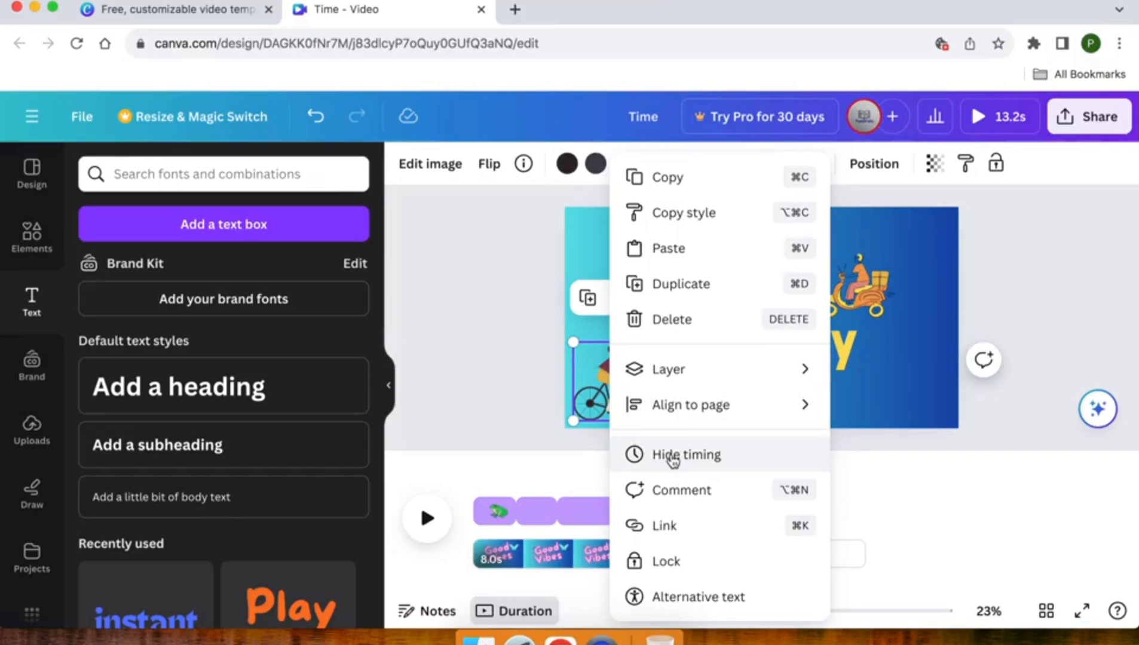
{"action": "left_click", "coordinate": [499, 277]}
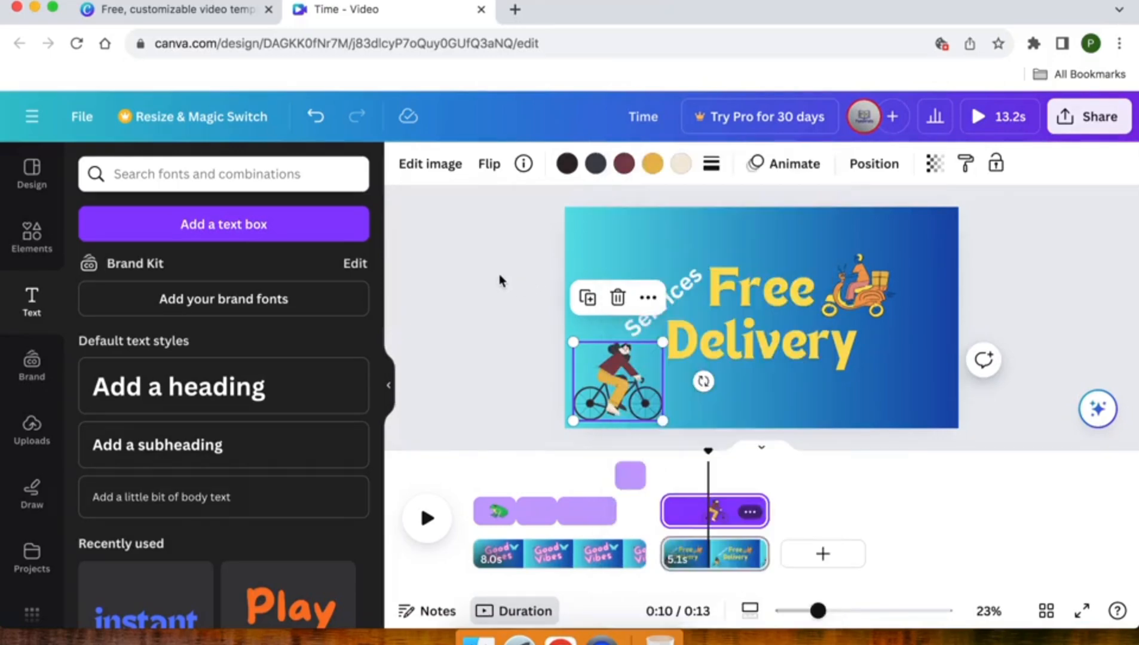
Apply the Roll writing animation to the "Free Delivery" text, animating on enter by character.
{"action": "left_click", "coordinate": [747, 333]}
{"action": "left_click", "coordinate": [977, 166]}
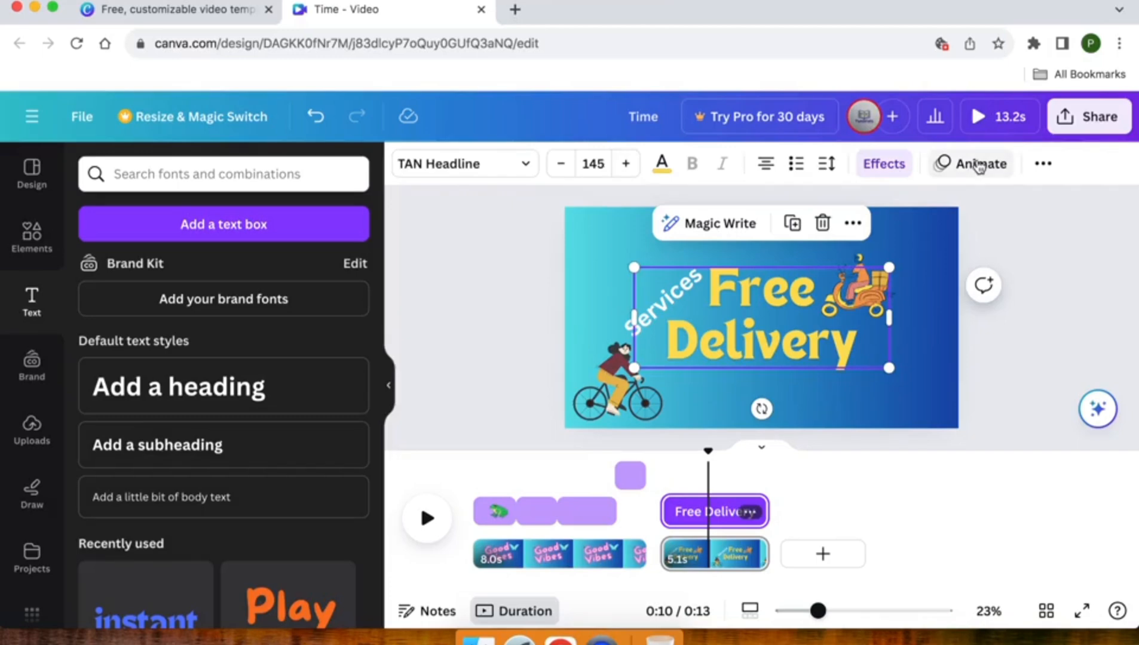
{"action": "scroll", "coordinate": [242, 424], "scroll_direction": "down", "scroll_amount": 4}
{"action": "scroll", "coordinate": [243, 418], "scroll_direction": "down", "scroll_amount": 5}
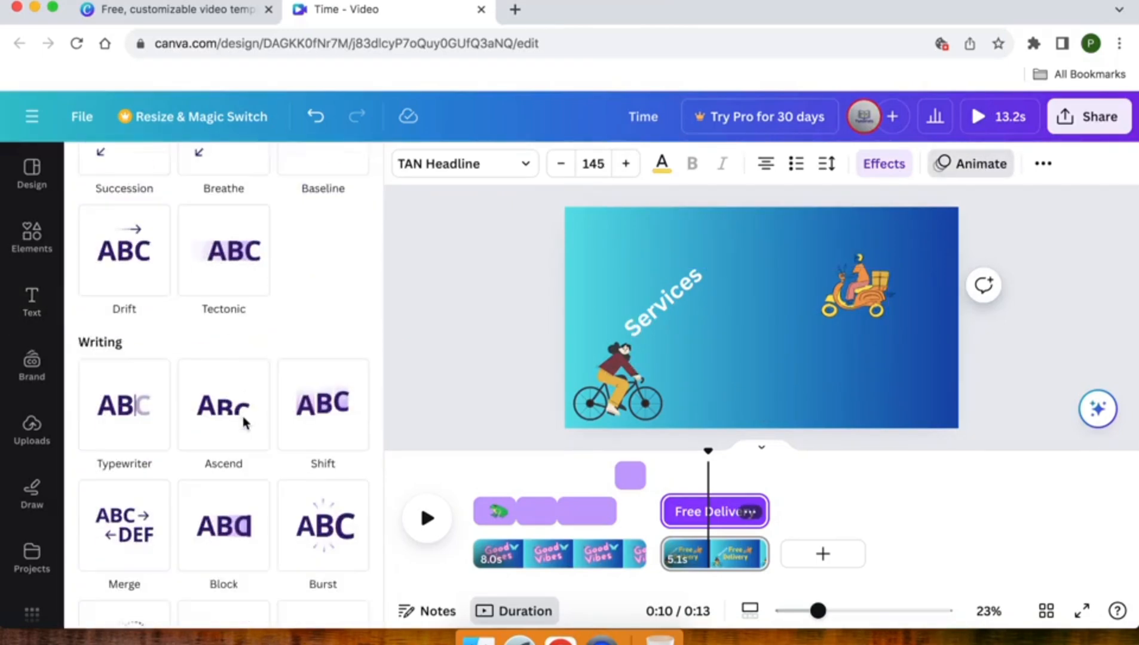
{"action": "left_click", "coordinate": [201, 327]}
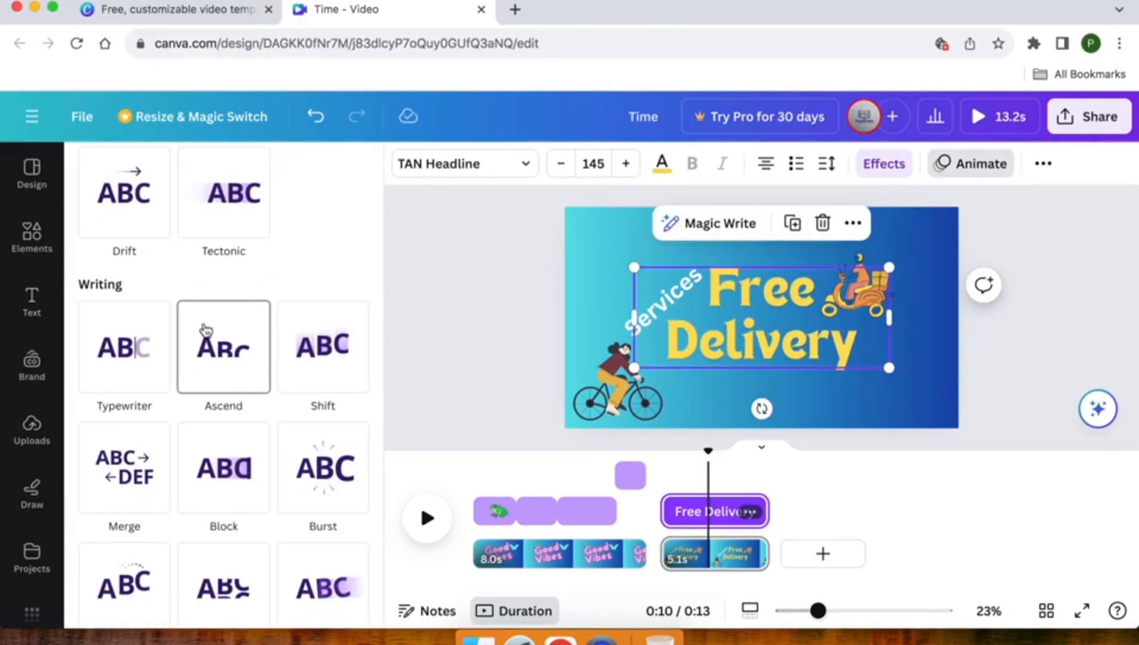
{"action": "scroll", "coordinate": [203, 329], "scroll_direction": "down", "scroll_amount": 3}
{"action": "left_click", "coordinate": [237, 364]}
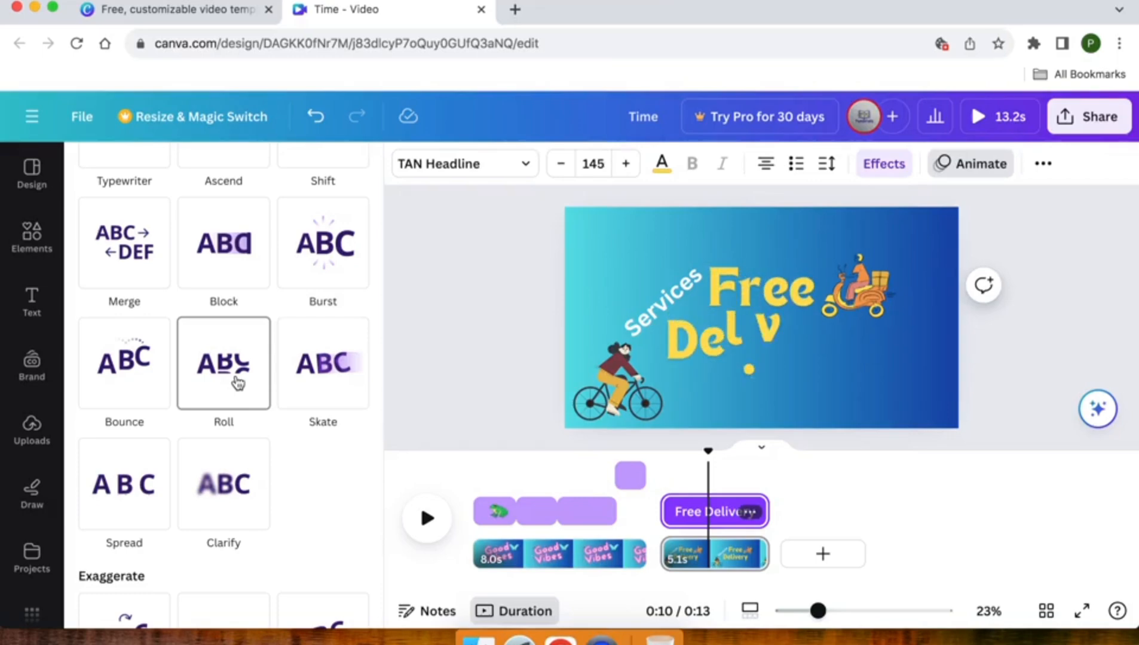
{"action": "left_click", "coordinate": [238, 382]}
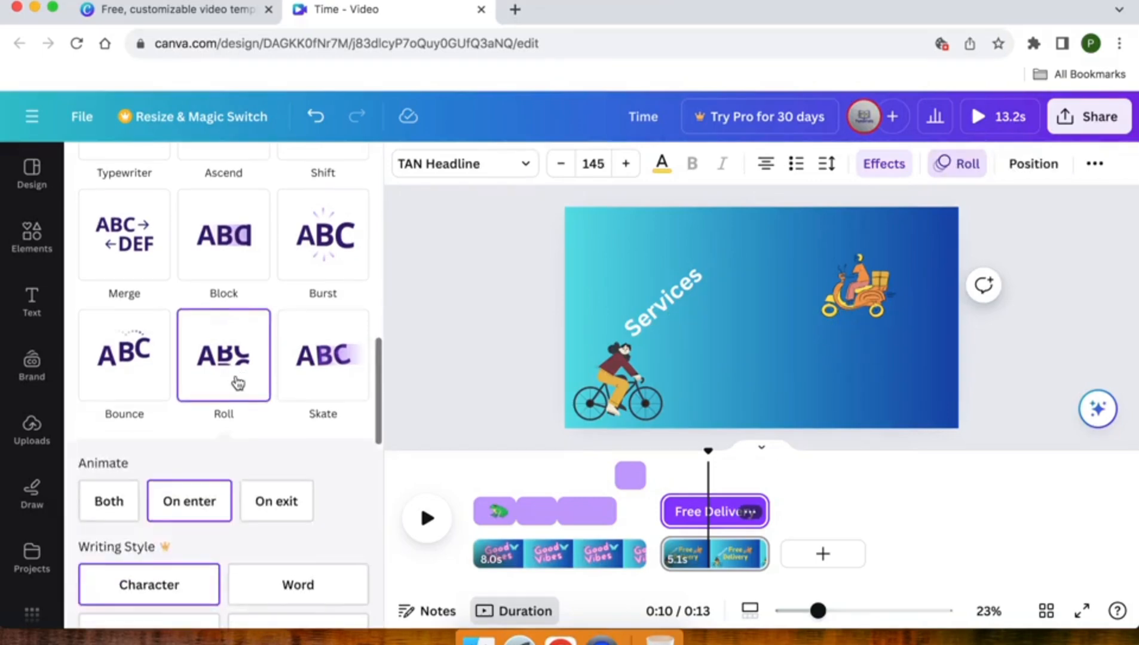
{"action": "left_click", "coordinate": [493, 370]}
{"action": "left_click", "coordinate": [494, 370]}
Apply the Tumble page animation to the whole "Free Delivery" page, animating on enter.
{"action": "left_click", "coordinate": [602, 262]}
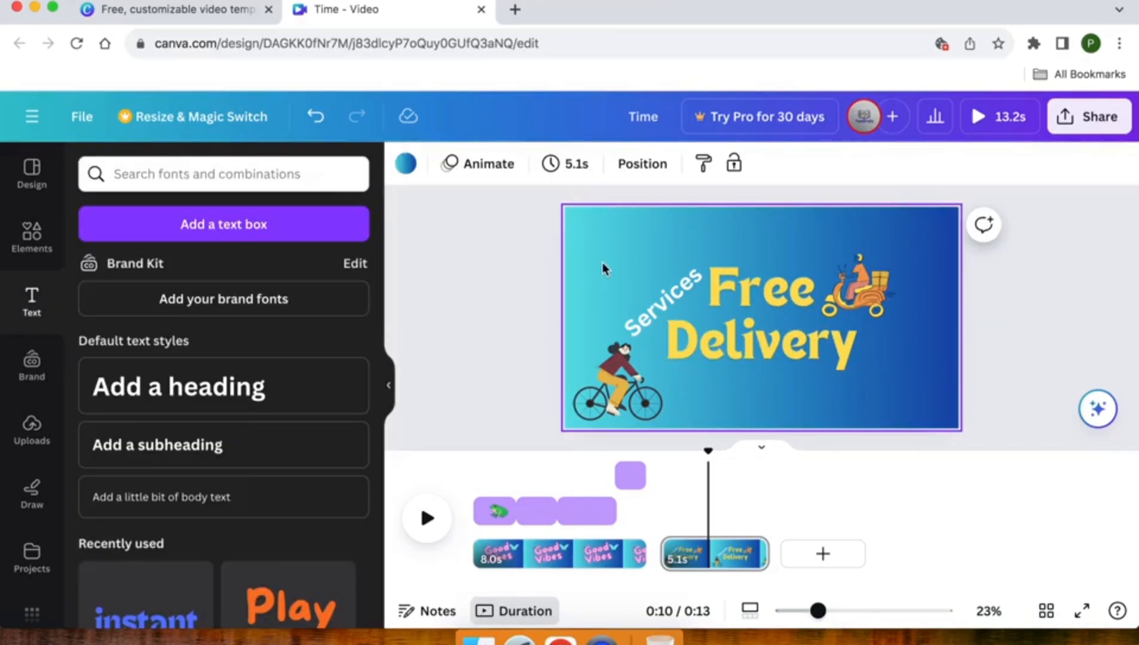
{"action": "left_click", "coordinate": [470, 165]}
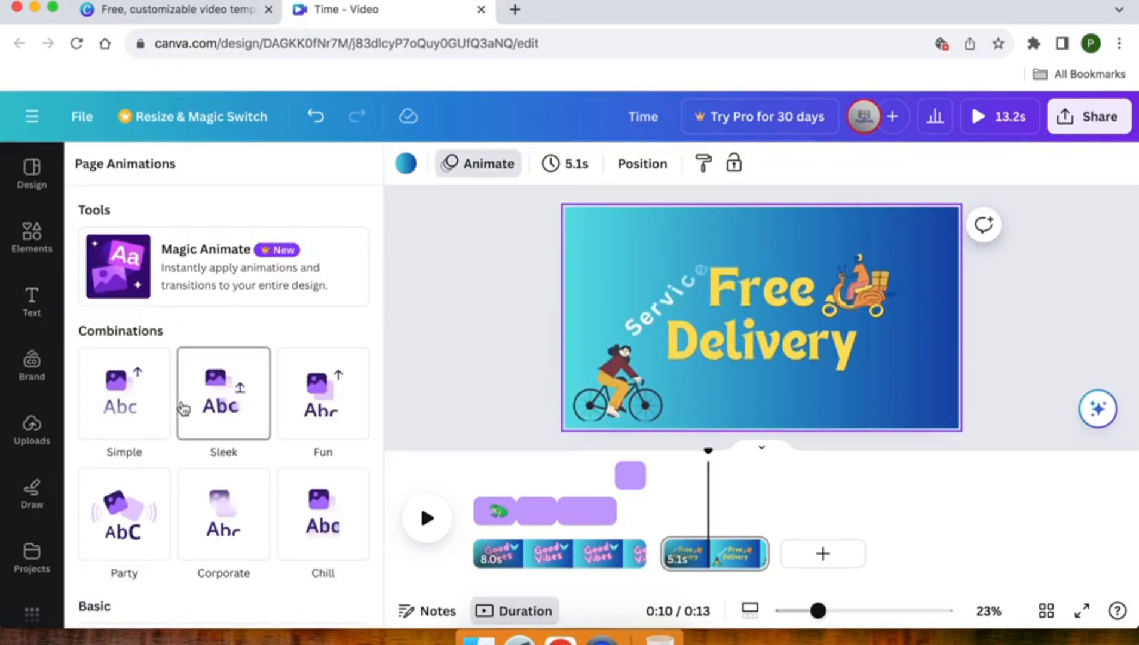
{"action": "left_click", "coordinate": [322, 394]}
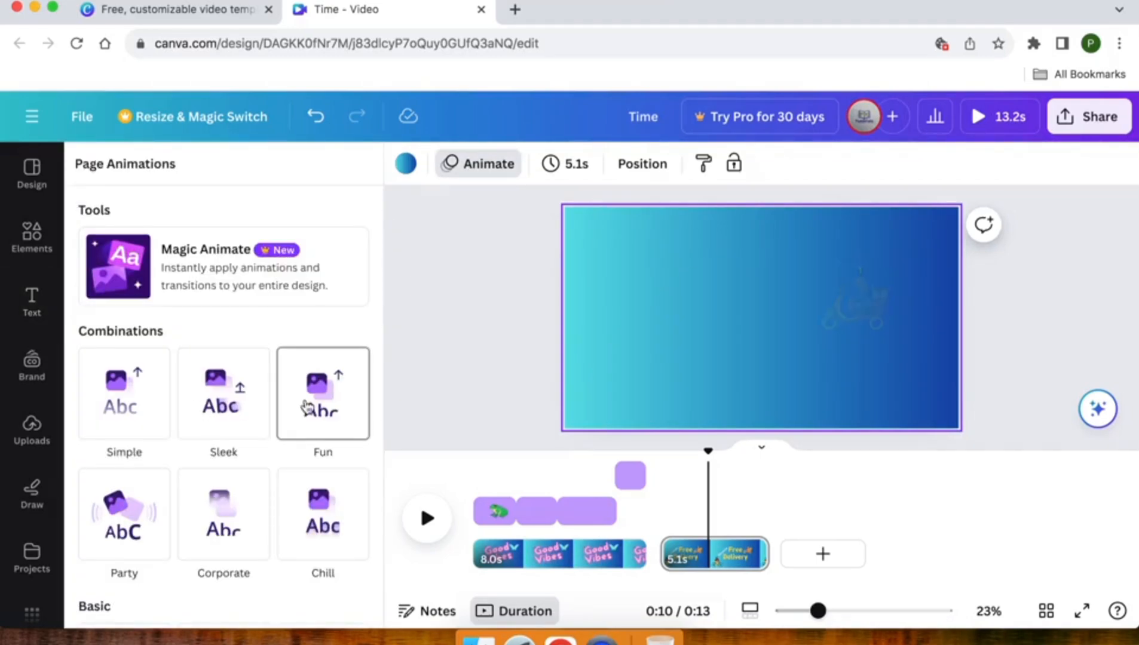
{"action": "scroll", "coordinate": [307, 407], "scroll_direction": "down", "scroll_amount": 4}
{"action": "left_click", "coordinate": [307, 407]}
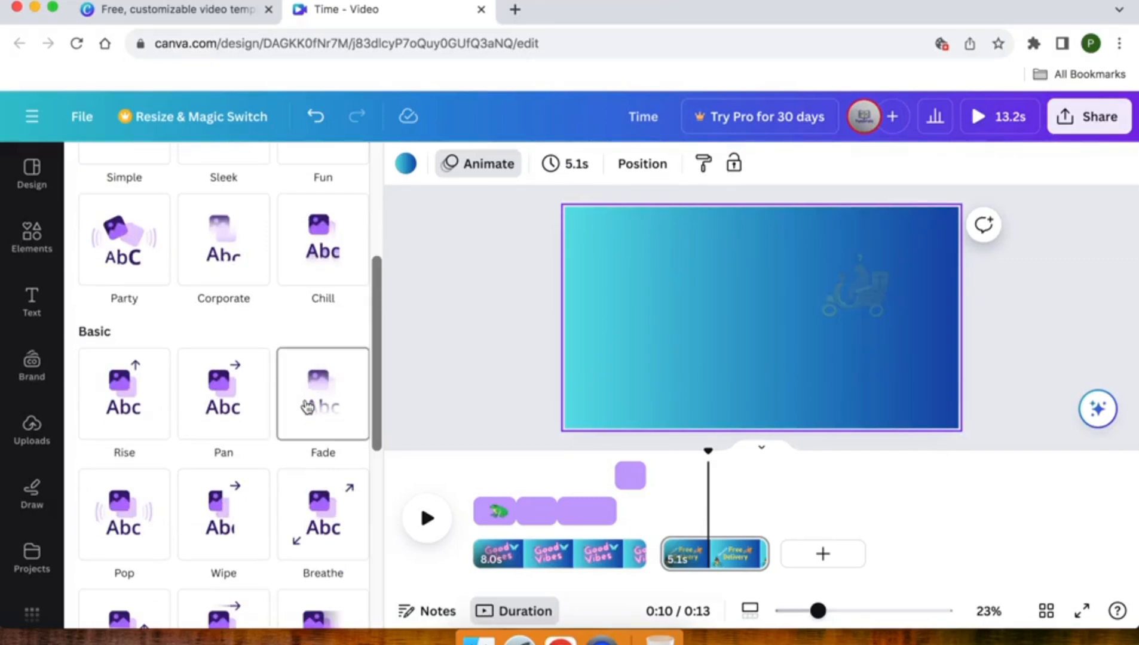
{"action": "scroll", "coordinate": [302, 401], "scroll_direction": "down", "scroll_amount": 5}
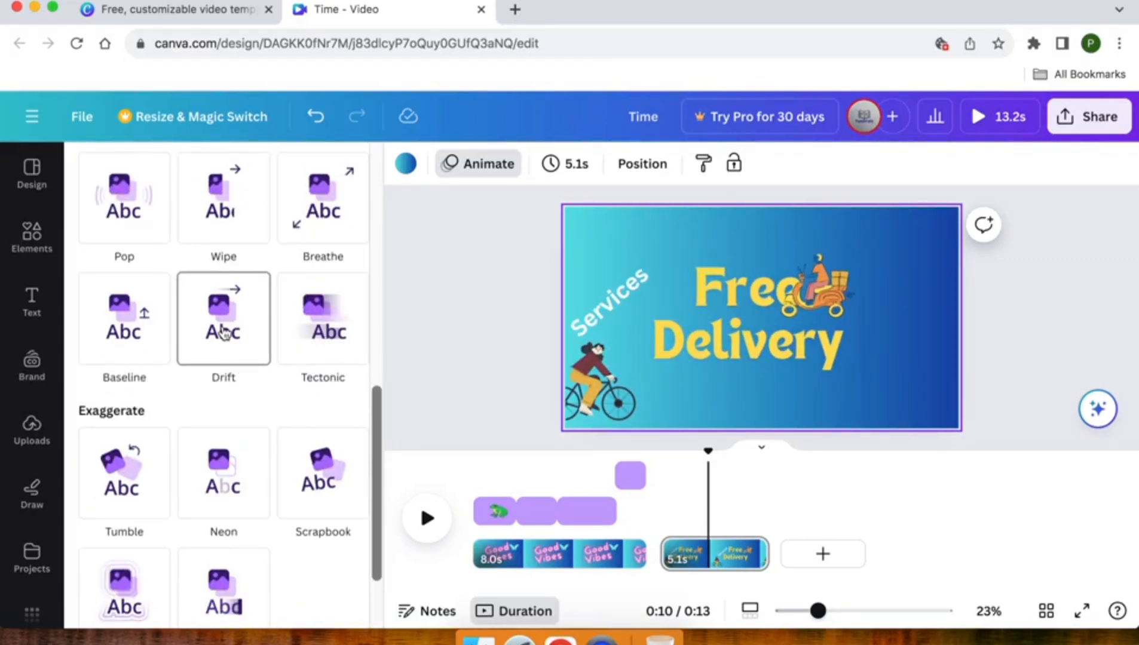
{"action": "scroll", "coordinate": [224, 323], "scroll_direction": "down", "scroll_amount": 2}
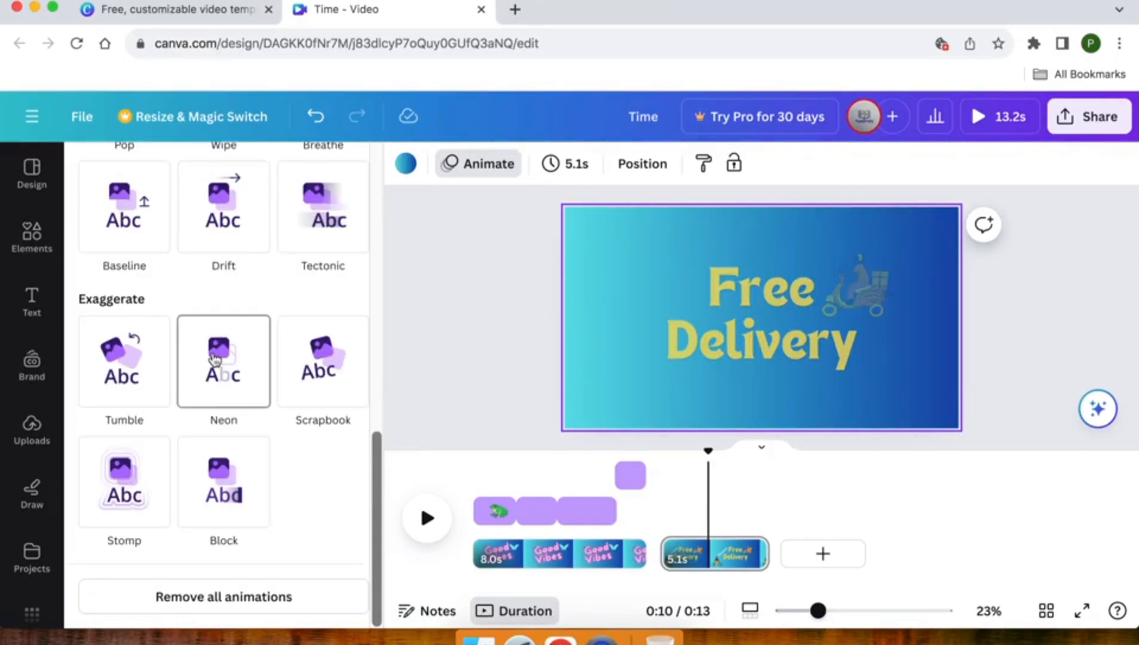
{"action": "left_click", "coordinate": [122, 369]}
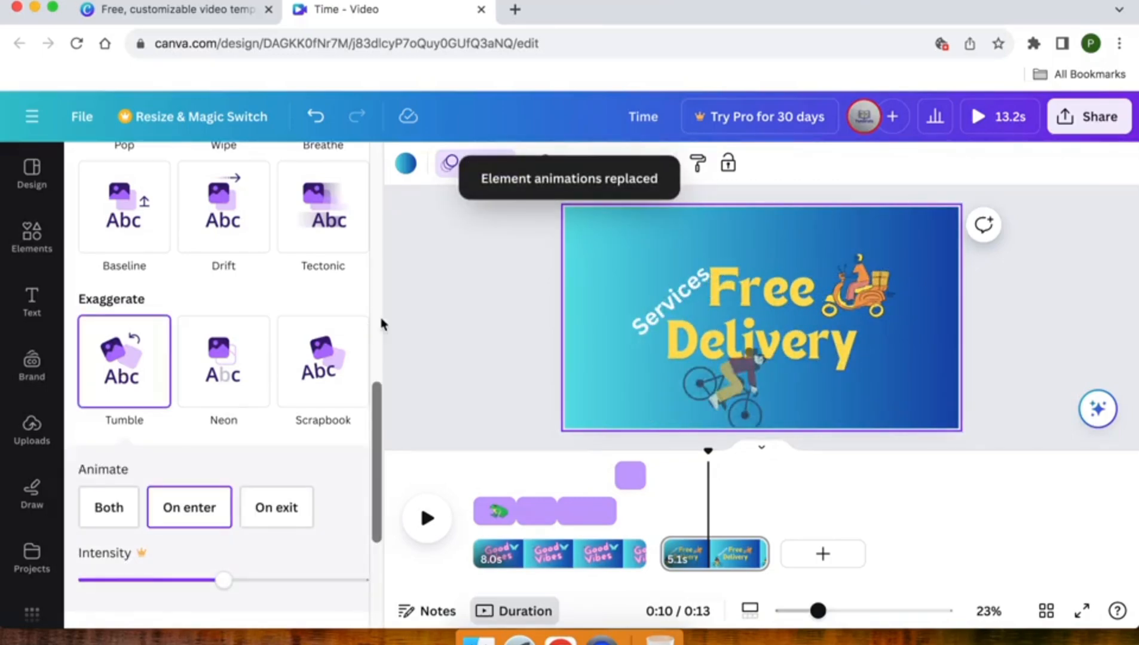
{"action": "left_click", "coordinate": [443, 289]}
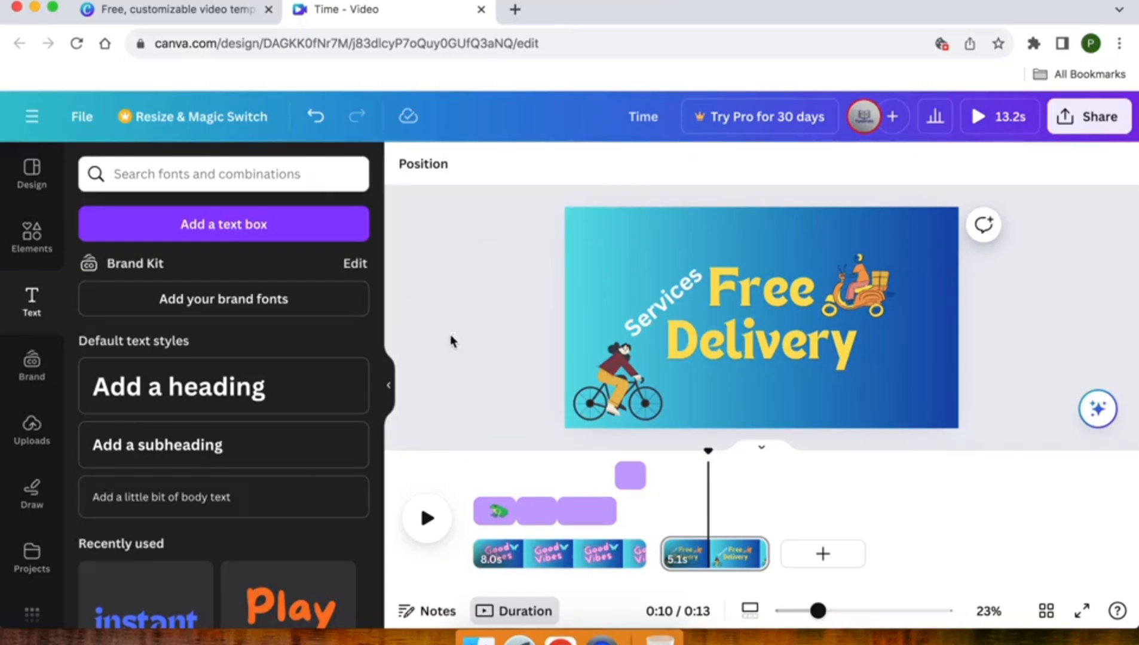
Open the Magic Media generator and view its video generation options.
{"action": "scroll", "coordinate": [19, 381], "scroll_direction": "down", "scroll_amount": 5}
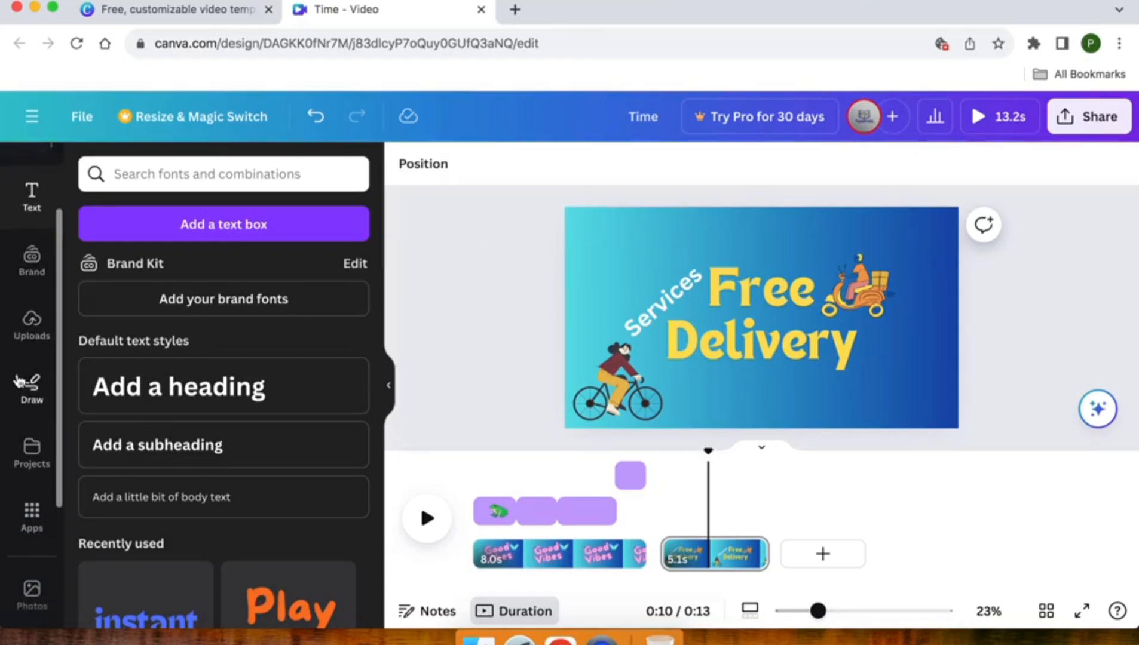
{"action": "scroll", "coordinate": [19, 381], "scroll_direction": "down", "scroll_amount": 3}
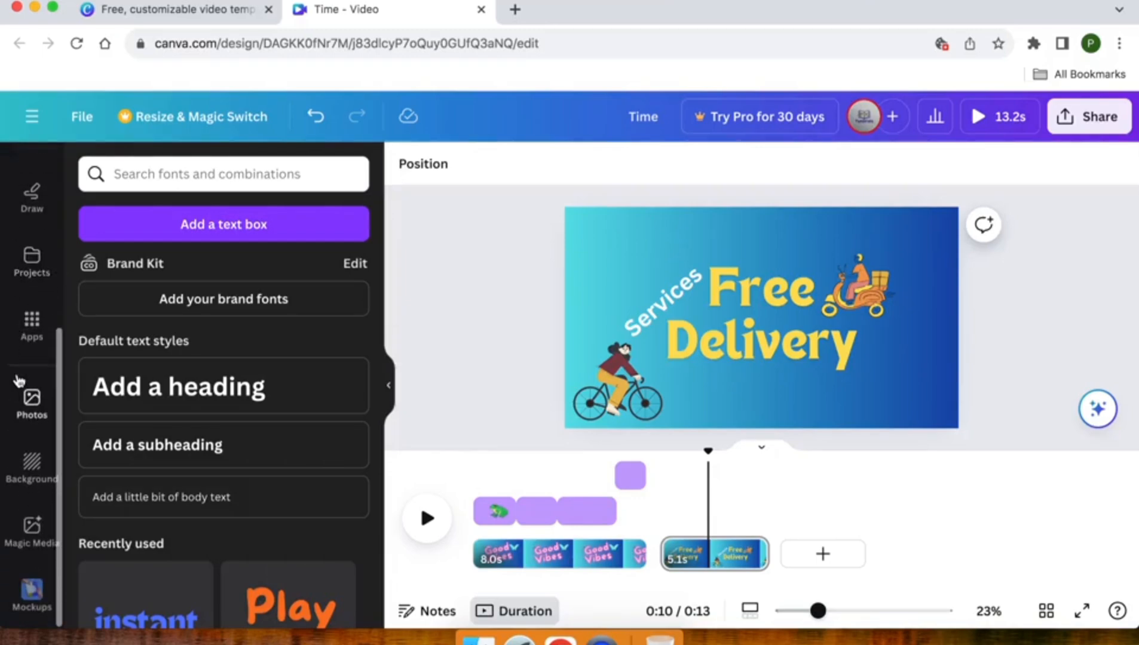
{"action": "left_click", "coordinate": [33, 527]}
{"action": "scroll", "coordinate": [33, 527], "scroll_direction": "up", "scroll_amount": 8}
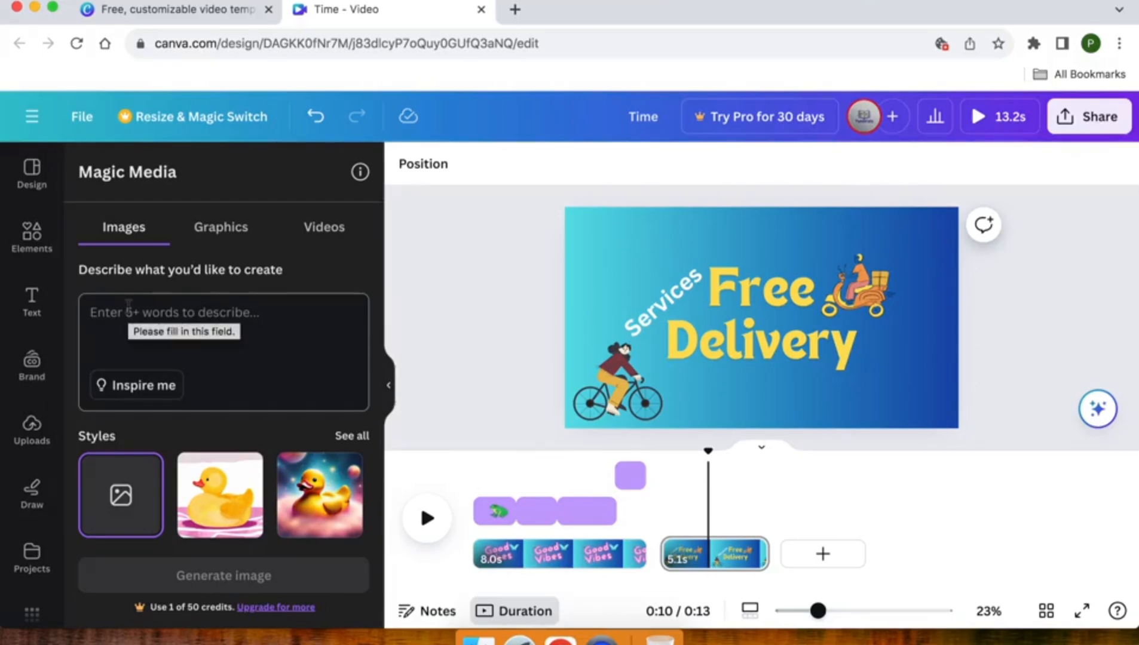
{"action": "left_click", "coordinate": [317, 227]}
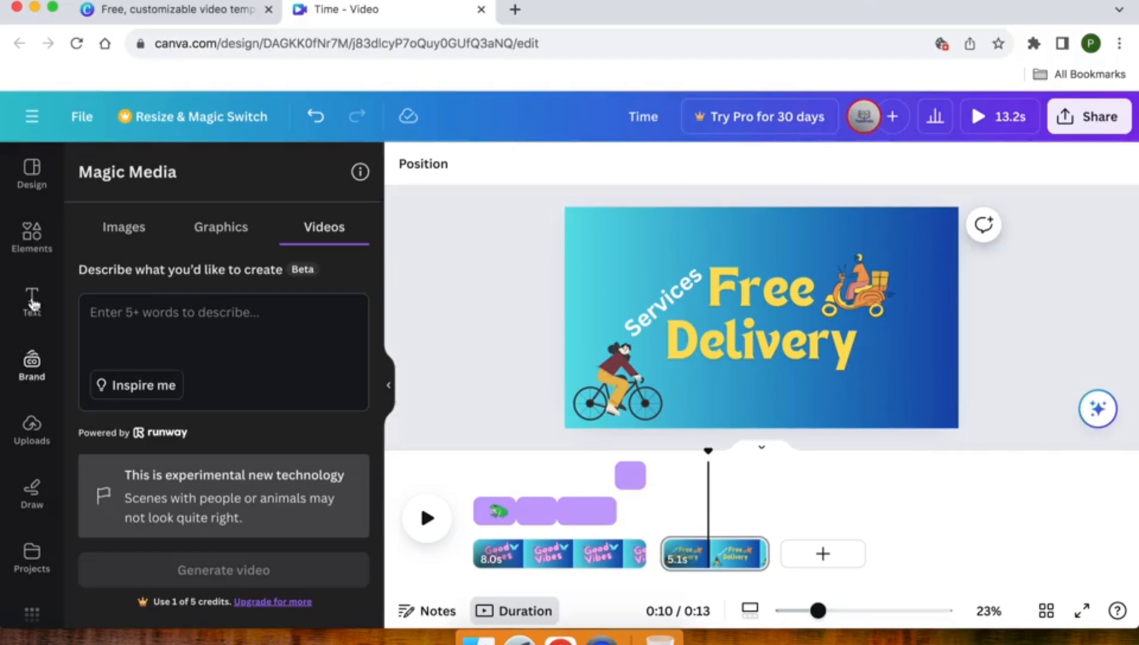
Search the video elements for "nature" and add the 21-second red sunset grass clip to the "Free Delivery" page.
{"action": "left_click", "coordinate": [27, 251]}
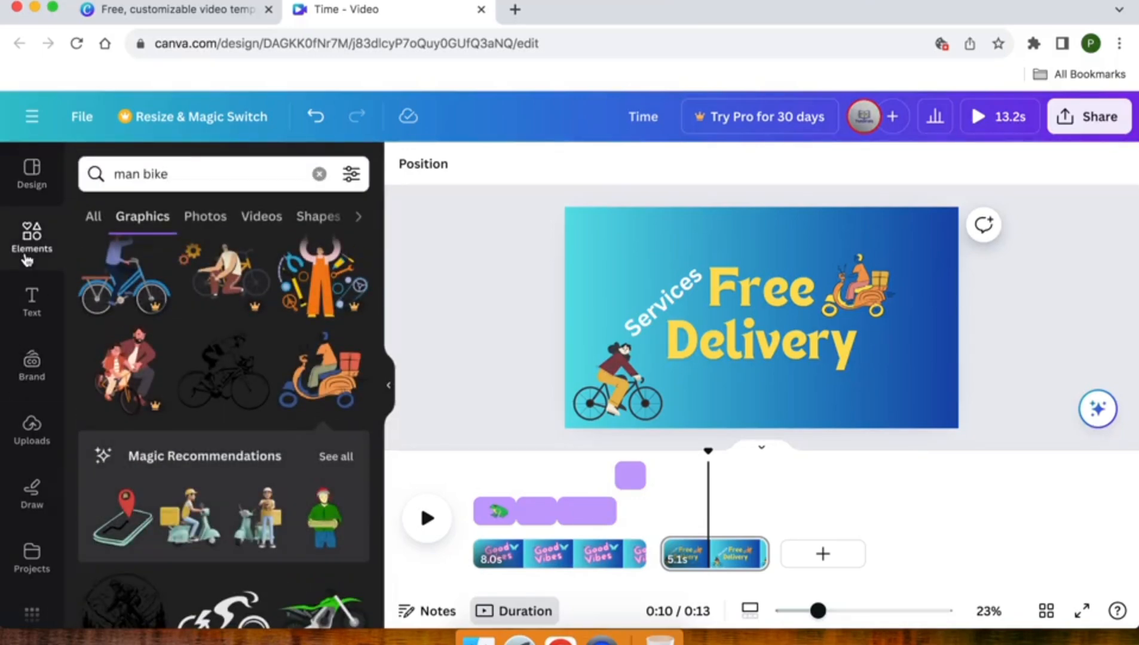
{"action": "left_click", "coordinate": [18, 251]}
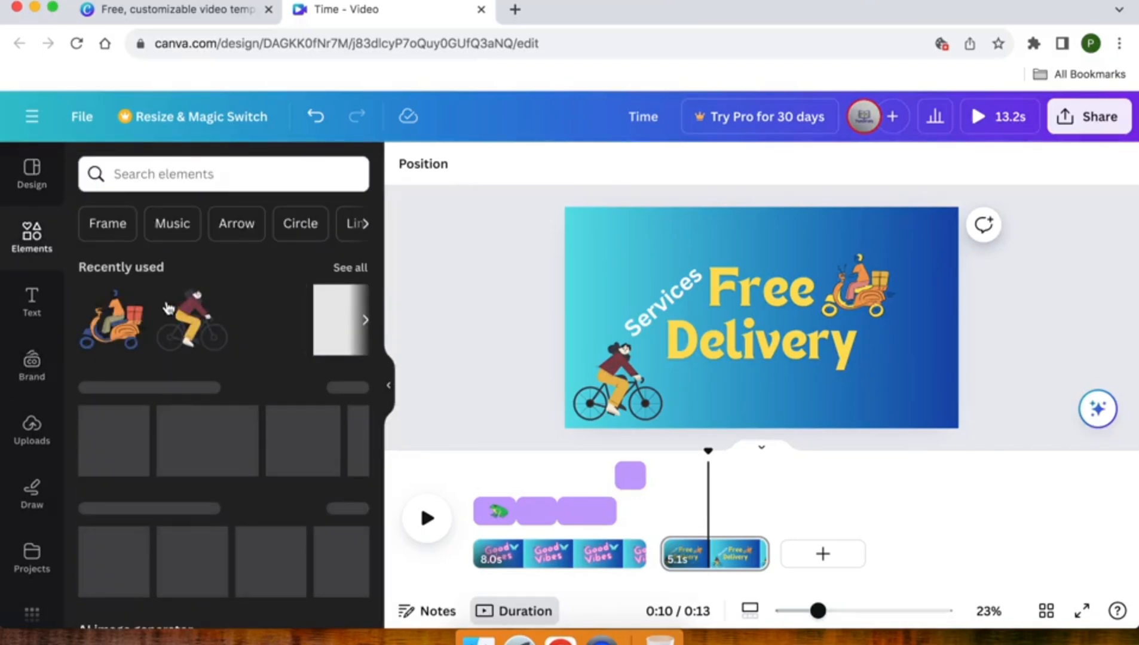
{"action": "scroll", "coordinate": [192, 315], "scroll_direction": "down", "scroll_amount": 5}
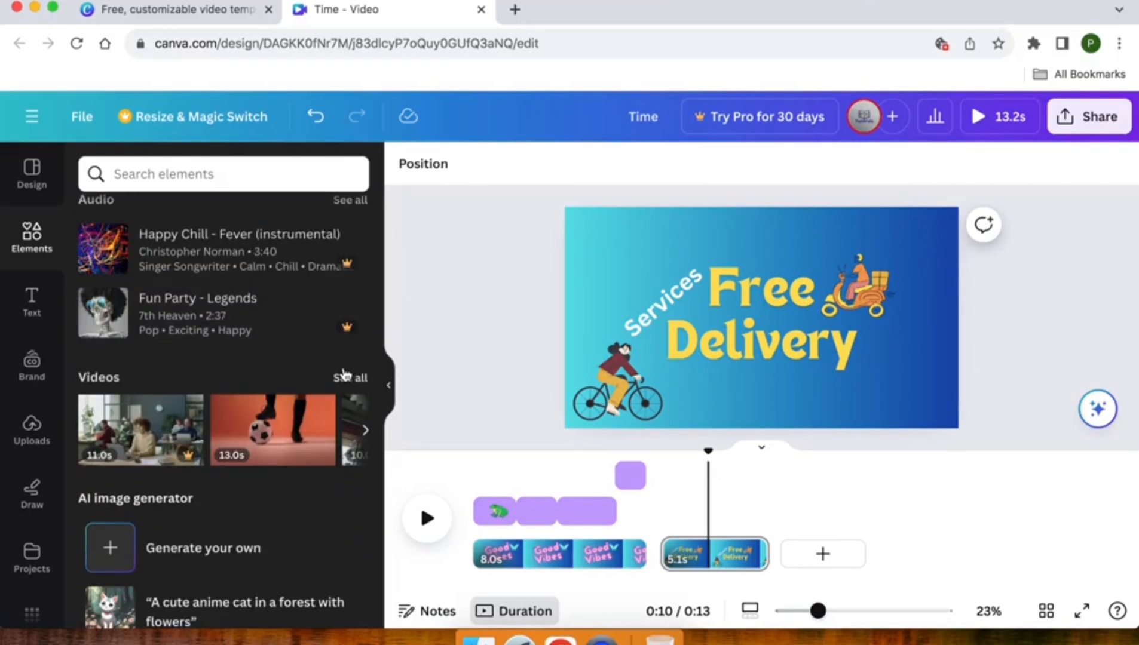
{"action": "left_click", "coordinate": [345, 381]}
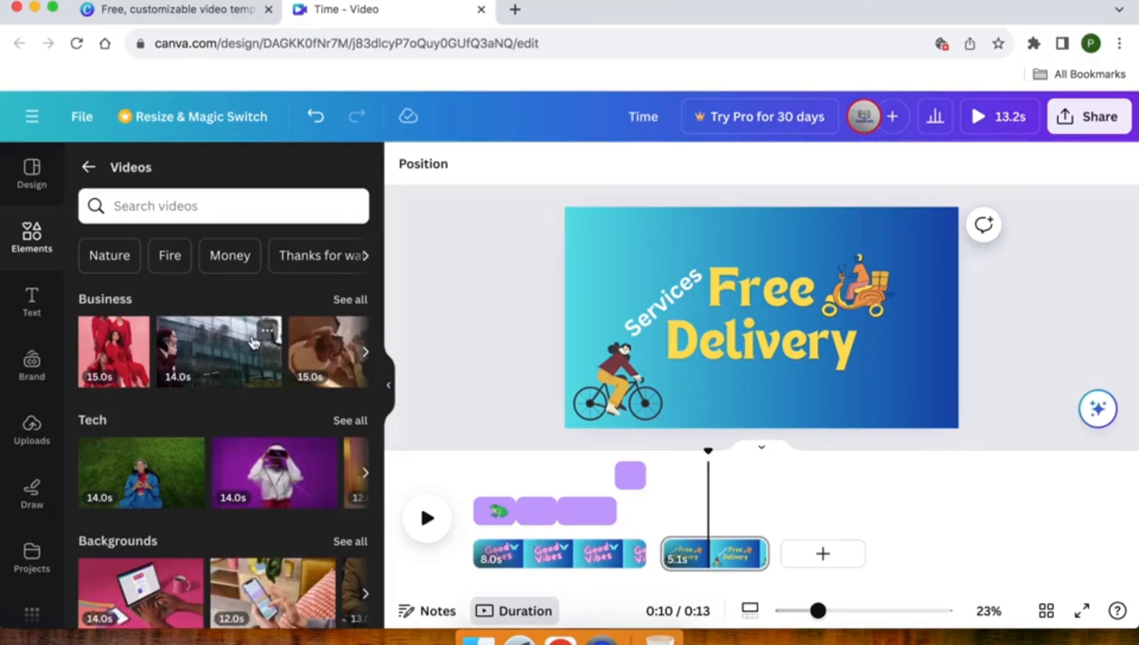
{"action": "left_click", "coordinate": [155, 206]}
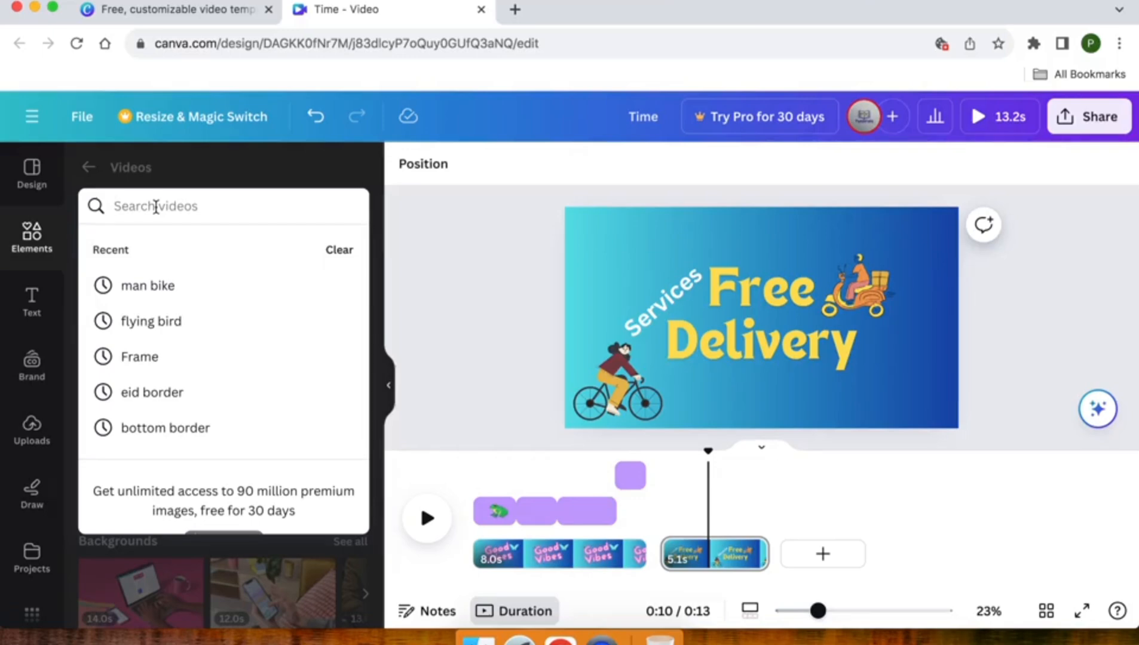
{"action": "type", "text": "nature"}
{"action": "key", "text": "Return"}
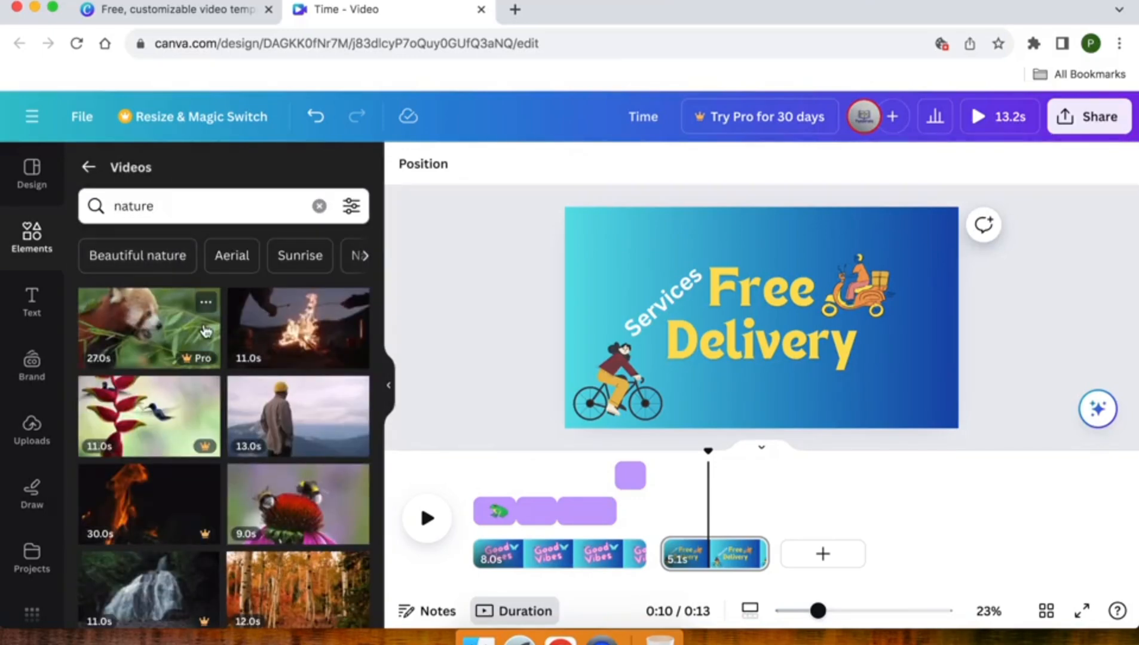
{"action": "scroll", "coordinate": [205, 331], "scroll_direction": "down", "scroll_amount": 2}
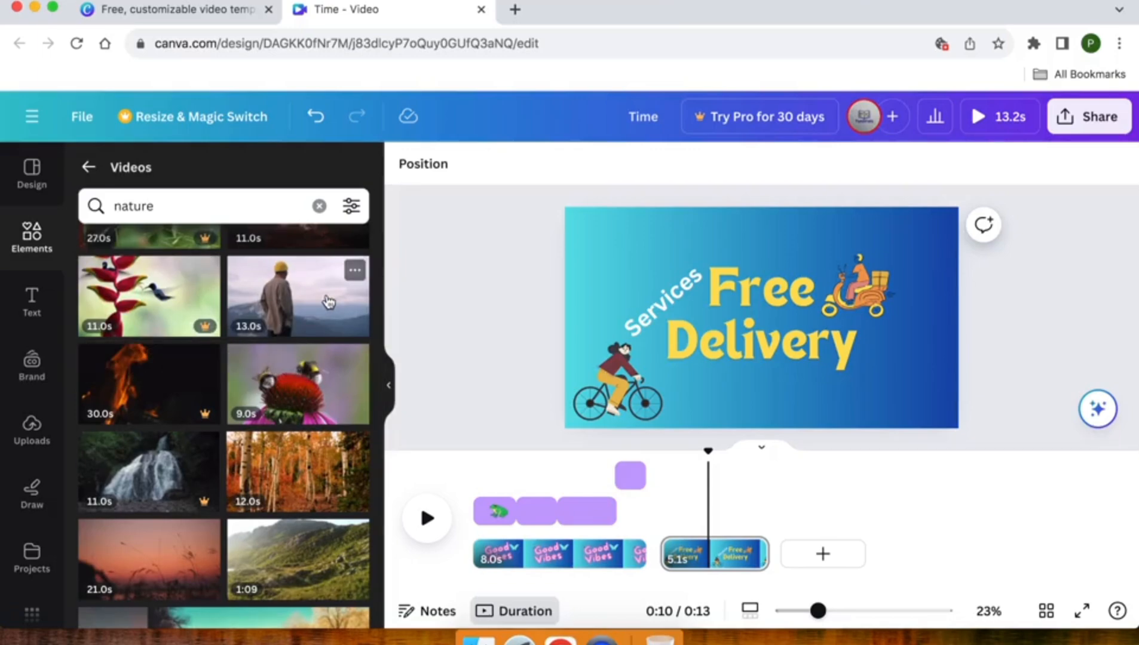
{"action": "scroll", "coordinate": [306, 313], "scroll_direction": "down", "scroll_amount": 3}
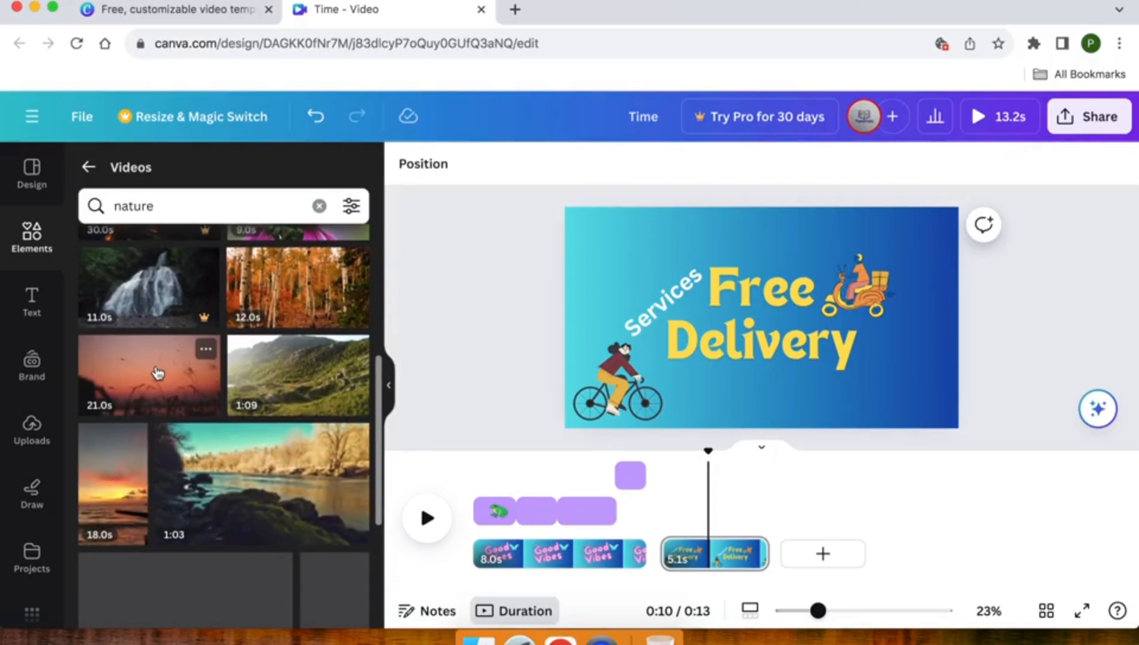
{"action": "left_click", "coordinate": [145, 374]}
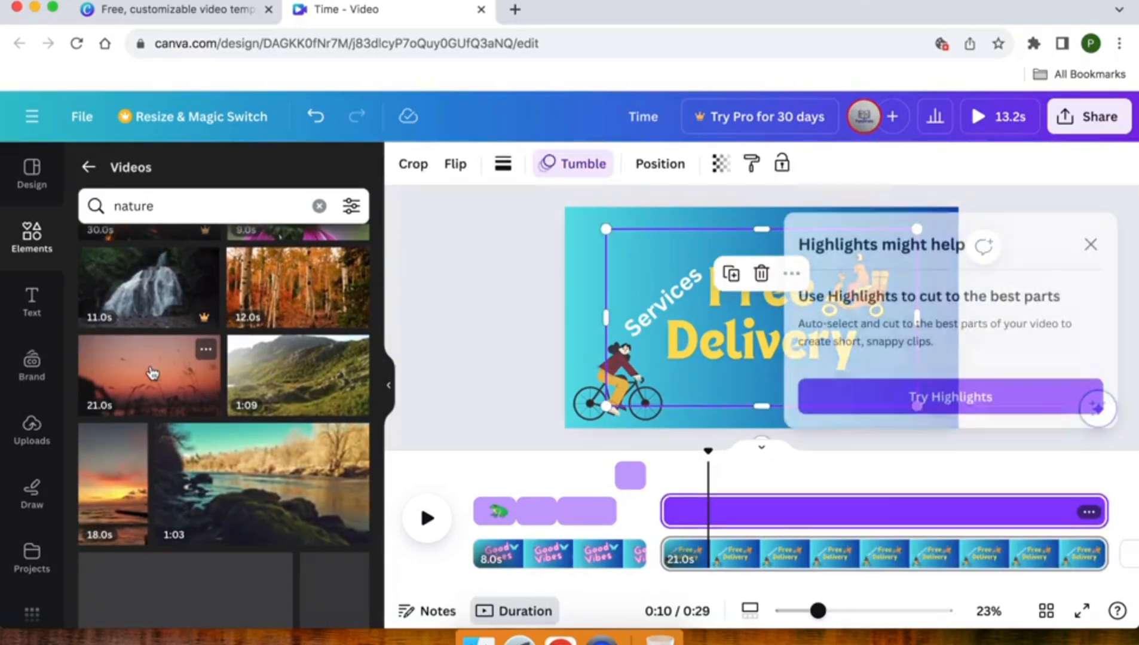
{"action": "left_click", "coordinate": [1093, 244]}
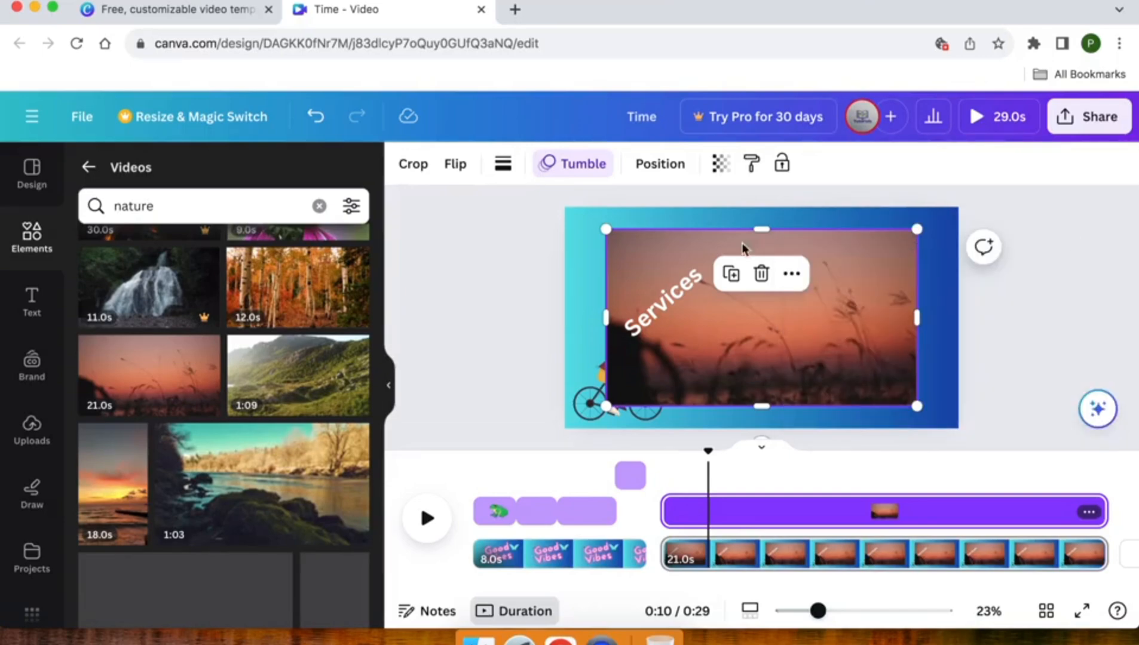
Enlarge the sunset clip to about 1,946 by 1,109 so it covers the page, and set its transparency to 30.
{"action": "left_click_drag", "start_coordinate": [607, 232], "coordinate": [558, 214]}
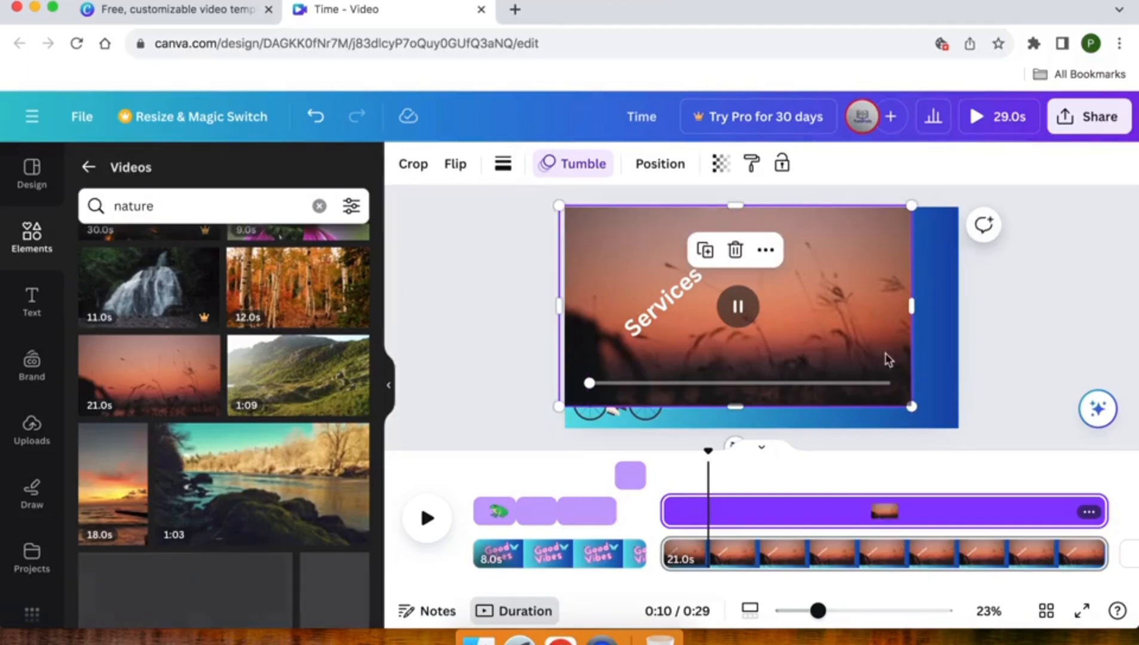
{"action": "left_click_drag", "start_coordinate": [913, 408], "coordinate": [952, 420]}
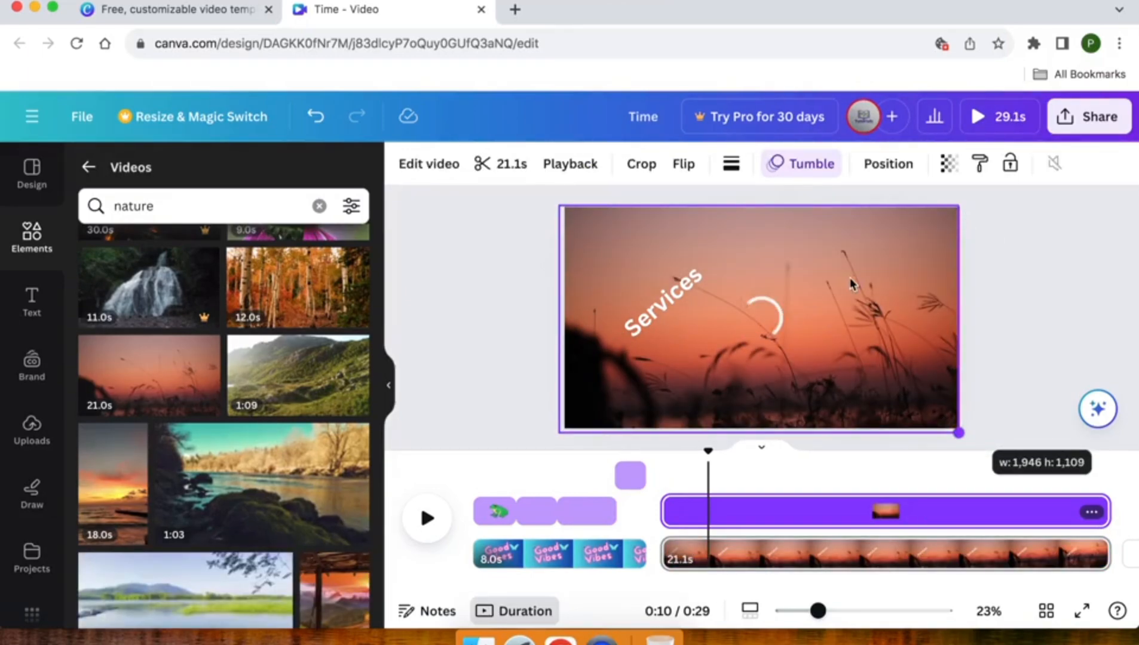
{"action": "left_click", "coordinate": [790, 313]}
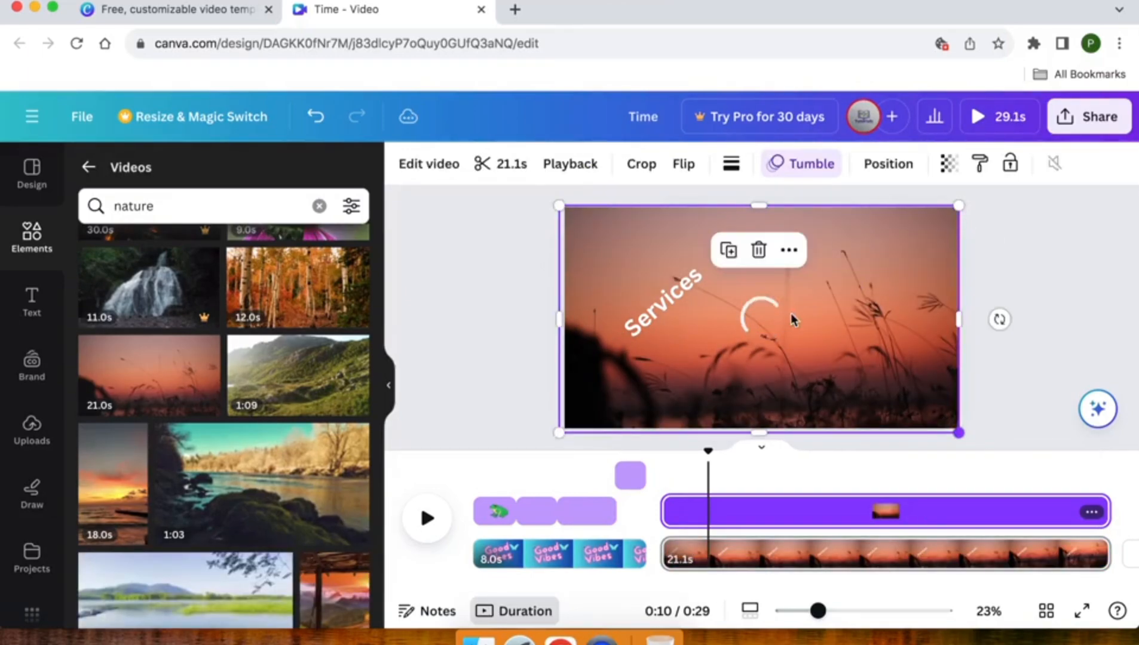
{"action": "left_click", "coordinate": [948, 163]}
{"action": "left_click_drag", "start_coordinate": [891, 240], "coordinate": [821, 243]}
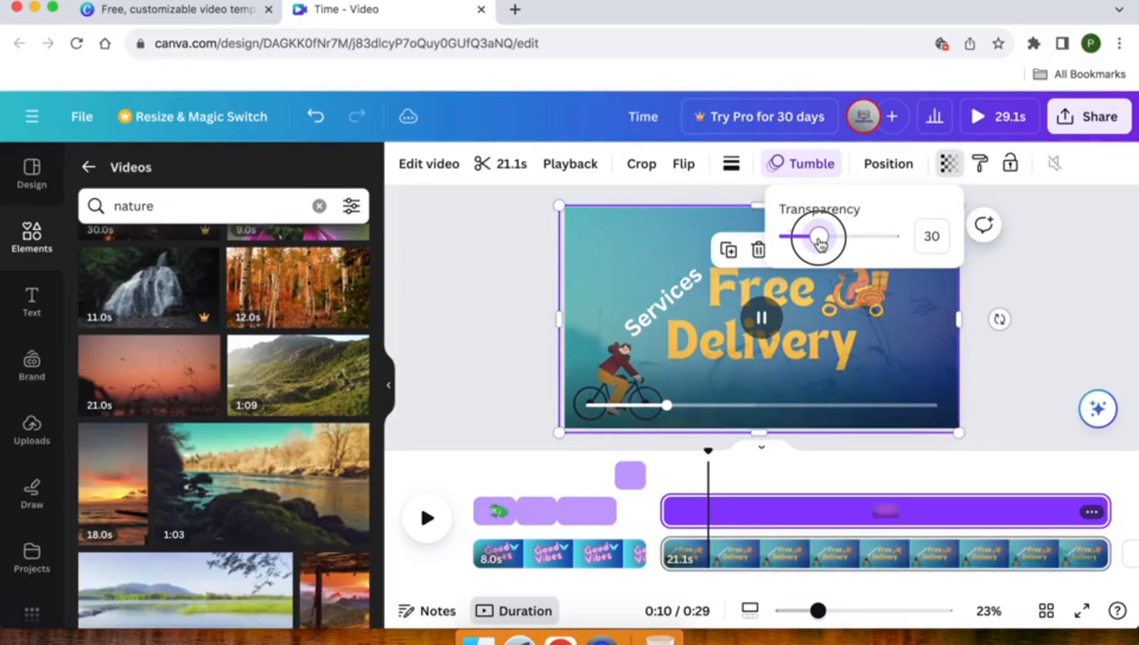
{"action": "left_click", "coordinate": [476, 233]}
{"action": "left_click", "coordinate": [477, 233]}
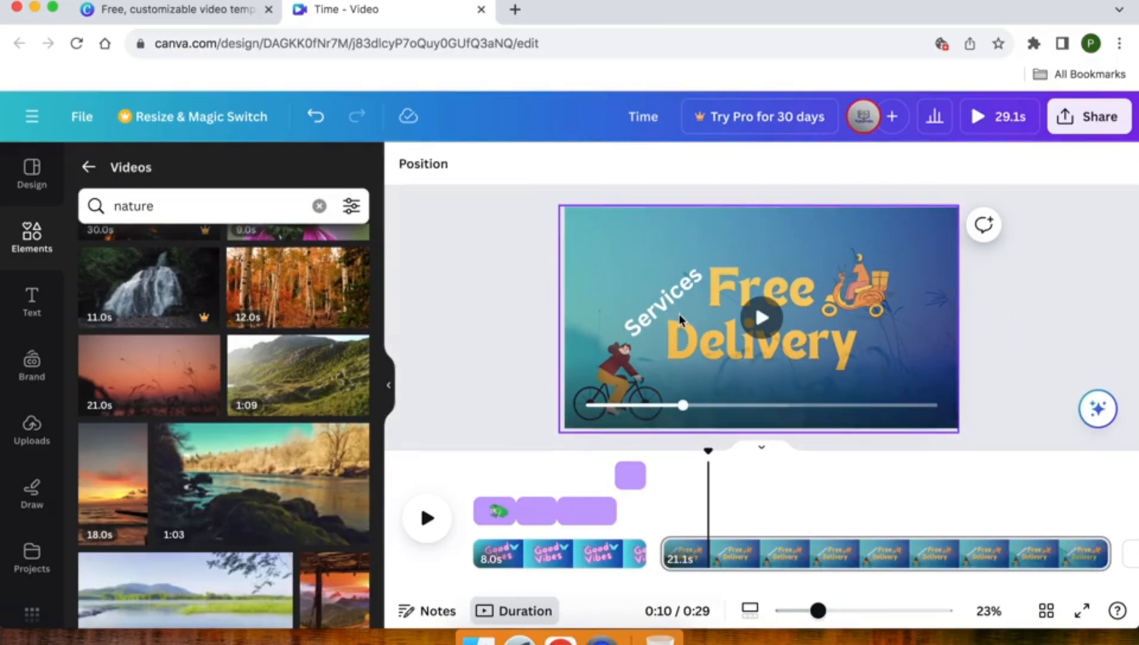
Shorten the sunset clip on the timeline and trim the "Free Delivery" page to 7.5 seconds.
{"action": "left_click", "coordinate": [841, 556]}
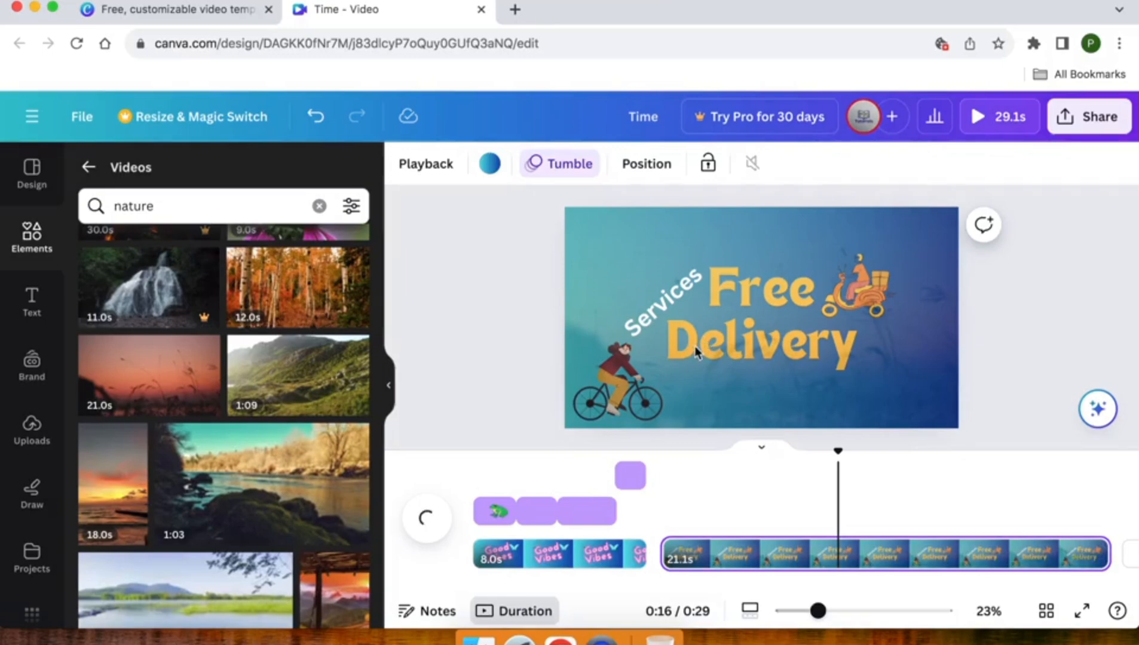
{"action": "double_click", "coordinate": [705, 359]}
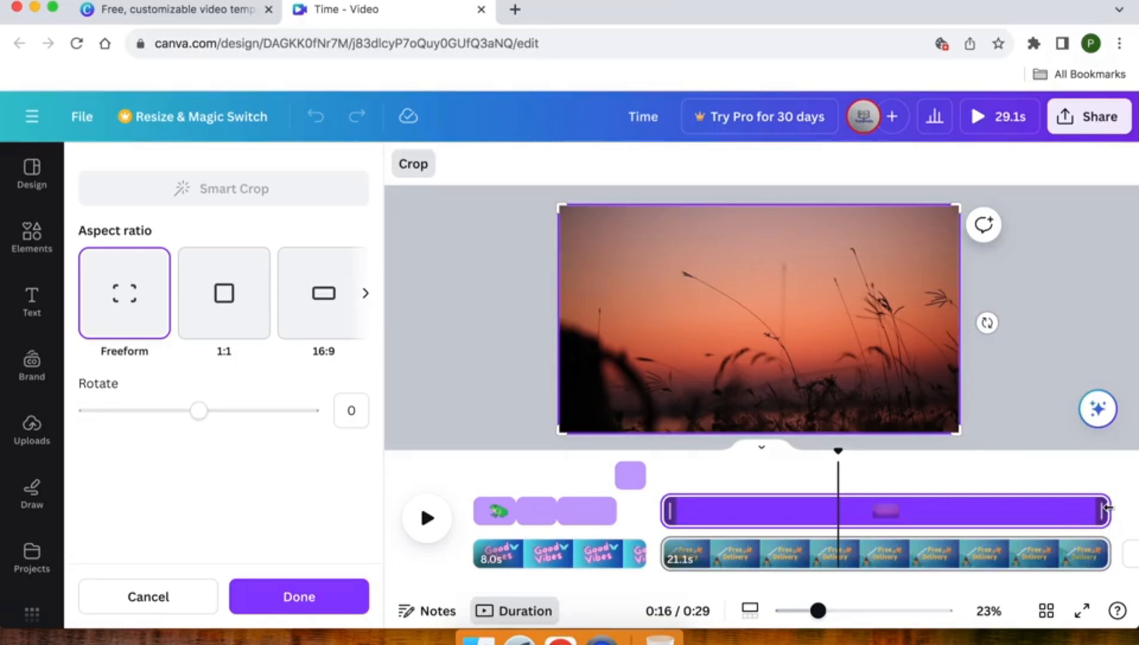
{"action": "left_click_drag", "start_coordinate": [1037, 505], "coordinate": [840, 514]}
{"action": "left_click", "coordinate": [934, 555]}
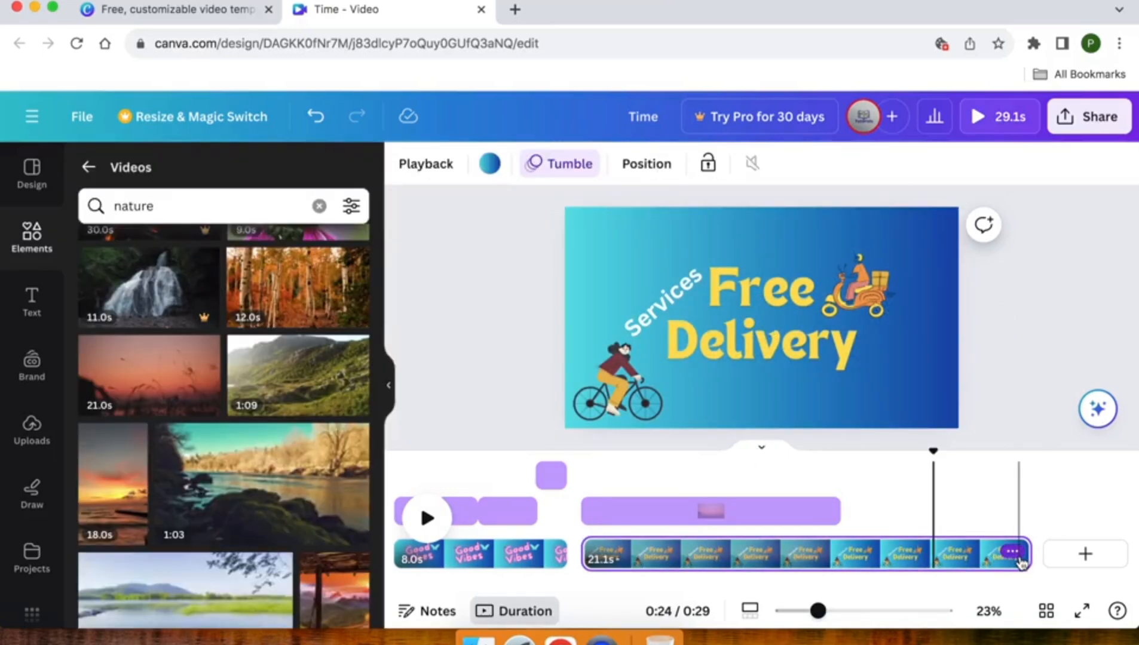
{"action": "left_click_drag", "start_coordinate": [1017, 560], "coordinate": [735, 543]}
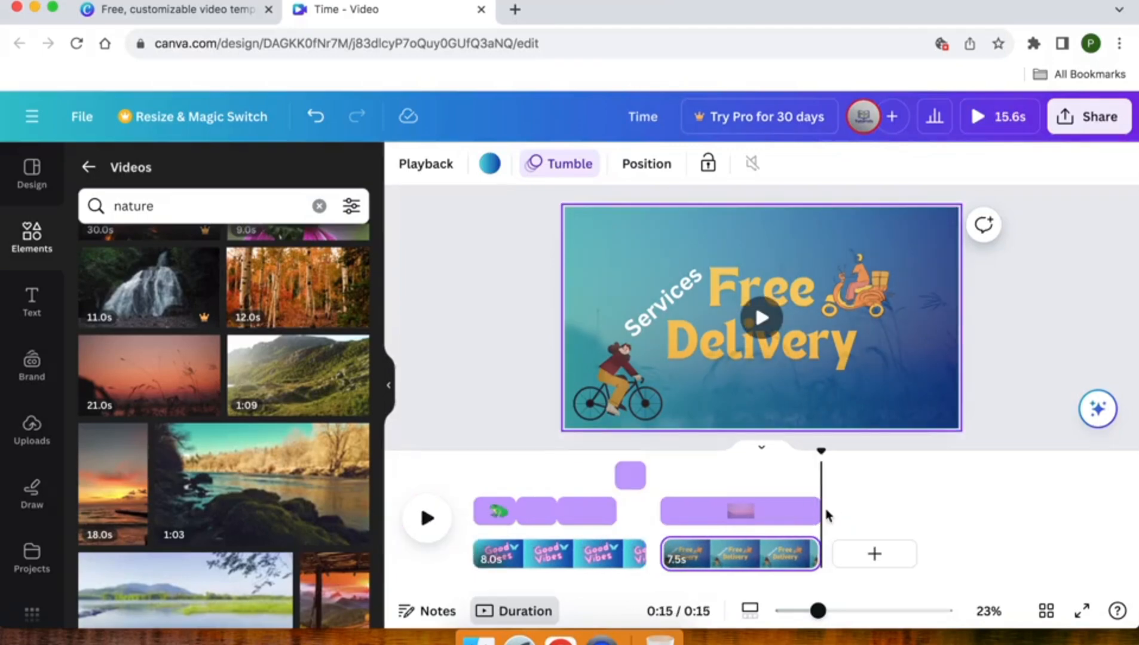
{"action": "left_click", "coordinate": [512, 306]}
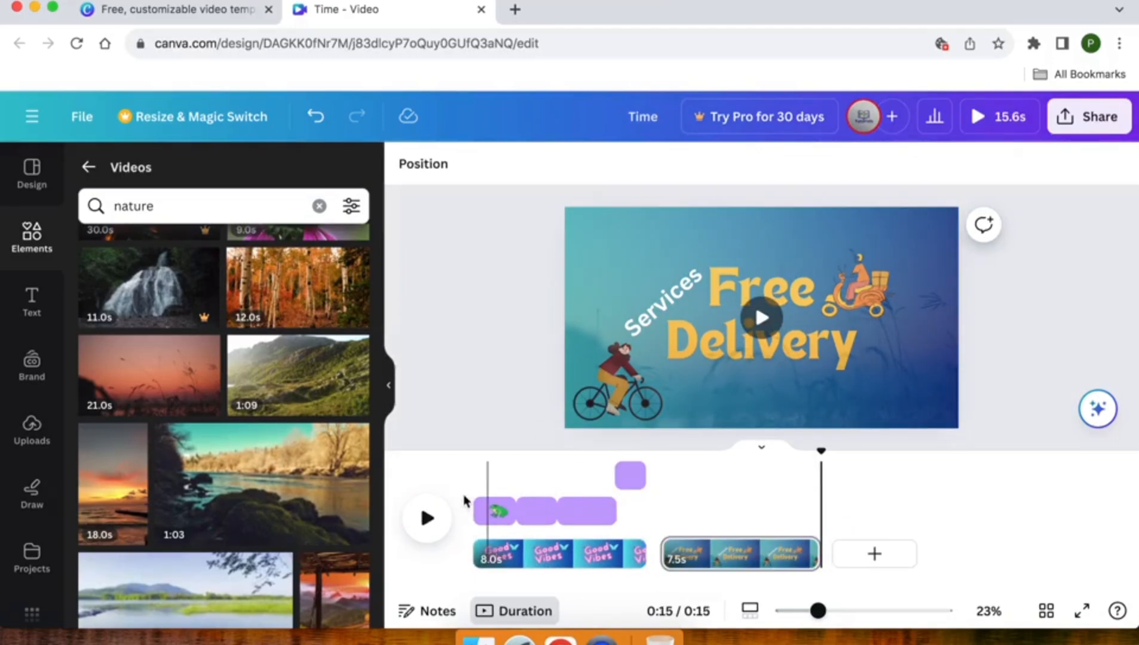
Search the video elements for "abstract background" and add the 10-second blue particle wave clip to the "Good Vibes" page.
{"action": "left_click", "coordinate": [531, 559]}
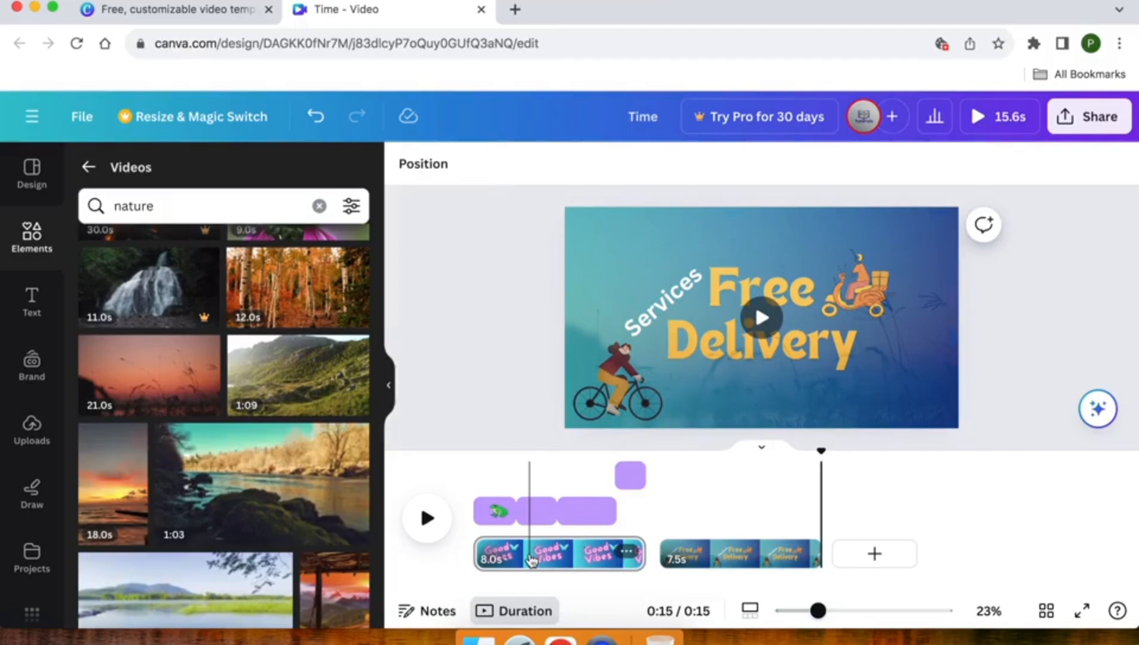
{"action": "left_click", "coordinate": [531, 560]}
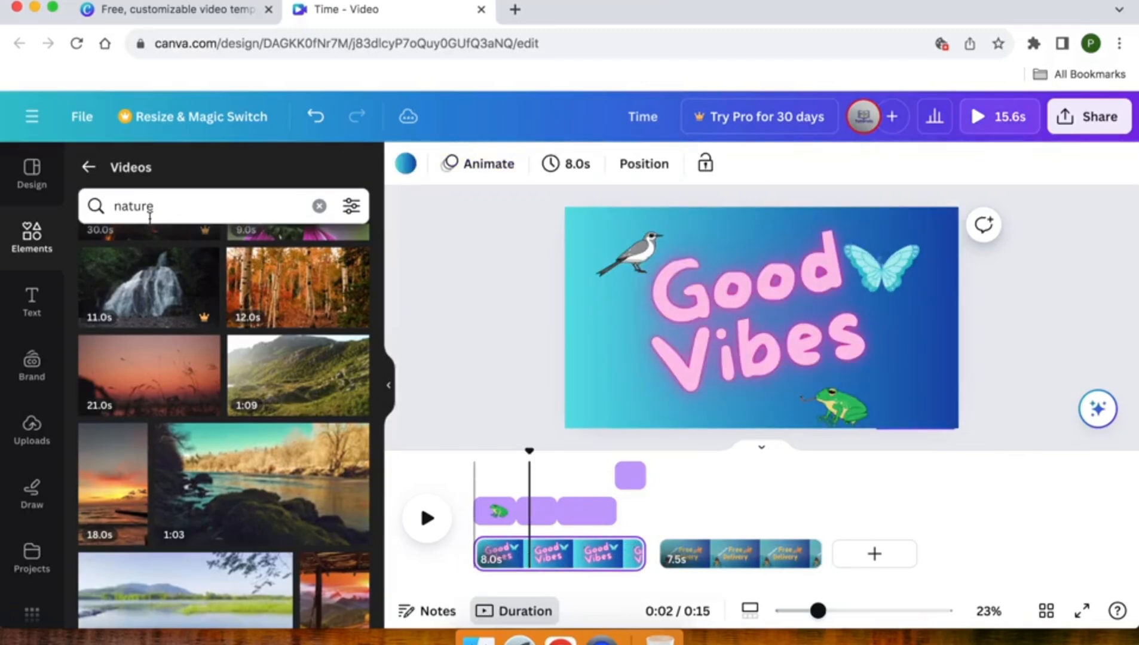
{"action": "double_click", "coordinate": [138, 206]}
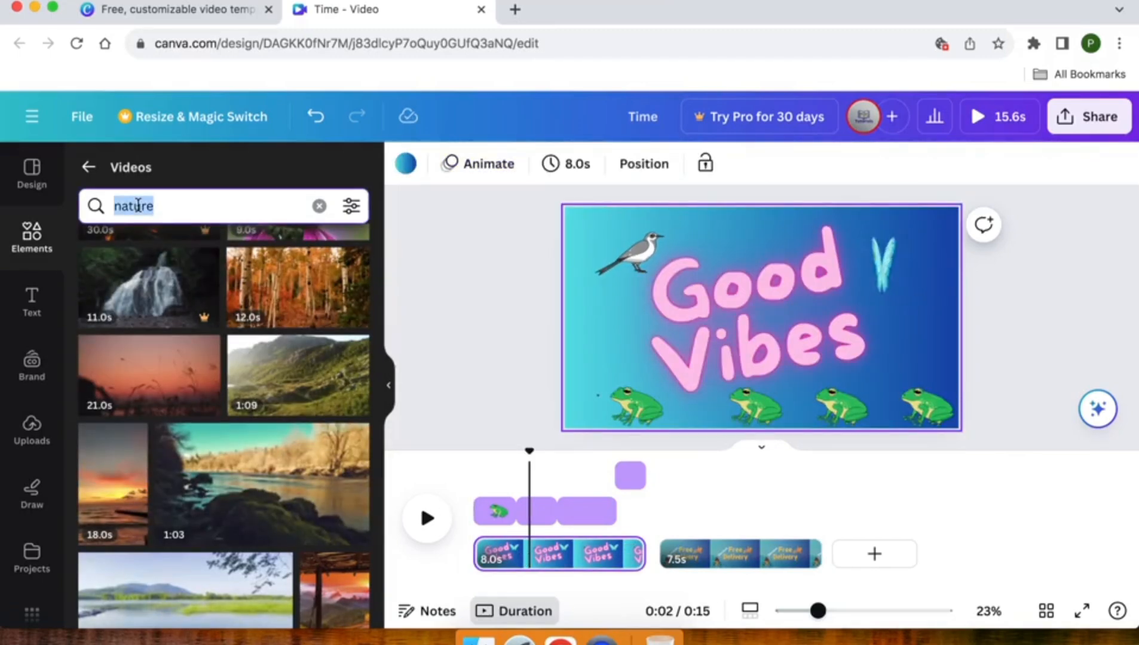
{"action": "type", "text": "abstr"}
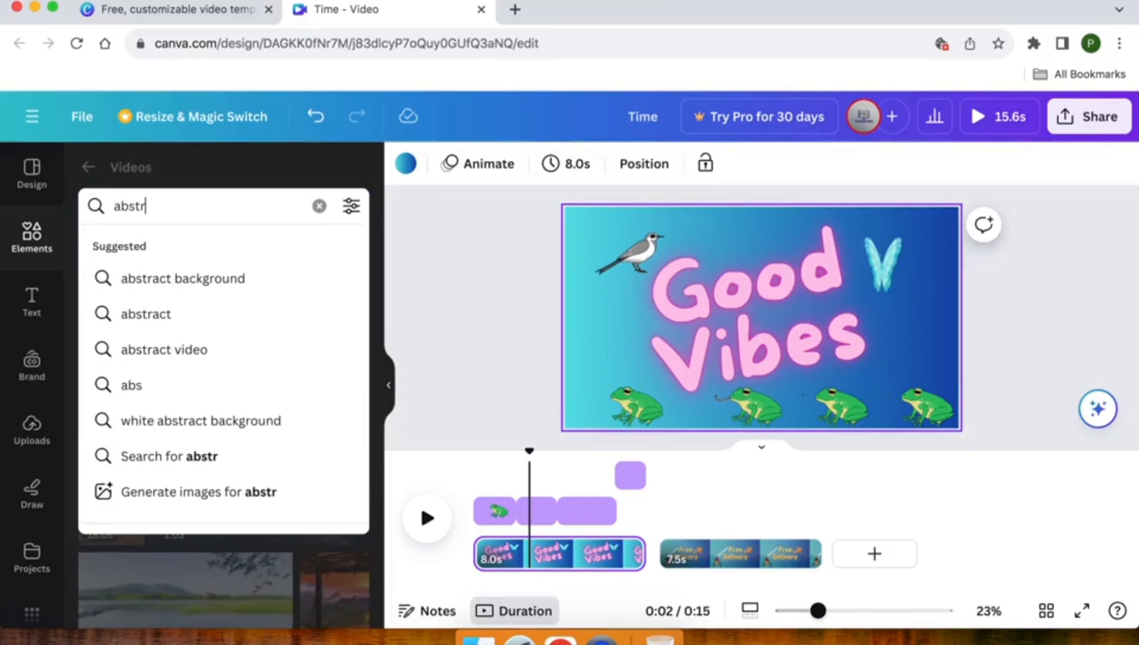
{"action": "left_click", "coordinate": [173, 278]}
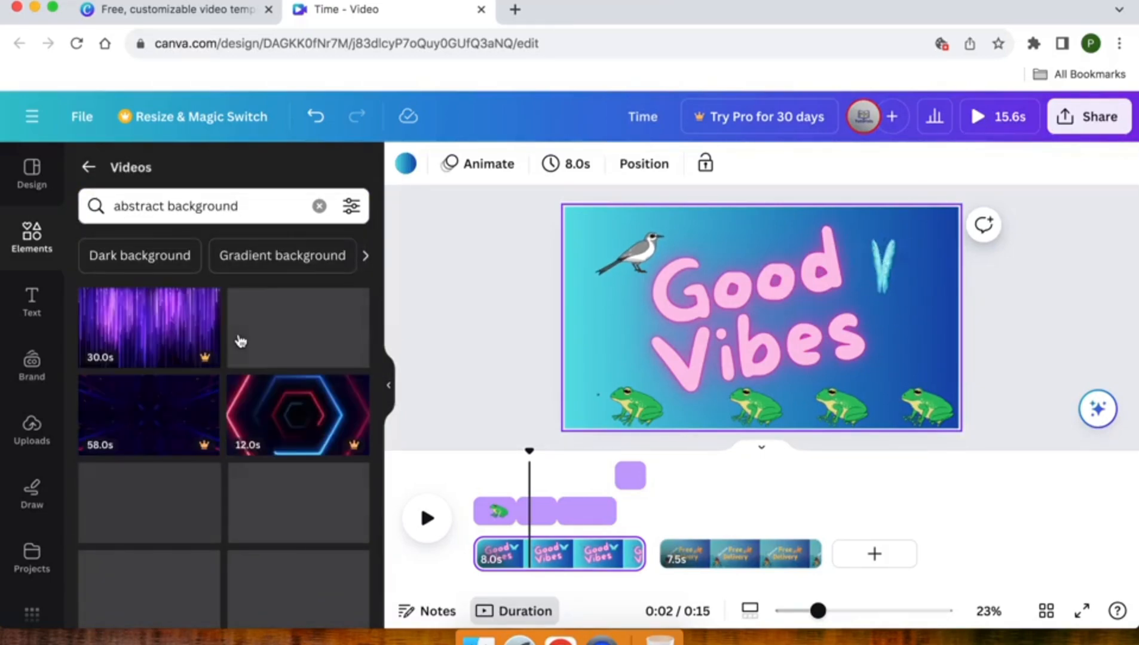
{"action": "scroll", "coordinate": [244, 351], "scroll_direction": "down", "scroll_amount": 10}
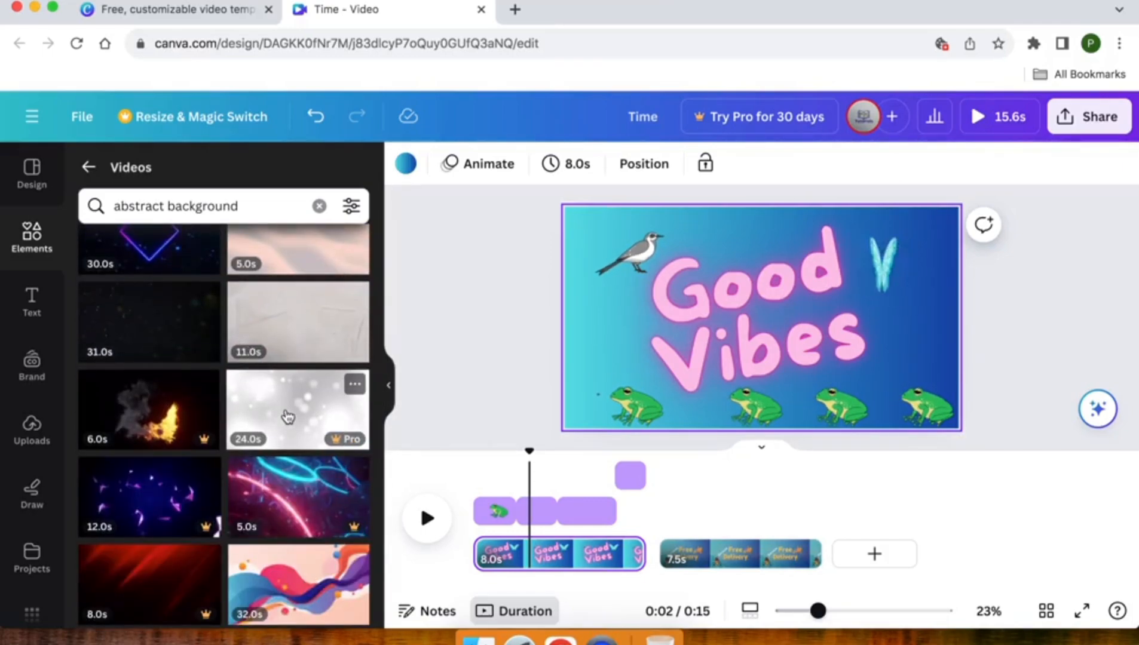
{"action": "scroll", "coordinate": [288, 417], "scroll_direction": "down", "scroll_amount": 3}
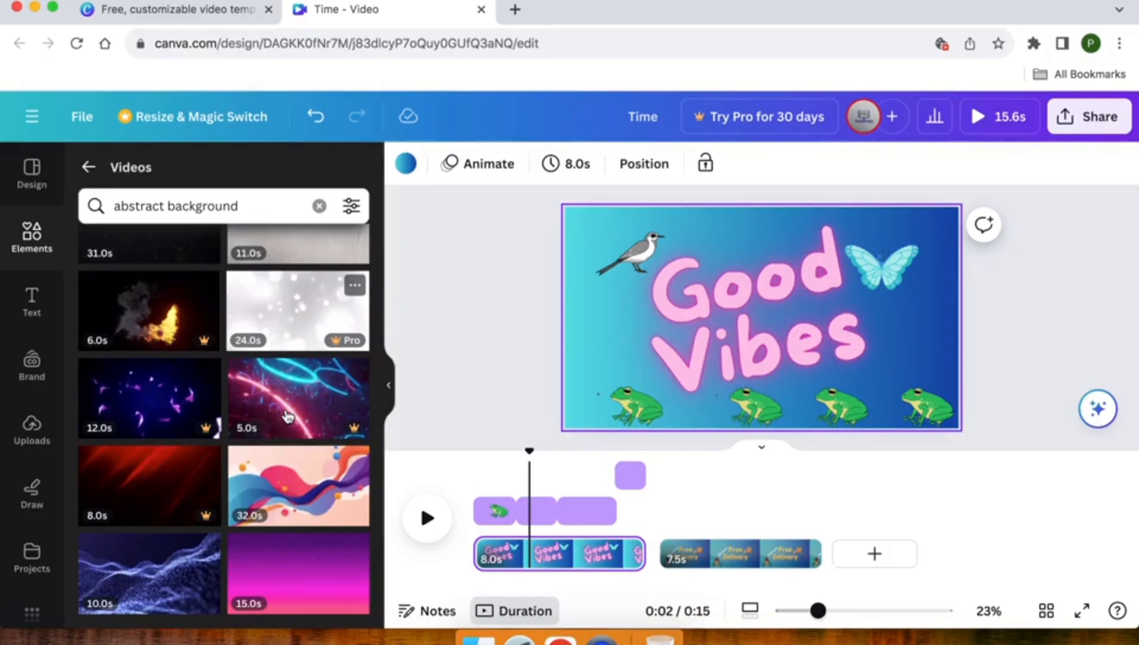
{"action": "scroll", "coordinate": [288, 416], "scroll_direction": "down", "scroll_amount": 3}
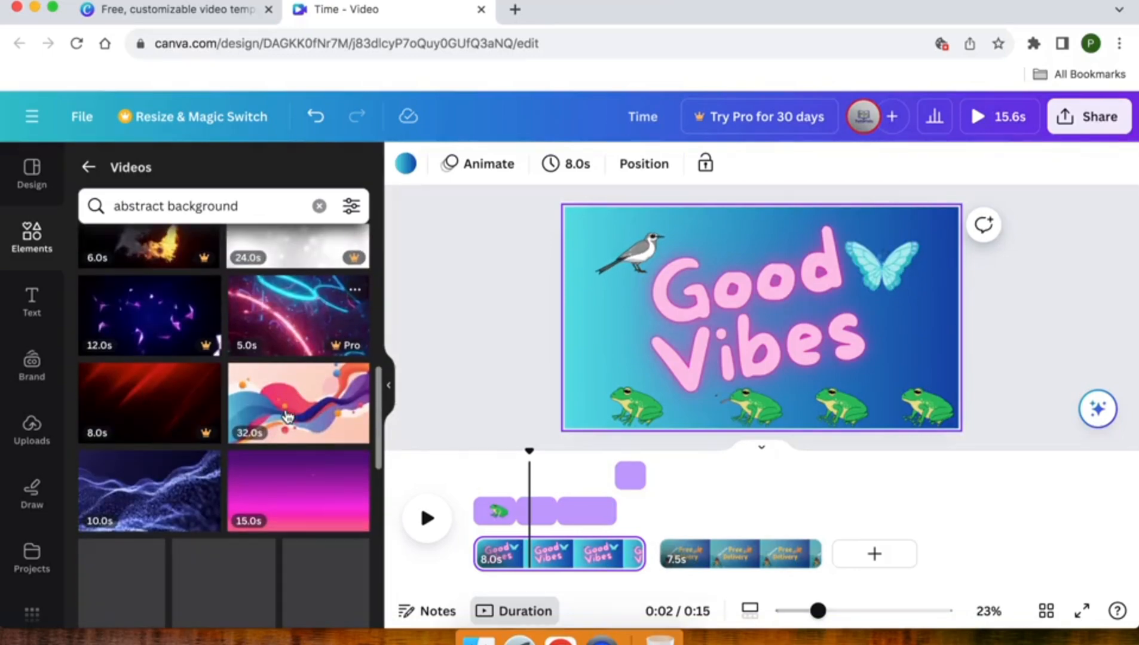
{"action": "left_click", "coordinate": [118, 519]}
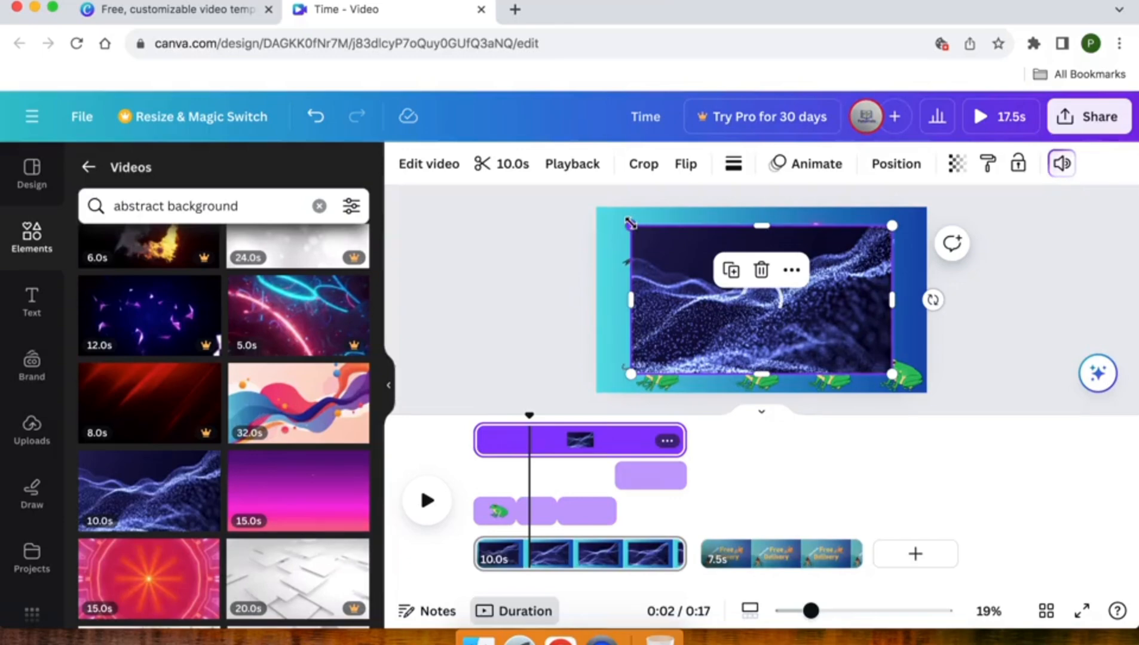
Enlarge the particle wave clip so it covers the whole "Good Vibes" page, and set its transparency to about 16.
{"action": "left_click_drag", "start_coordinate": [620, 223], "coordinate": [589, 202]}
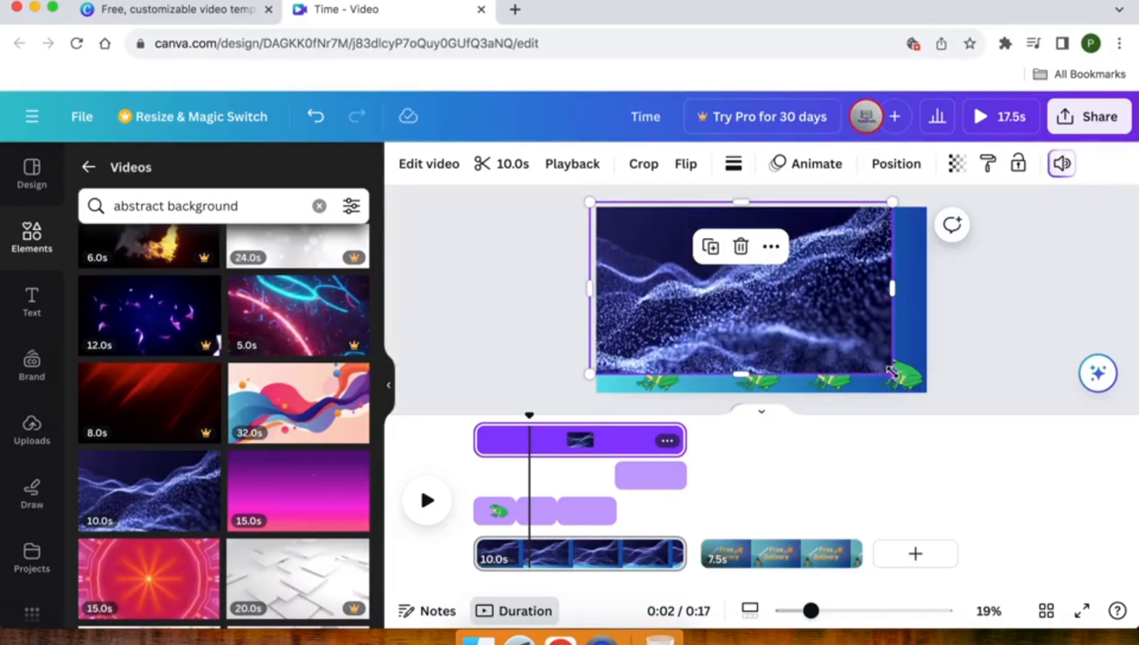
{"action": "left_click_drag", "start_coordinate": [914, 375], "coordinate": [943, 399]}
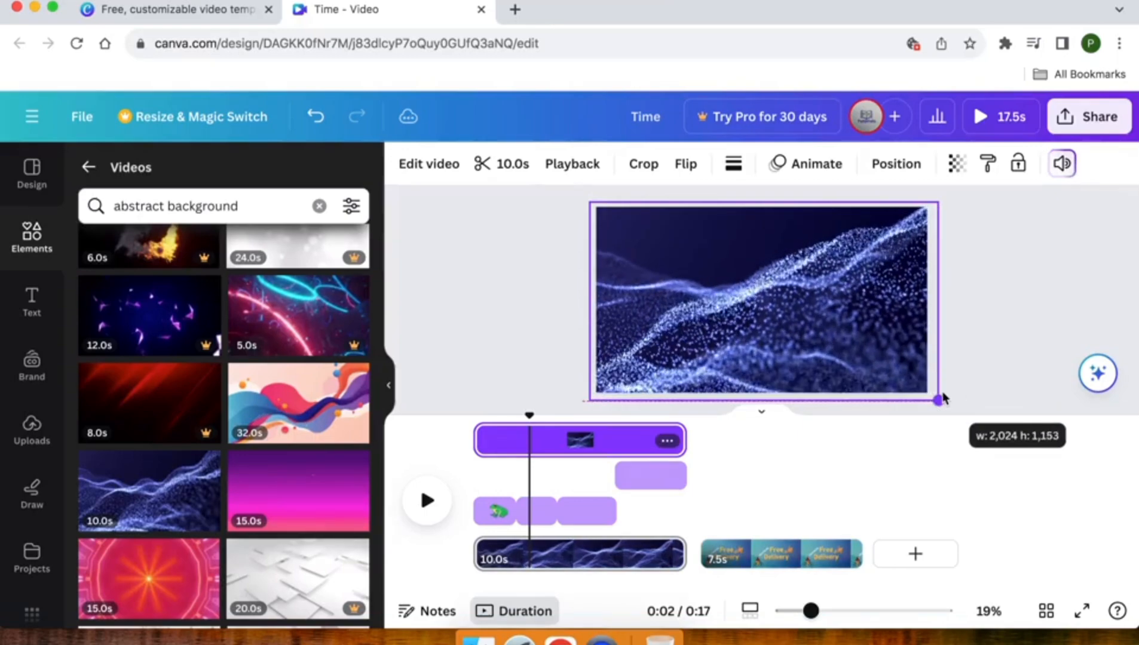
{"action": "left_click", "coordinate": [955, 163]}
{"action": "left_click_drag", "start_coordinate": [896, 237], "coordinate": [812, 238]}
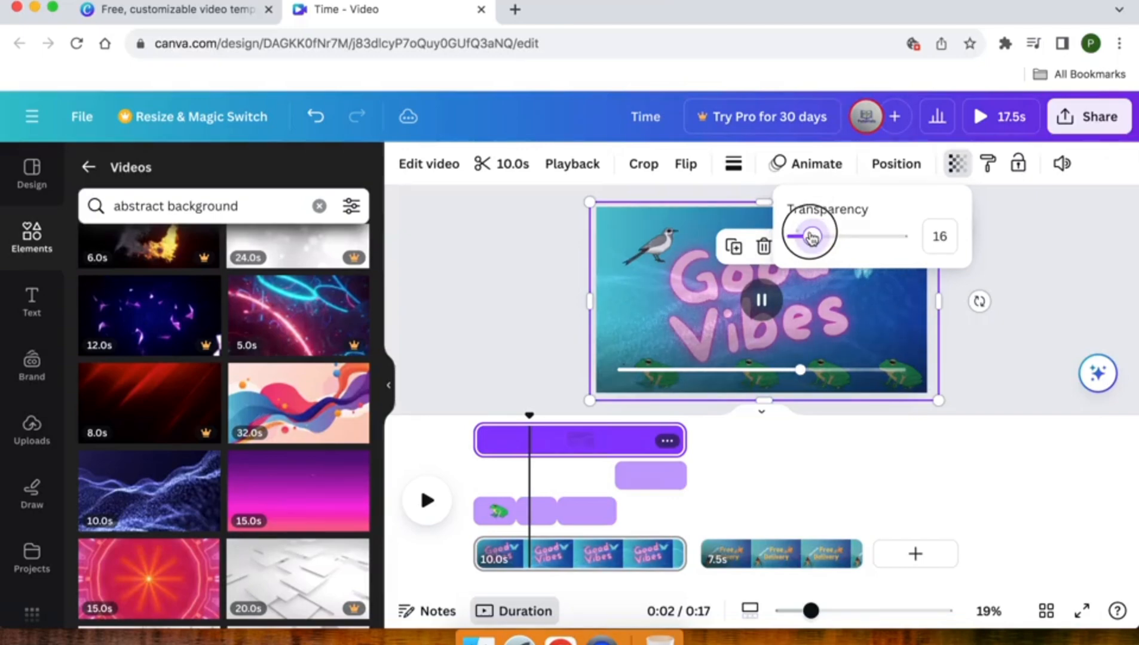
{"action": "left_click", "coordinate": [518, 245]}
{"action": "key", "text": "Delete"}
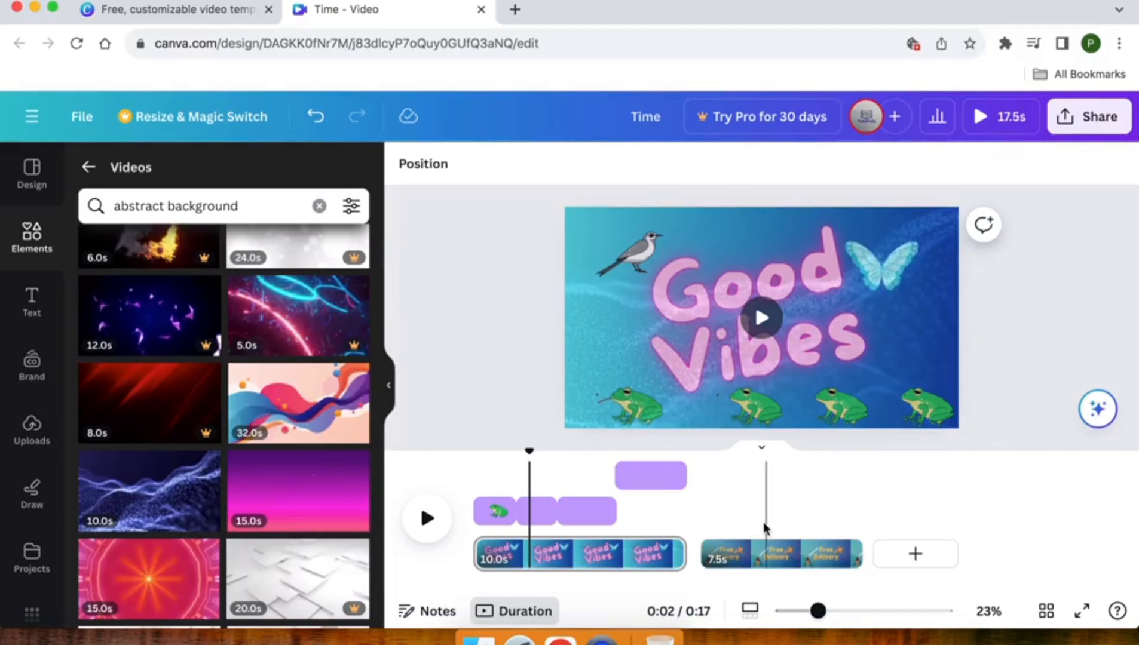
Play the full preview of the video to check both pages with their overlays.
{"action": "left_click", "coordinate": [1009, 120]}
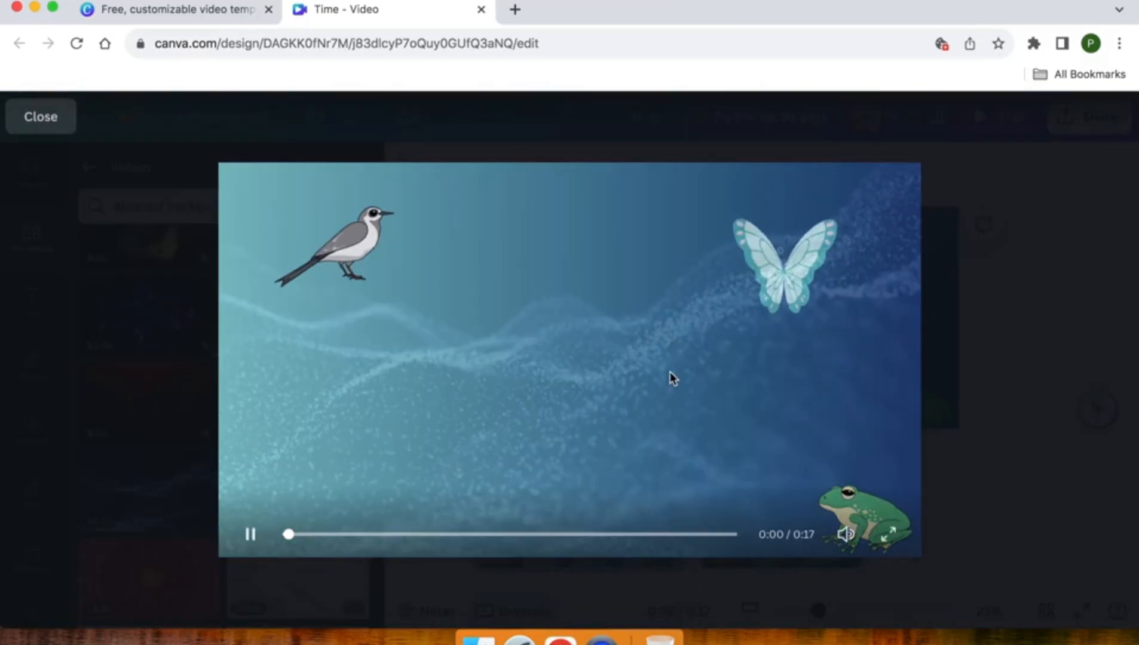
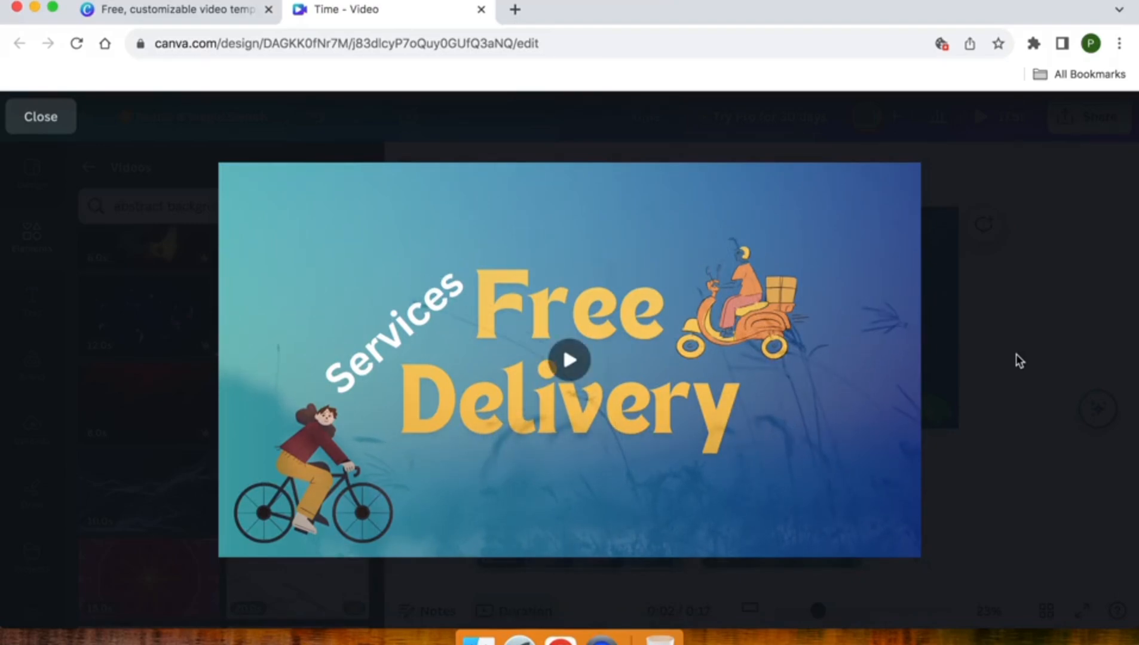
Close the full preview and return the playhead to the start of the timeline.
{"action": "left_click", "coordinate": [1016, 354]}
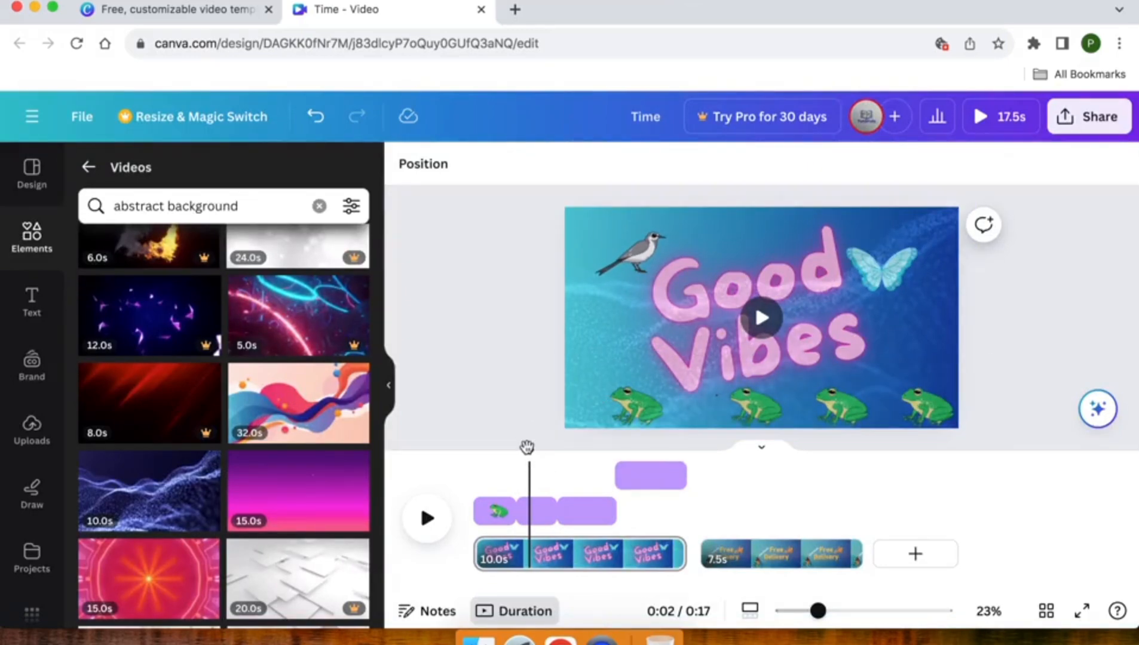
{"action": "left_click_drag", "start_coordinate": [526, 447], "coordinate": [475, 445]}
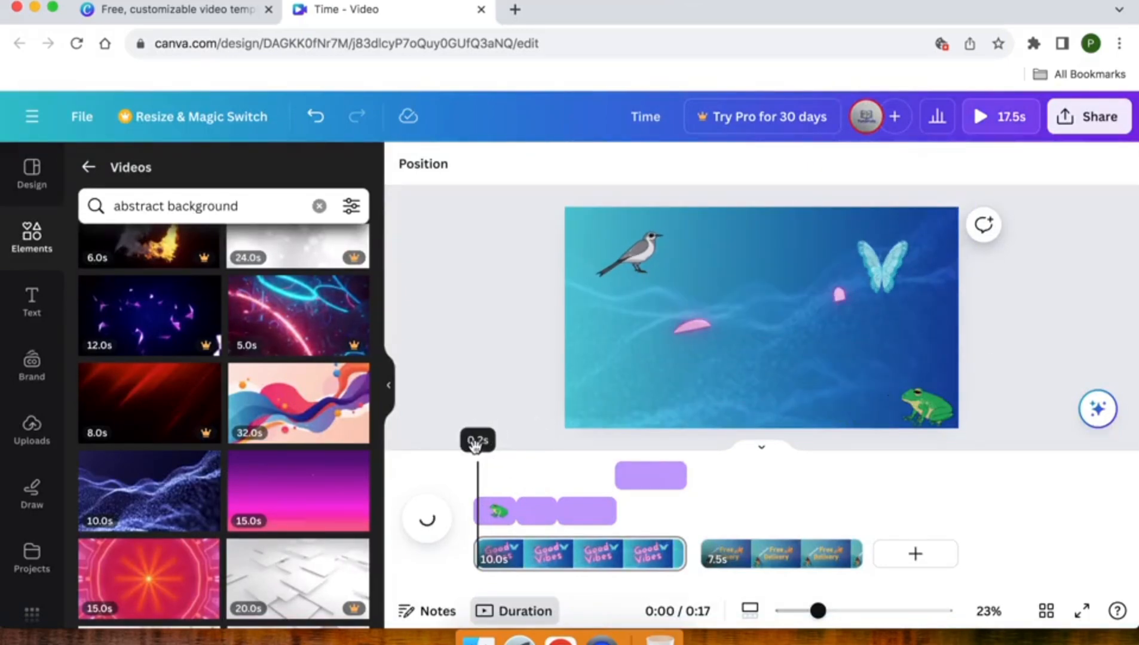
Look through the element categories and the editor's other content sections for a source of audio.
{"action": "left_click", "coordinate": [47, 245]}
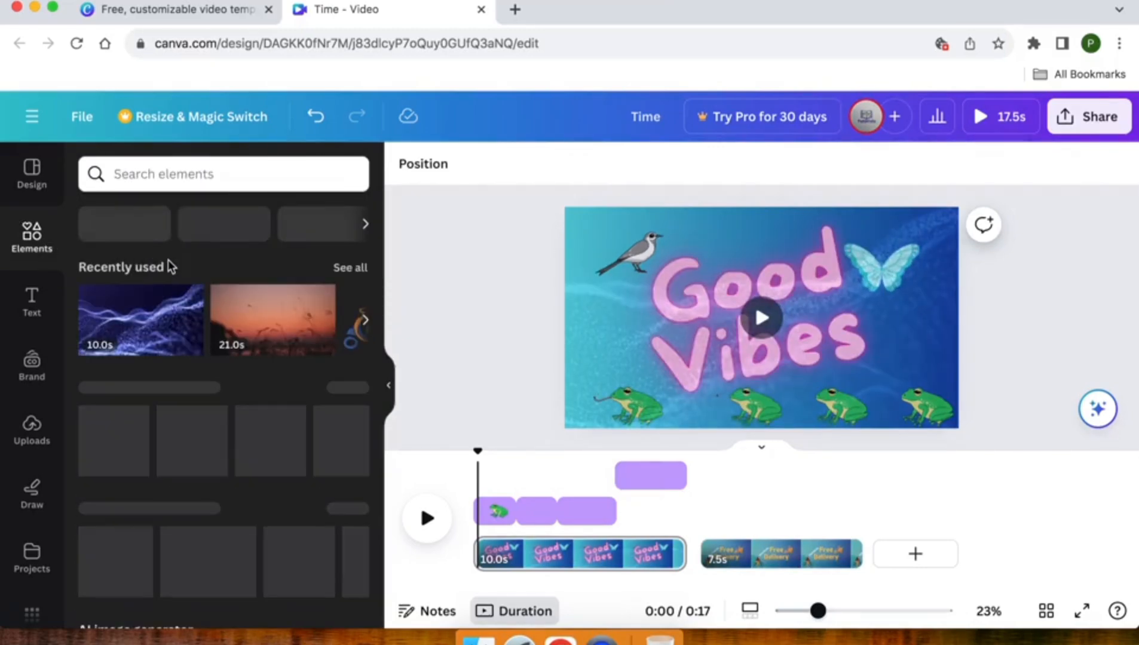
{"action": "scroll", "coordinate": [173, 269], "scroll_direction": "down", "scroll_amount": 7}
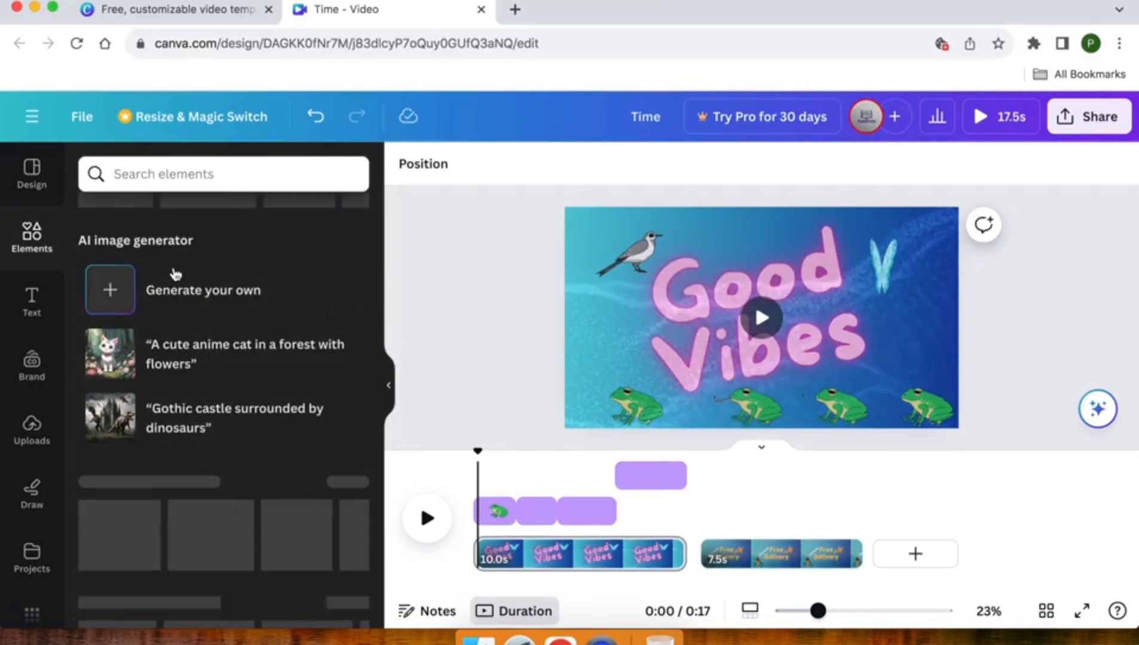
{"action": "scroll", "coordinate": [175, 274], "scroll_direction": "down", "scroll_amount": 5}
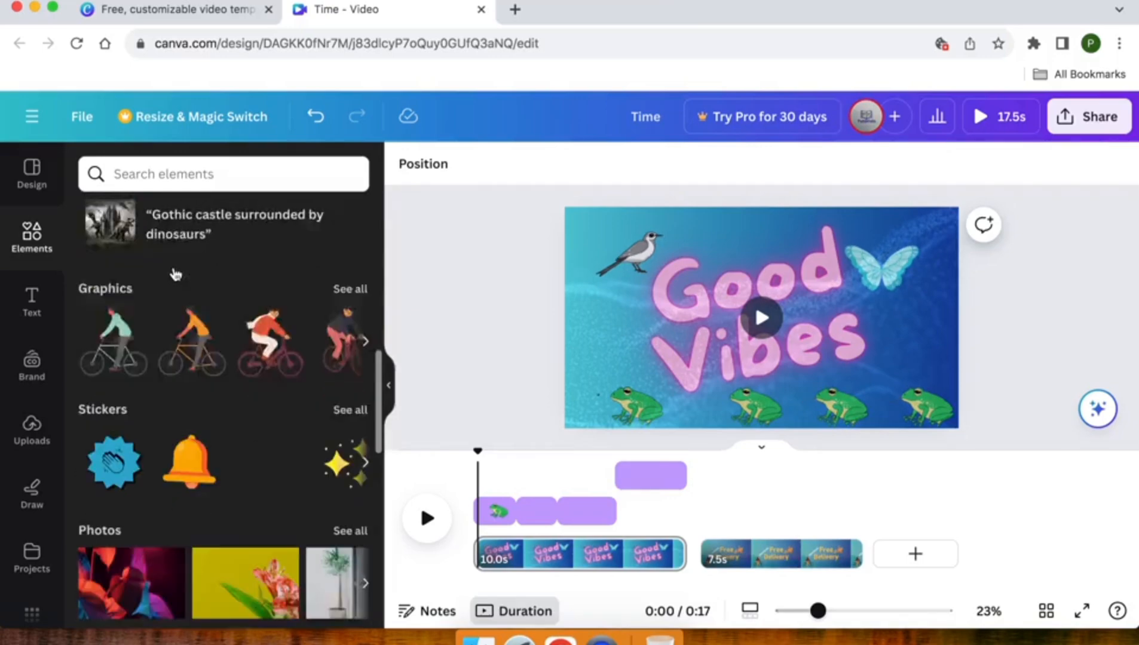
{"action": "scroll", "coordinate": [176, 273], "scroll_direction": "down", "scroll_amount": 8}
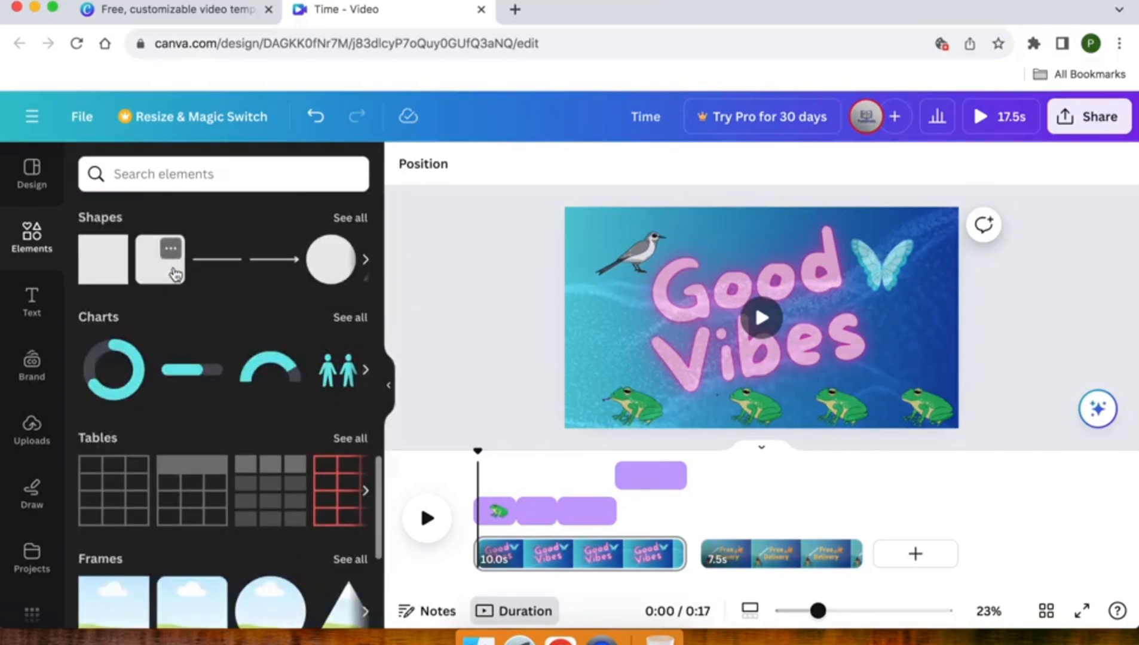
{"action": "scroll", "coordinate": [175, 273], "scroll_direction": "down", "scroll_amount": 2}
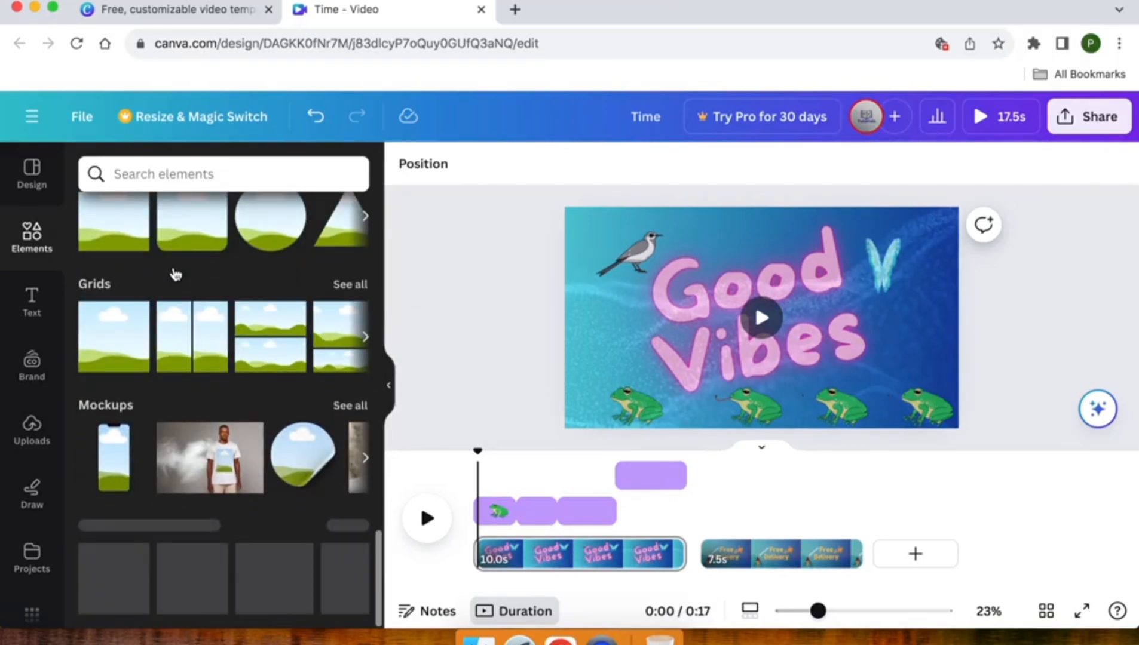
{"action": "scroll", "coordinate": [26, 442], "scroll_direction": "down", "scroll_amount": 5}
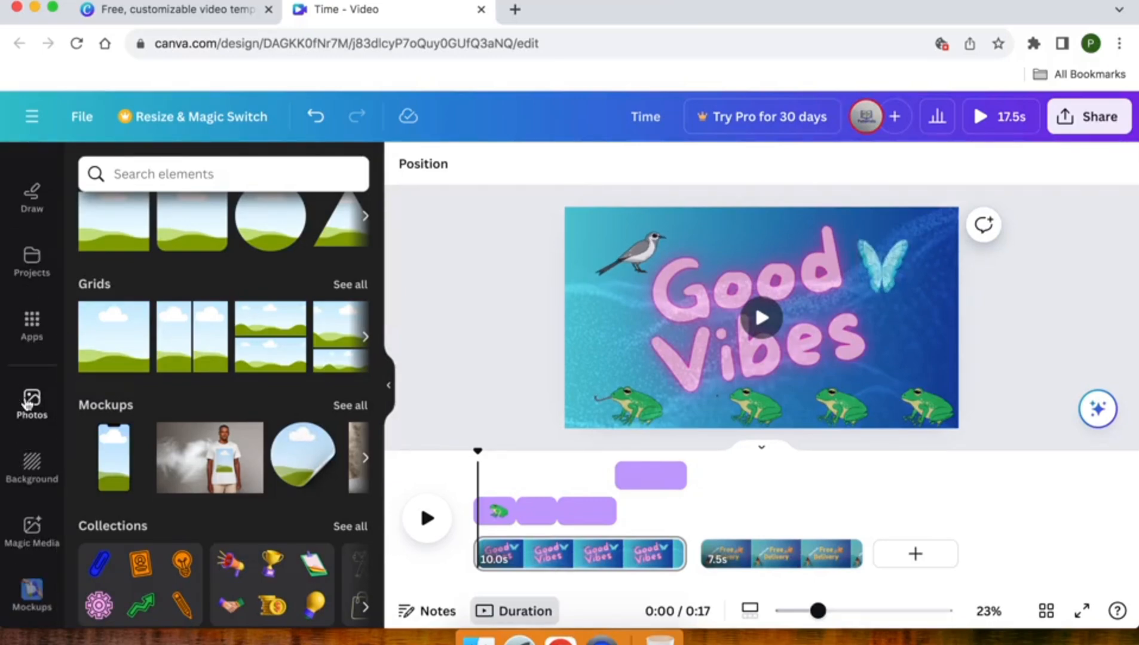
{"action": "scroll", "coordinate": [27, 404], "scroll_direction": "up", "scroll_amount": 3}
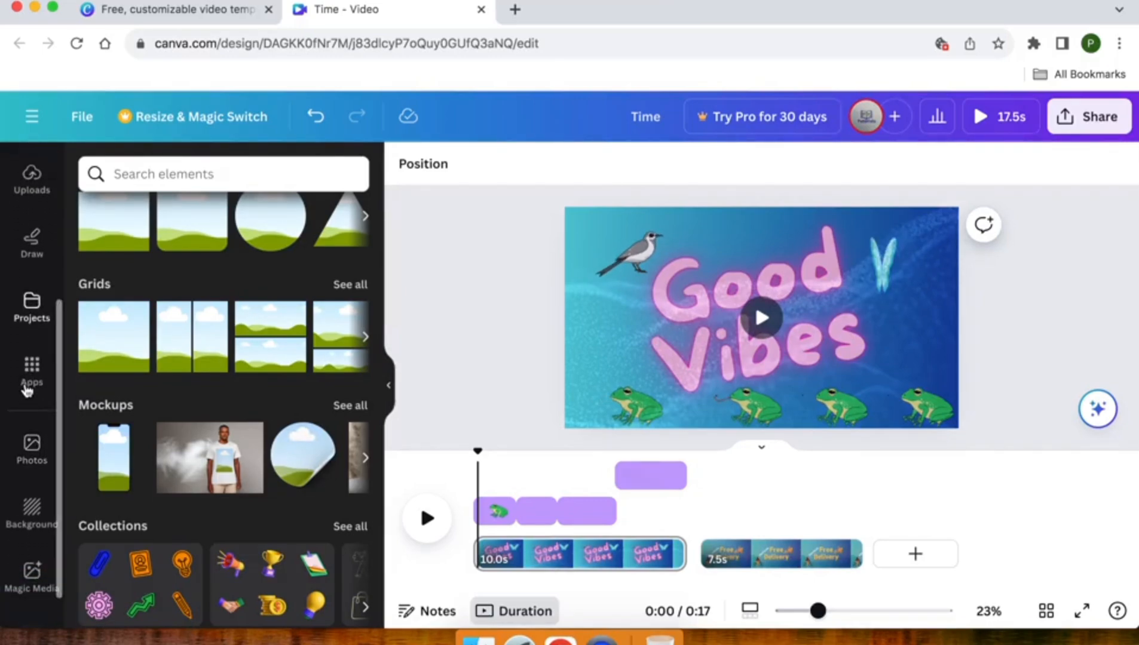
Find the Audio app among the Canva apps and open it.
{"action": "left_click", "coordinate": [28, 374]}
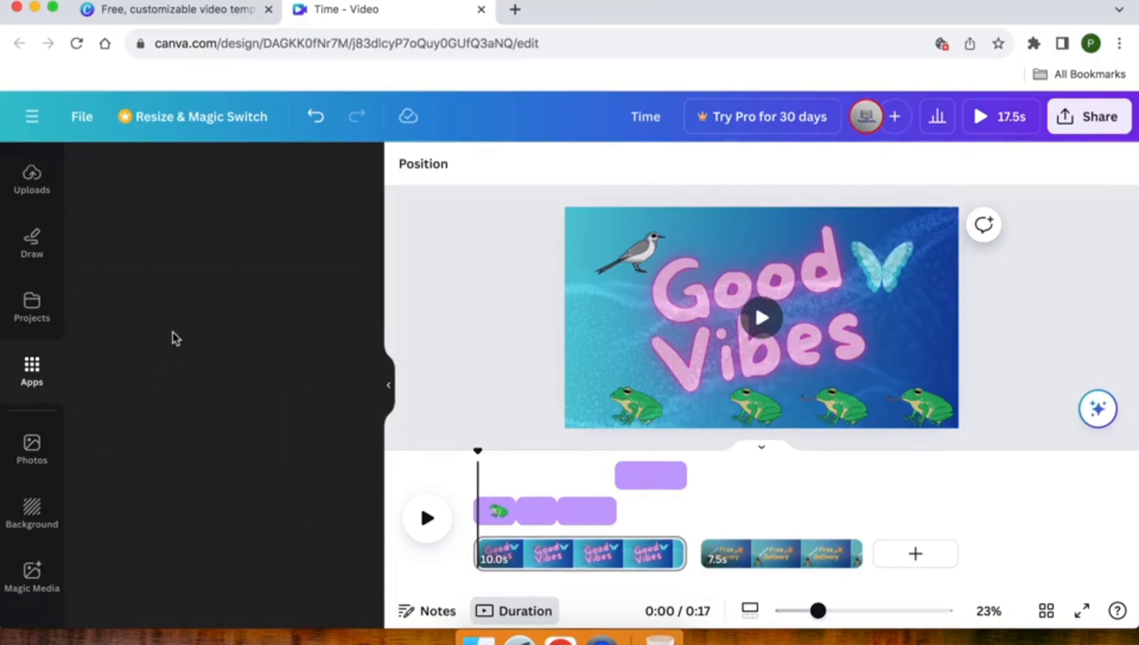
{"action": "scroll", "coordinate": [194, 304], "scroll_direction": "down", "scroll_amount": 7}
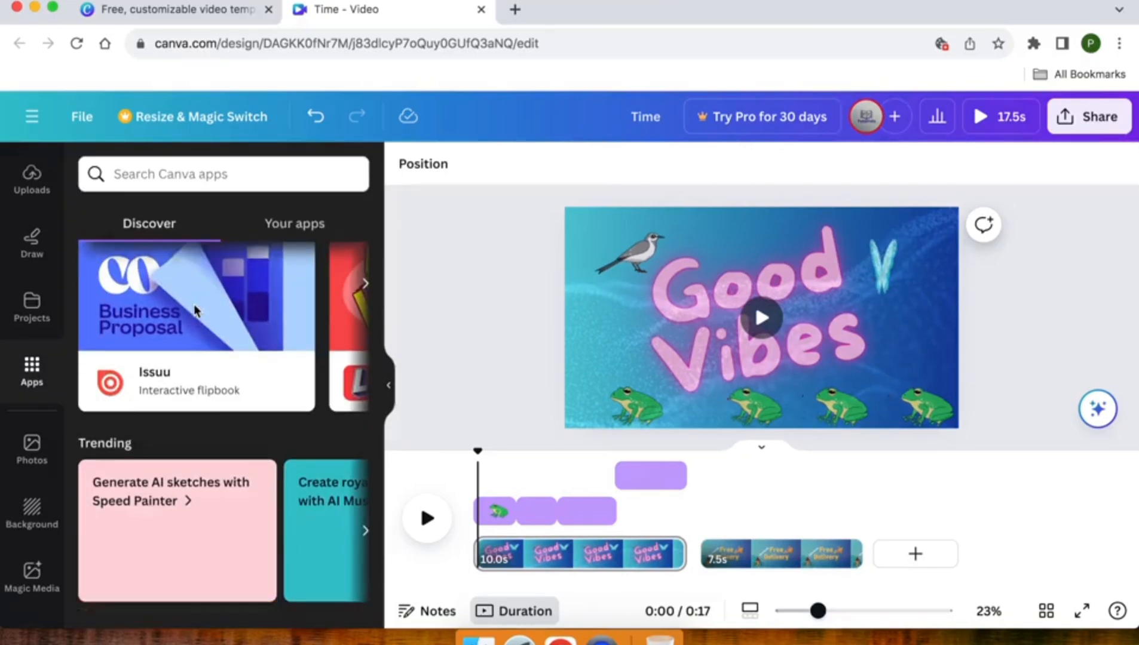
{"action": "scroll", "coordinate": [196, 311], "scroll_direction": "down", "scroll_amount": 4}
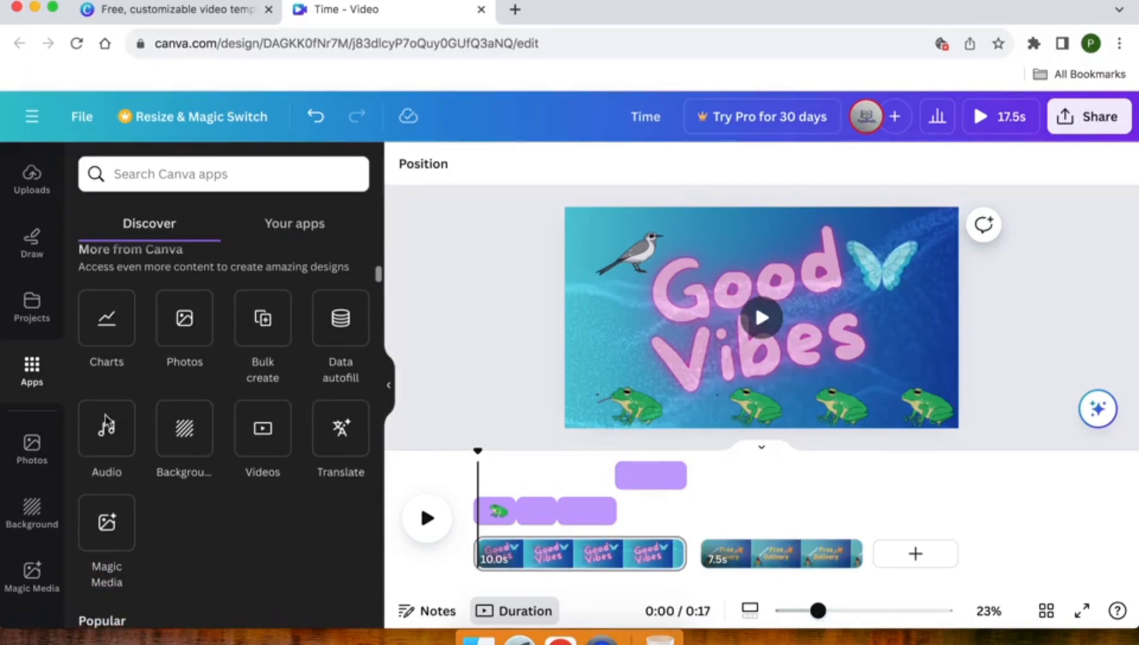
{"action": "left_click", "coordinate": [106, 428]}
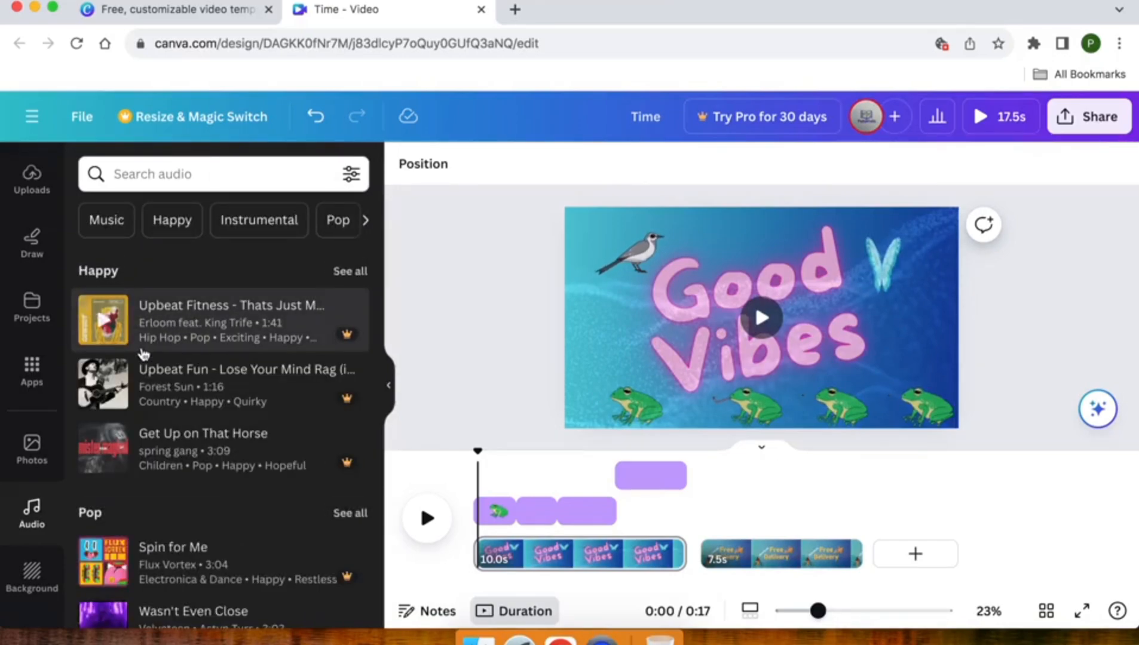
Look through the audio library's Happy, Pop, Epic, Piano and Instrumental tracks.
{"action": "scroll", "coordinate": [143, 354], "scroll_direction": "down", "scroll_amount": 3}
{"action": "scroll", "coordinate": [143, 354], "scroll_direction": "up", "scroll_amount": 3}
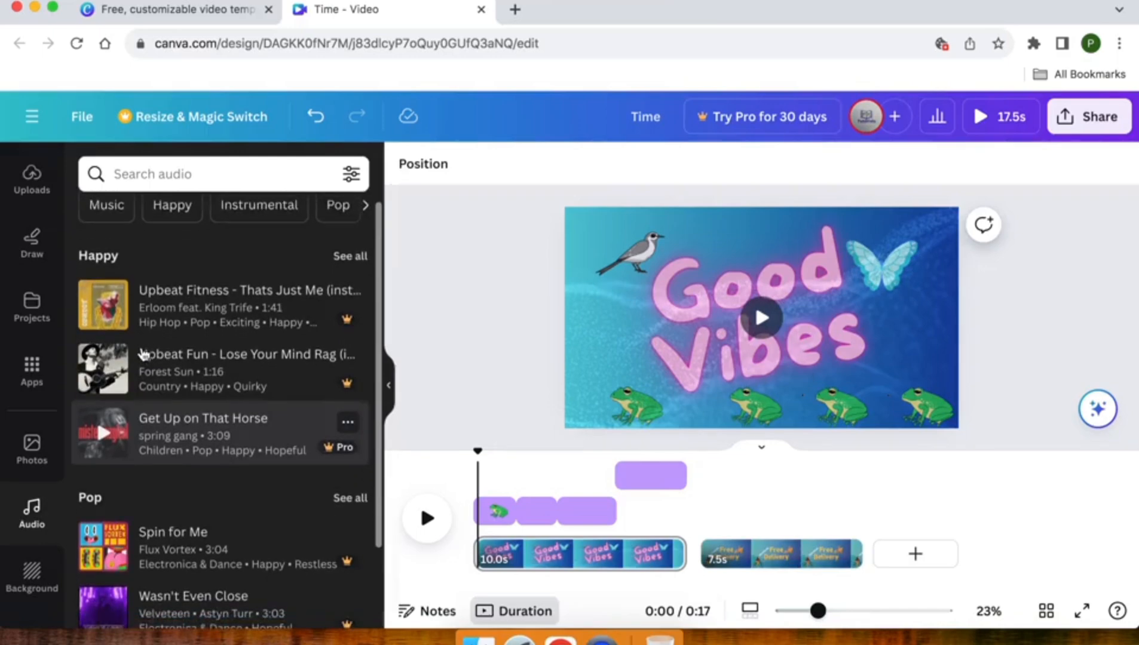
{"action": "scroll", "coordinate": [144, 354], "scroll_direction": "down", "scroll_amount": 3}
{"action": "scroll", "coordinate": [144, 354], "scroll_direction": "down", "scroll_amount": 3}
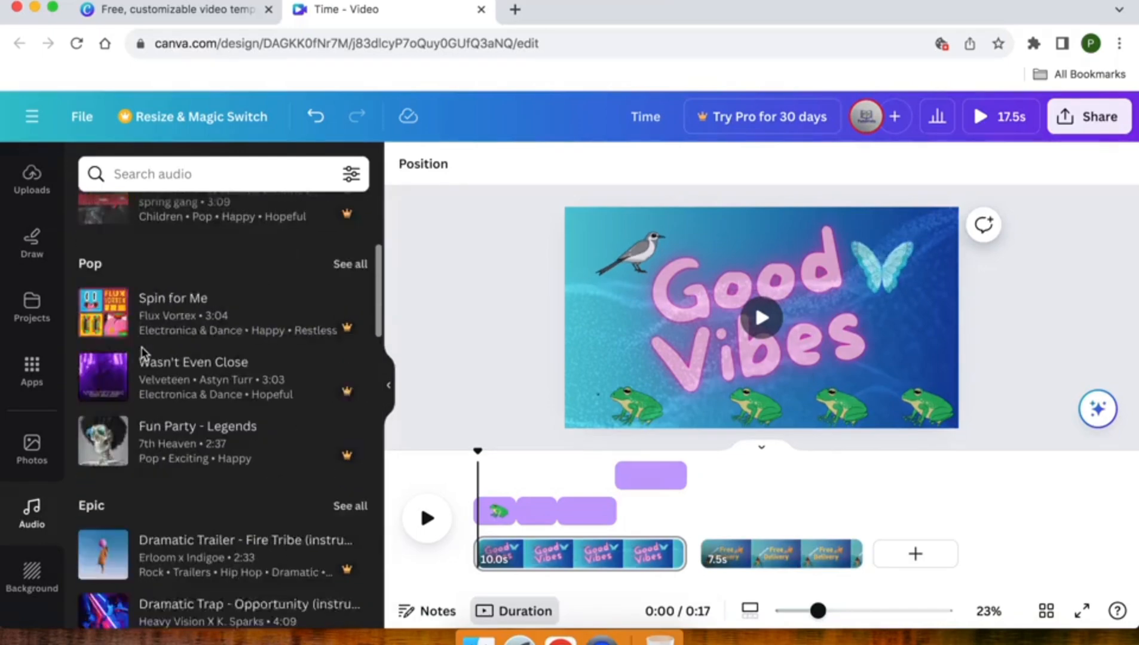
{"action": "scroll", "coordinate": [143, 354], "scroll_direction": "down", "scroll_amount": 5}
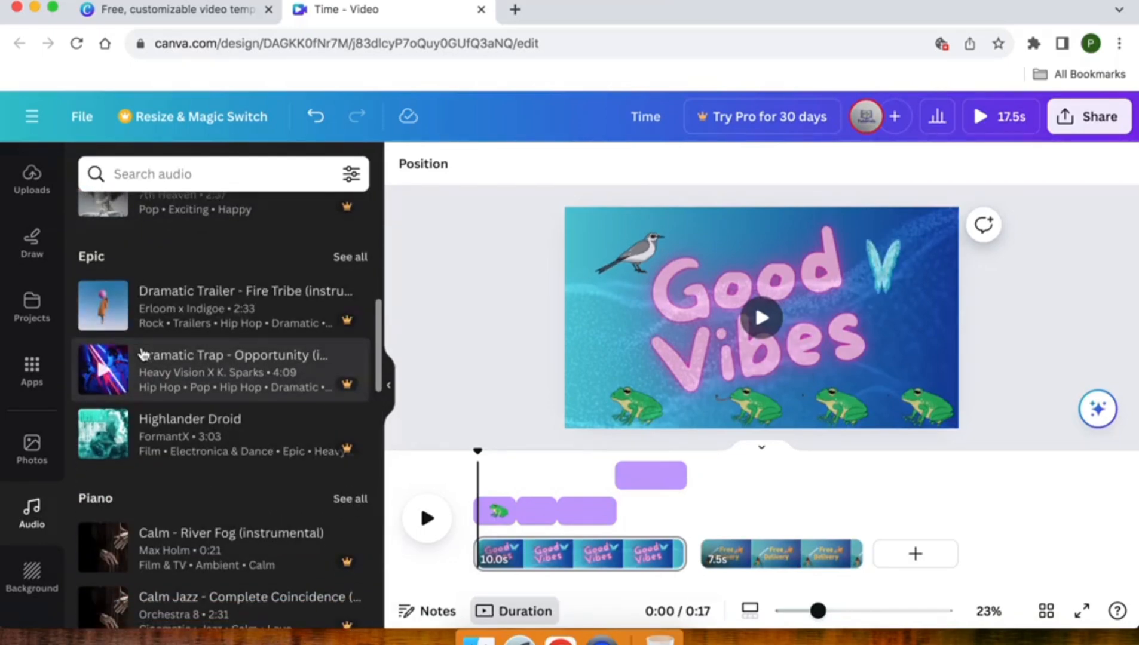
{"action": "scroll", "coordinate": [144, 354], "scroll_direction": "down", "scroll_amount": 6}
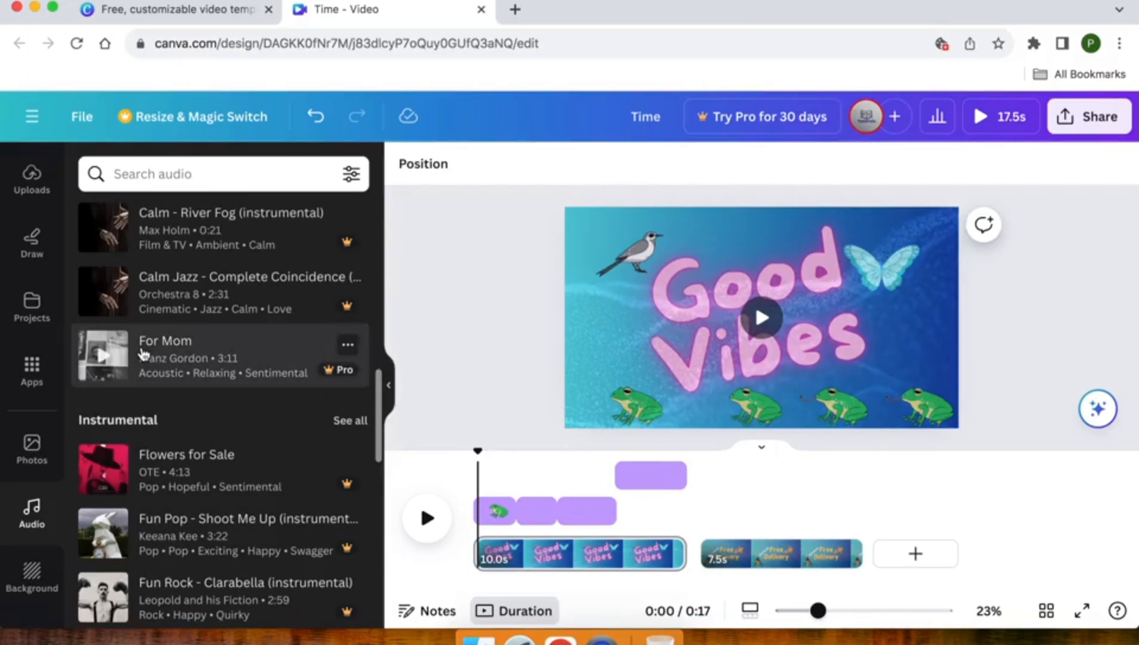
{"action": "scroll", "coordinate": [144, 355], "scroll_direction": "up", "scroll_amount": 15}
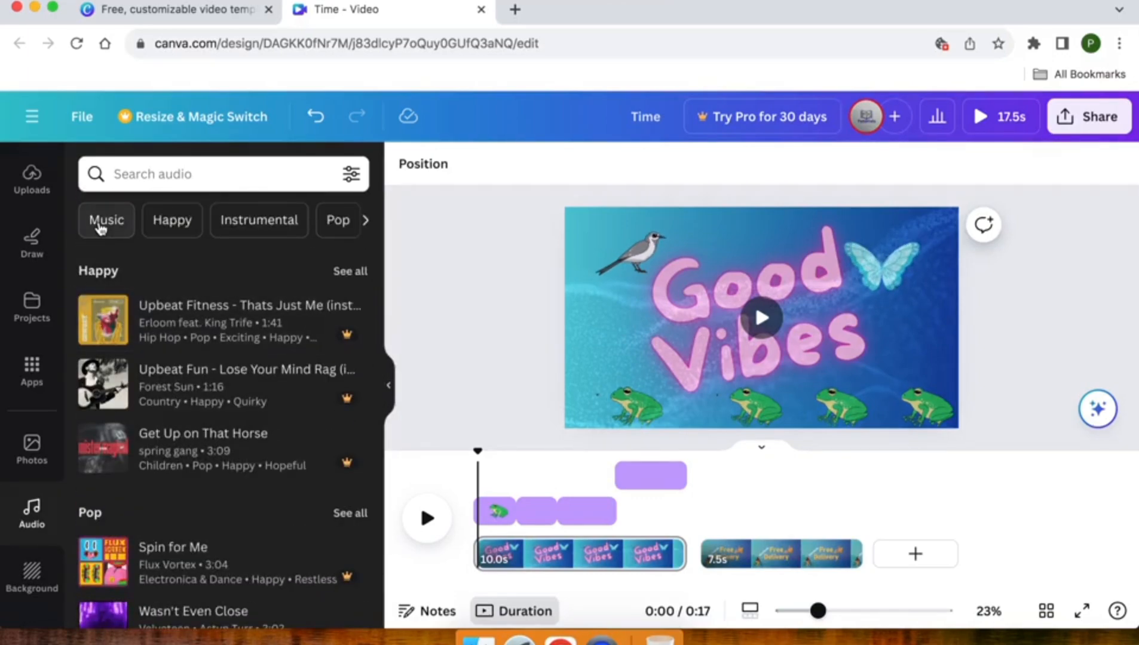
List the audio tracks in the Music category and filter them by the type Effects.
{"action": "left_click", "coordinate": [100, 226]}
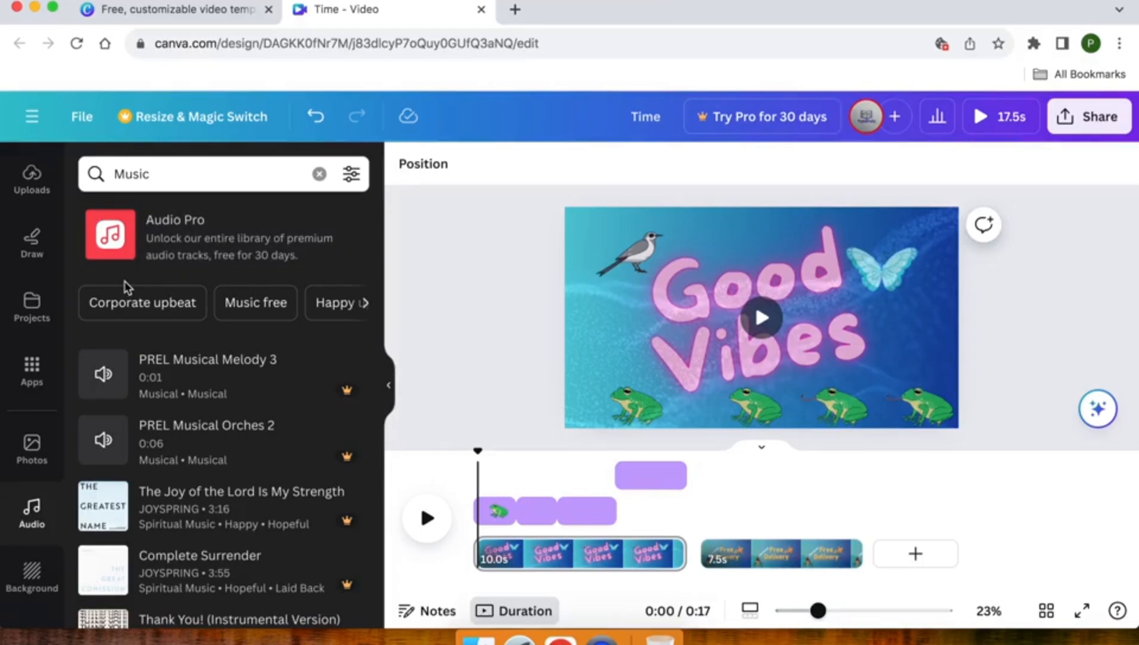
{"action": "left_click", "coordinate": [352, 177]}
{"action": "left_click", "coordinate": [104, 257]}
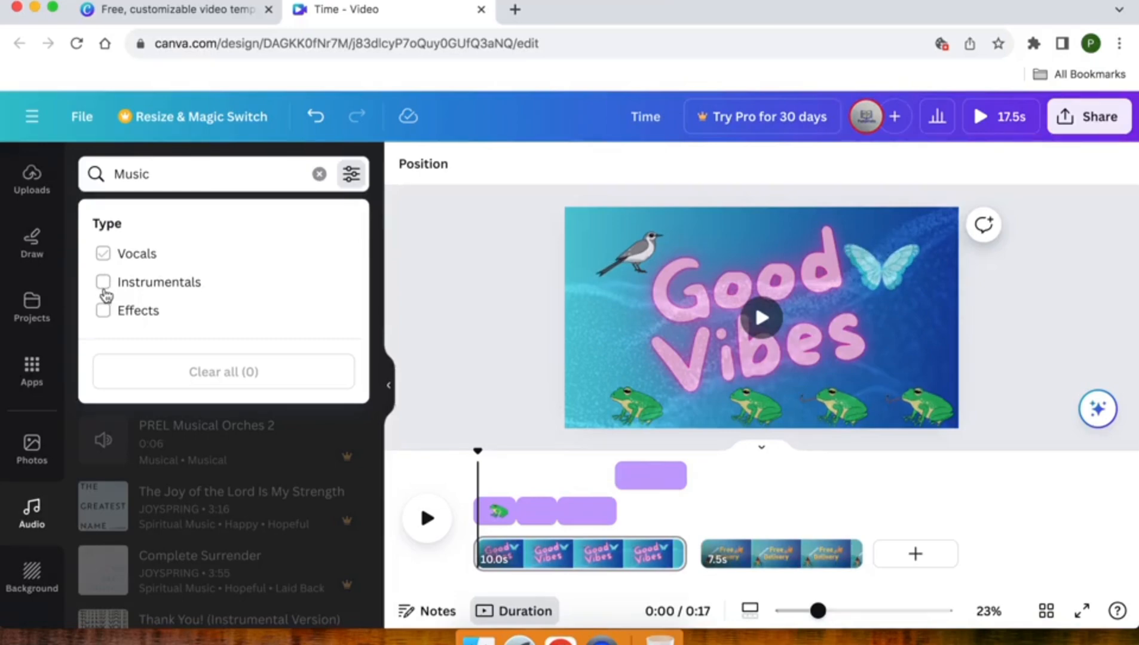
{"action": "left_click", "coordinate": [106, 316]}
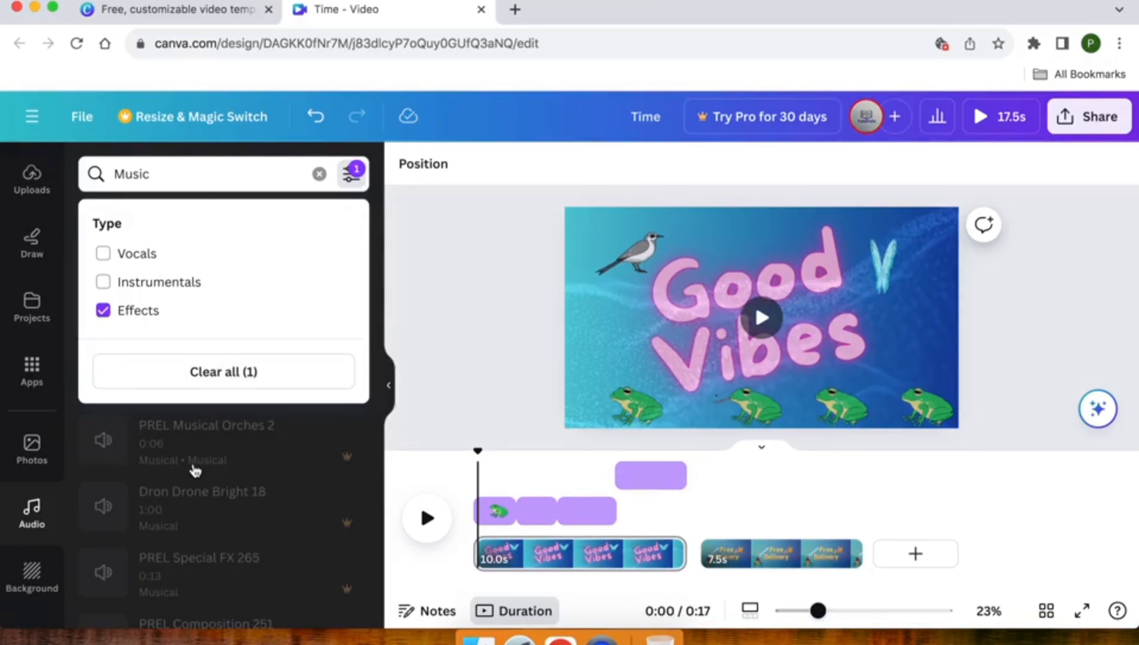
{"action": "left_click", "coordinate": [194, 469]}
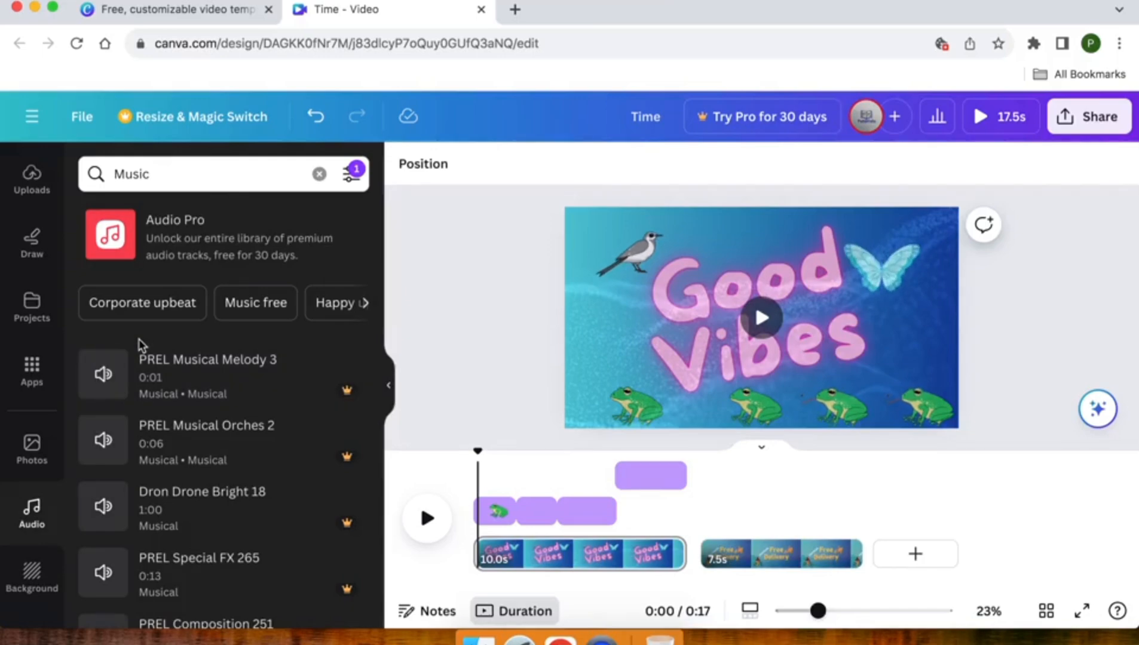
Look through the filtered music results and clear the "Music" search, keeping the Effects filter.
{"action": "scroll", "coordinate": [140, 343], "scroll_direction": "down", "scroll_amount": 4}
{"action": "scroll", "coordinate": [140, 342], "scroll_direction": "down", "scroll_amount": 5}
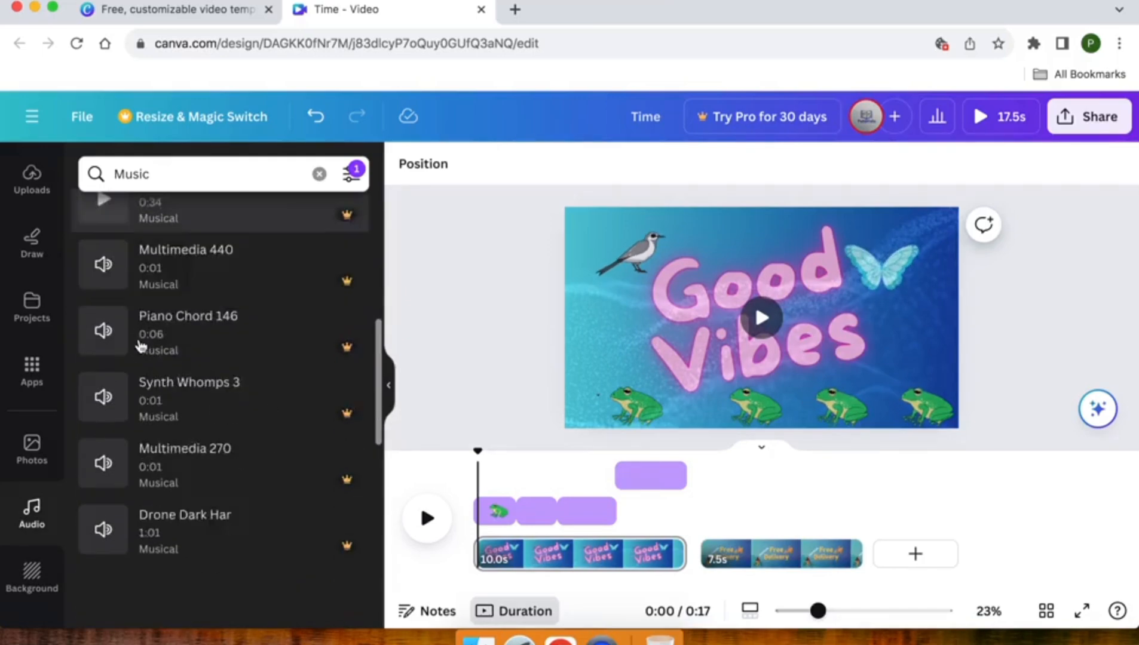
{"action": "scroll", "coordinate": [139, 345], "scroll_direction": "down", "scroll_amount": 7}
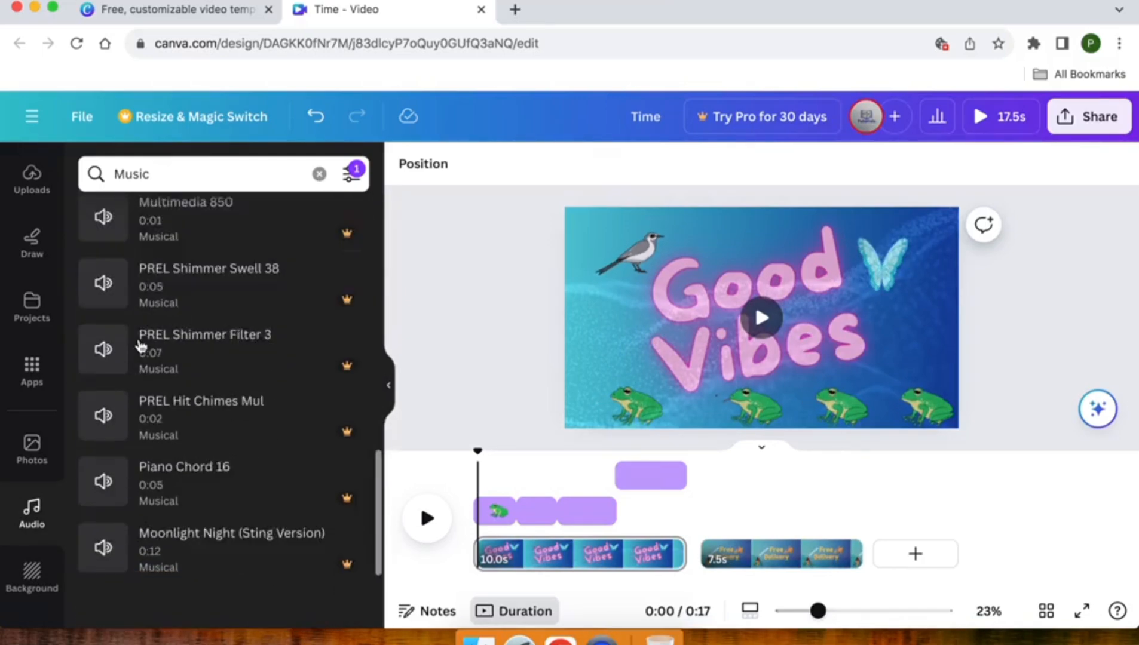
{"action": "scroll", "coordinate": [138, 345], "scroll_direction": "up", "scroll_amount": 15}
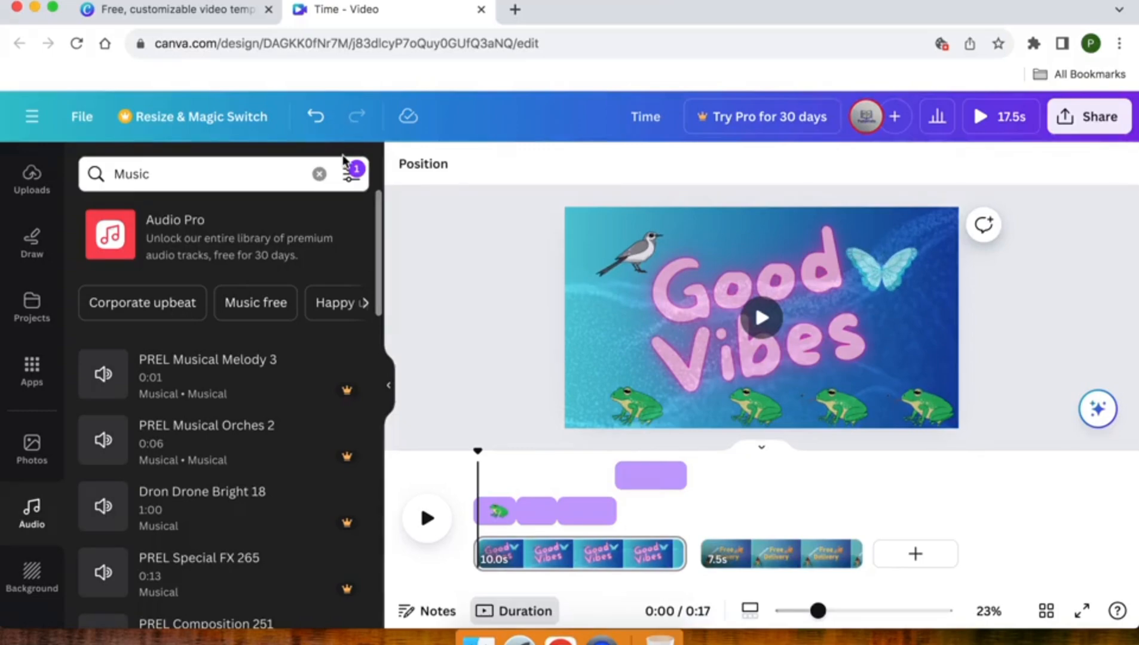
{"action": "left_click", "coordinate": [319, 174]}
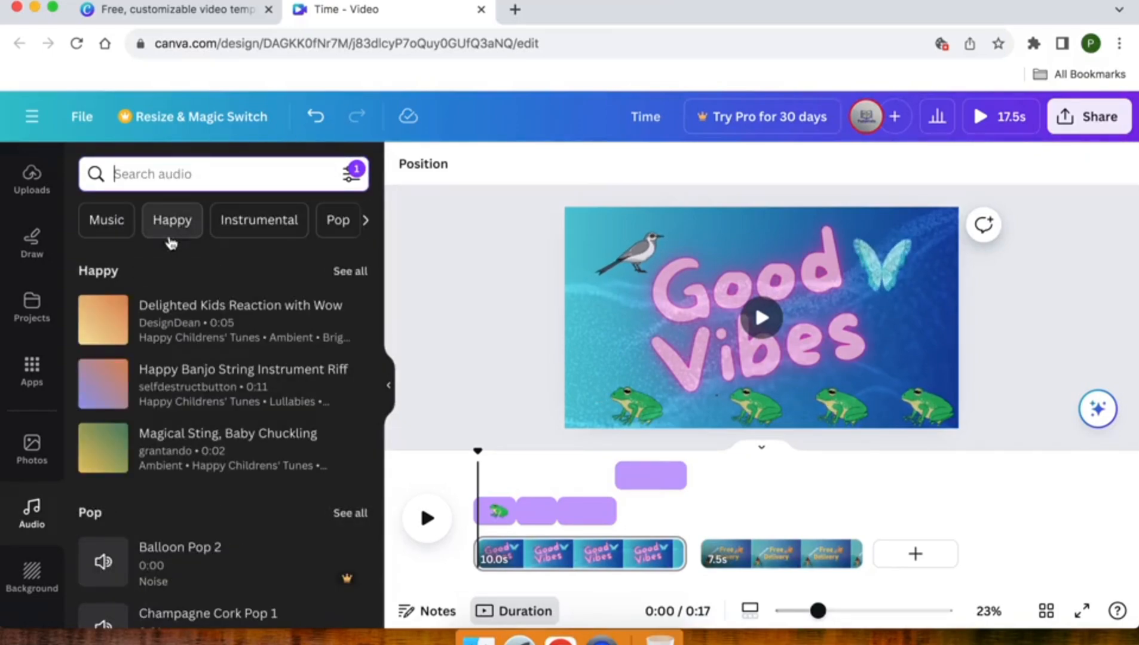
Listen to the "Delighted Kids Reaction with Wow" track and view its licence details.
{"action": "left_click", "coordinate": [103, 321]}
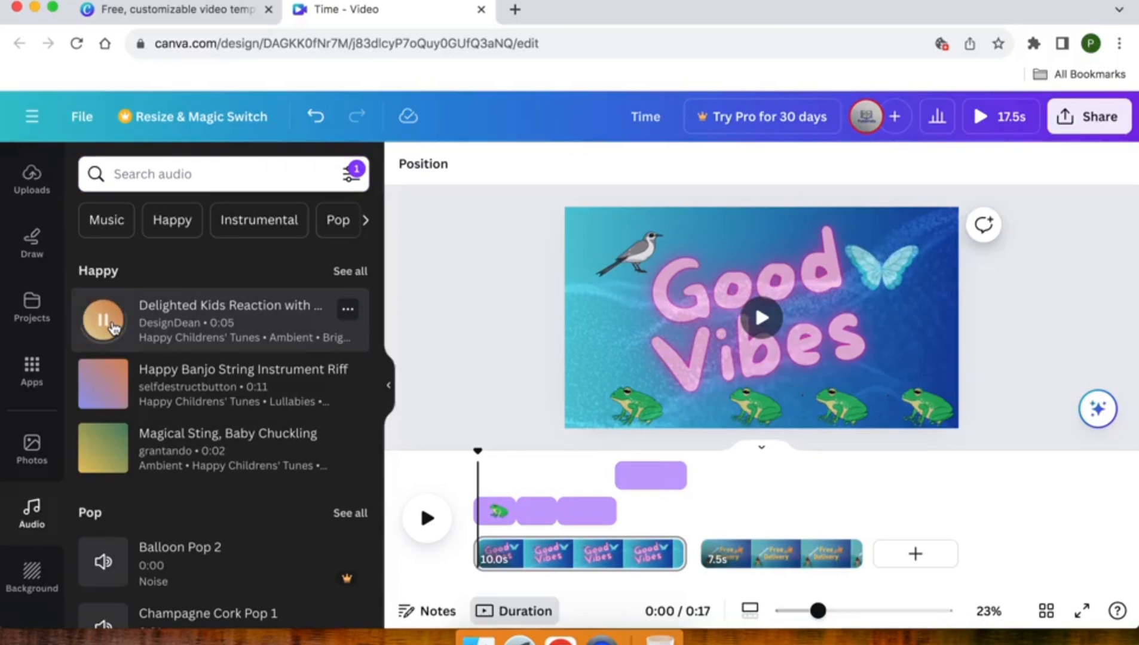
{"action": "left_click", "coordinate": [346, 310]}
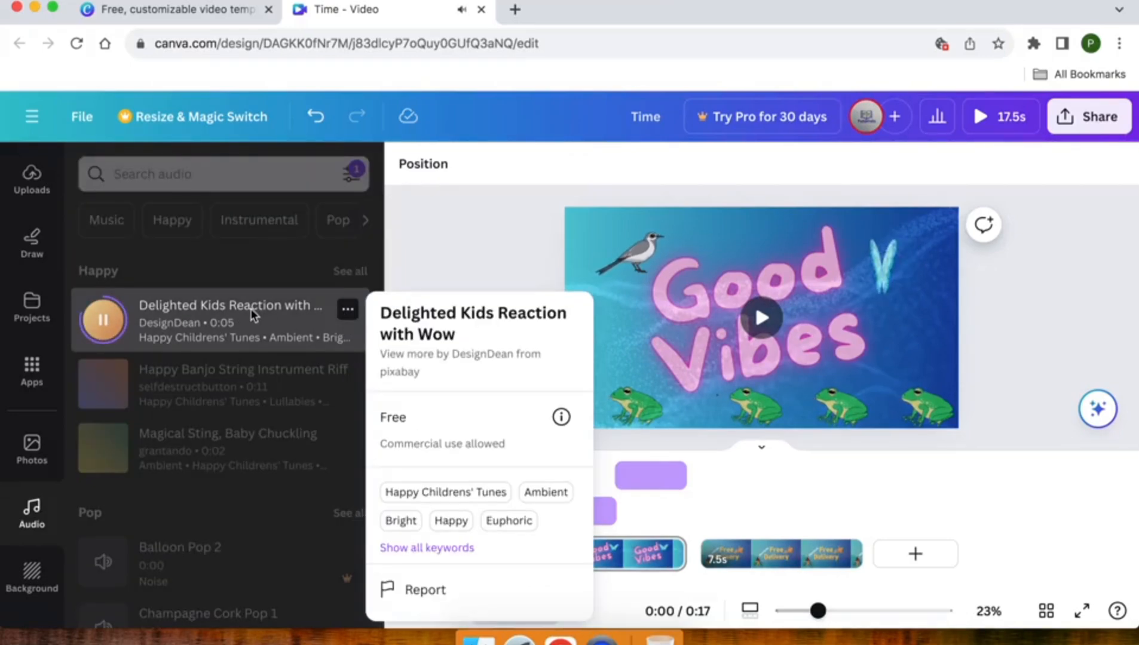
{"action": "left_click", "coordinate": [173, 325]}
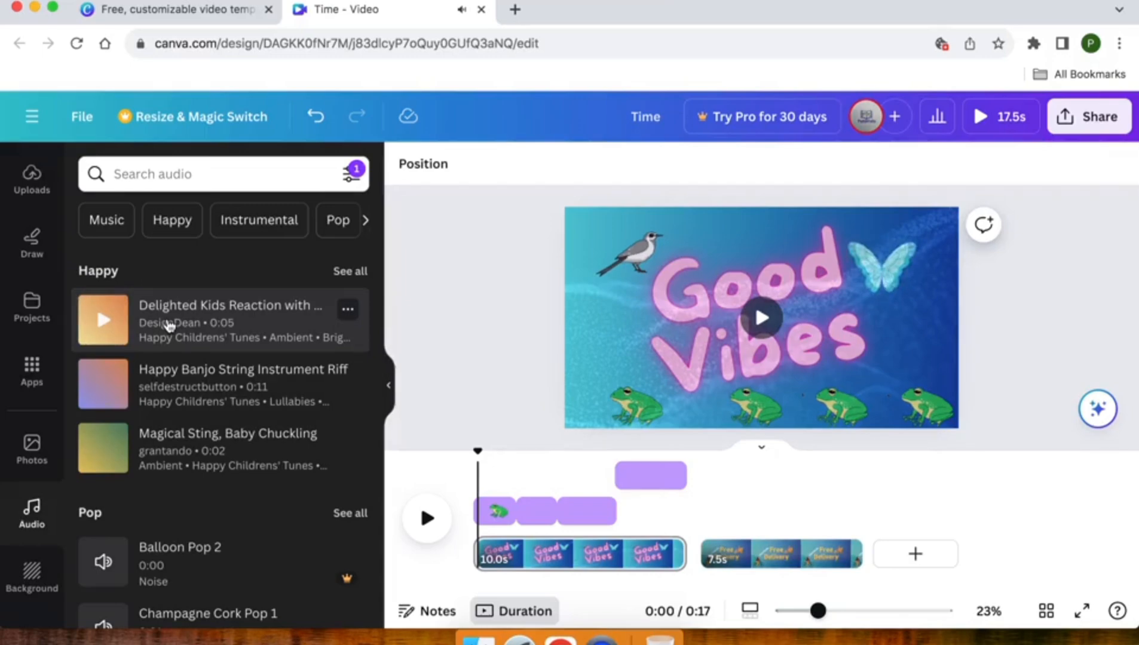
Add the "Happy Banjo String Instrument Riff" track to the timeline and duplicate it to fill the rest of the video.
{"action": "left_click", "coordinate": [158, 379]}
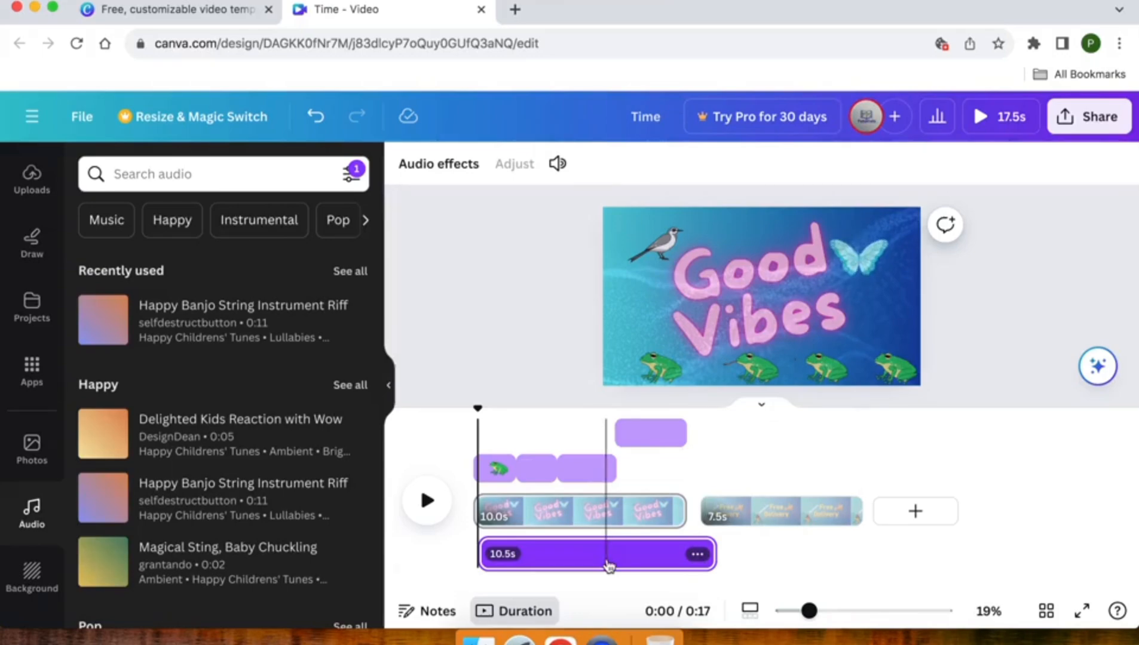
{"action": "key", "text": "super+d"}
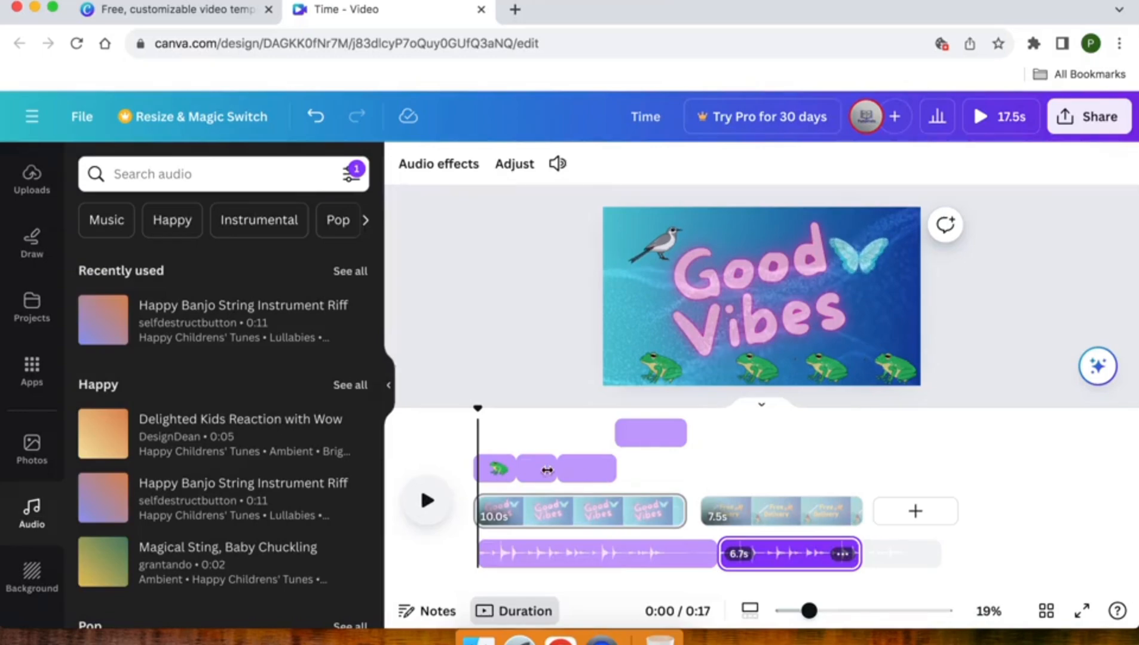
Download the design as an MP4 video with both pages included.
{"action": "left_click", "coordinate": [1085, 119]}
{"action": "scroll", "coordinate": [878, 337], "scroll_direction": "down", "scroll_amount": 3}
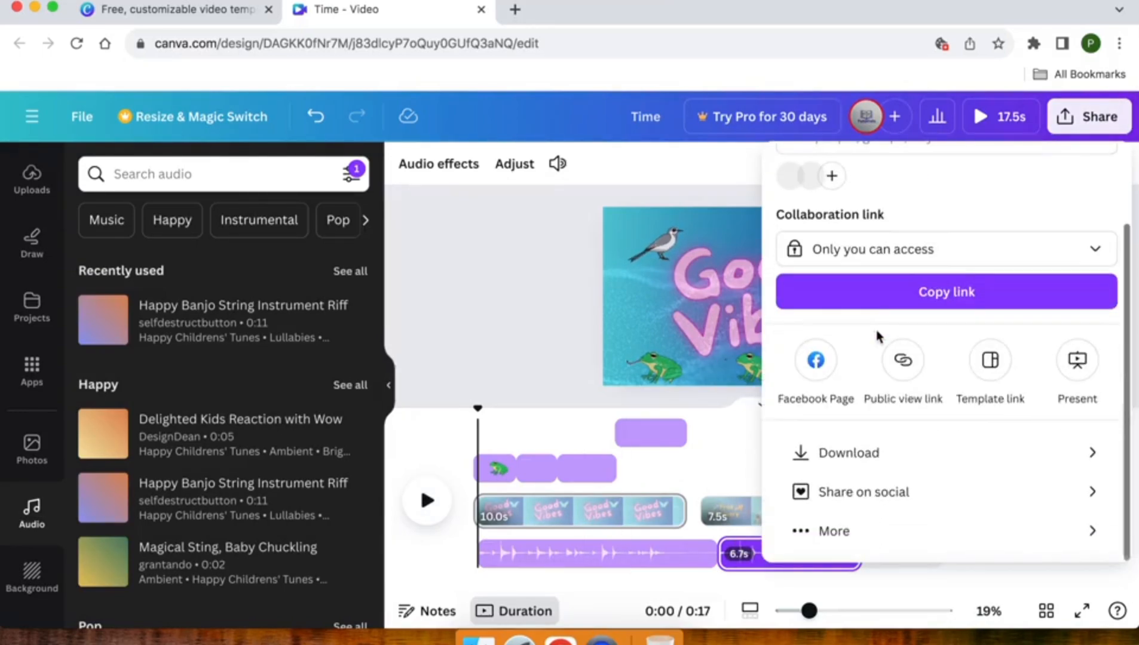
{"action": "left_click", "coordinate": [868, 455]}
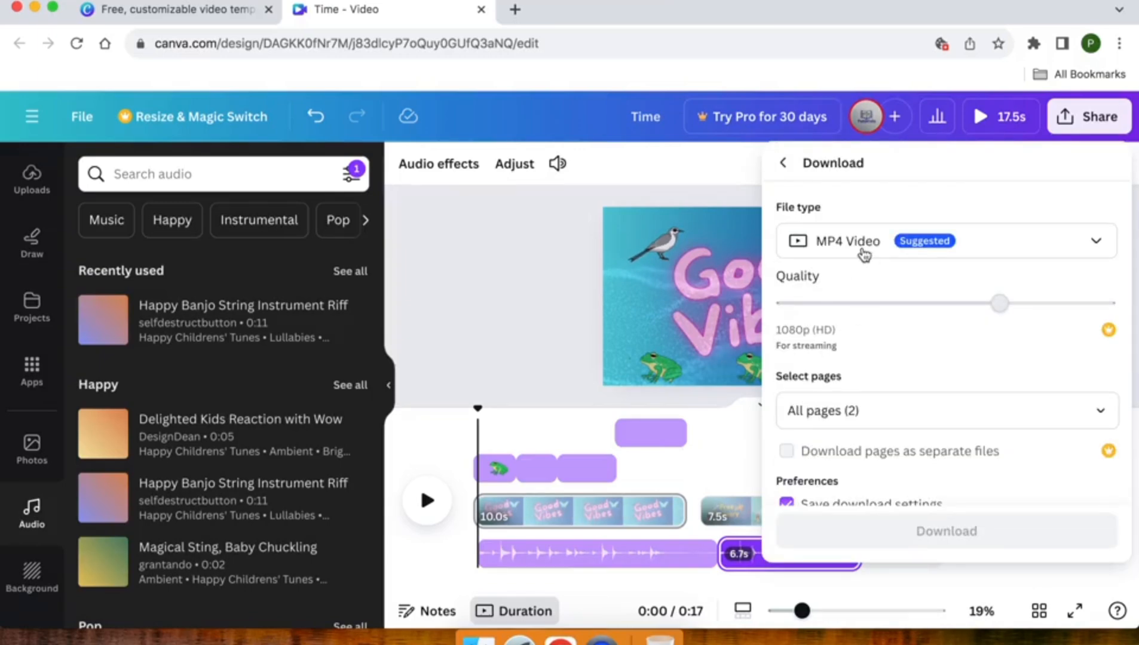
{"action": "left_click", "coordinate": [877, 241]}
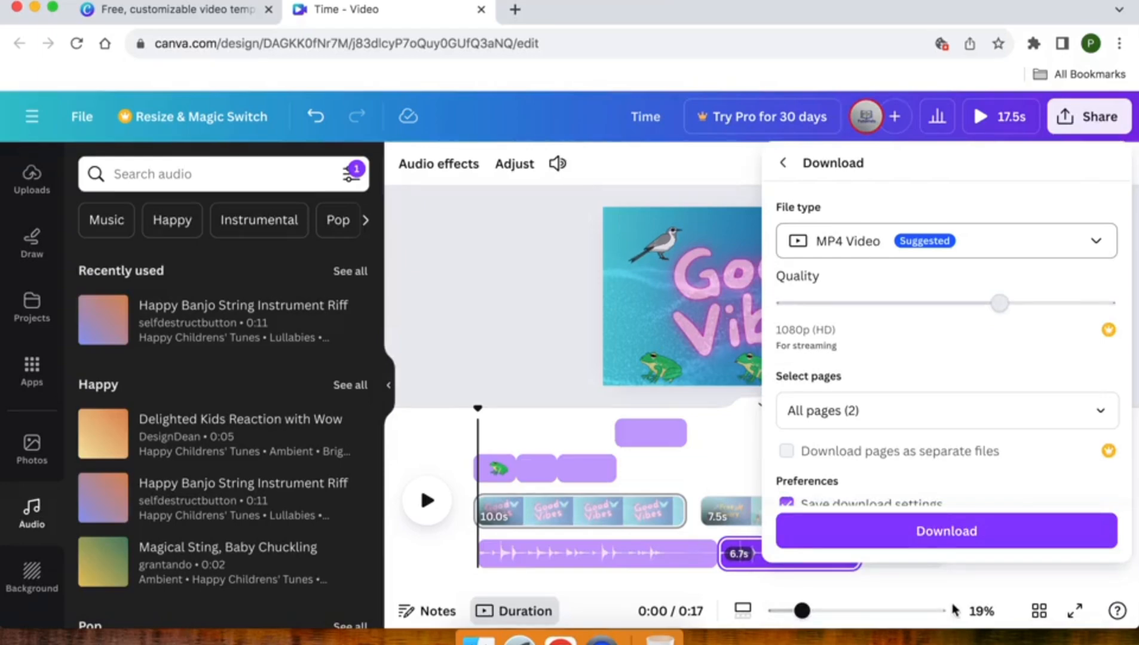
{"action": "left_click", "coordinate": [923, 421]}
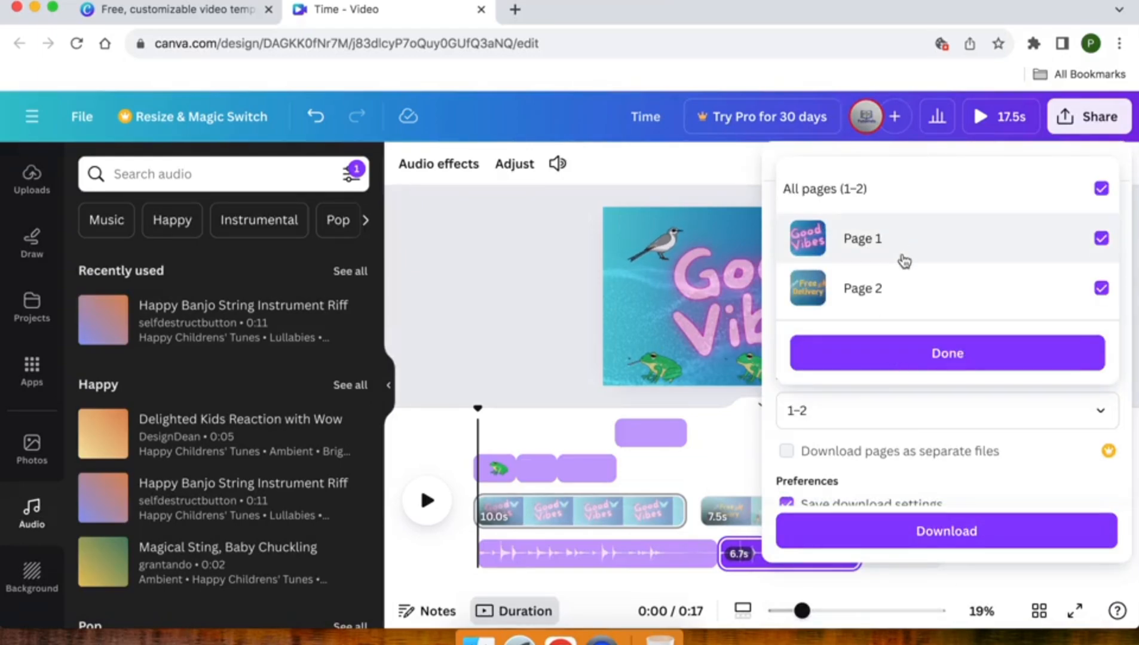
{"action": "left_click", "coordinate": [901, 373]}
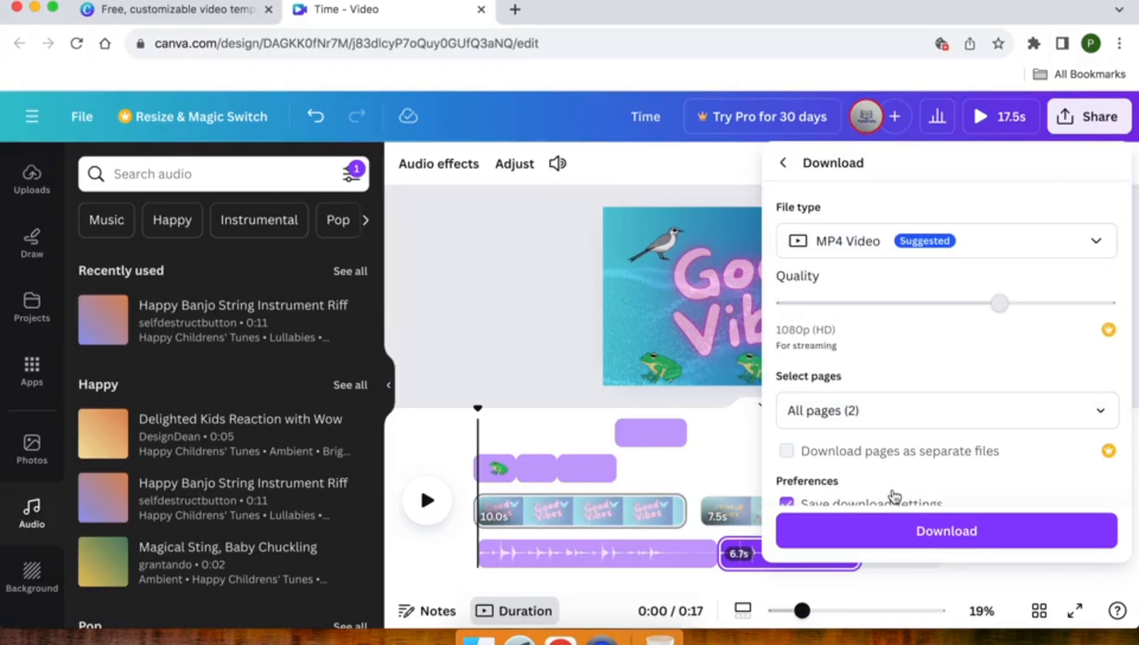
{"action": "left_click", "coordinate": [897, 540]}
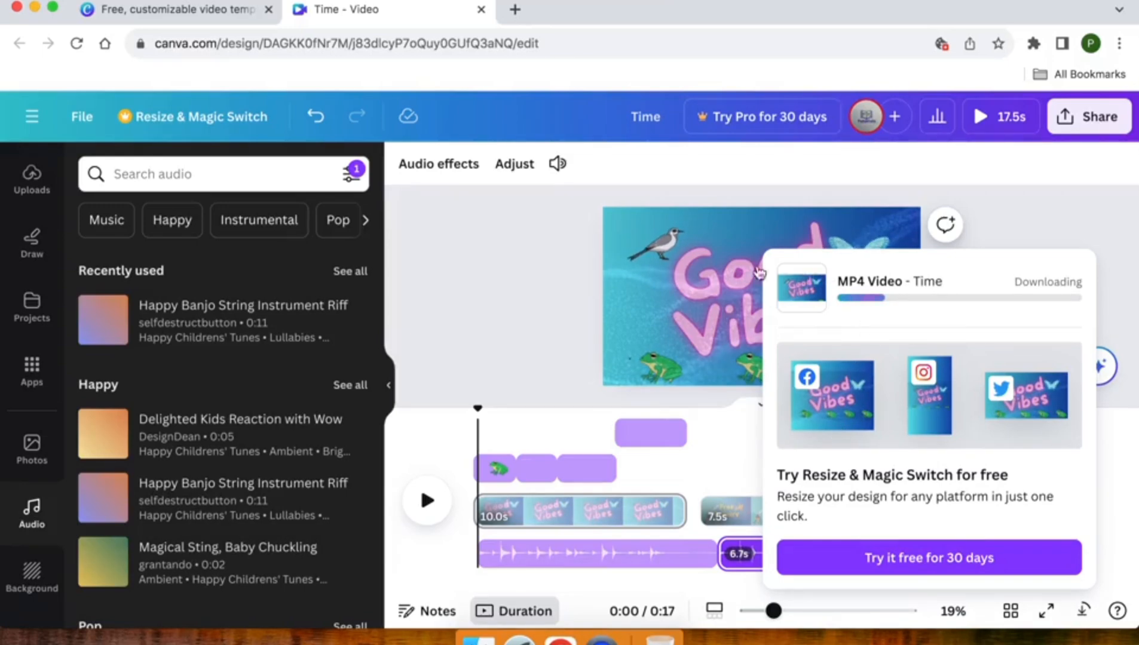
Open the full preview to check the finished video with its background audio.
{"action": "left_click", "coordinate": [980, 116]}
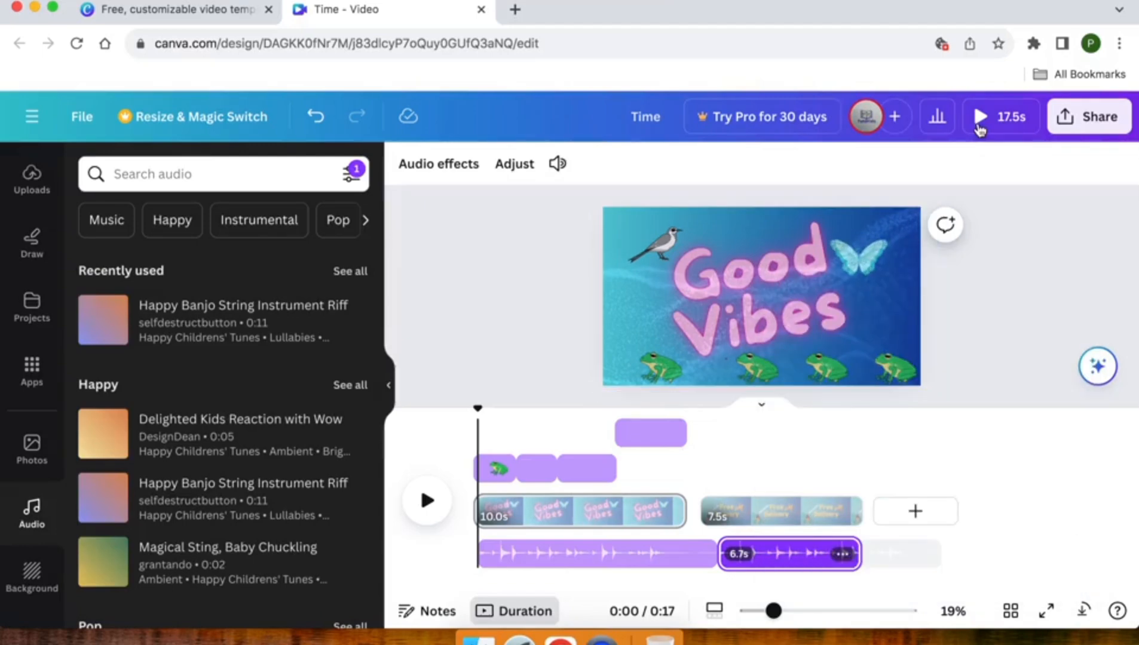